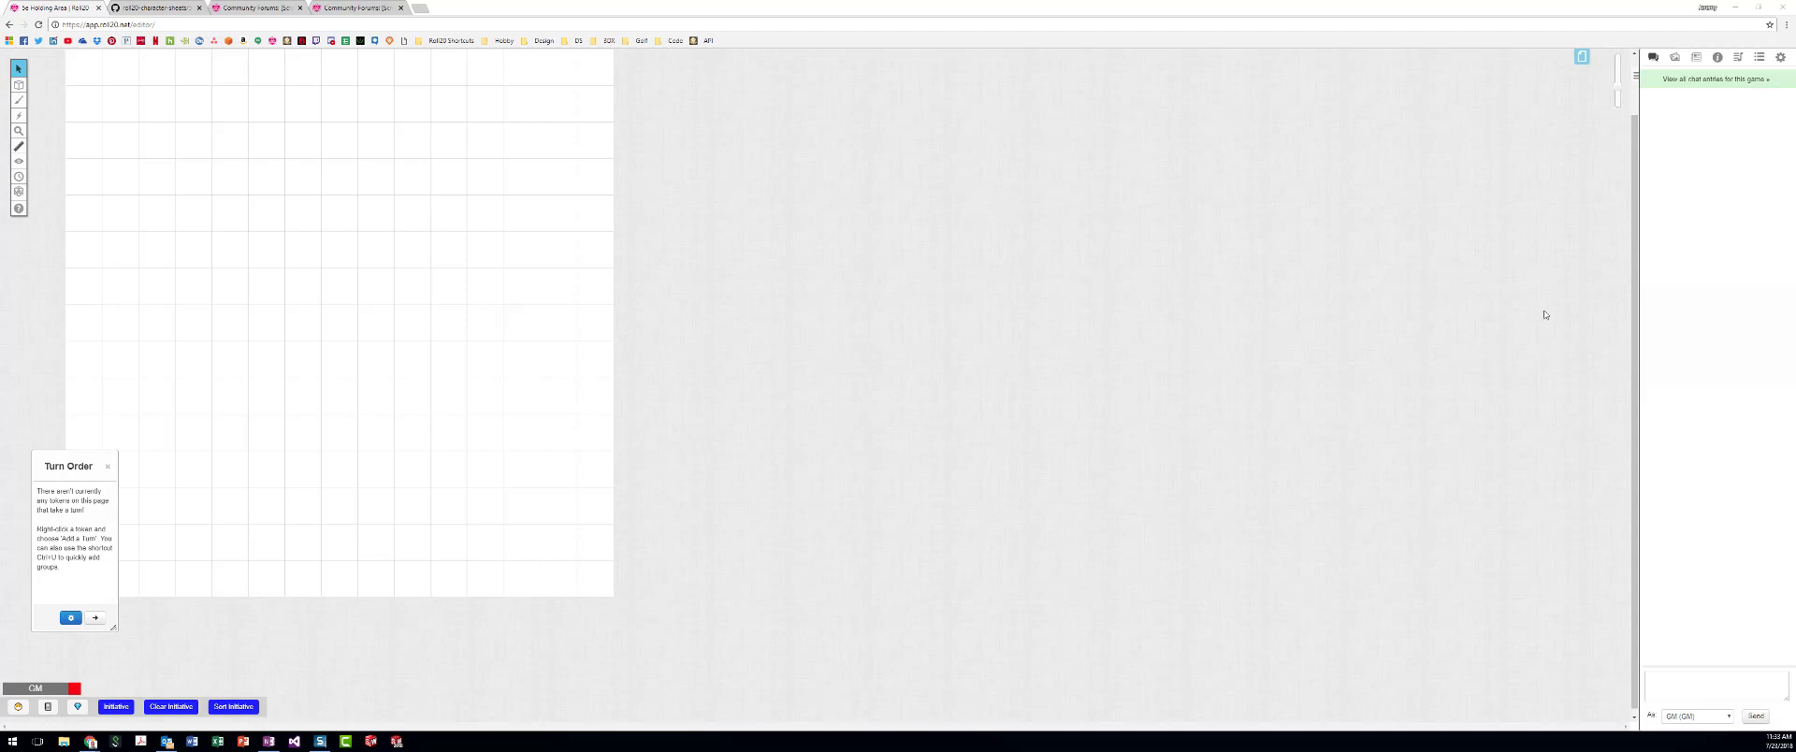
- Exit the game to its details page and clear the 5e Holding Area chat archive, entering "confirm" as the confirmation
{"action": "left_click", "coordinate": [1782, 59]}
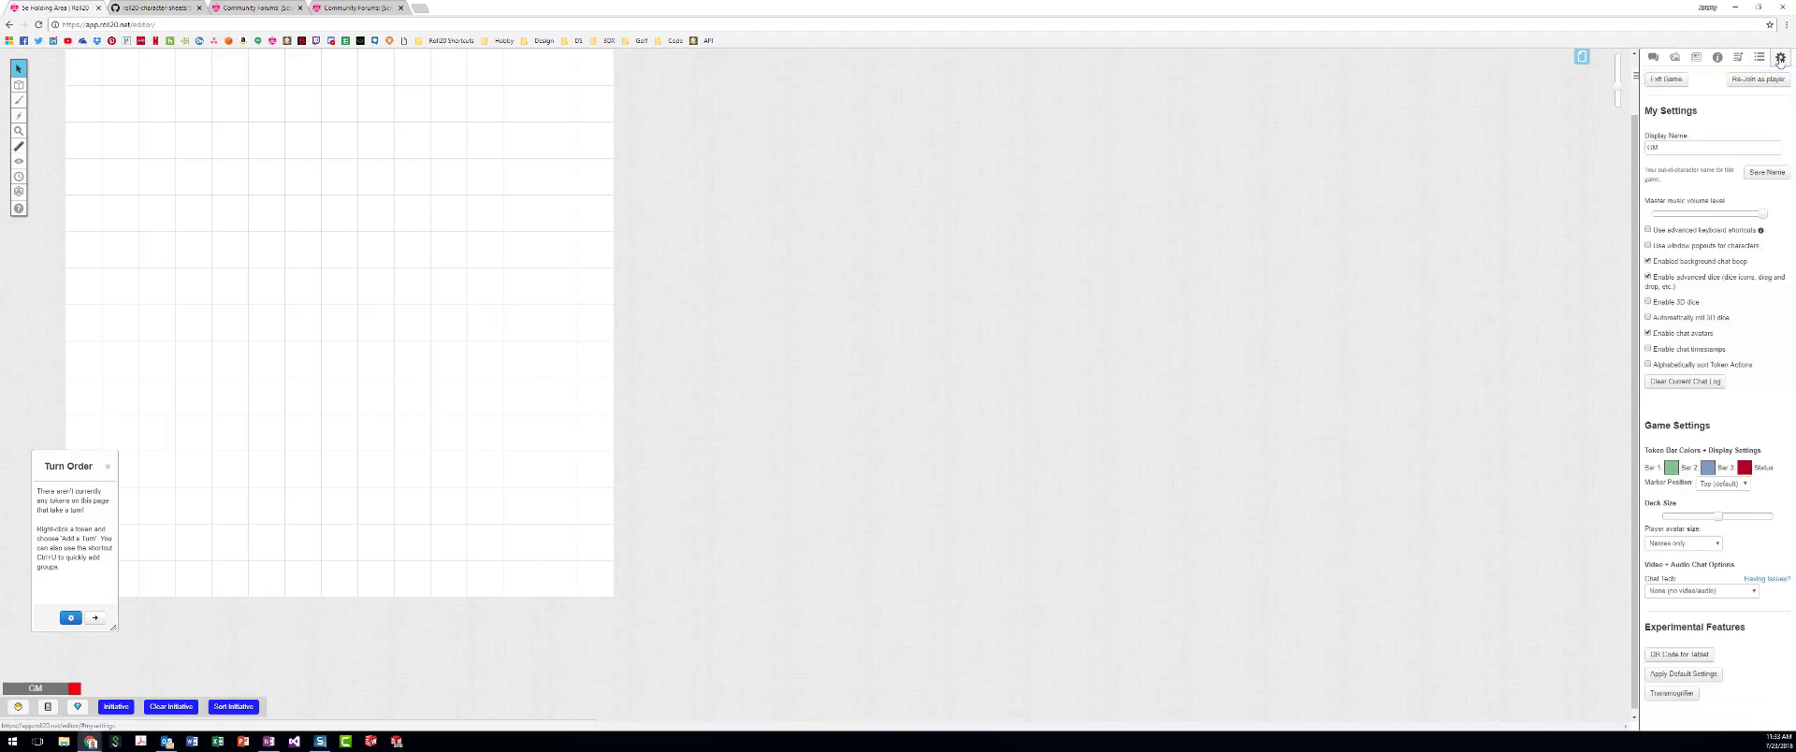
{"action": "left_click", "coordinate": [1667, 79]}
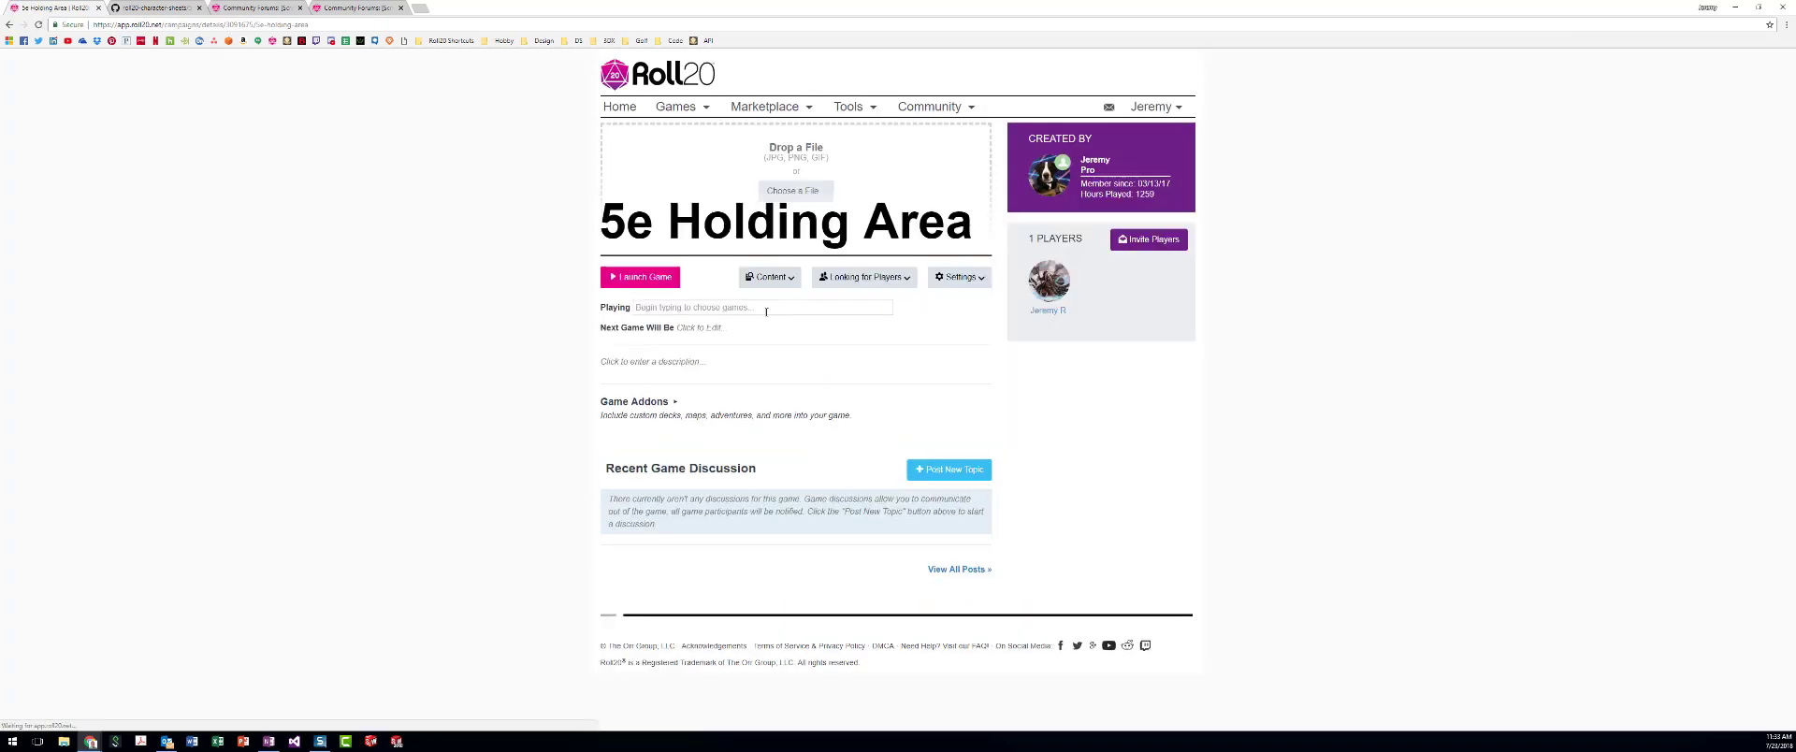
{"action": "left_click", "coordinate": [965, 279]}
{"action": "left_click", "coordinate": [948, 353]}
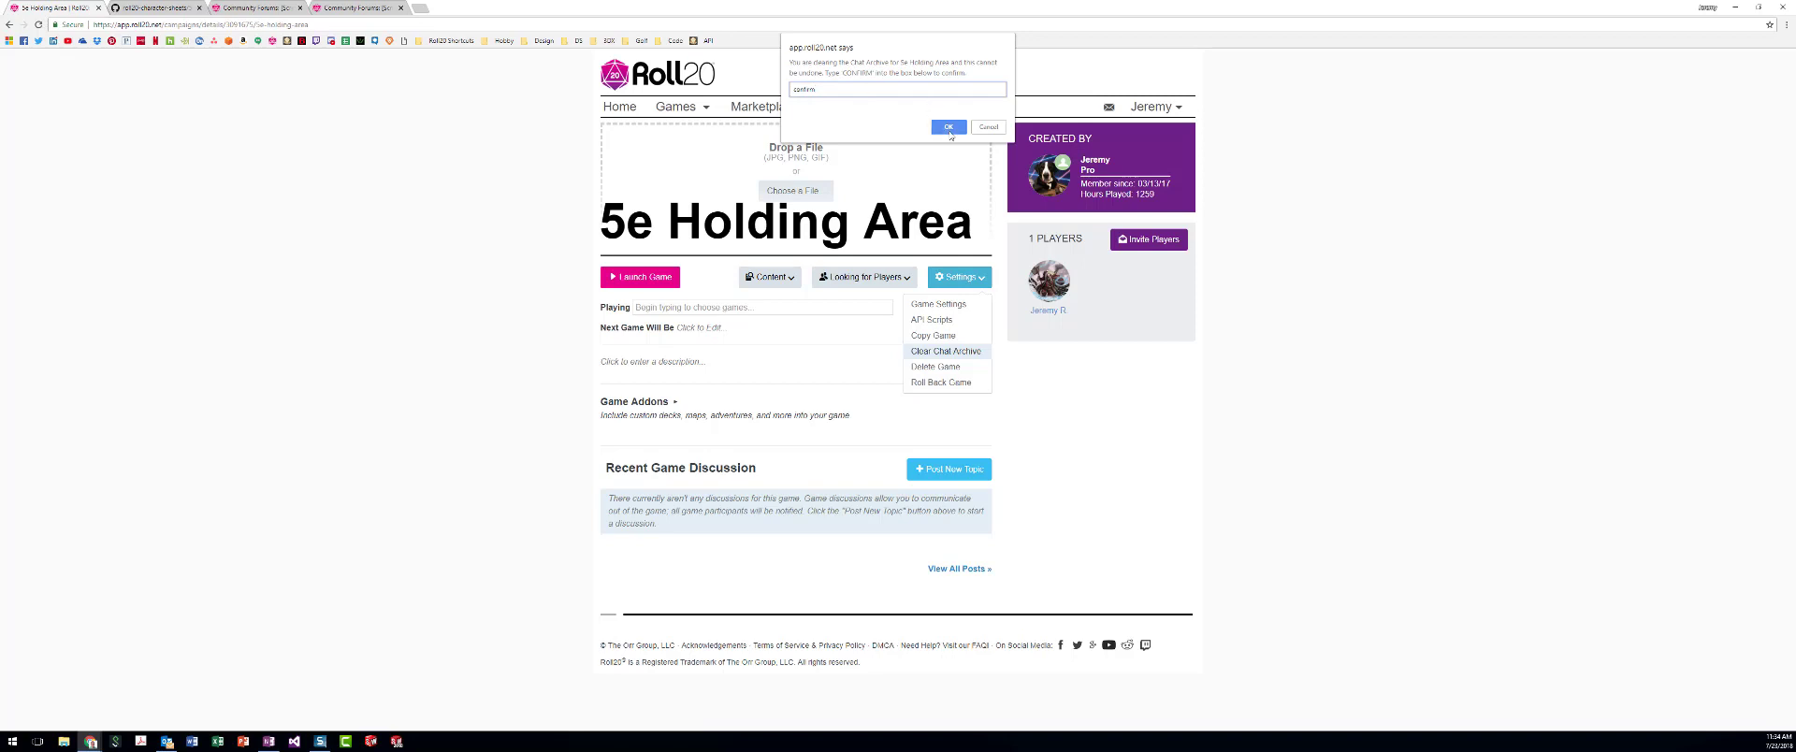
{"action": "left_click", "coordinate": [949, 128]}
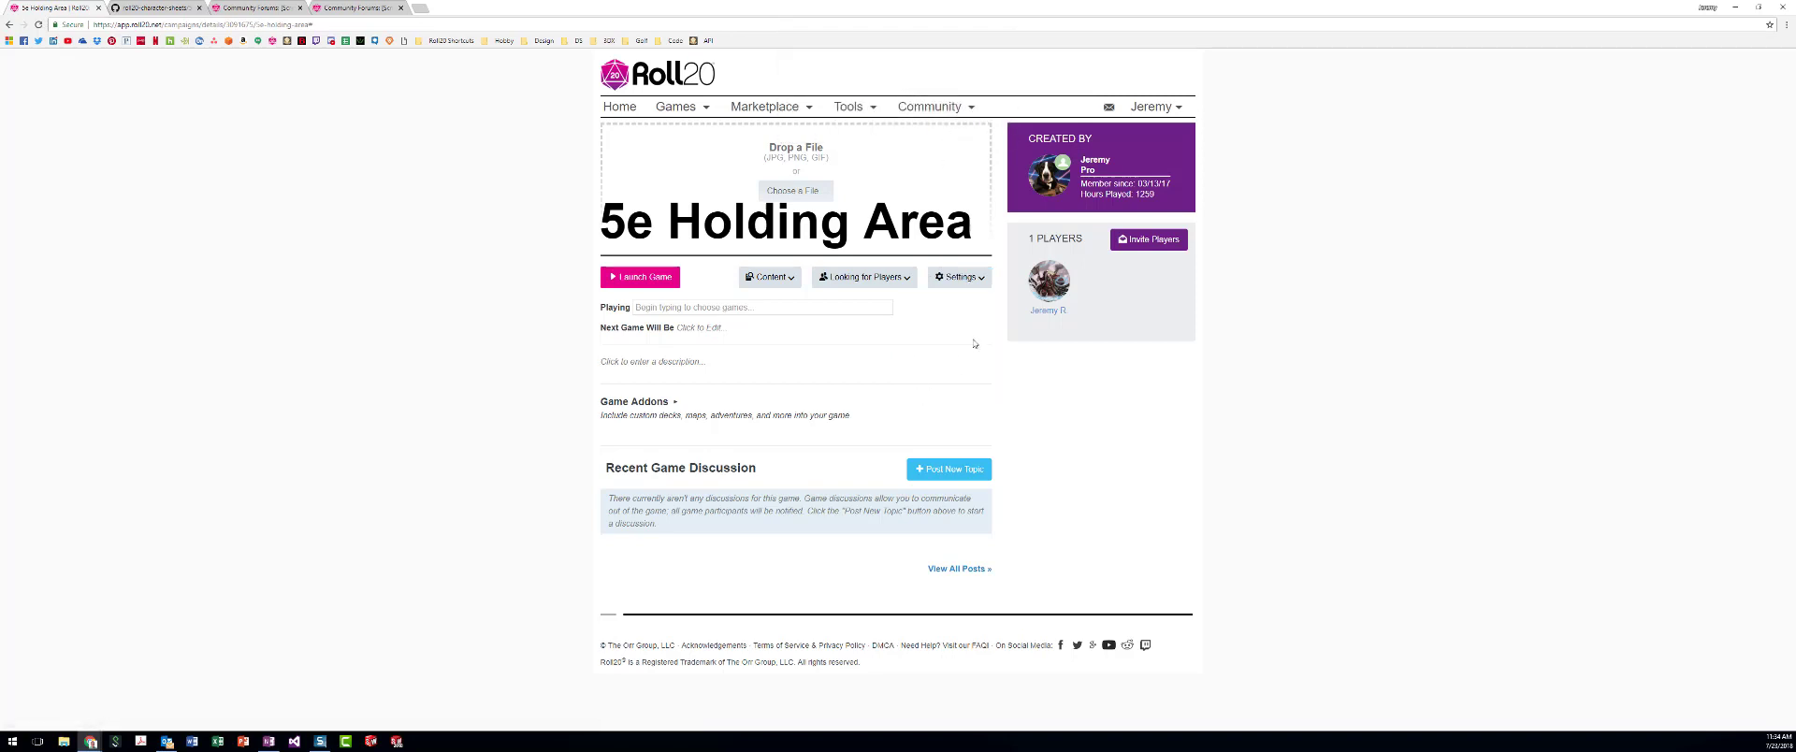
- Open the API Scripts page for the 5e Holding Area game from its settings
{"action": "left_click", "coordinate": [955, 277]}
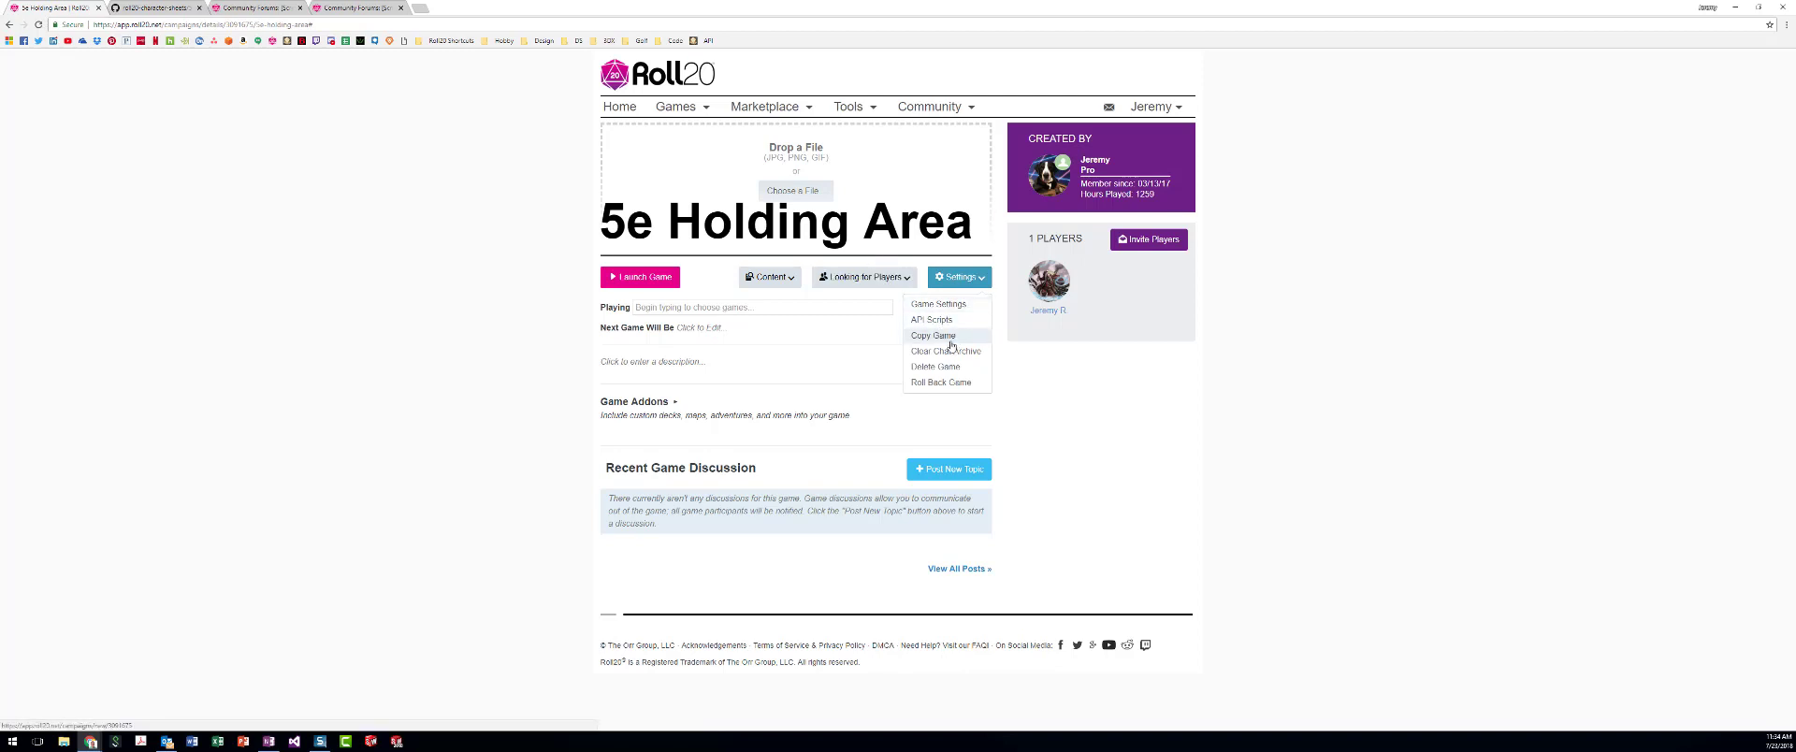
{"action": "left_click", "coordinate": [1061, 391]}
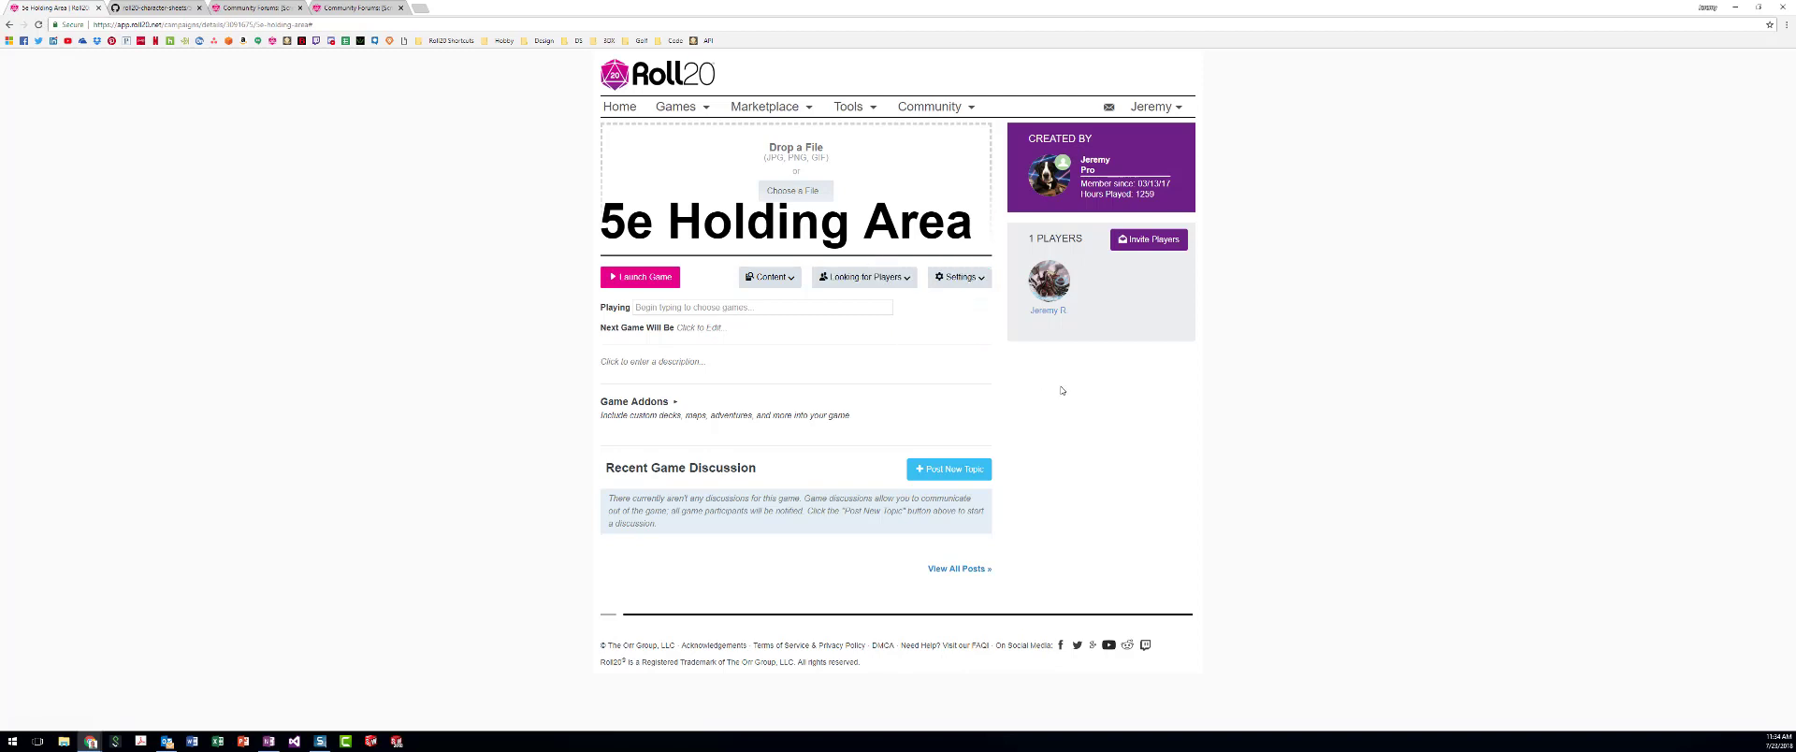
{"action": "left_click", "coordinate": [960, 277]}
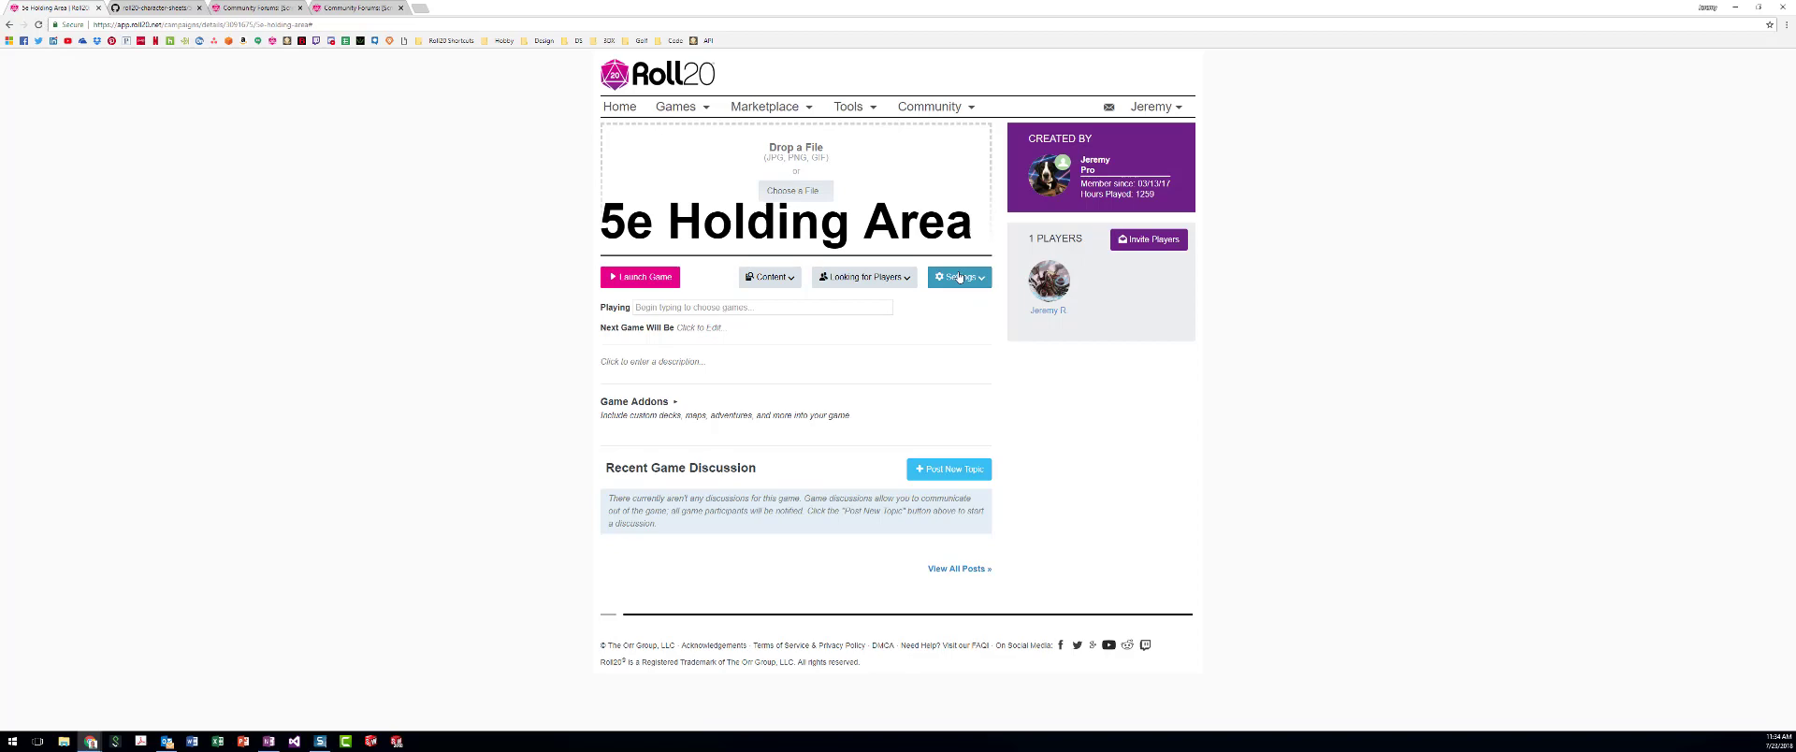
{"action": "left_click", "coordinate": [940, 325]}
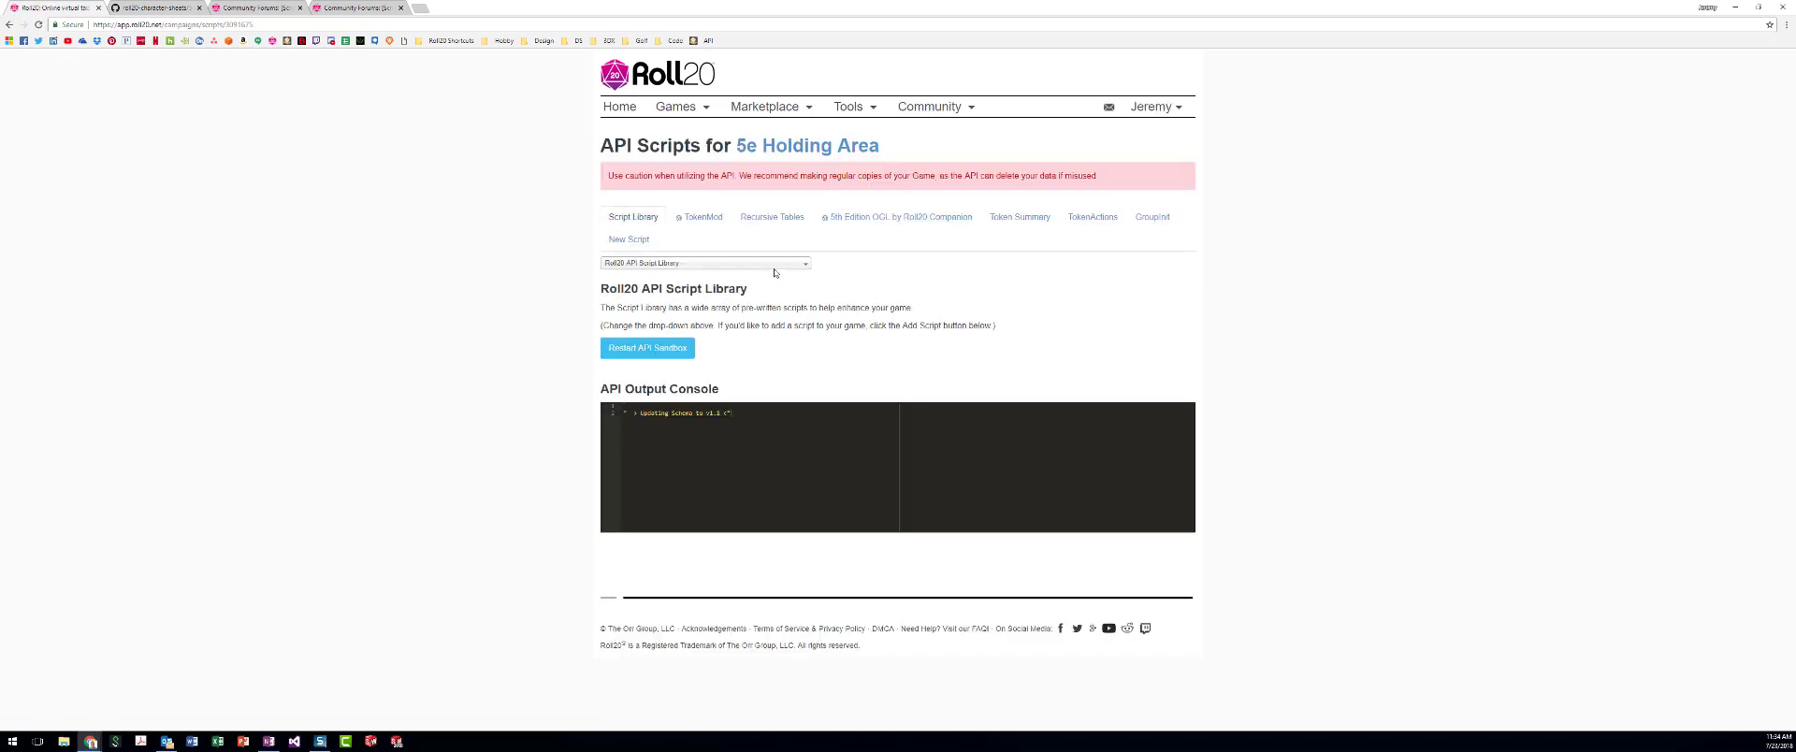
- Examine the installed TokenMod script's documentation and the list of scripts offered in the Roll20 API Script Library
{"action": "left_click", "coordinate": [707, 217]}
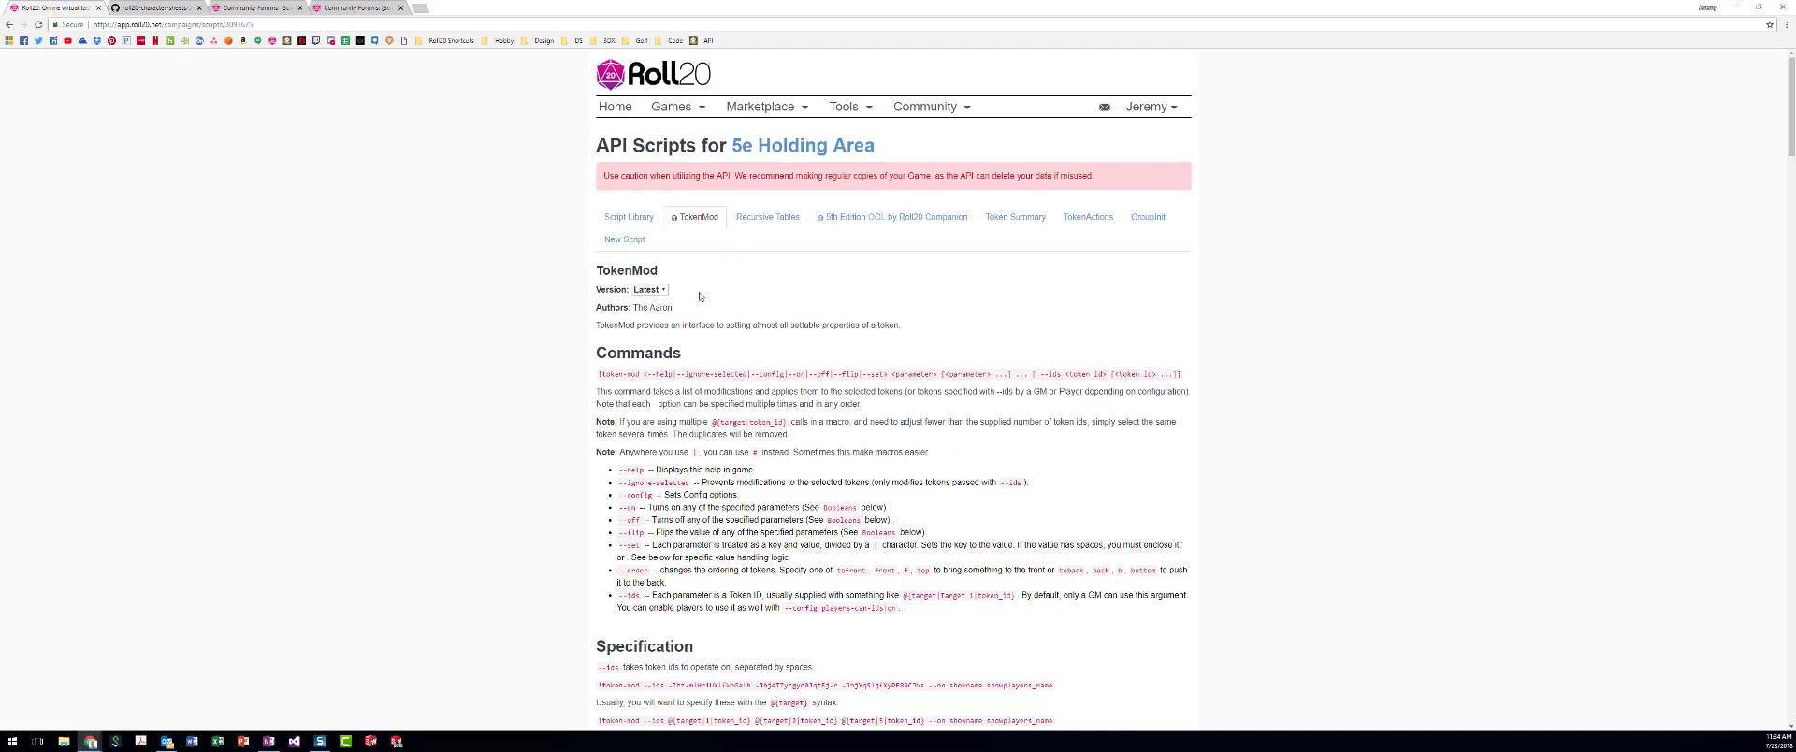
{"action": "left_click", "coordinate": [630, 217]}
{"action": "left_click", "coordinate": [676, 265]}
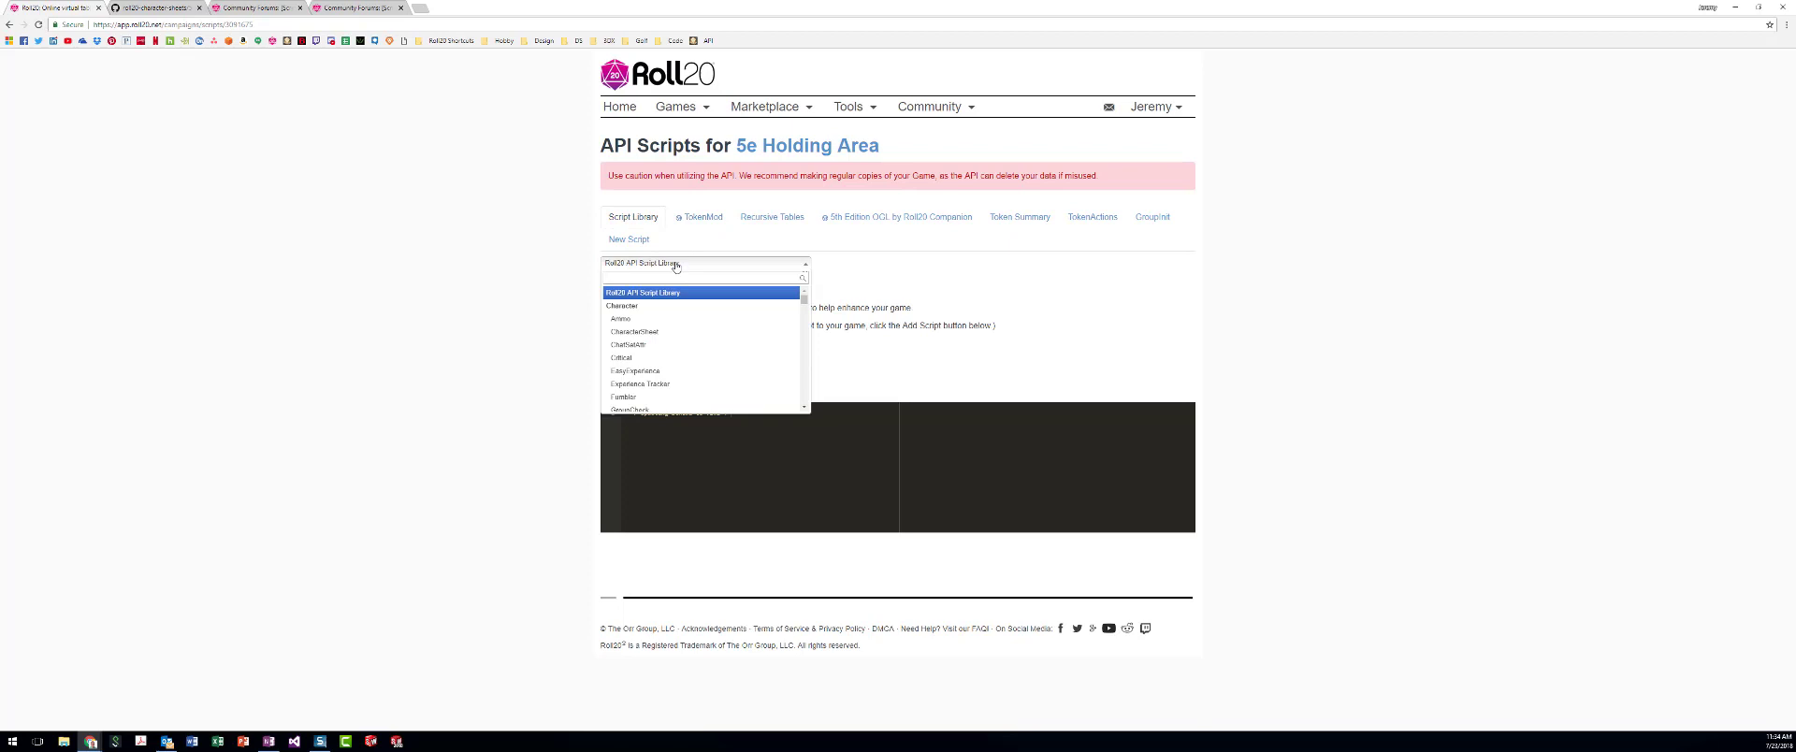
{"action": "key", "text": "Escape"}
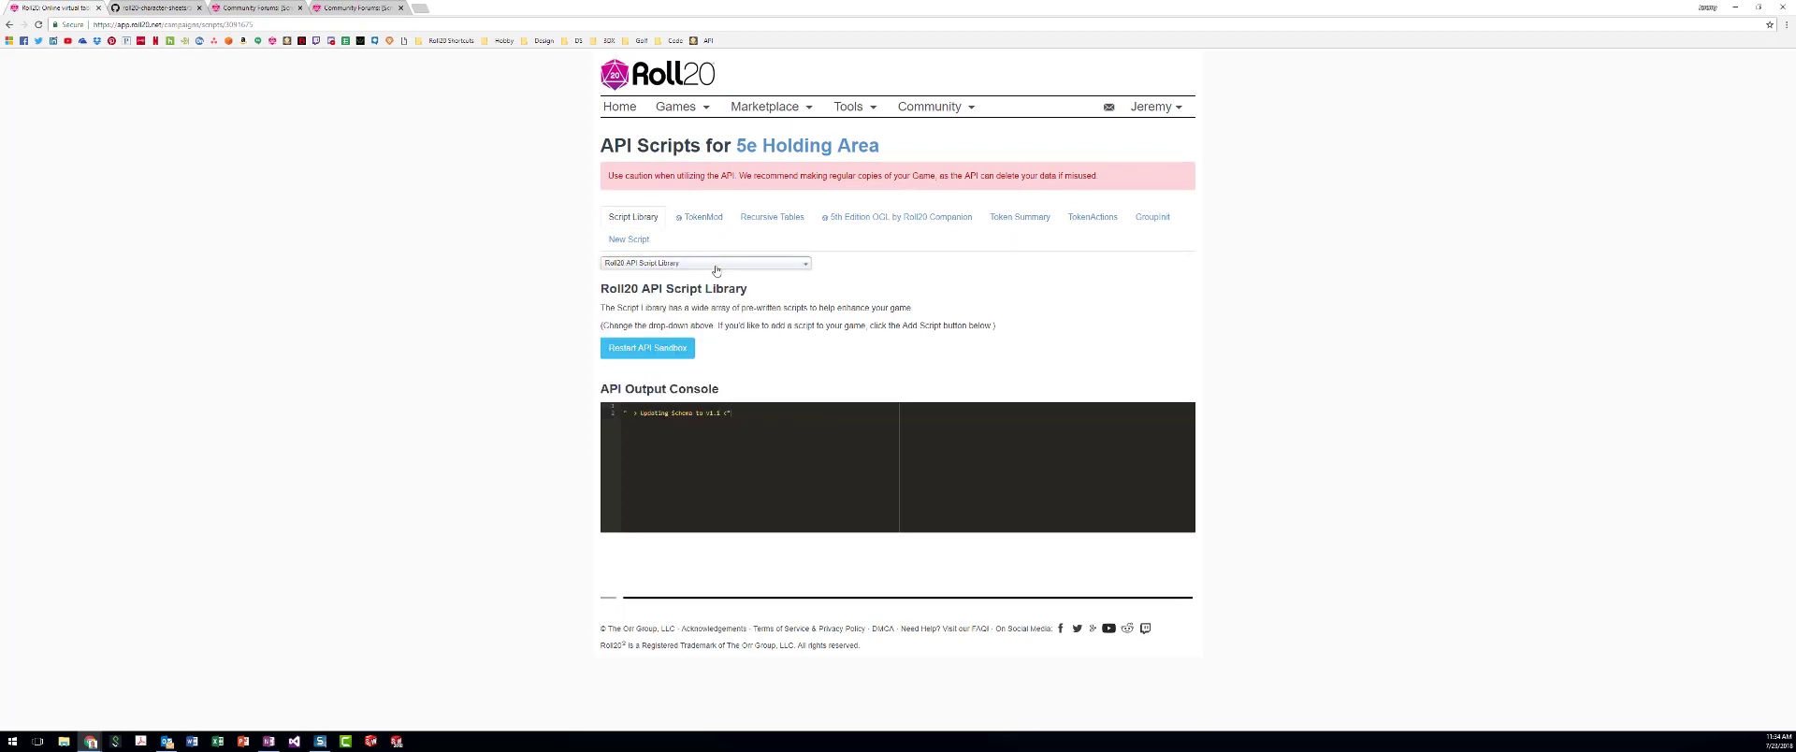
- Review the installed Recursive Tables, 5th Edition OGL by Roll20 Companion, Token Summary, TokenActions and GroupInit scripts
{"action": "left_click", "coordinate": [763, 220]}
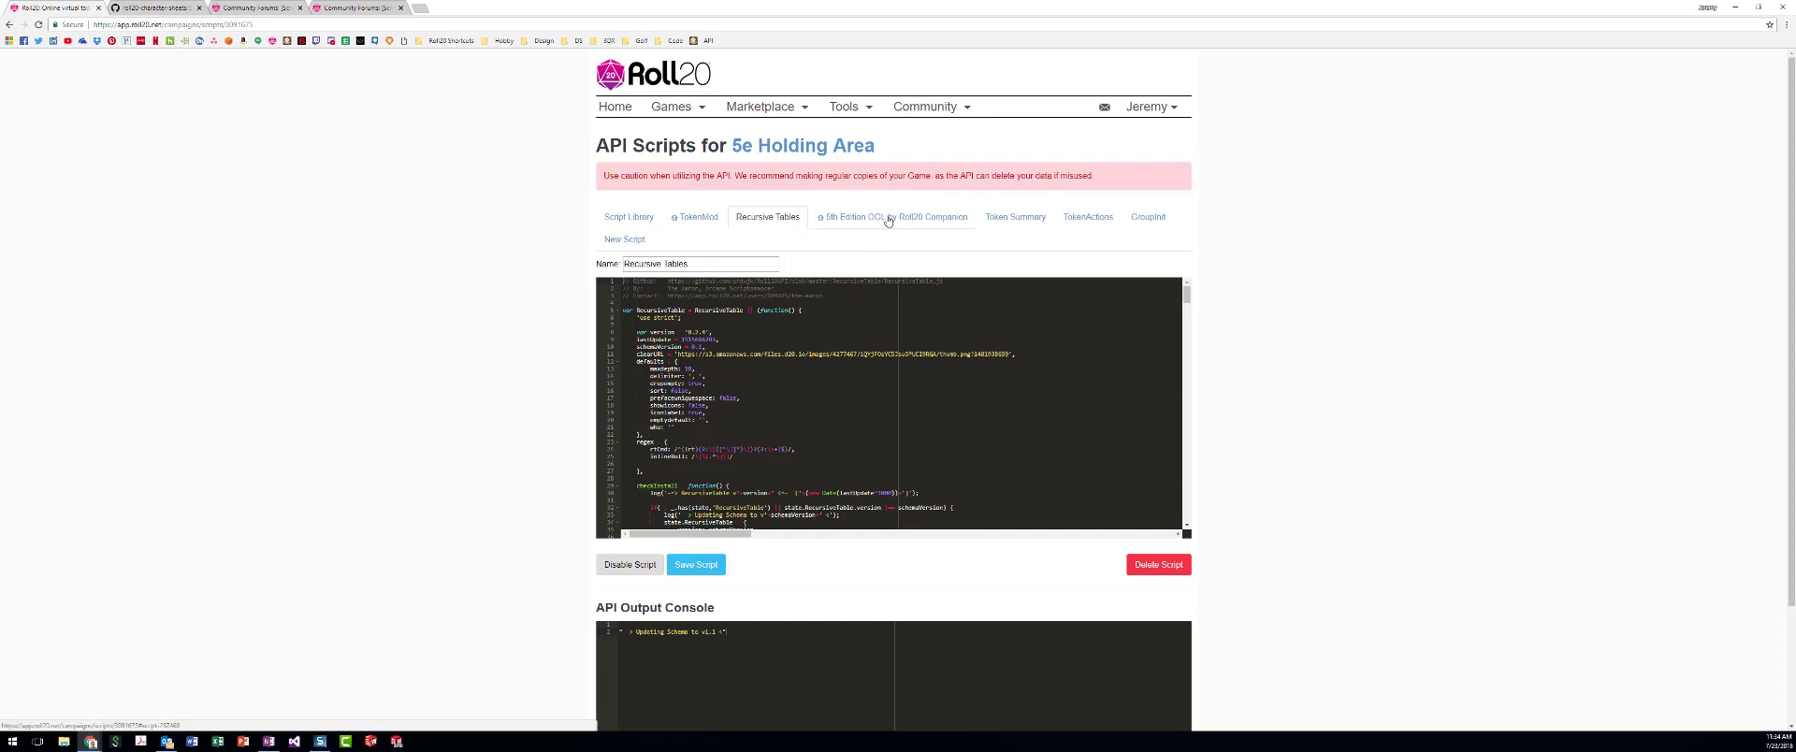
{"action": "left_click", "coordinate": [887, 222]}
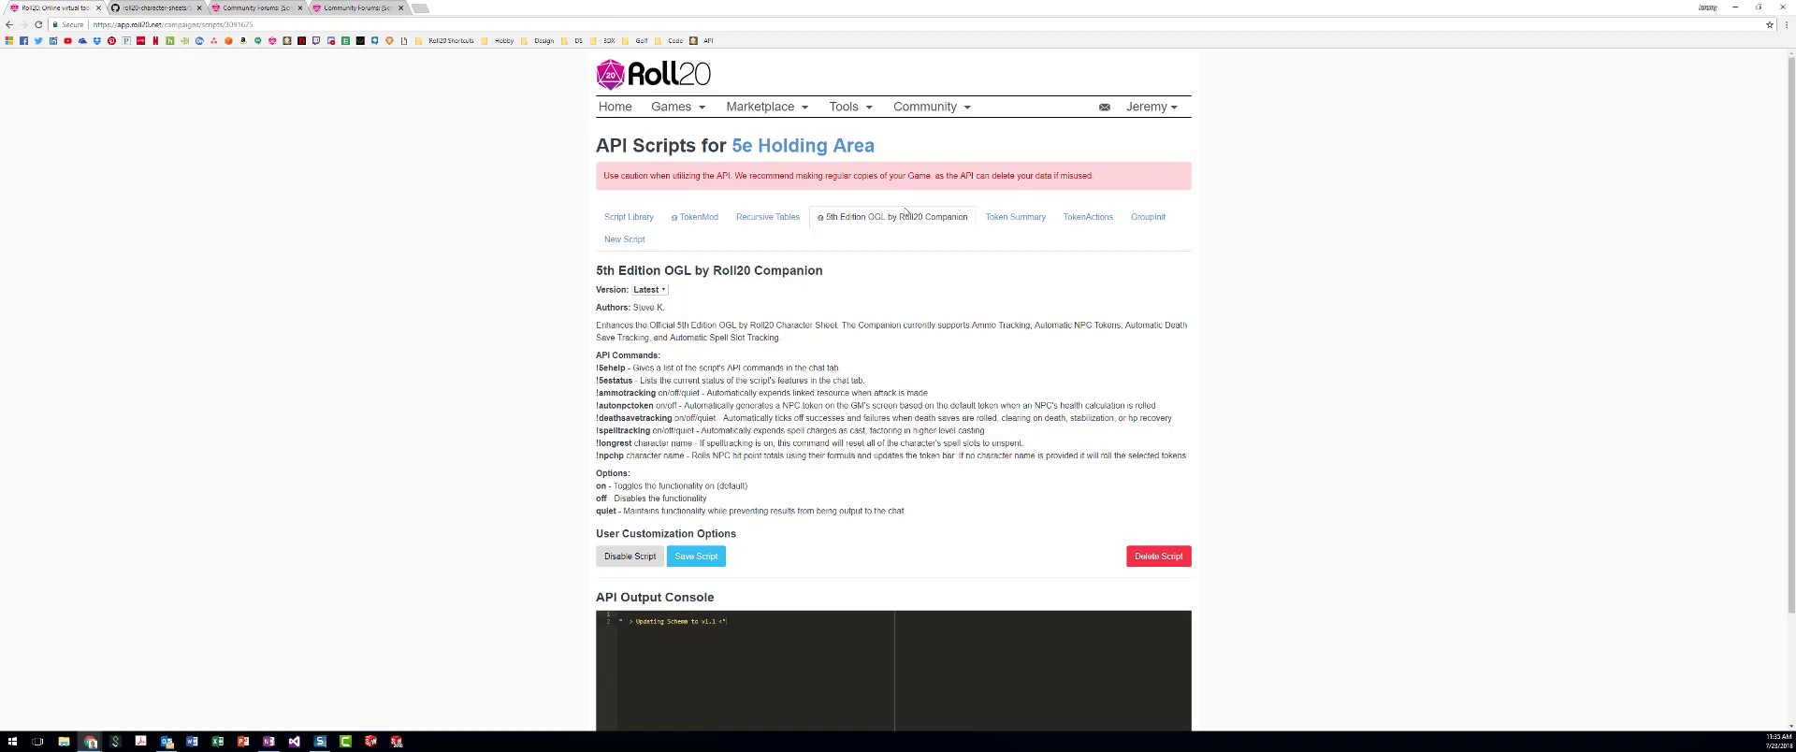
{"action": "left_click", "coordinate": [1015, 217]}
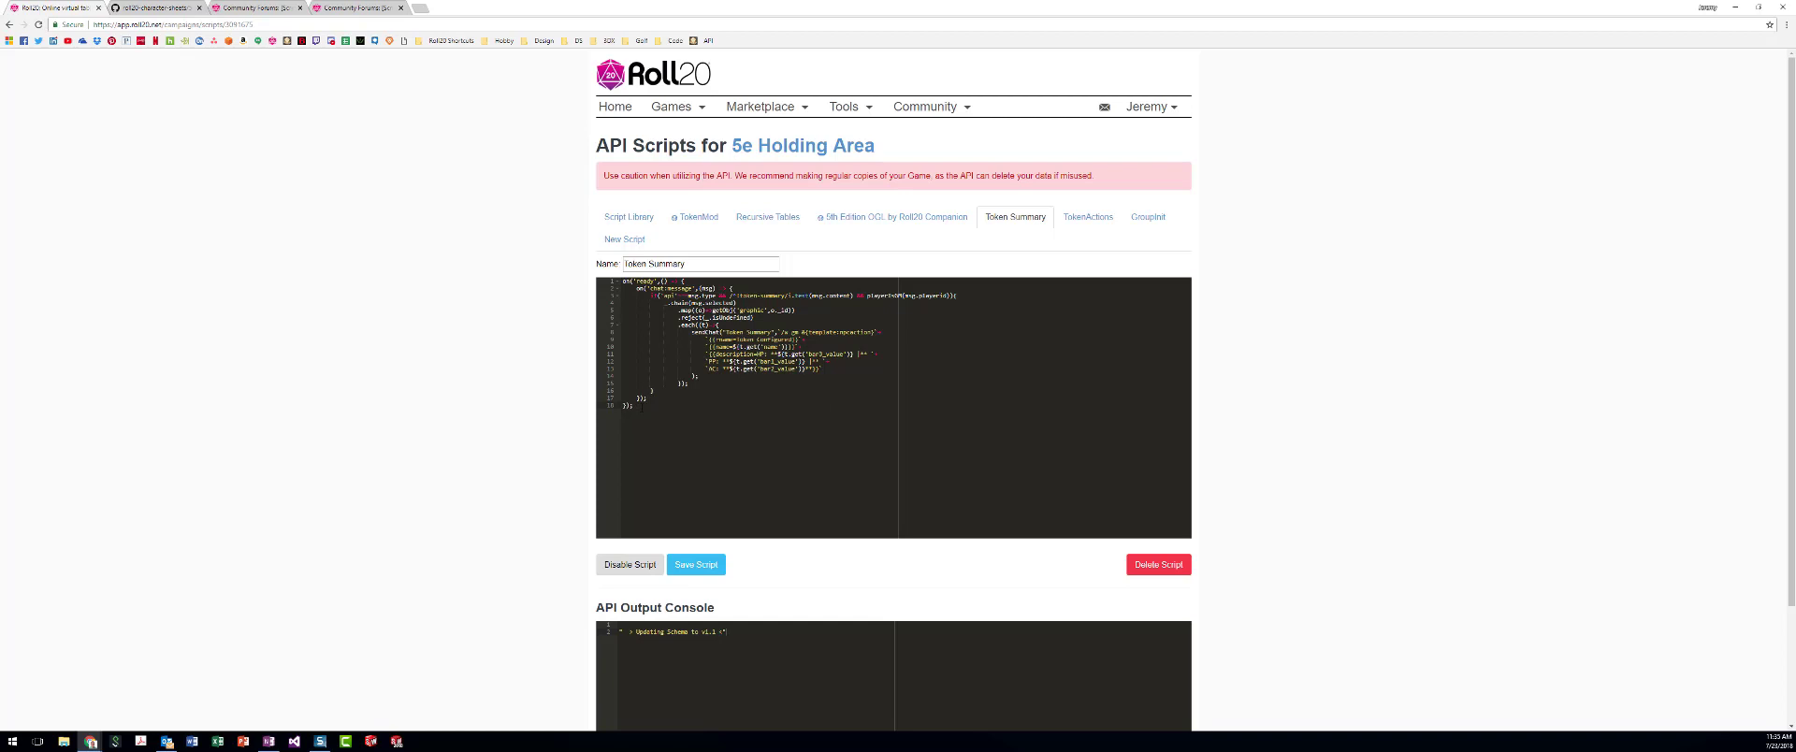
{"action": "left_click_drag", "start_coordinate": [642, 407], "coordinate": [591, 280]}
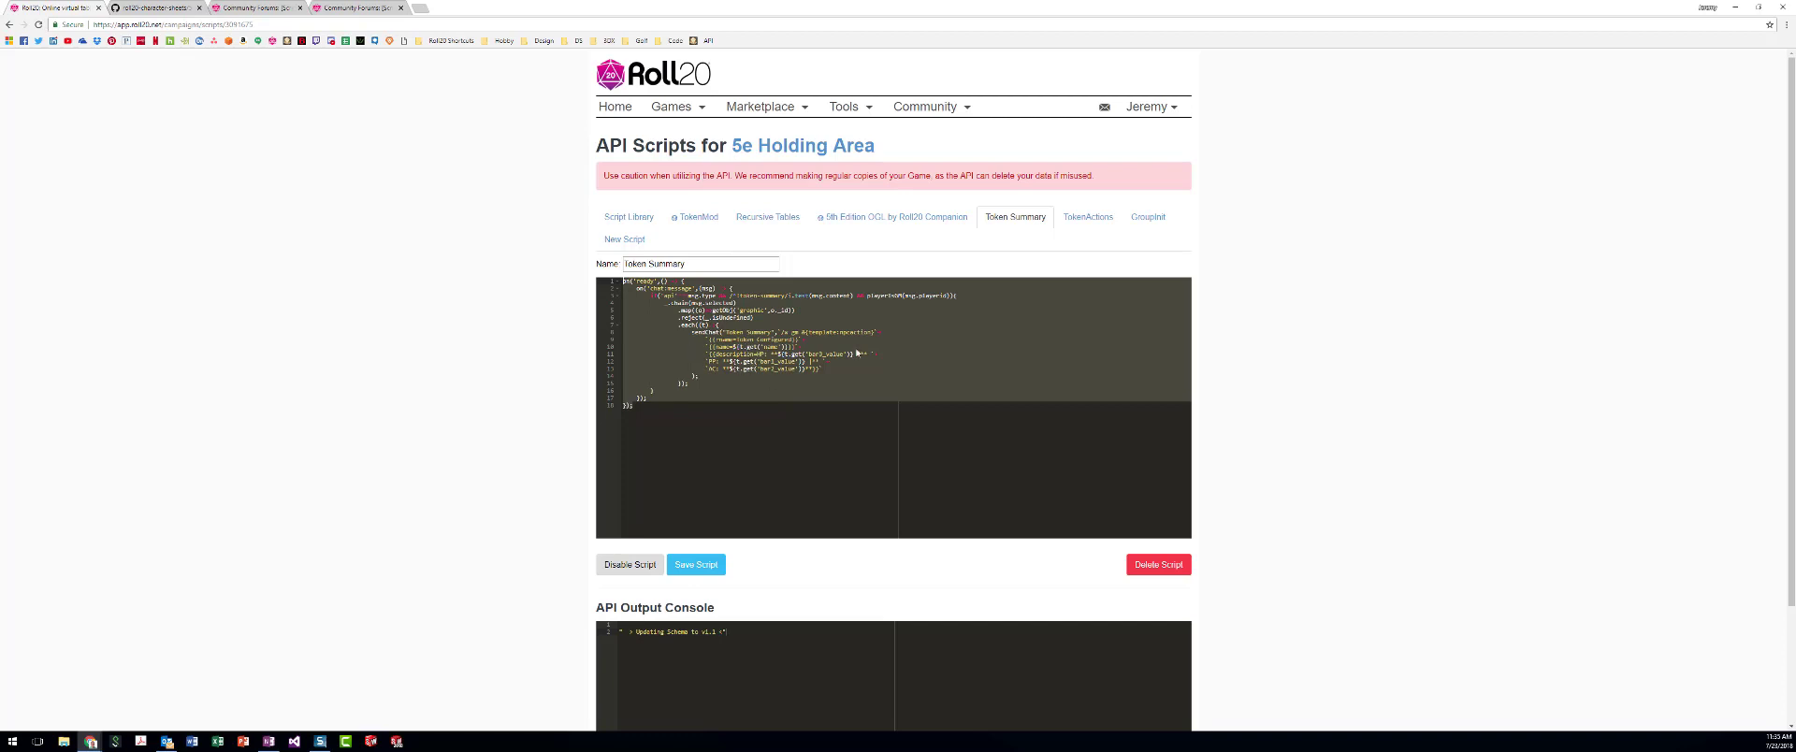
{"action": "left_click", "coordinate": [1097, 223]}
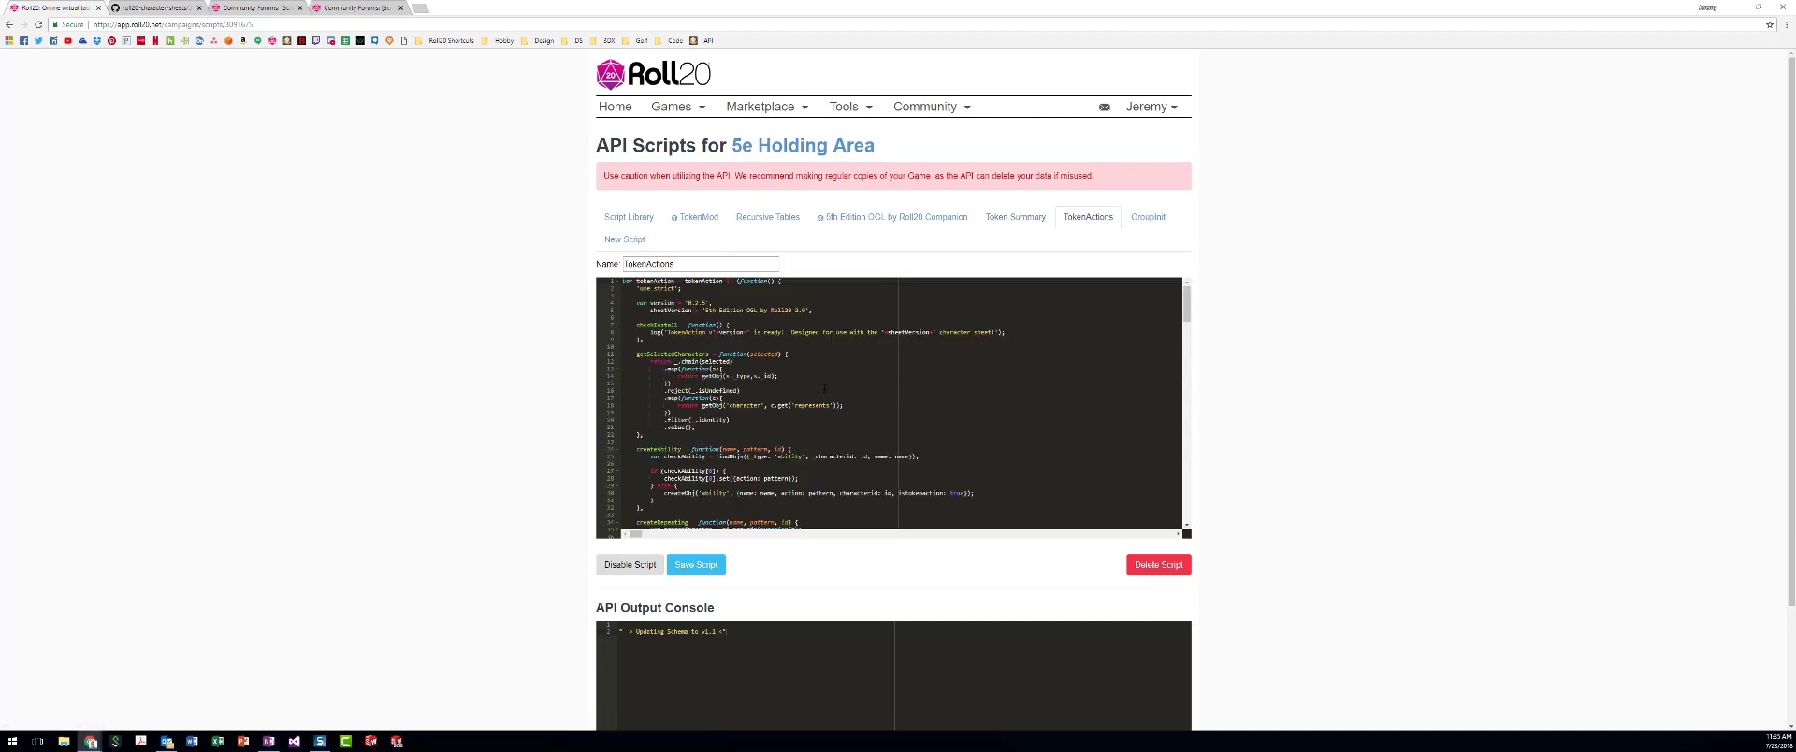
{"action": "scroll", "coordinate": [821, 372], "scroll_direction": "down", "scroll_amount": 15}
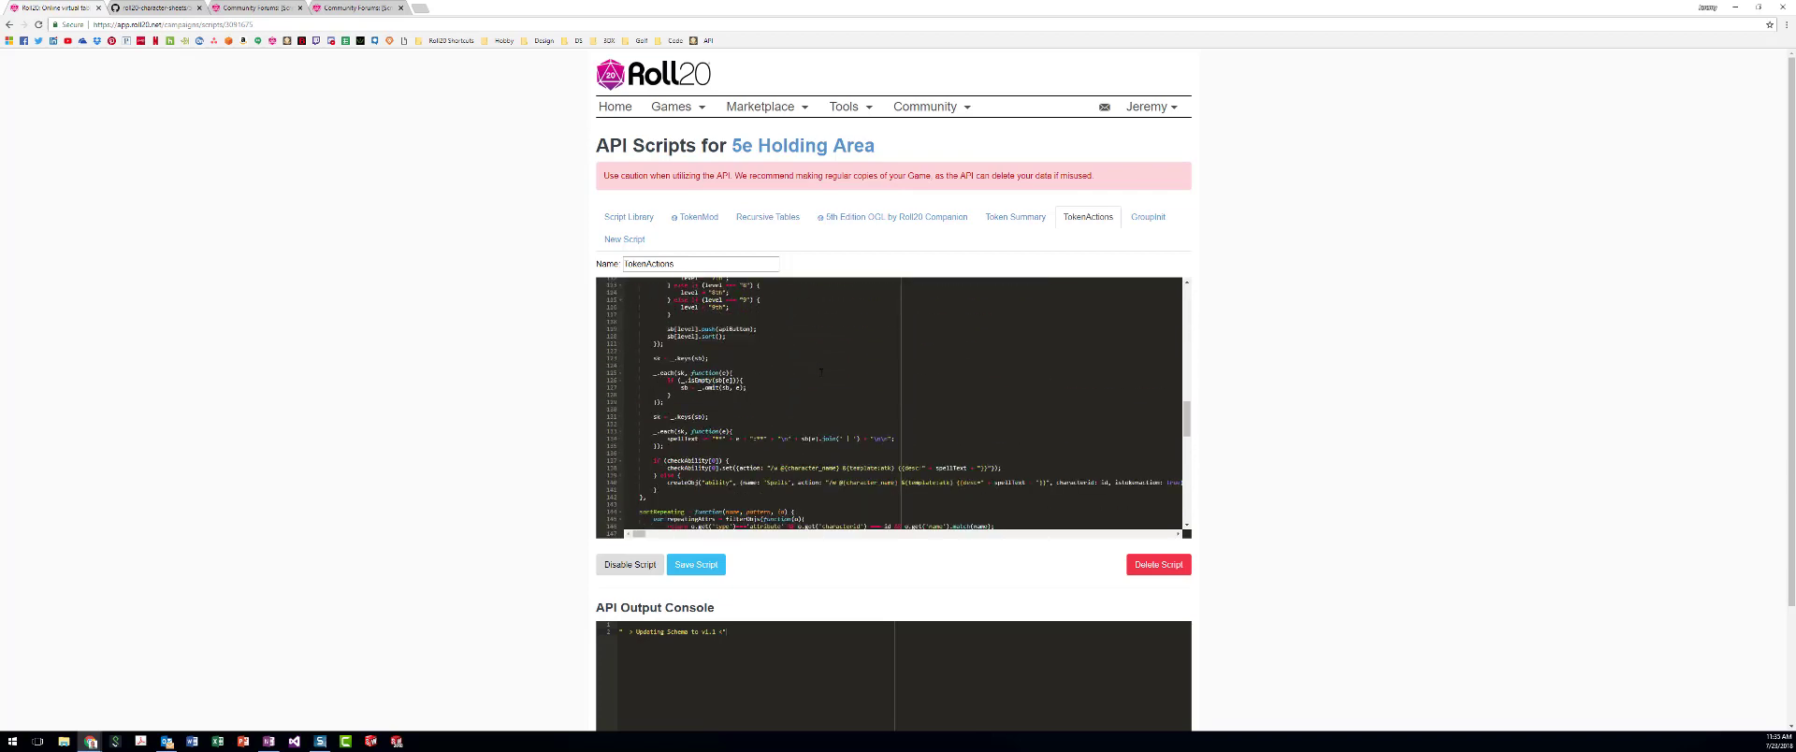
{"action": "scroll", "coordinate": [822, 372], "scroll_direction": "up", "scroll_amount": 15}
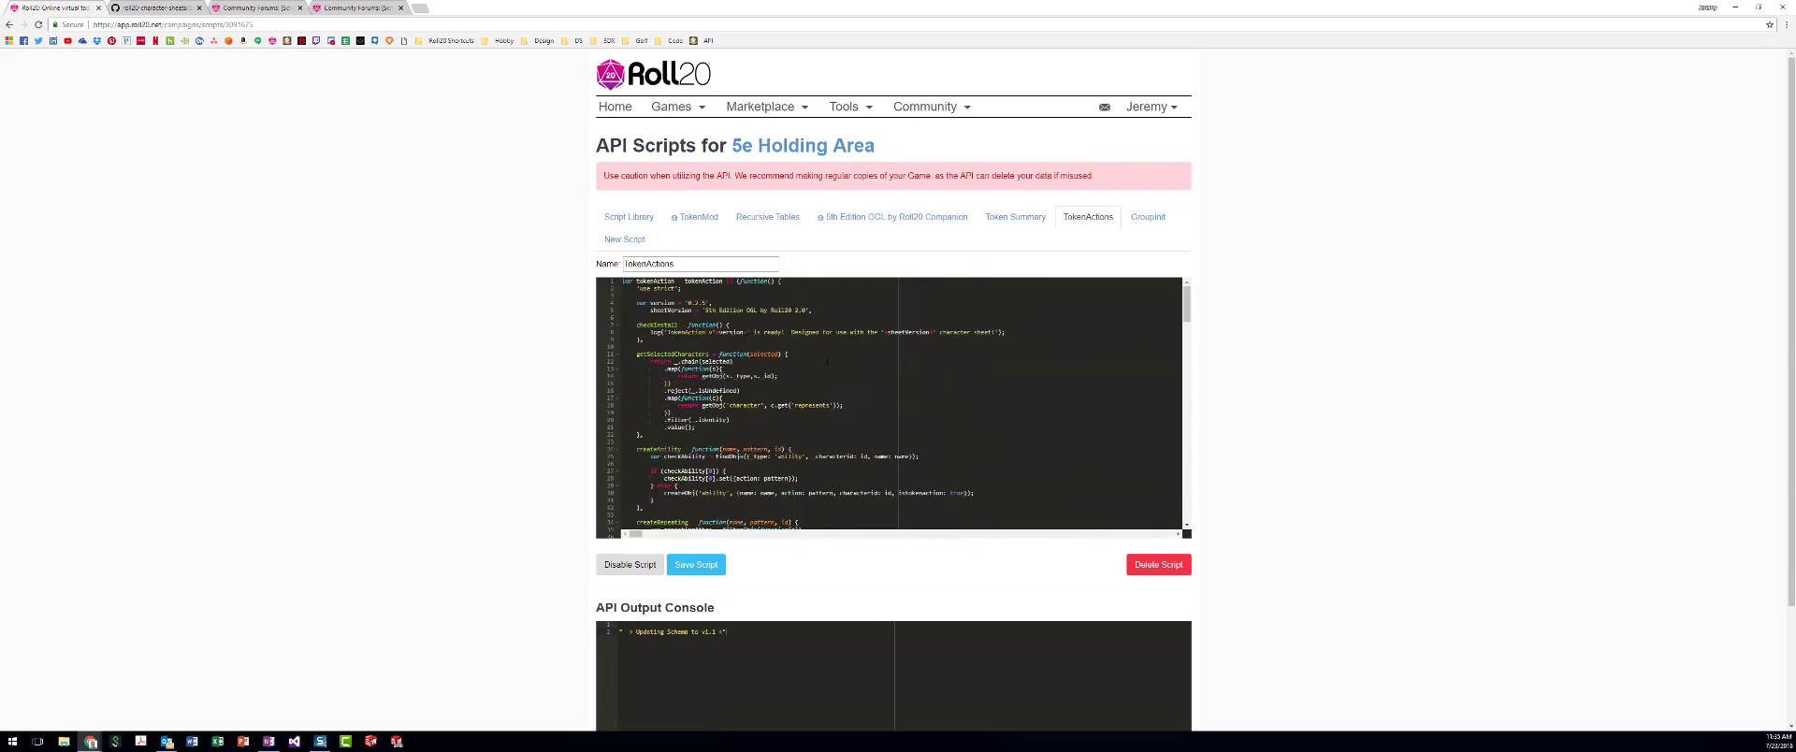
{"action": "left_click", "coordinate": [1149, 218]}
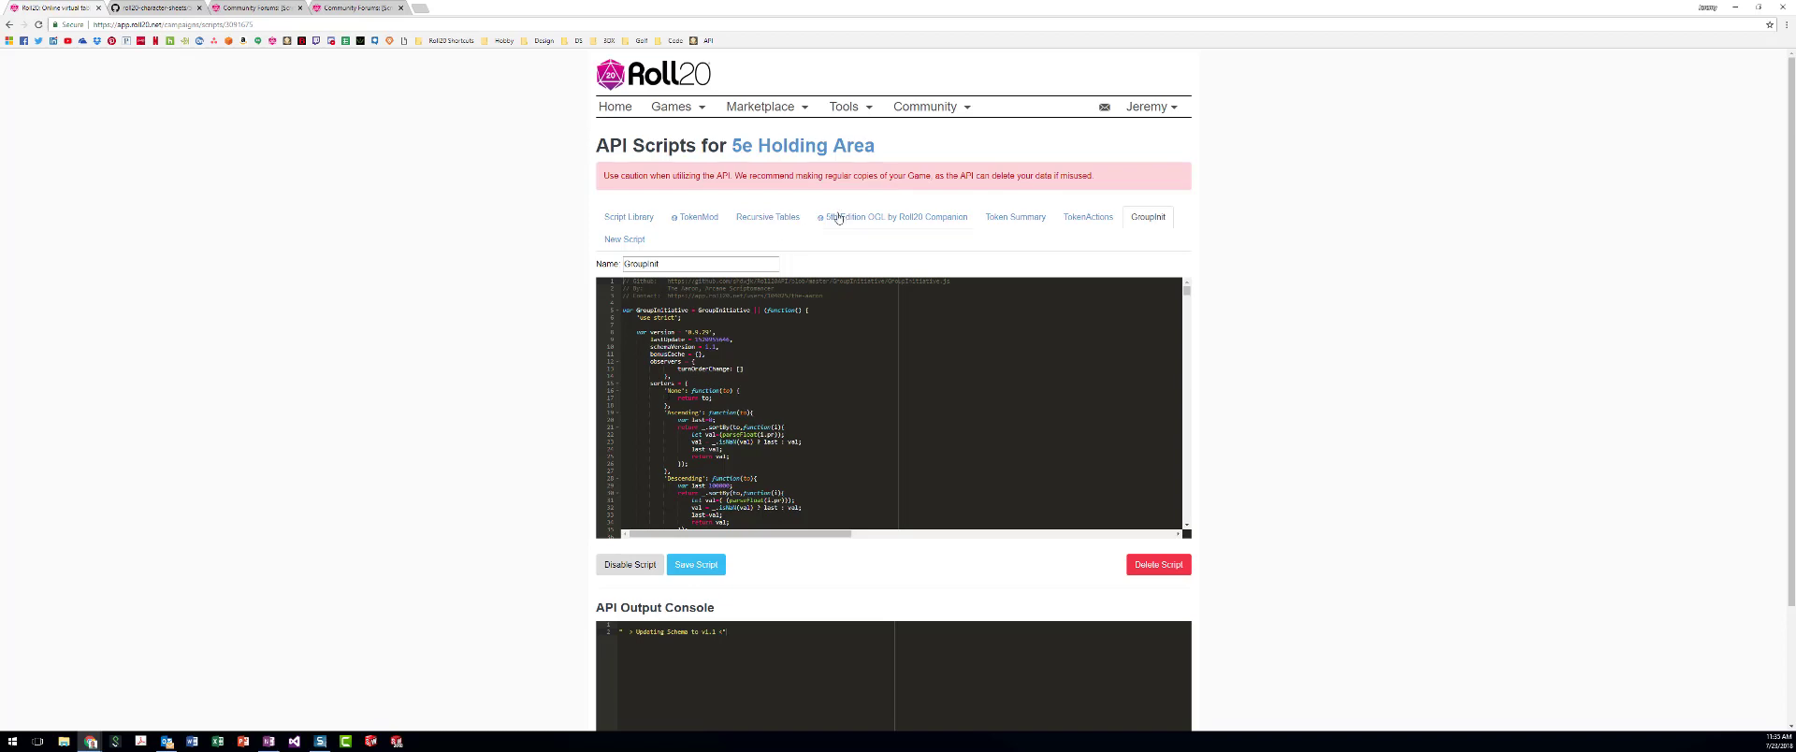
- Return to the 5e Holding Area tabletop and examine the initiative_bonus attribute and the abilities of the Blade NPC
{"action": "left_click", "coordinate": [800, 150]}
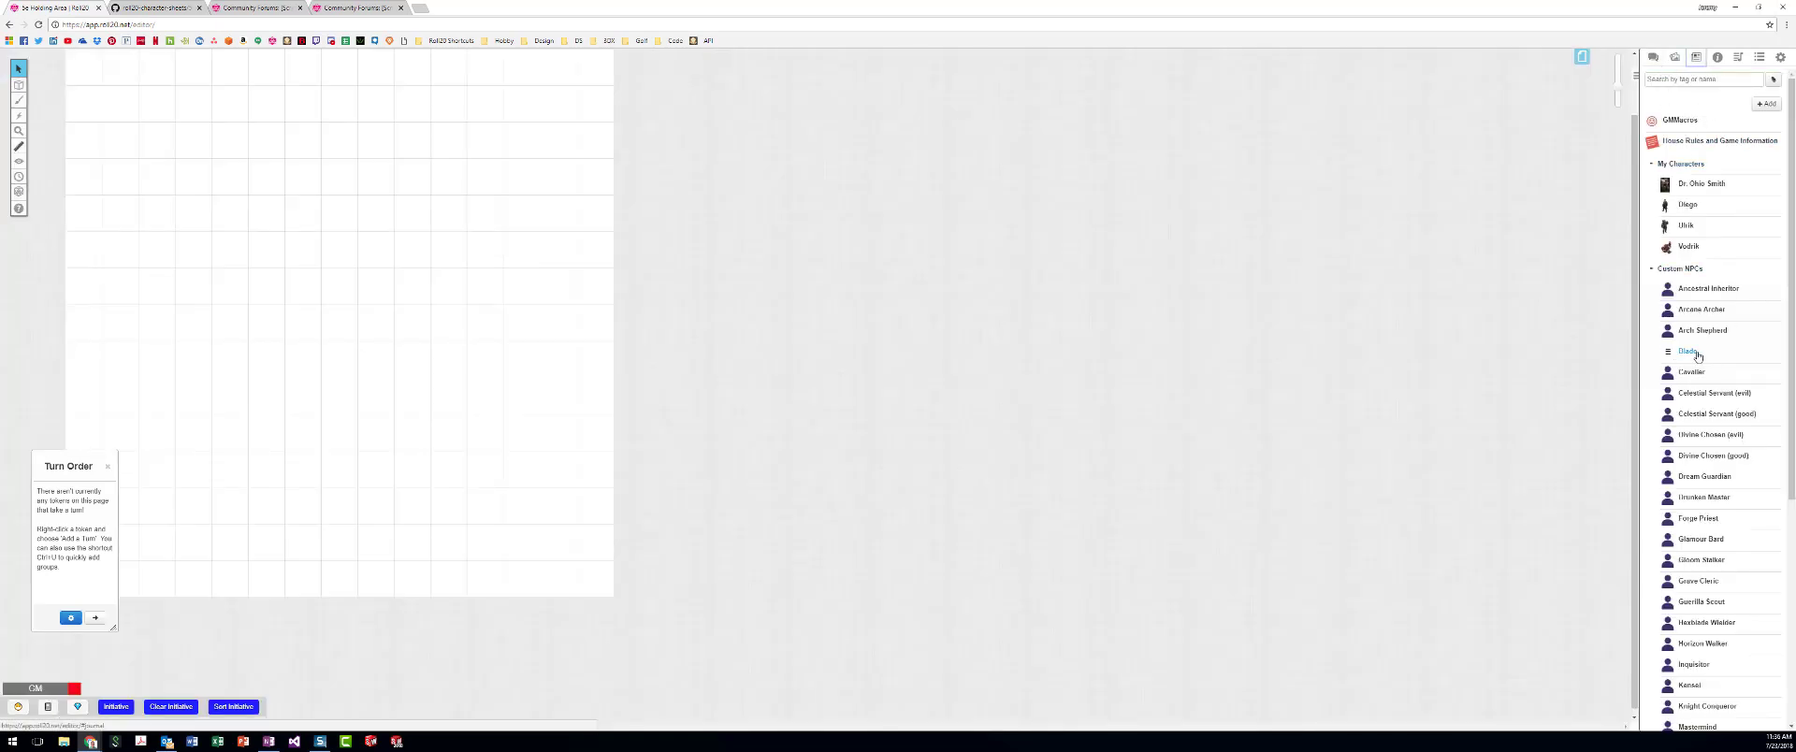
{"action": "left_click", "coordinate": [1689, 351]}
{"action": "left_click", "coordinate": [819, 112]}
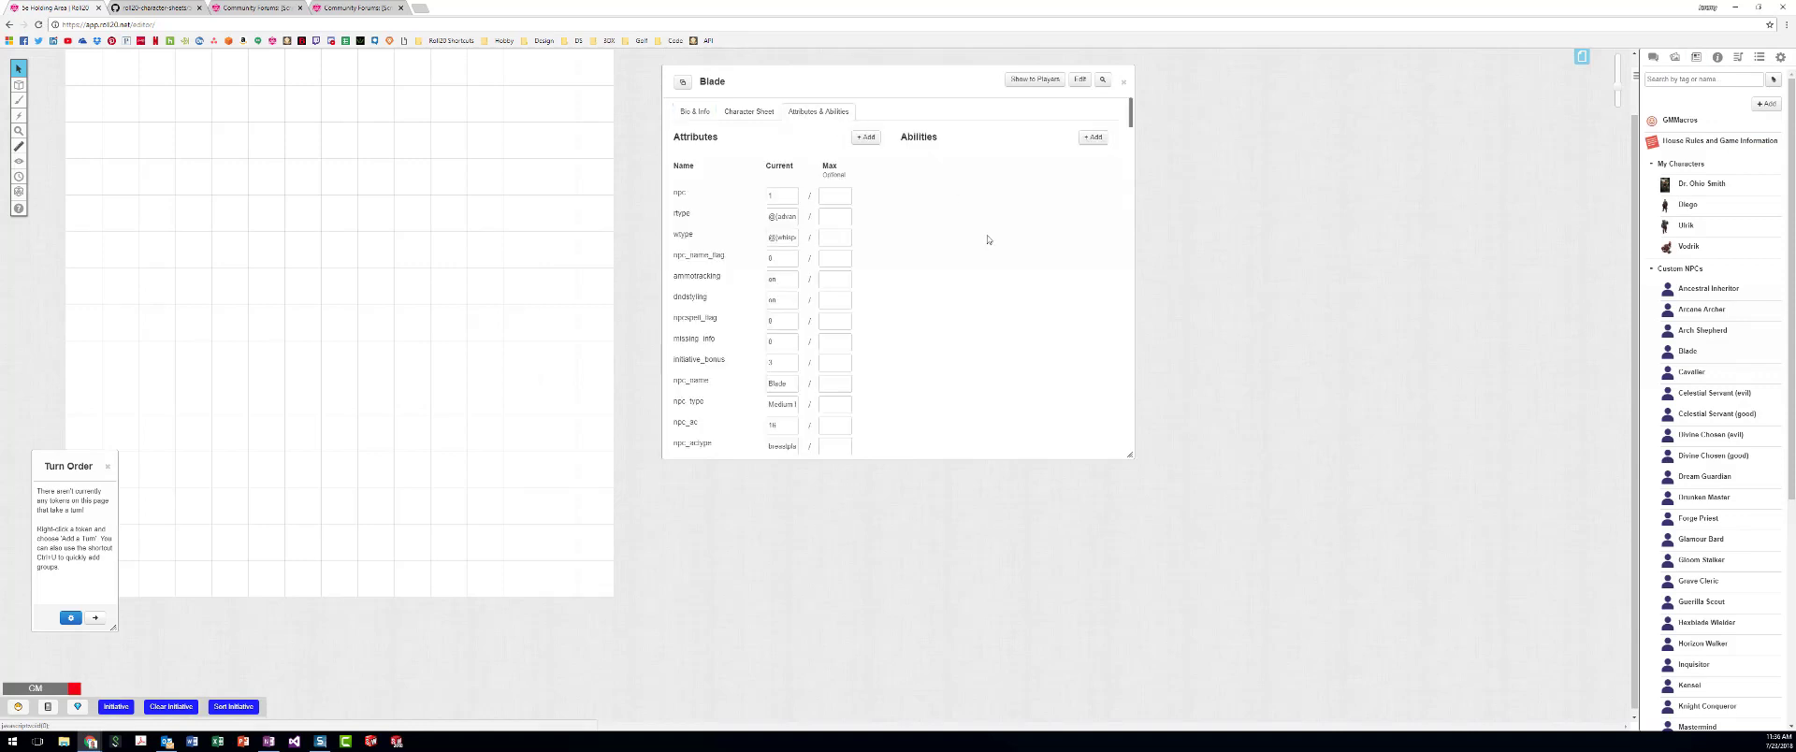
{"action": "left_click", "coordinate": [716, 369]}
{"action": "left_click", "coordinate": [1071, 362]}
- Roll initiative from Blade's character sheet, view the roll in chat, and close the sheet
{"action": "left_click", "coordinate": [749, 111]}
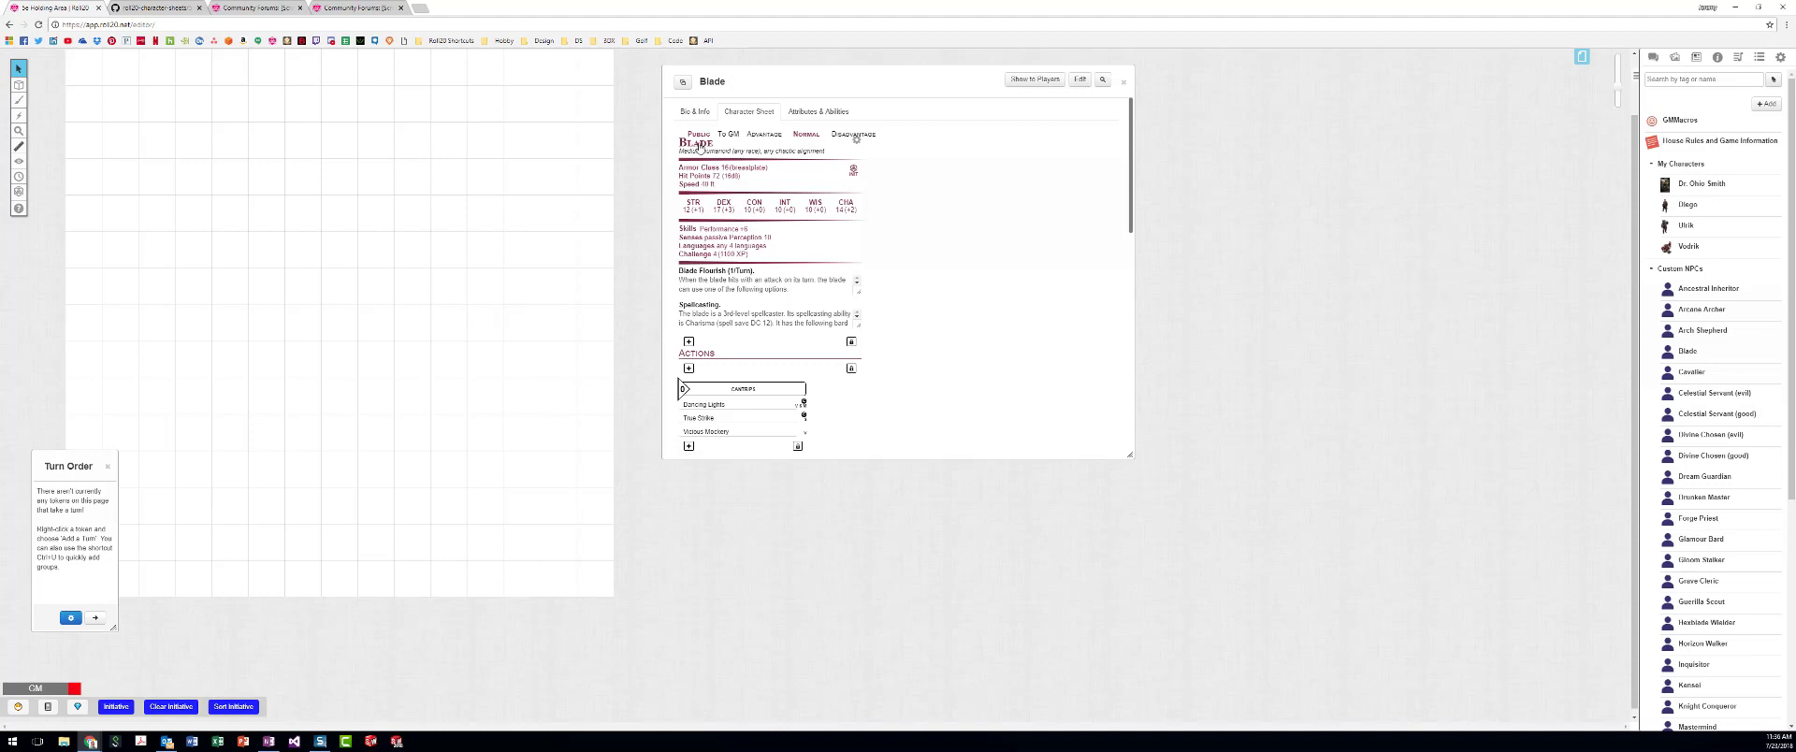
{"action": "left_click", "coordinate": [700, 147]}
{"action": "left_click", "coordinate": [1653, 57]}
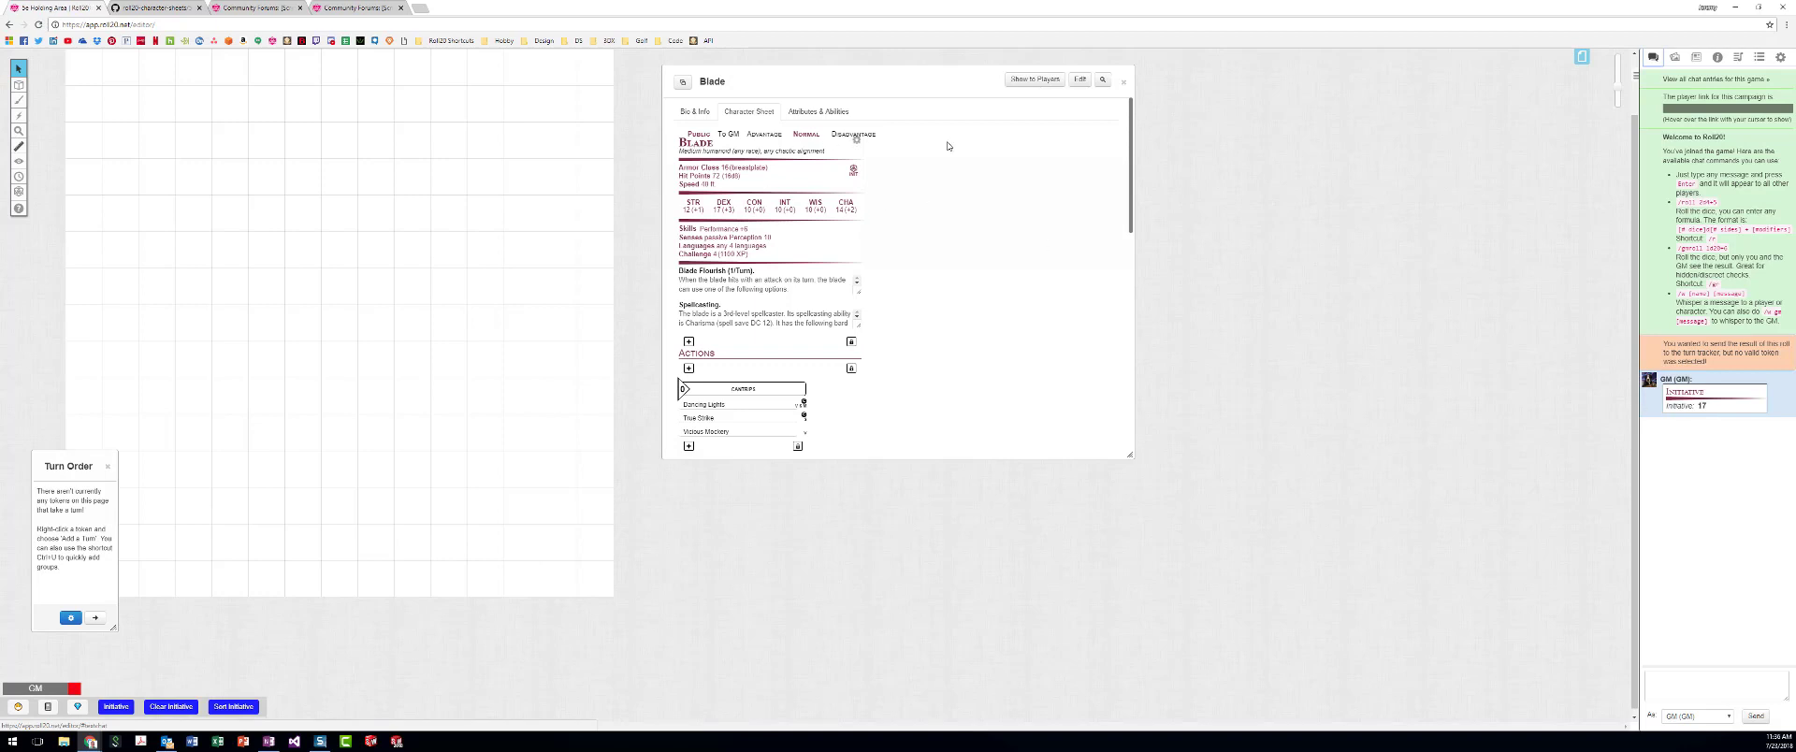
{"action": "left_click", "coordinate": [1126, 84]}
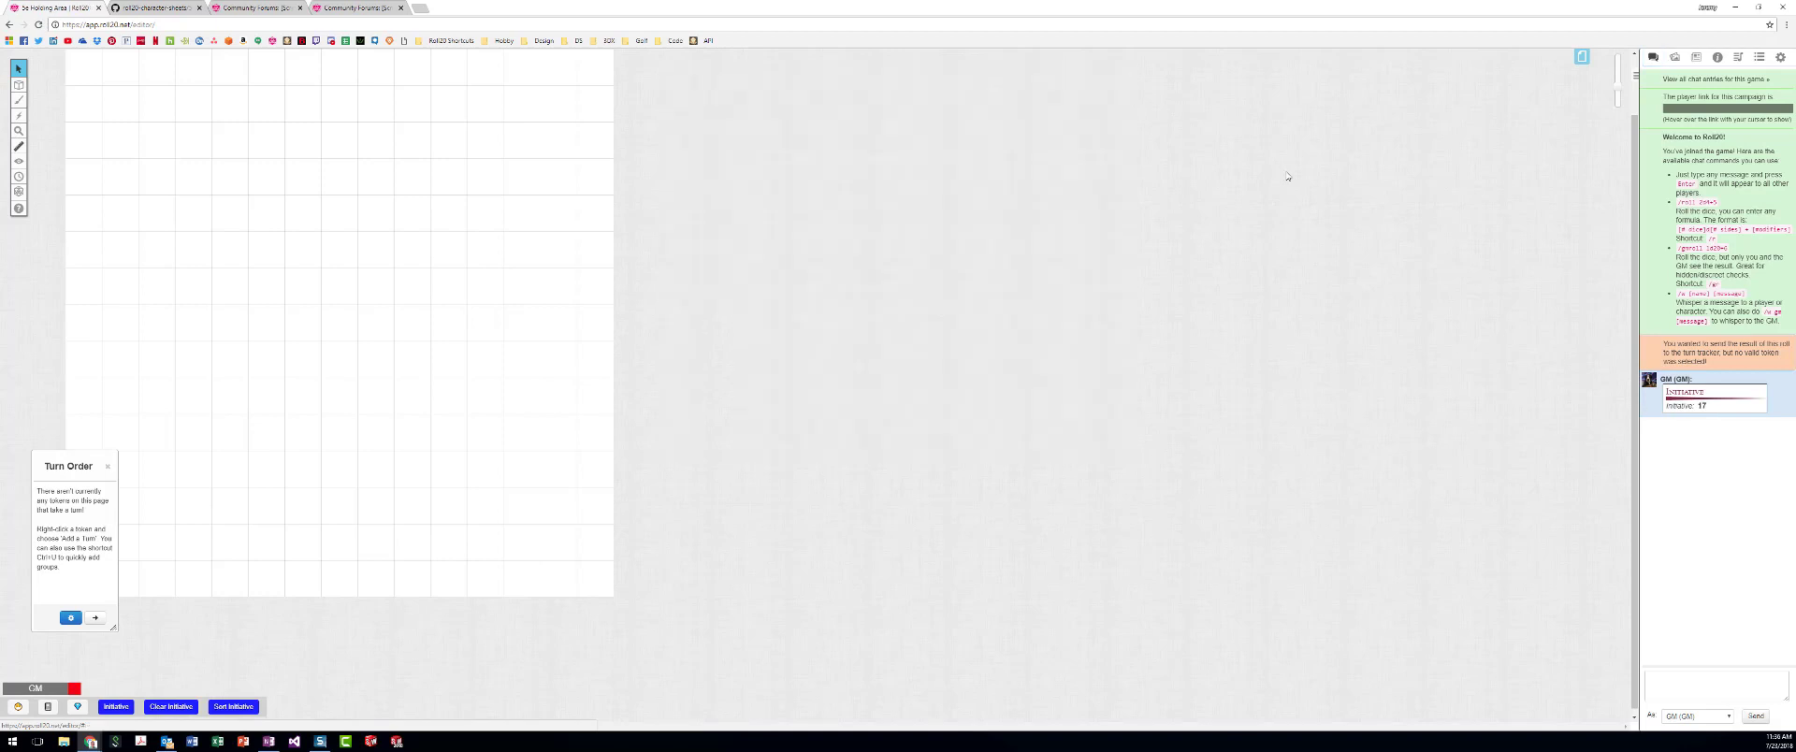
- Show the GroupInitiative help in chat and examine its commands, especially the add-group syntax and the stat adjustment options
{"action": "left_click", "coordinate": [1661, 688]}
{"action": "key", "text": "Return"}
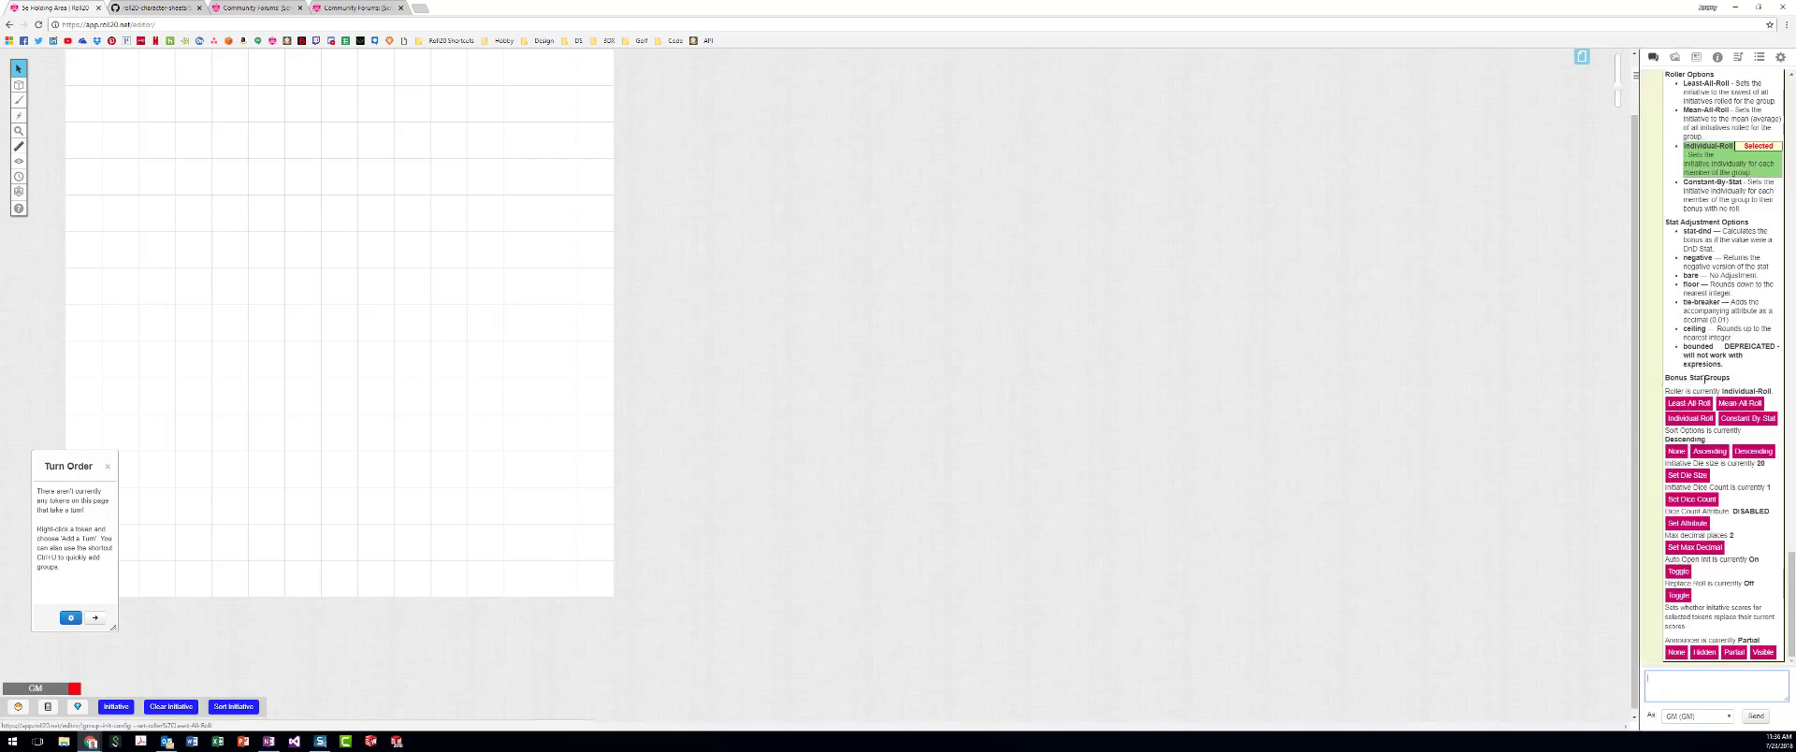
{"action": "scroll", "coordinate": [1706, 381], "scroll_direction": "up", "scroll_amount": 15}
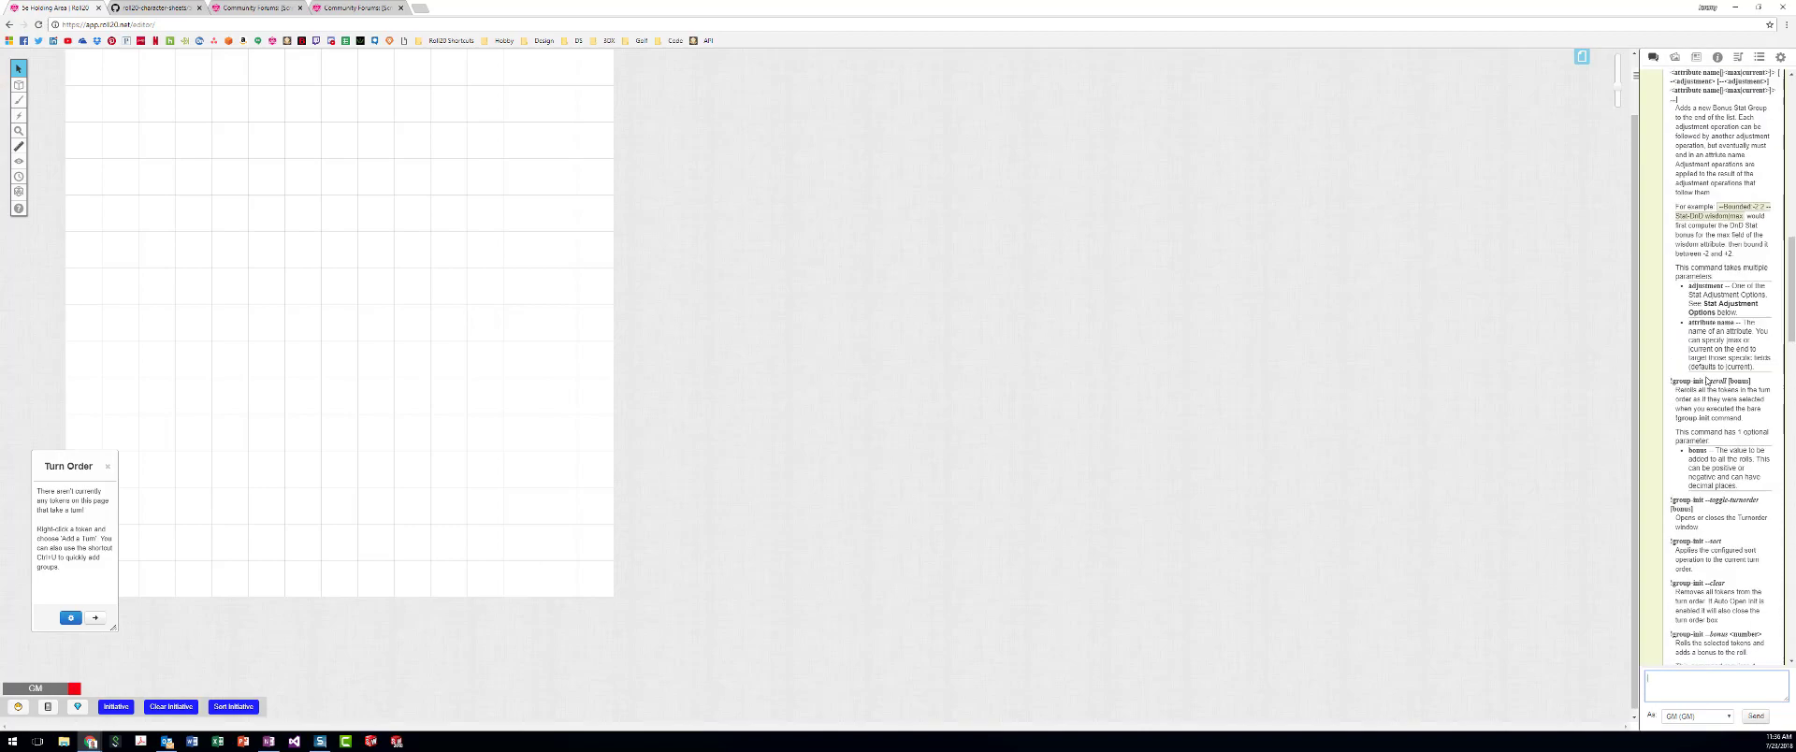
{"action": "scroll", "coordinate": [1705, 380], "scroll_direction": "up", "scroll_amount": 6}
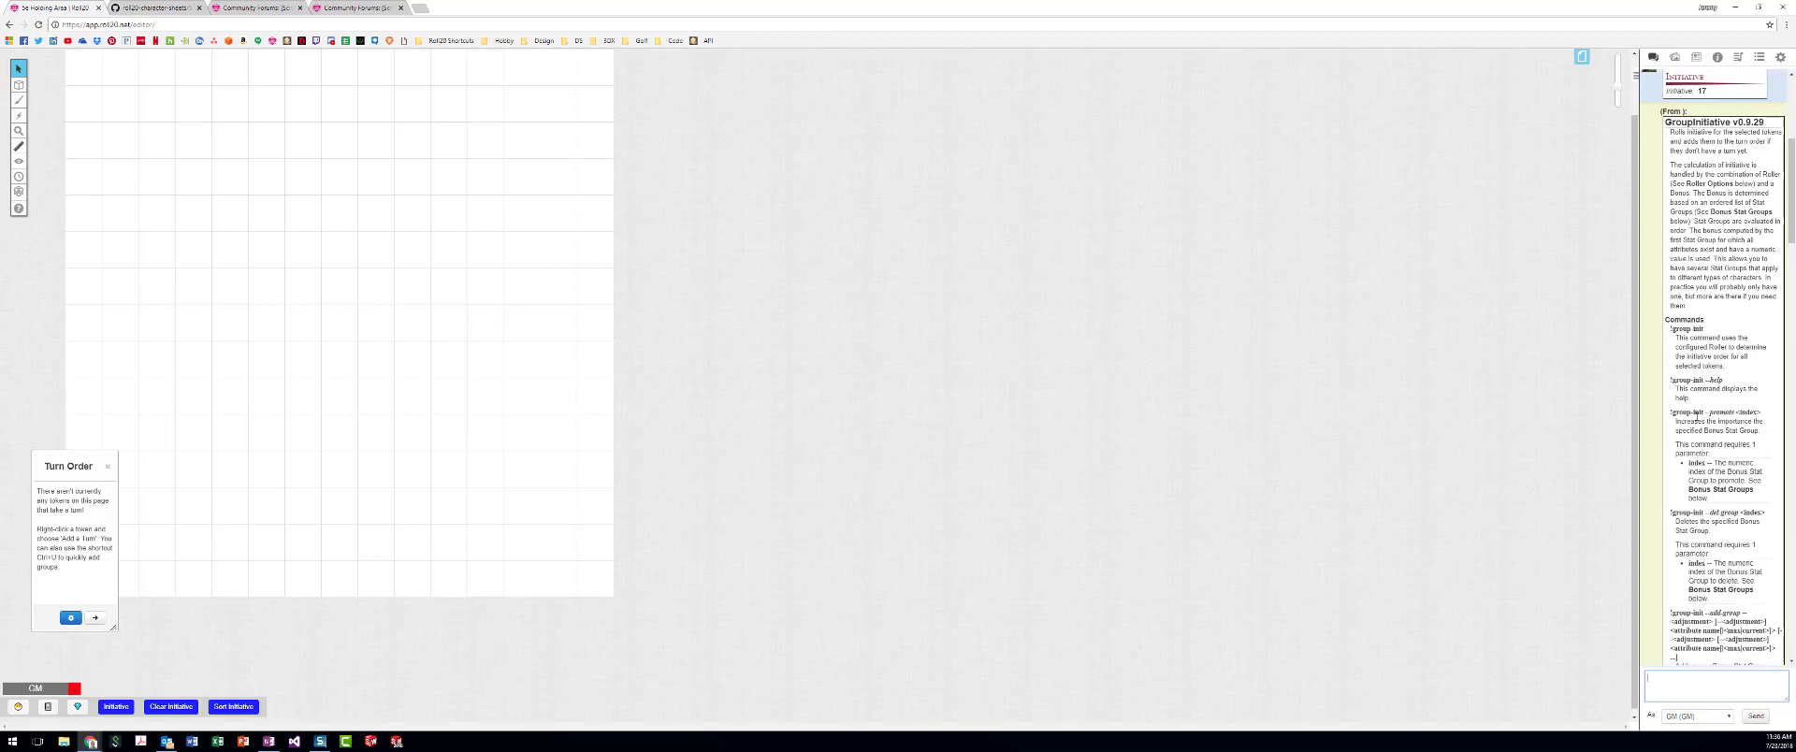
{"action": "scroll", "coordinate": [1675, 512], "scroll_direction": "down", "scroll_amount": 3}
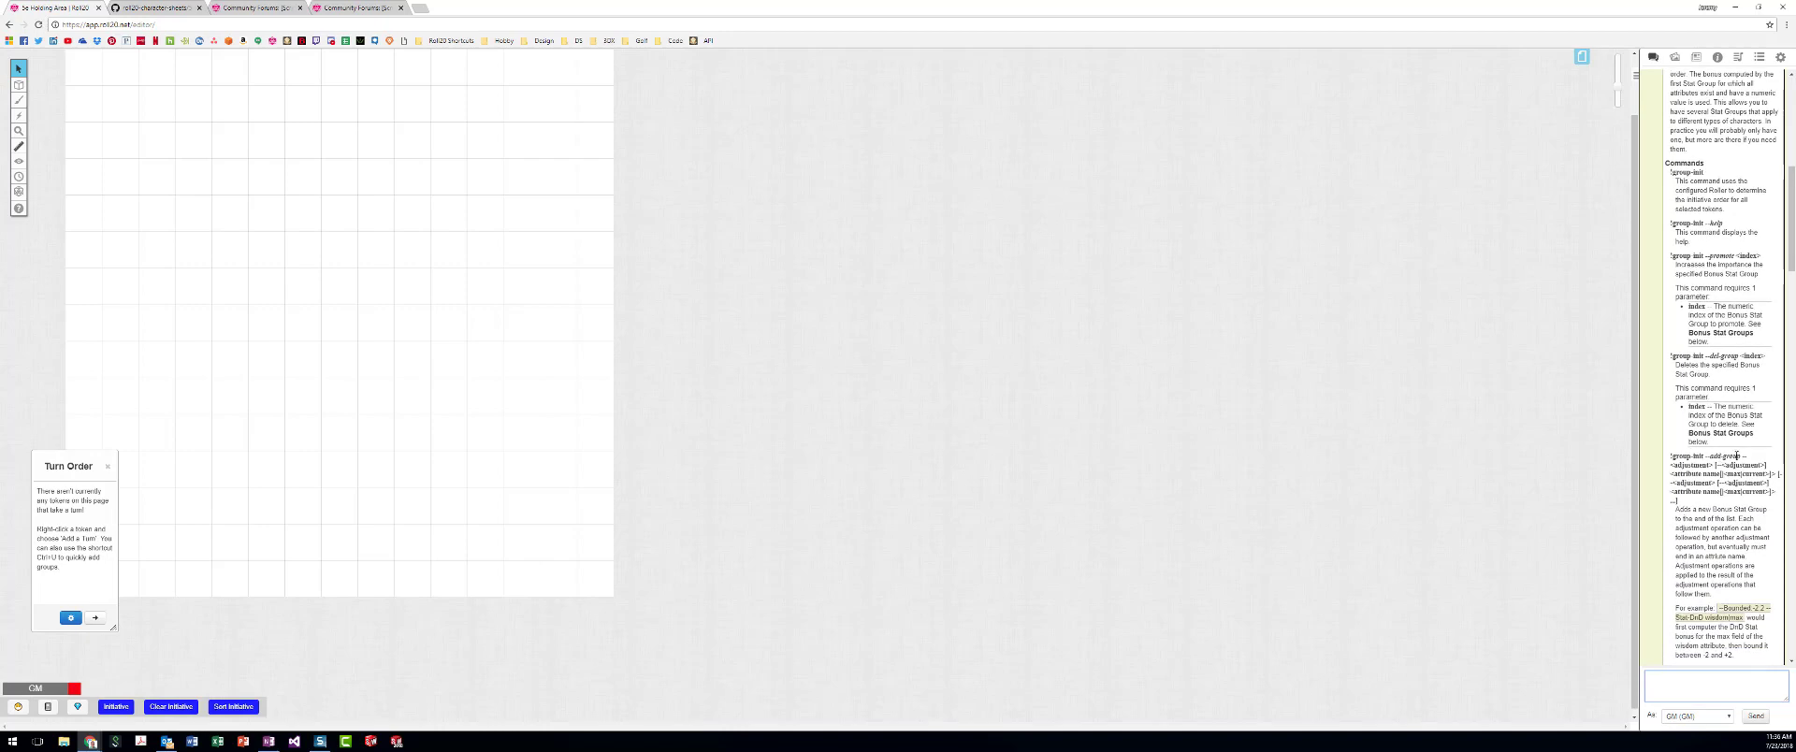
{"action": "scroll", "coordinate": [1738, 456], "scroll_direction": "down", "scroll_amount": 3}
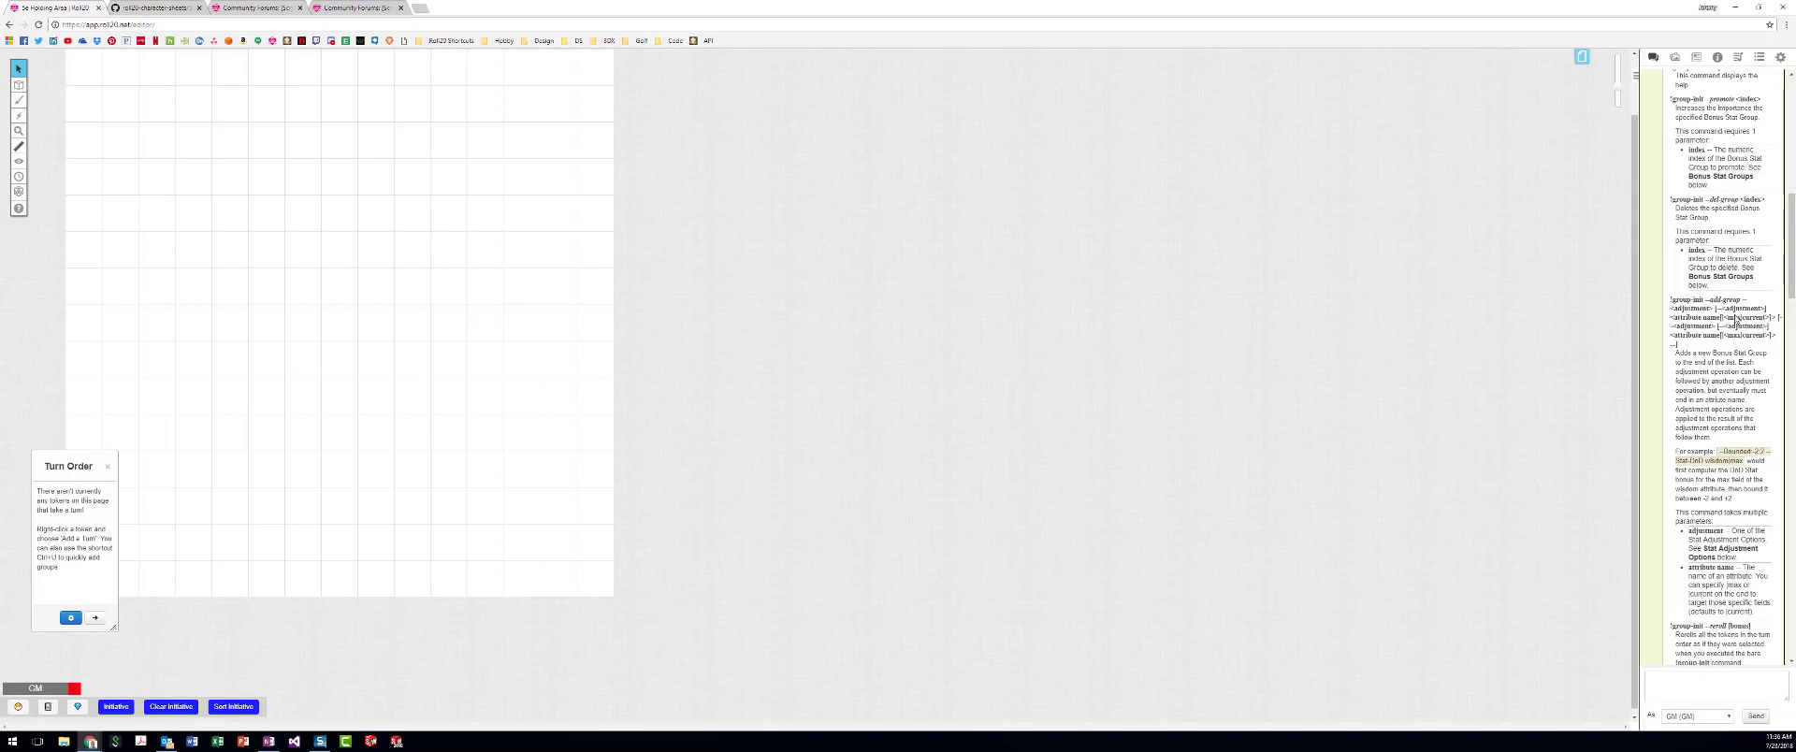
{"action": "double_click", "coordinate": [1718, 461]}
{"action": "scroll", "coordinate": [1701, 531], "scroll_direction": "down", "scroll_amount": 15}
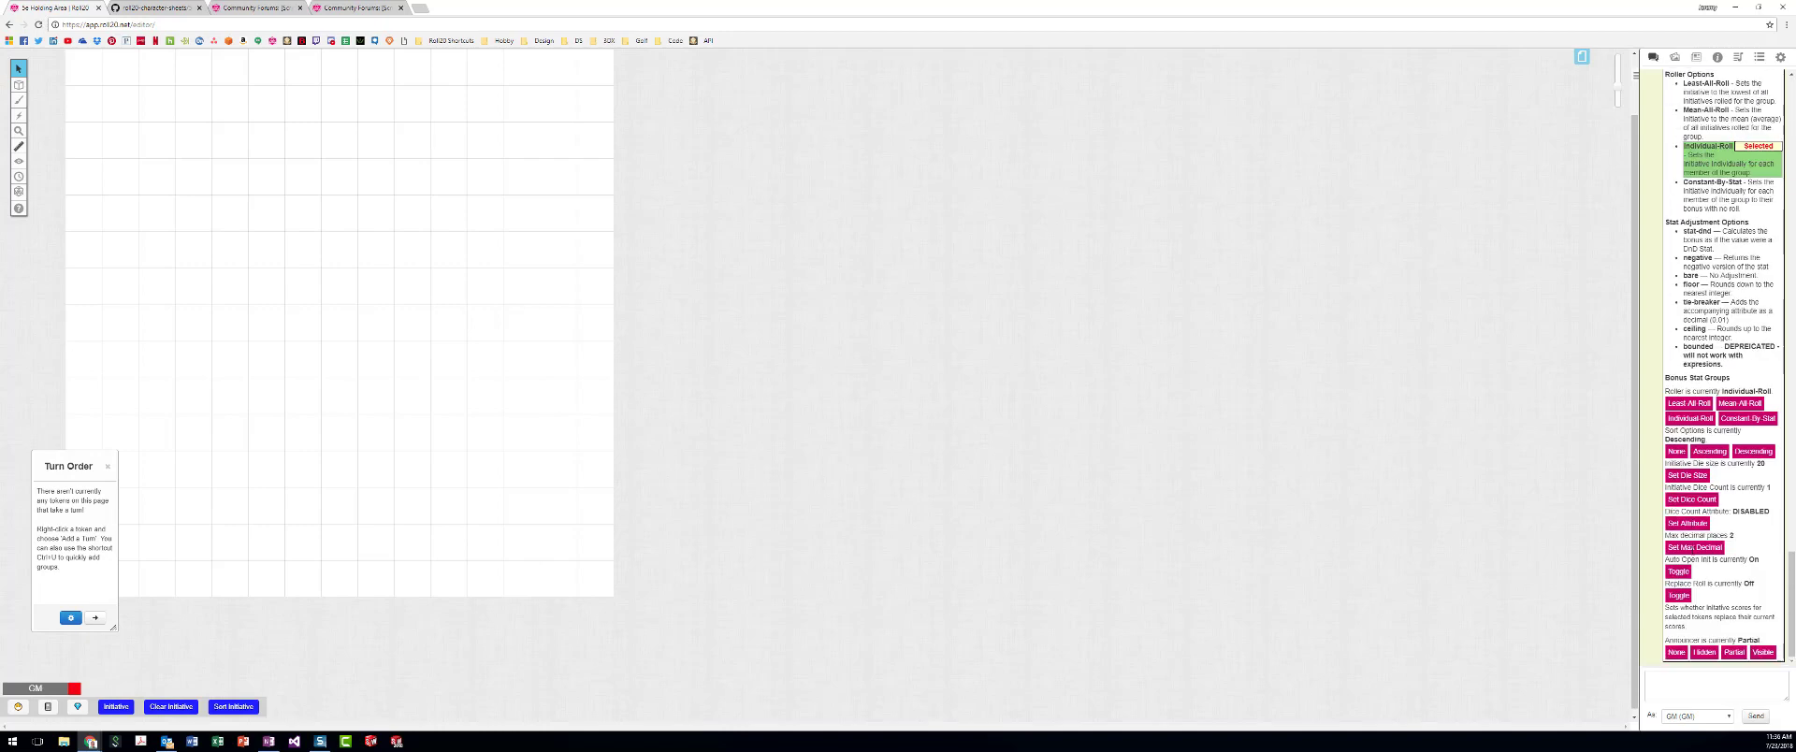
- Try to add a GroupInitiative bonus stat group in chat using !group-init --add-group with bare|initiative_bonus
{"action": "left_click", "coordinate": [1661, 681]}
{"action": "type", "text": "!group-init --add-group"}
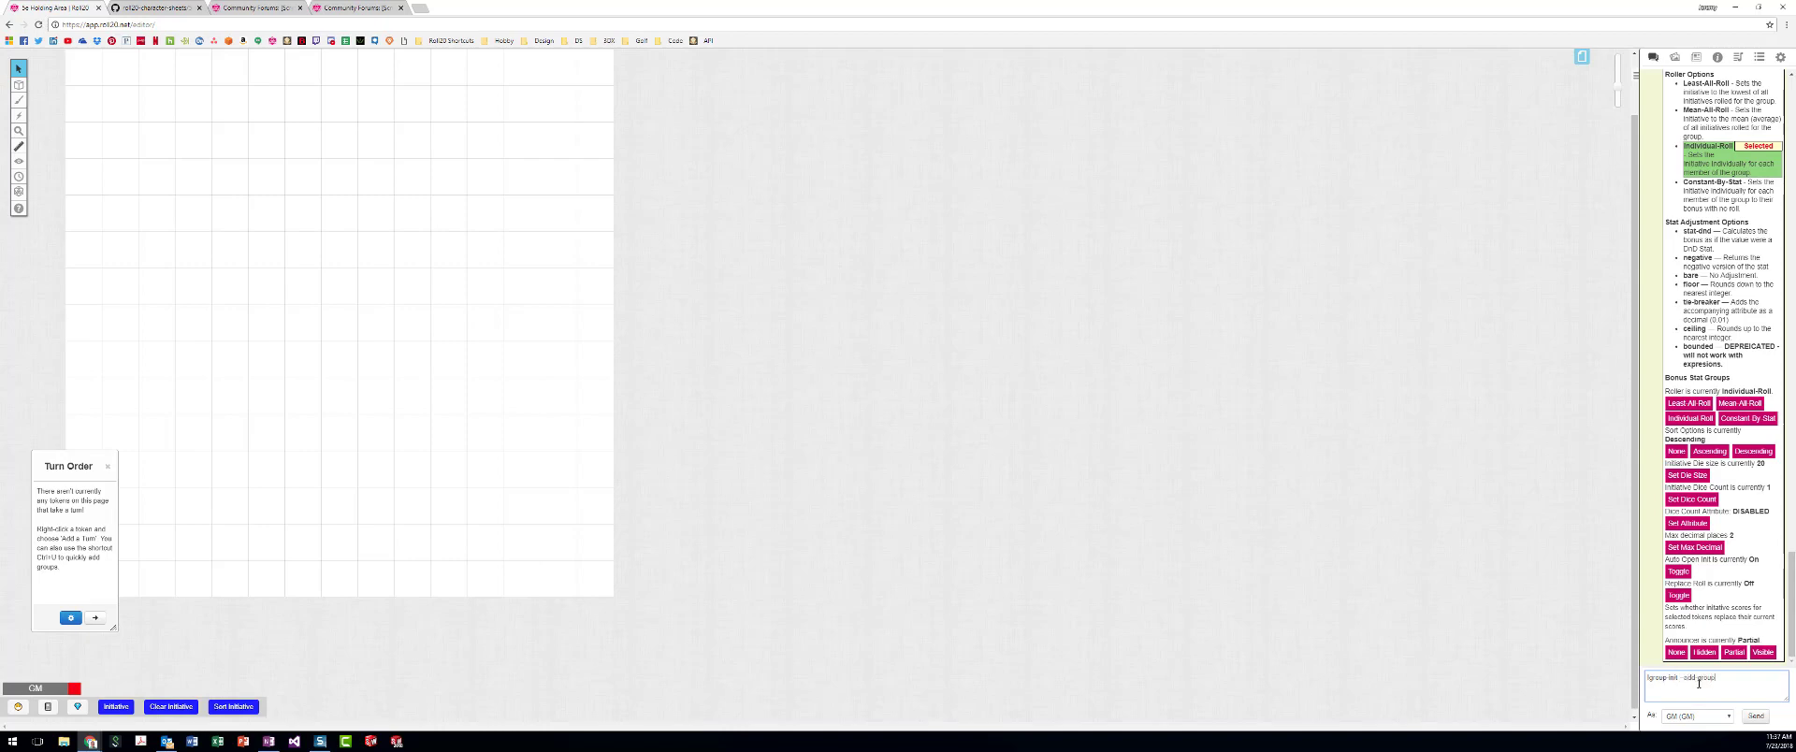
{"action": "type", "text": "bare"}
{"action": "type", "text": "|initiative_bonus"}
{"action": "key", "text": "Return"}
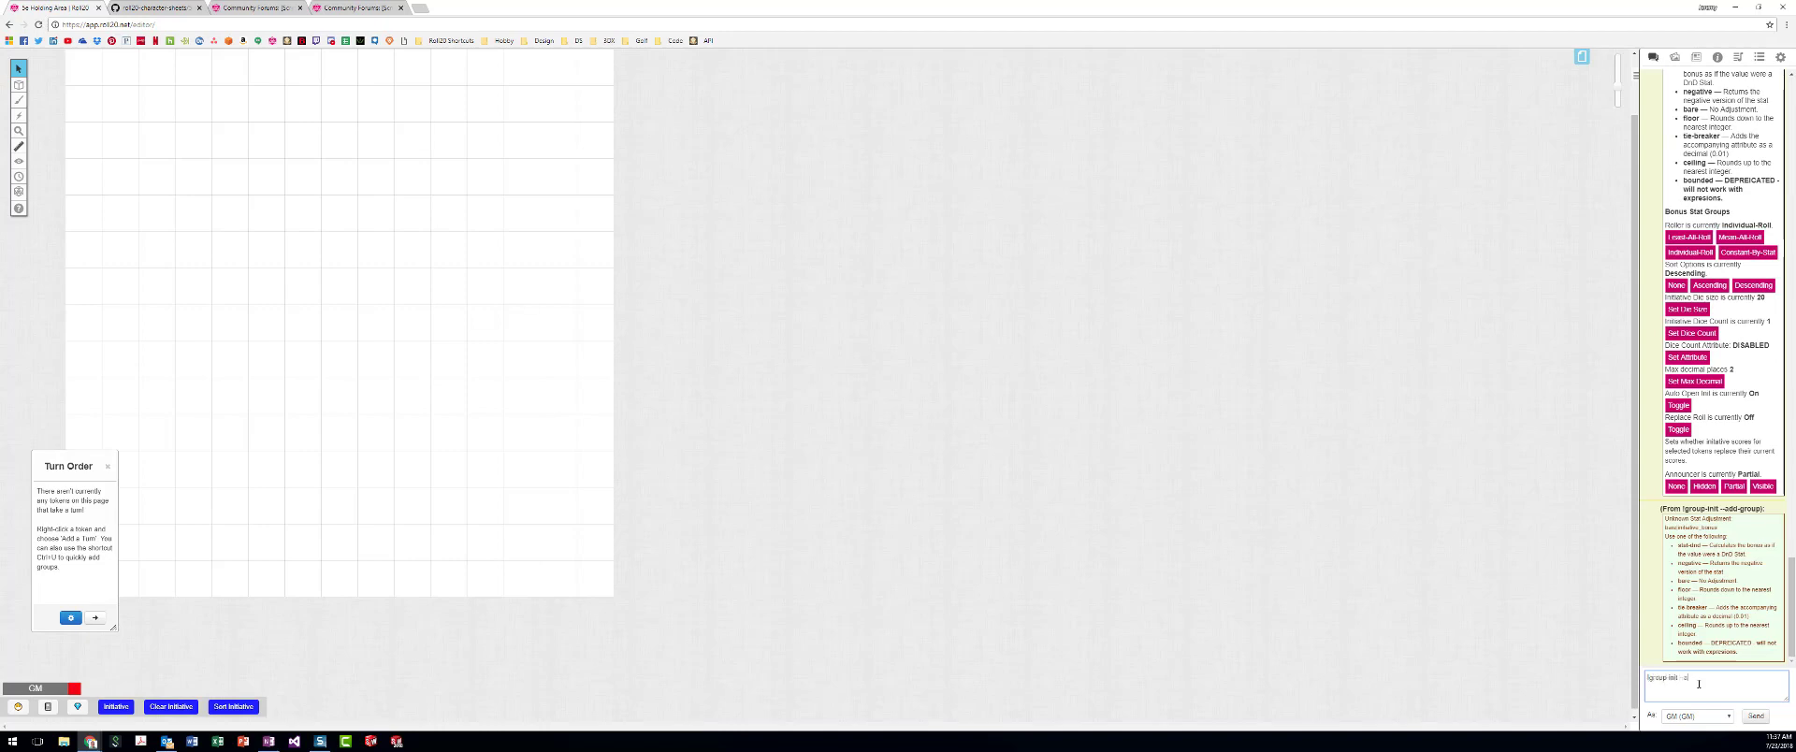
- Add the initiative bonus stat group by sending "!group-init --add-group --bare initiative_bonus" in chat
{"action": "type", "text": "!group-init --add-group --bare initiative_bonus"}
{"action": "key", "text": "Return"}
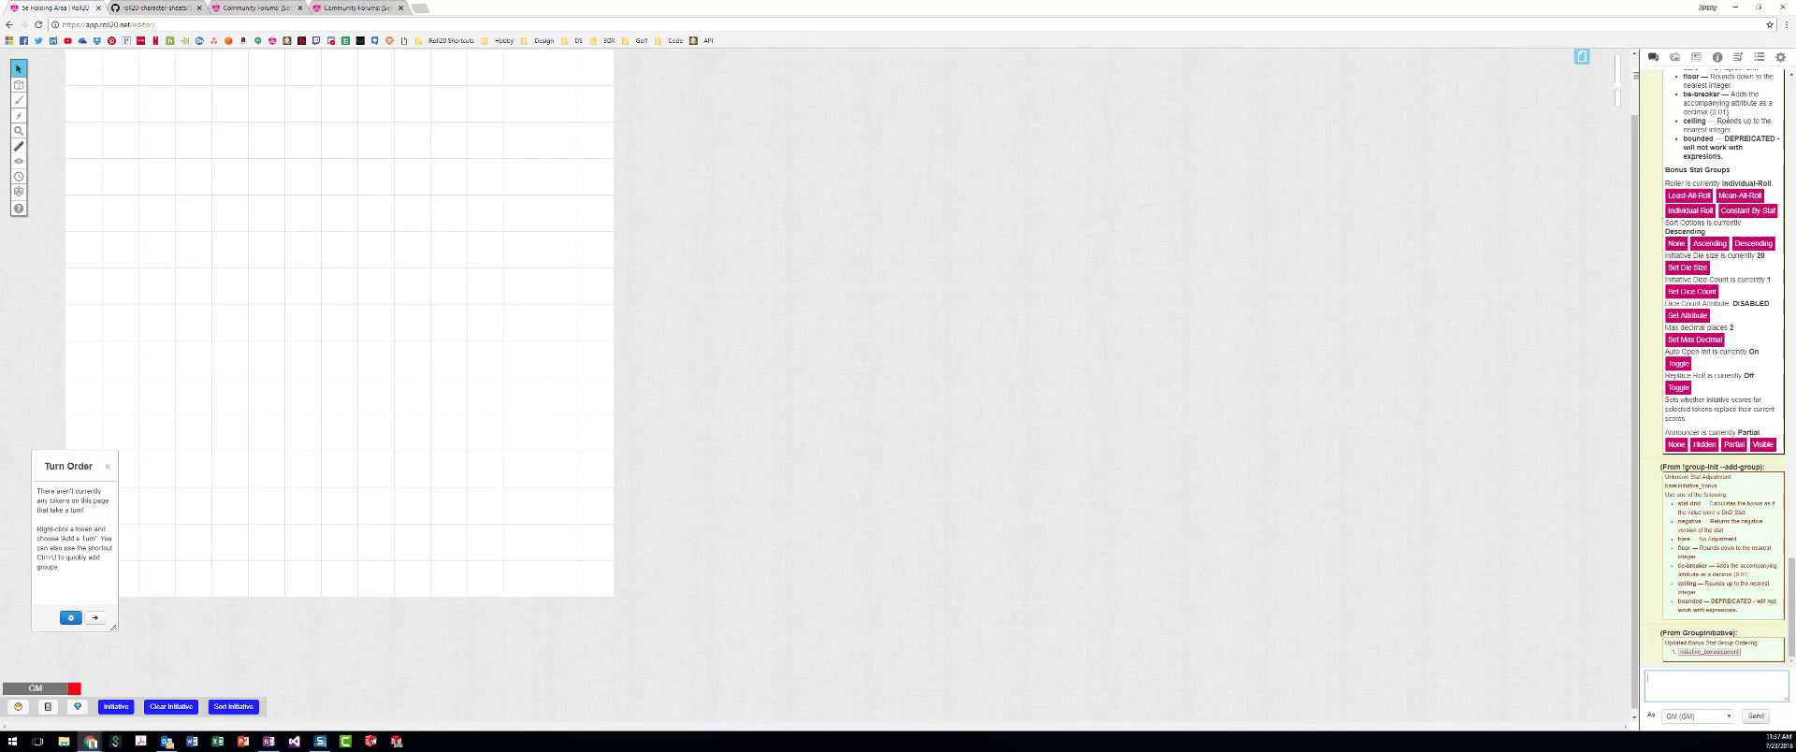
- Check the initiative_bonus attribute of the Arcane Archer NPC in the journal
{"action": "left_click", "coordinate": [1696, 57]}
{"action": "left_click", "coordinate": [1701, 309]}
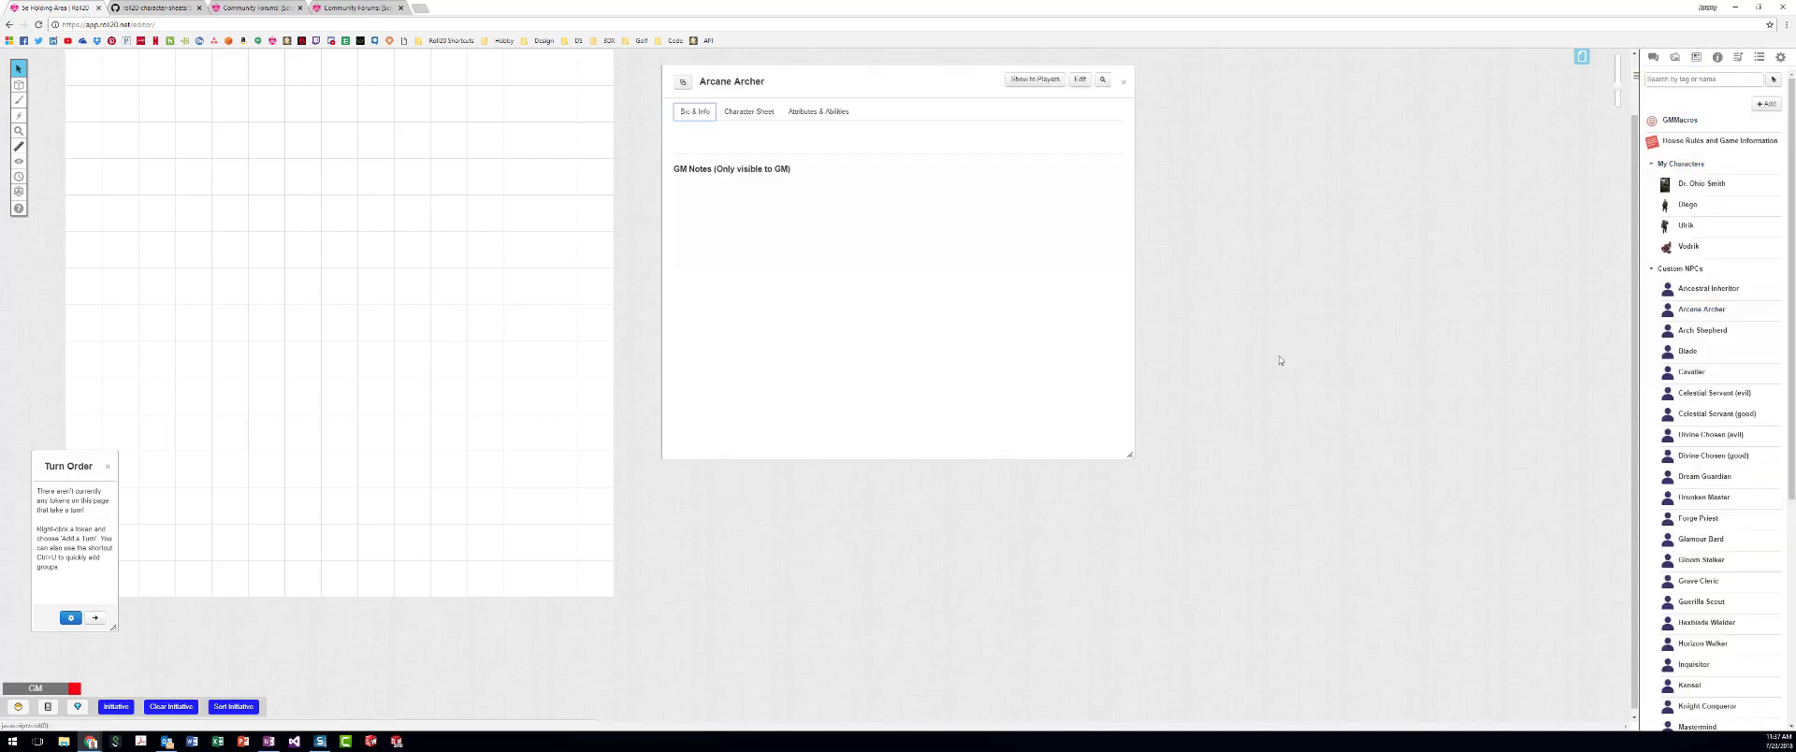
{"action": "left_click", "coordinate": [819, 111]}
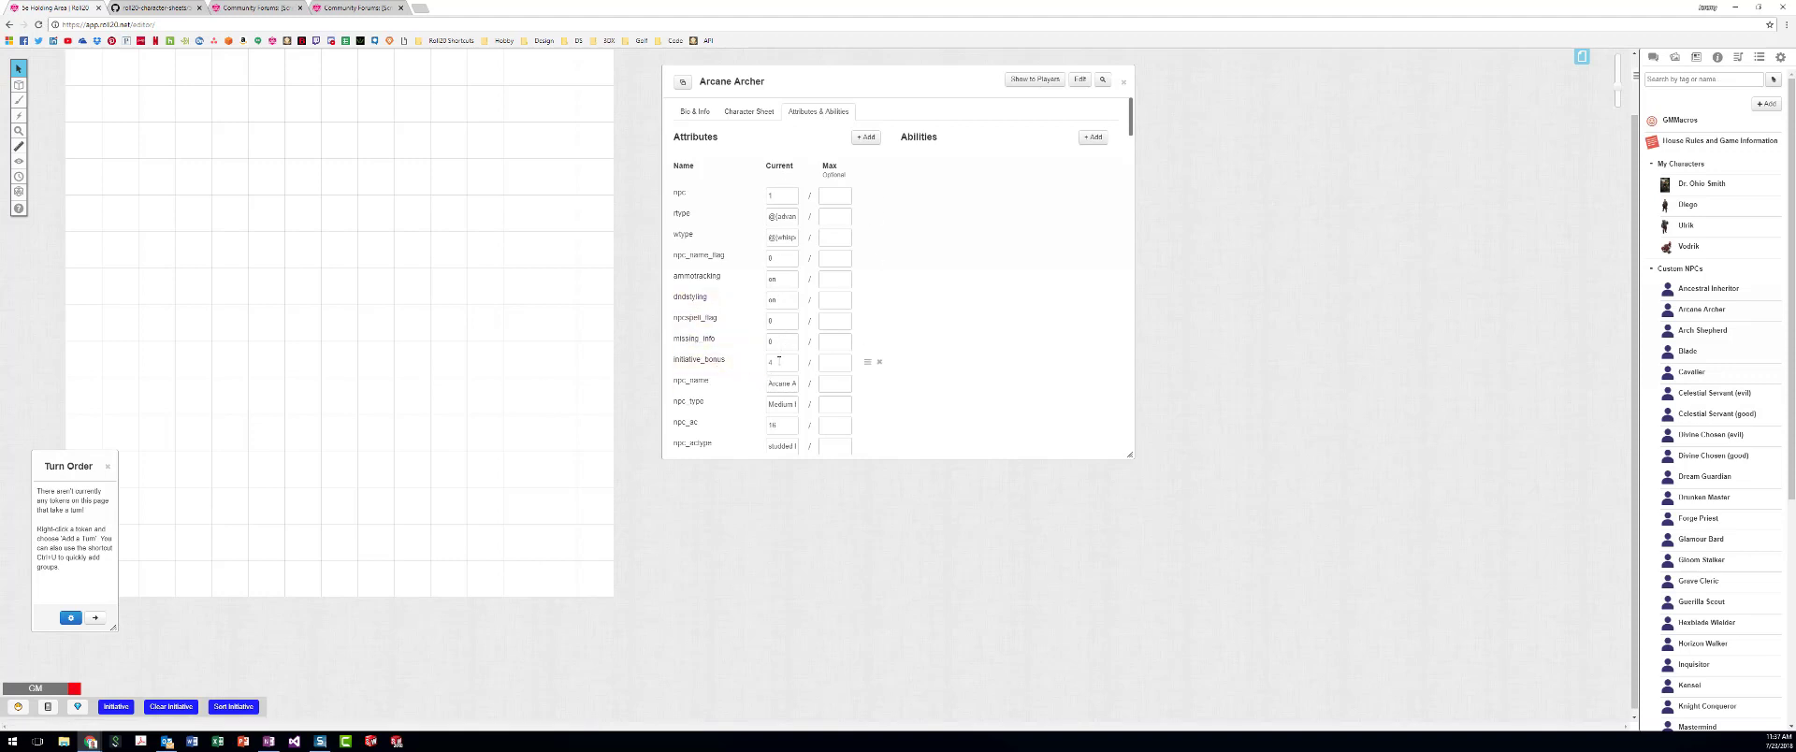
- Close the Arcane Archer sheet and place an Assassin from the D&D 5th Edition compendium's Monsters on the map grid
{"action": "left_click", "coordinate": [1123, 81]}
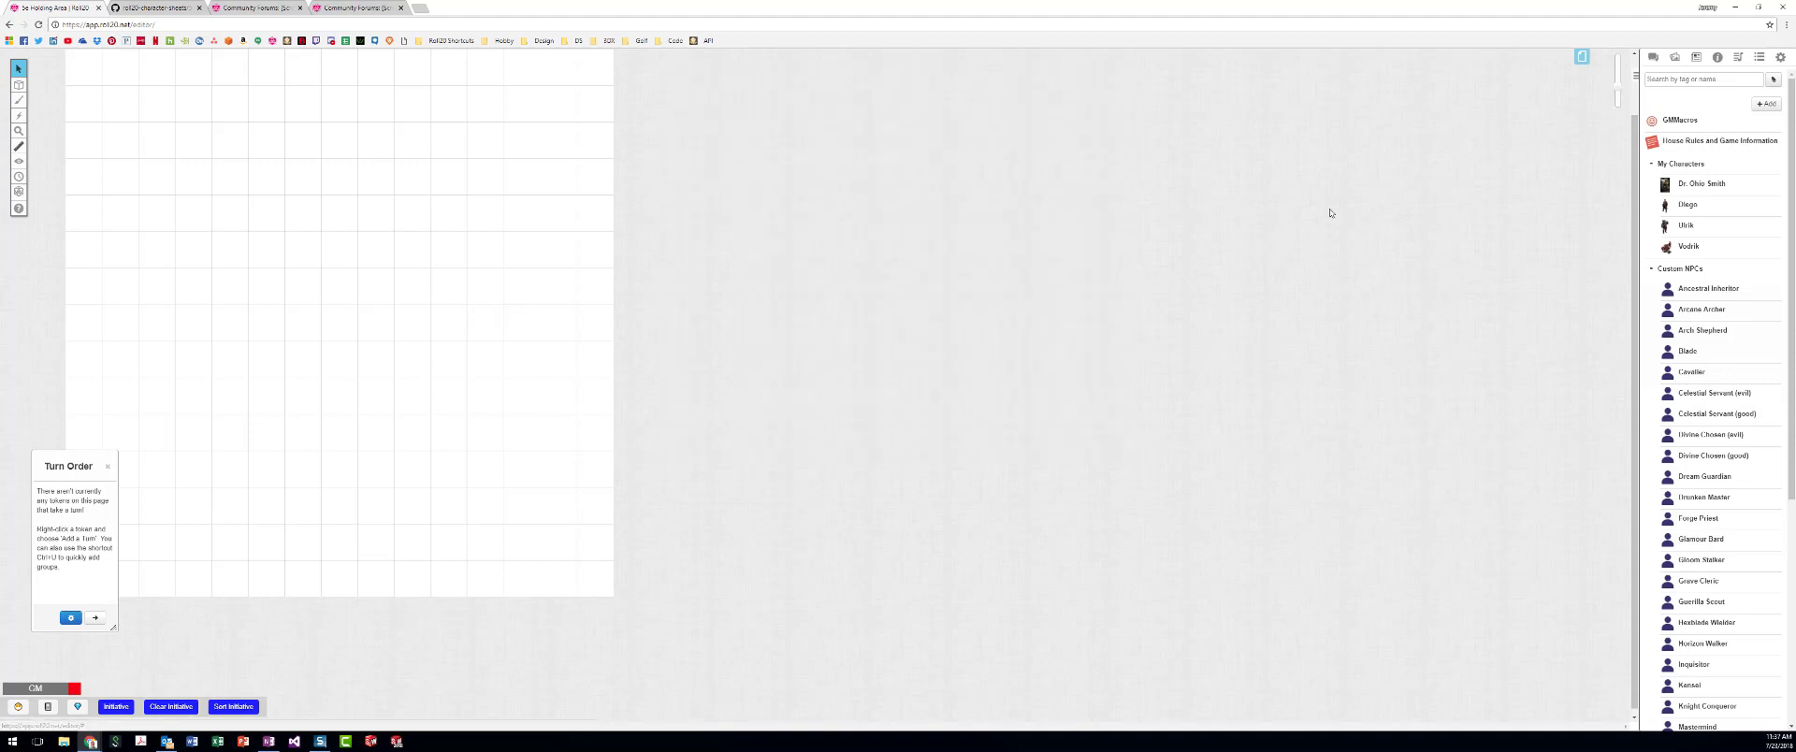
{"action": "left_click", "coordinate": [1654, 268]}
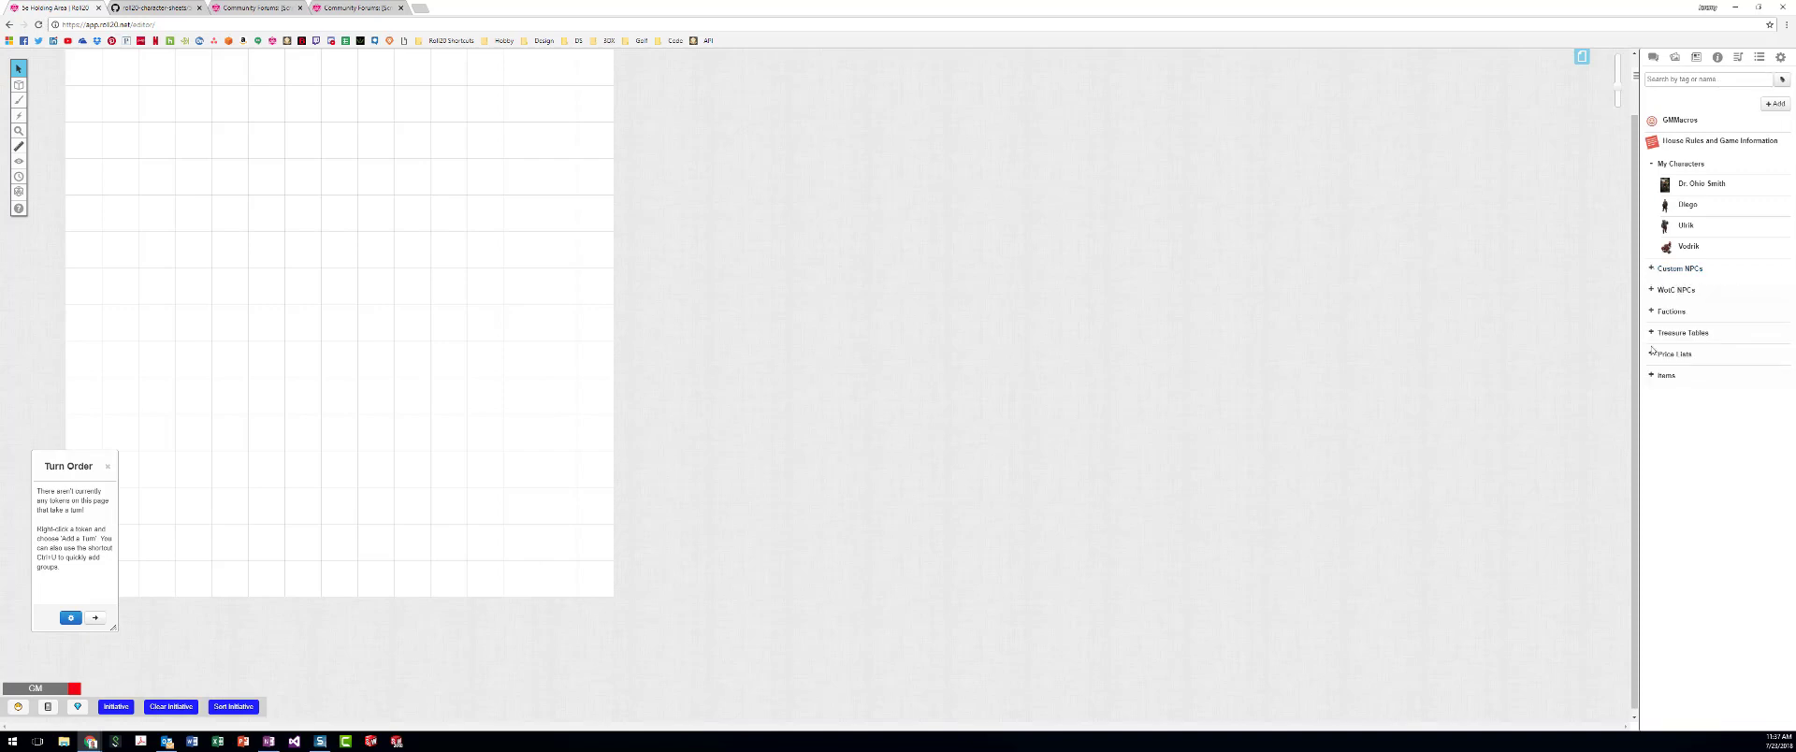
{"action": "left_click", "coordinate": [1717, 57]}
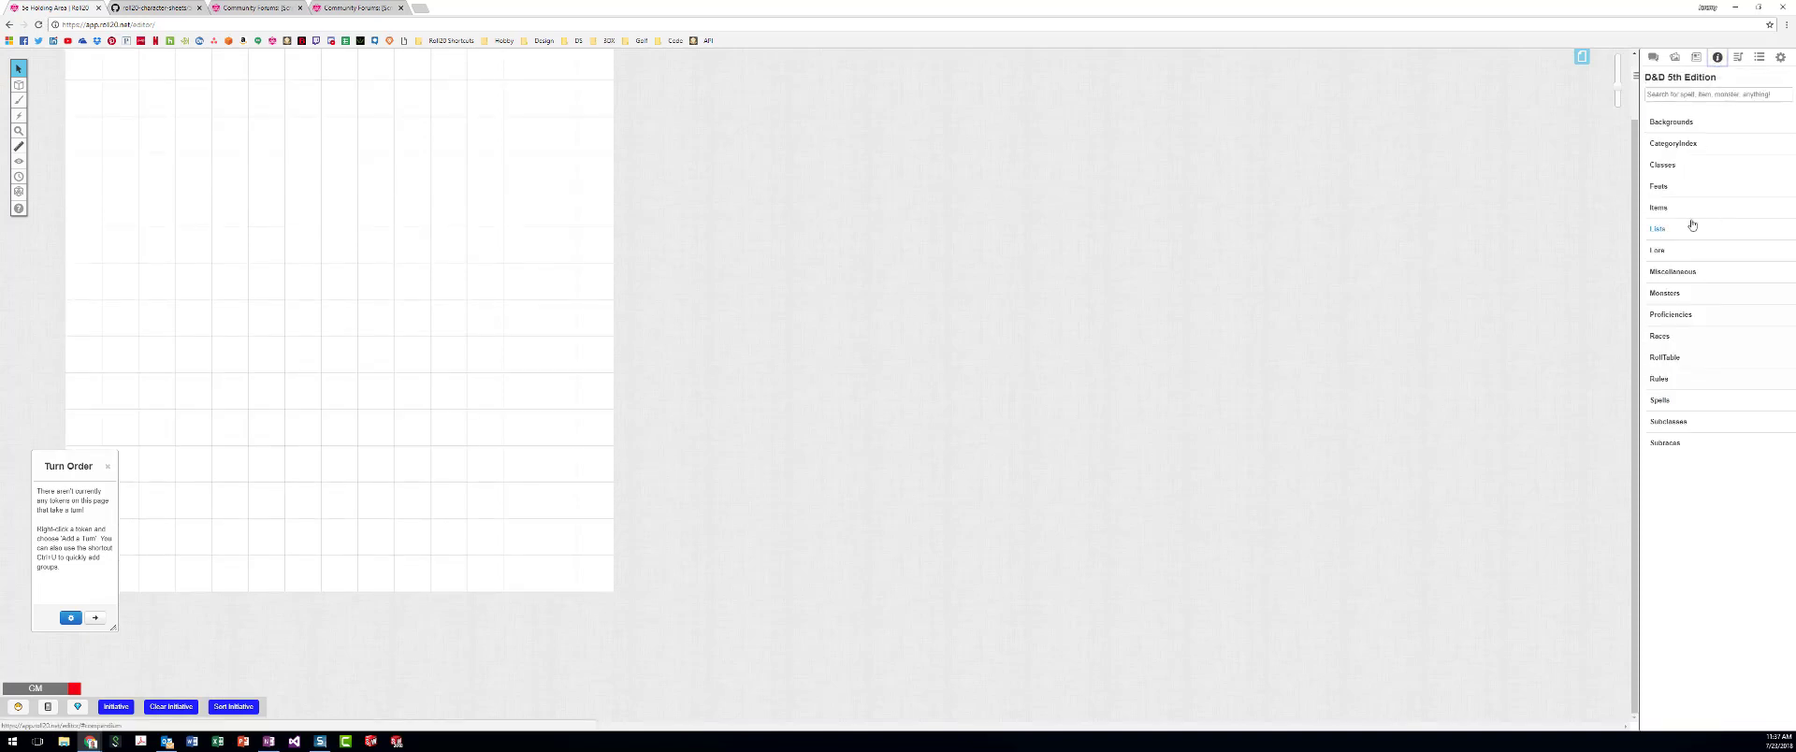
{"action": "left_click", "coordinate": [1675, 292]}
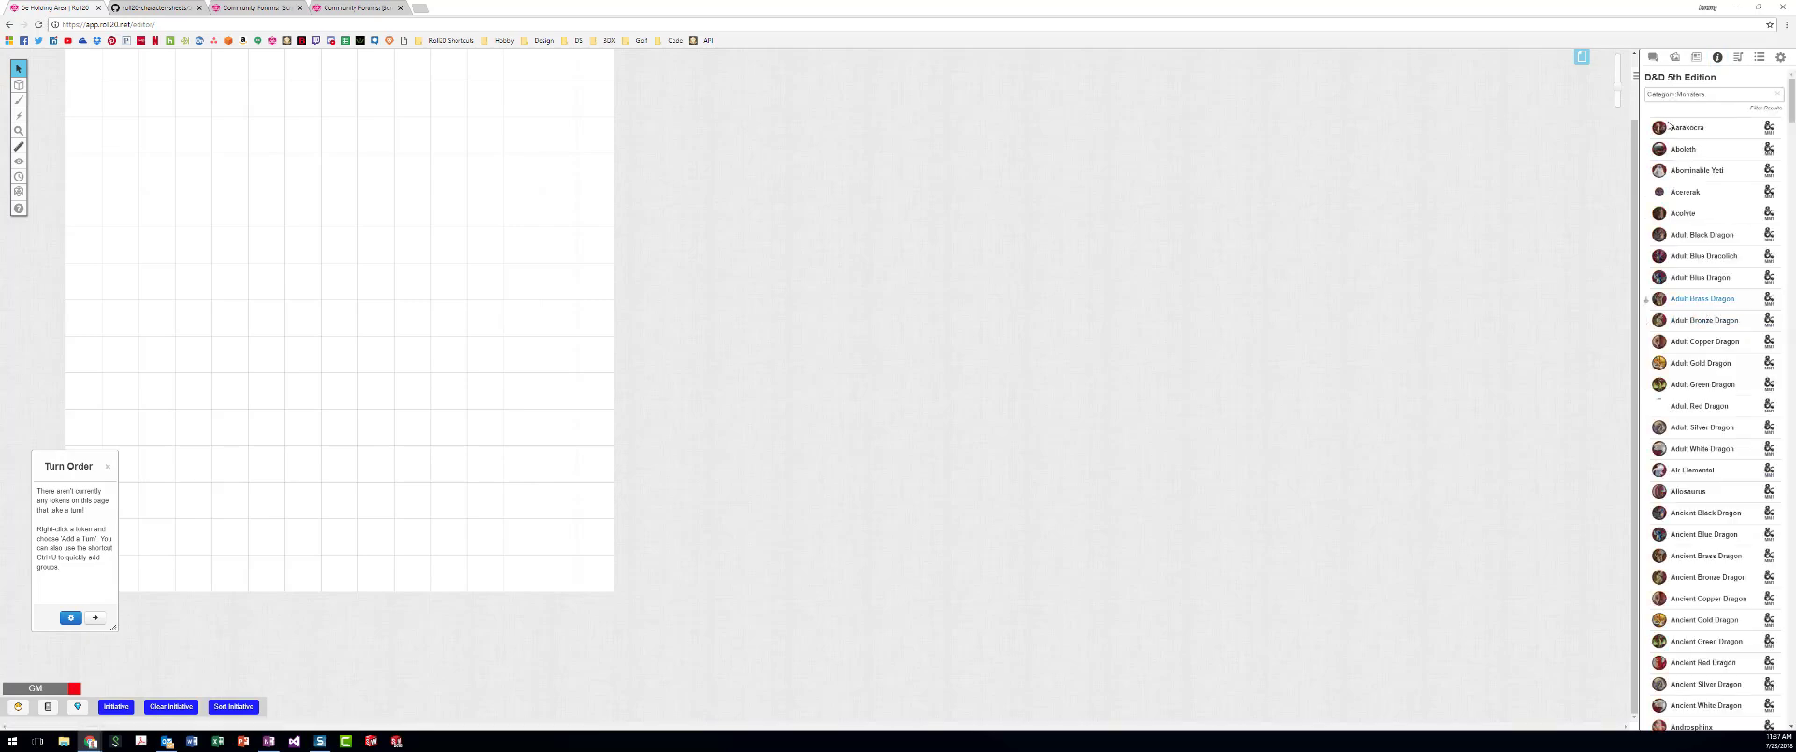
{"action": "scroll", "coordinate": [1717, 490], "scroll_direction": "down", "scroll_amount": 3}
{"action": "scroll", "coordinate": [1717, 489], "scroll_direction": "down", "scroll_amount": 2}
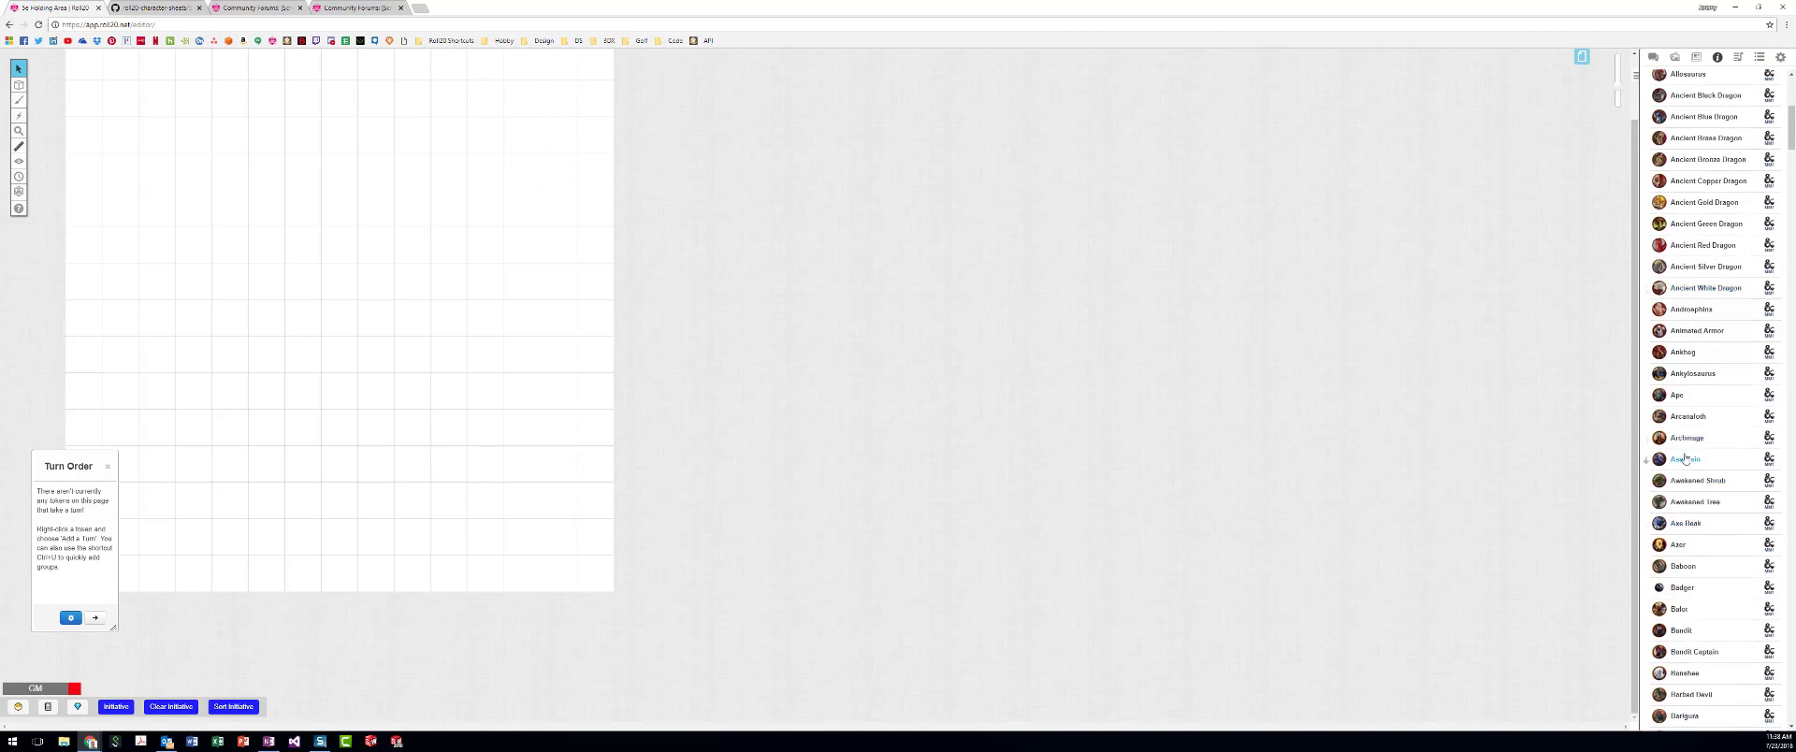
{"action": "left_click_drag", "start_coordinate": [1684, 460], "coordinate": [370, 238]}
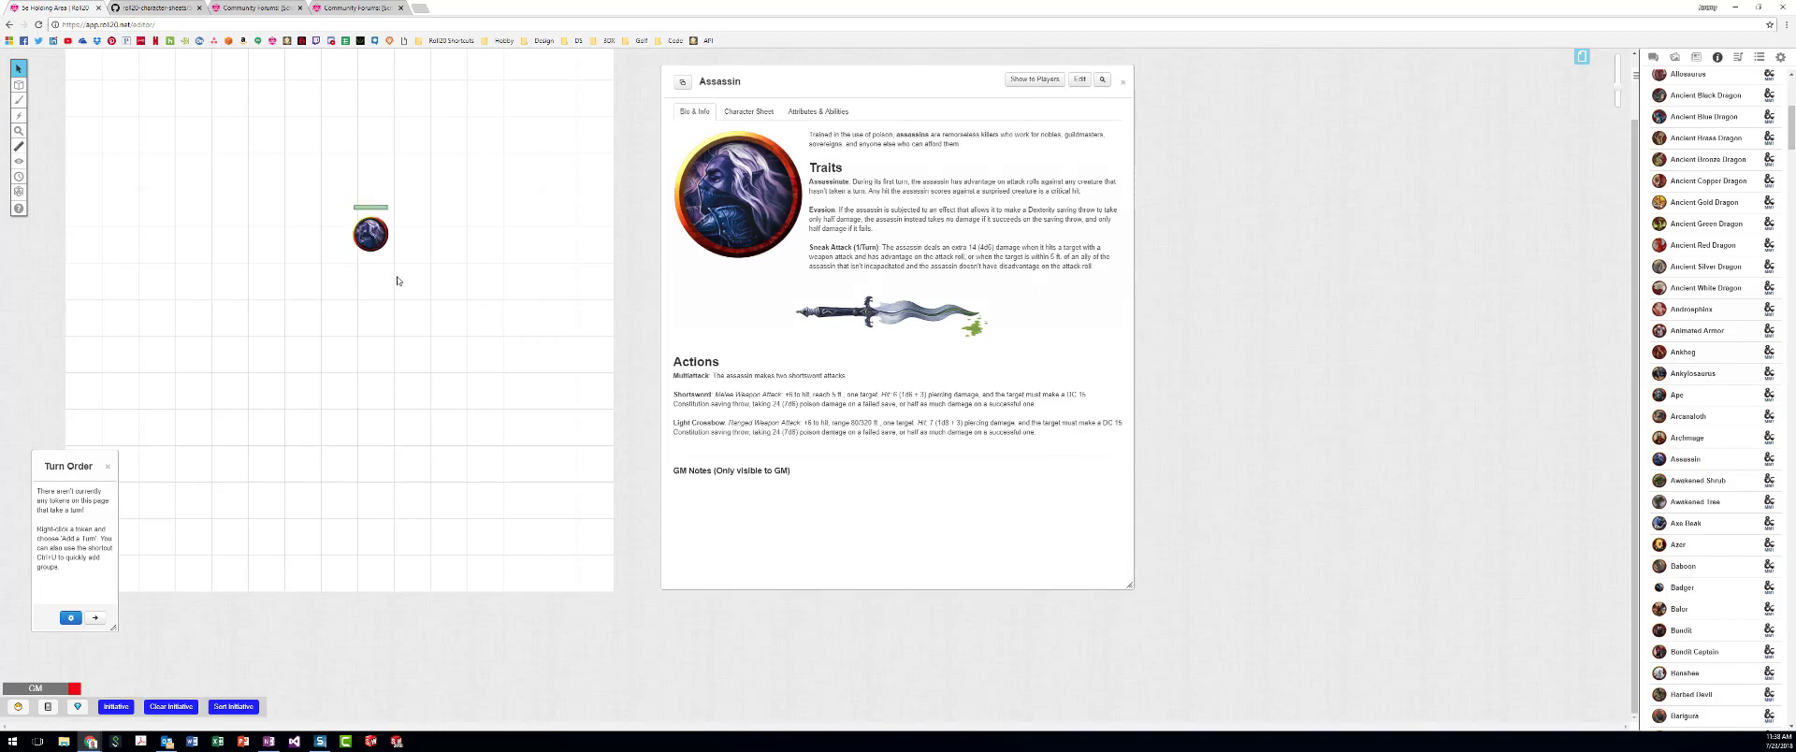
{"action": "left_click_drag", "start_coordinate": [369, 234], "coordinate": [375, 253]}
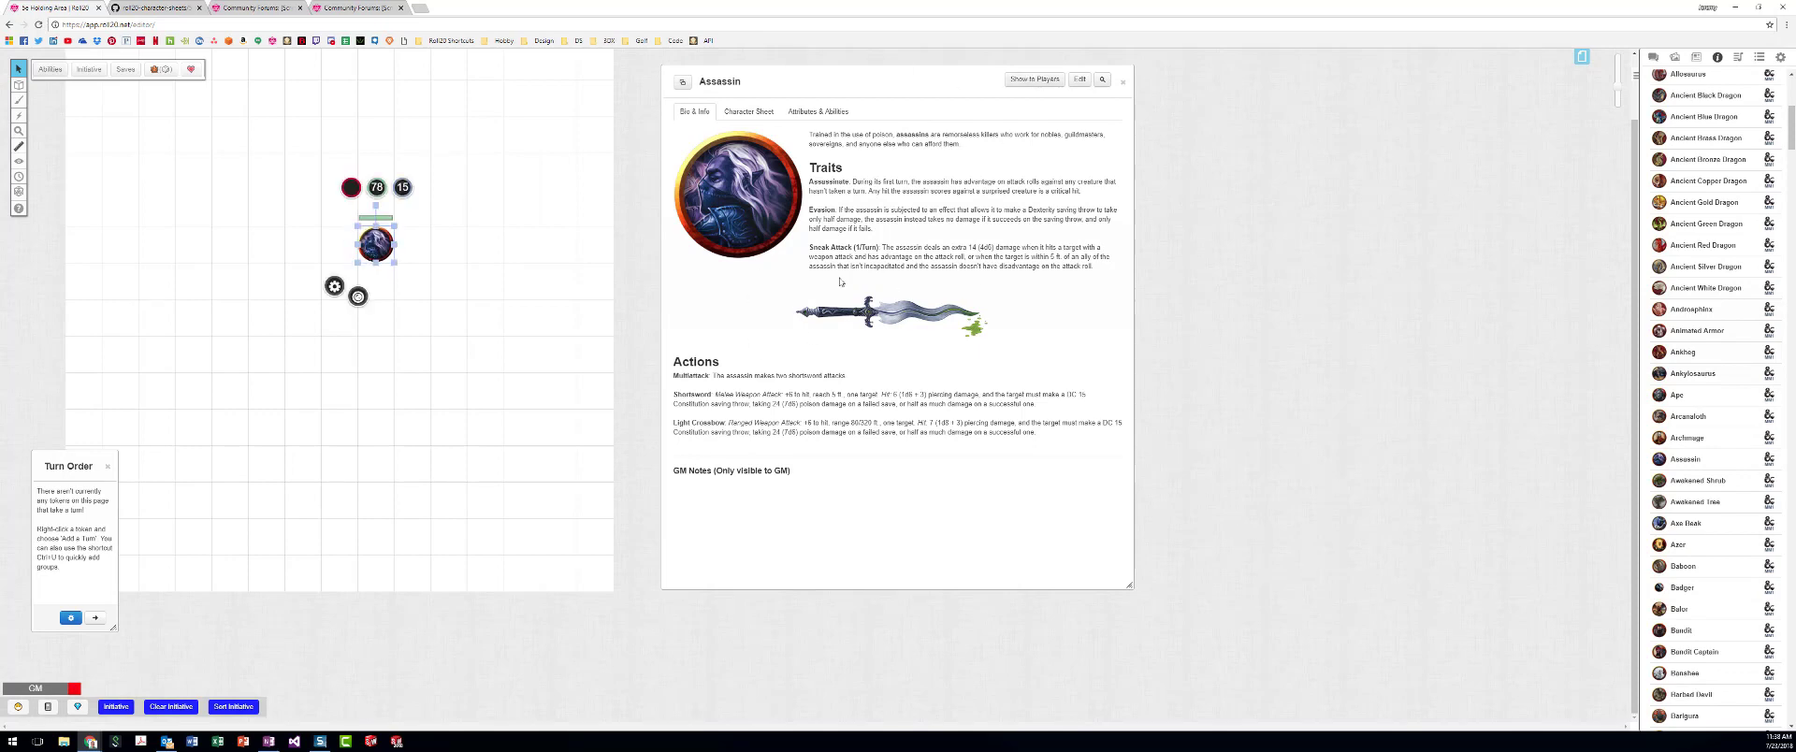
- Edit the Assassin character and delete the Actions section from its Bio & Info text
{"action": "left_click", "coordinate": [1080, 80]}
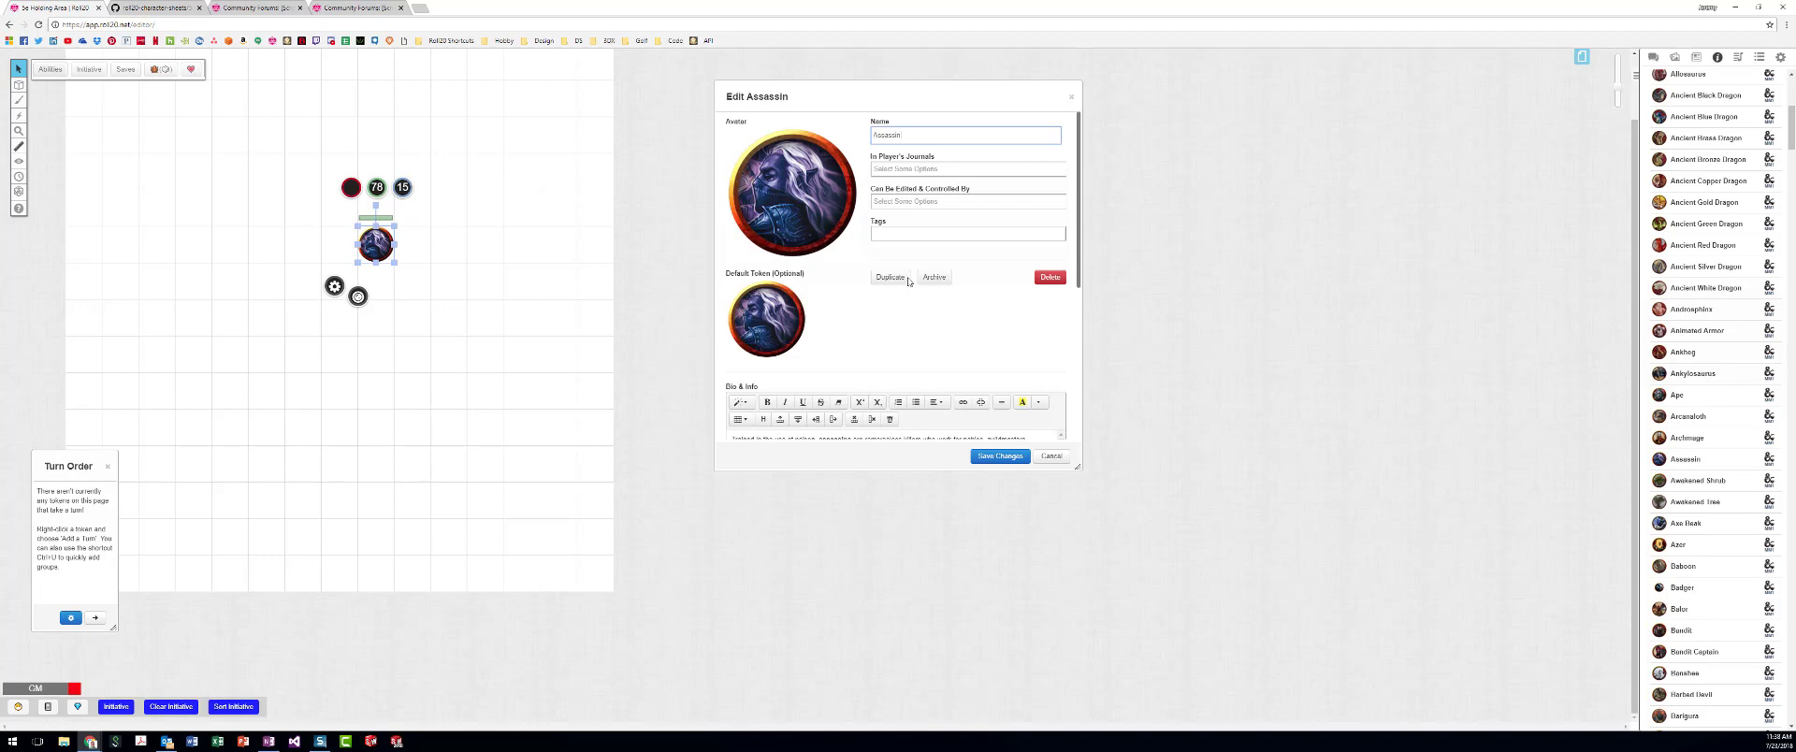
{"action": "scroll", "coordinate": [903, 276], "scroll_direction": "down", "scroll_amount": 10}
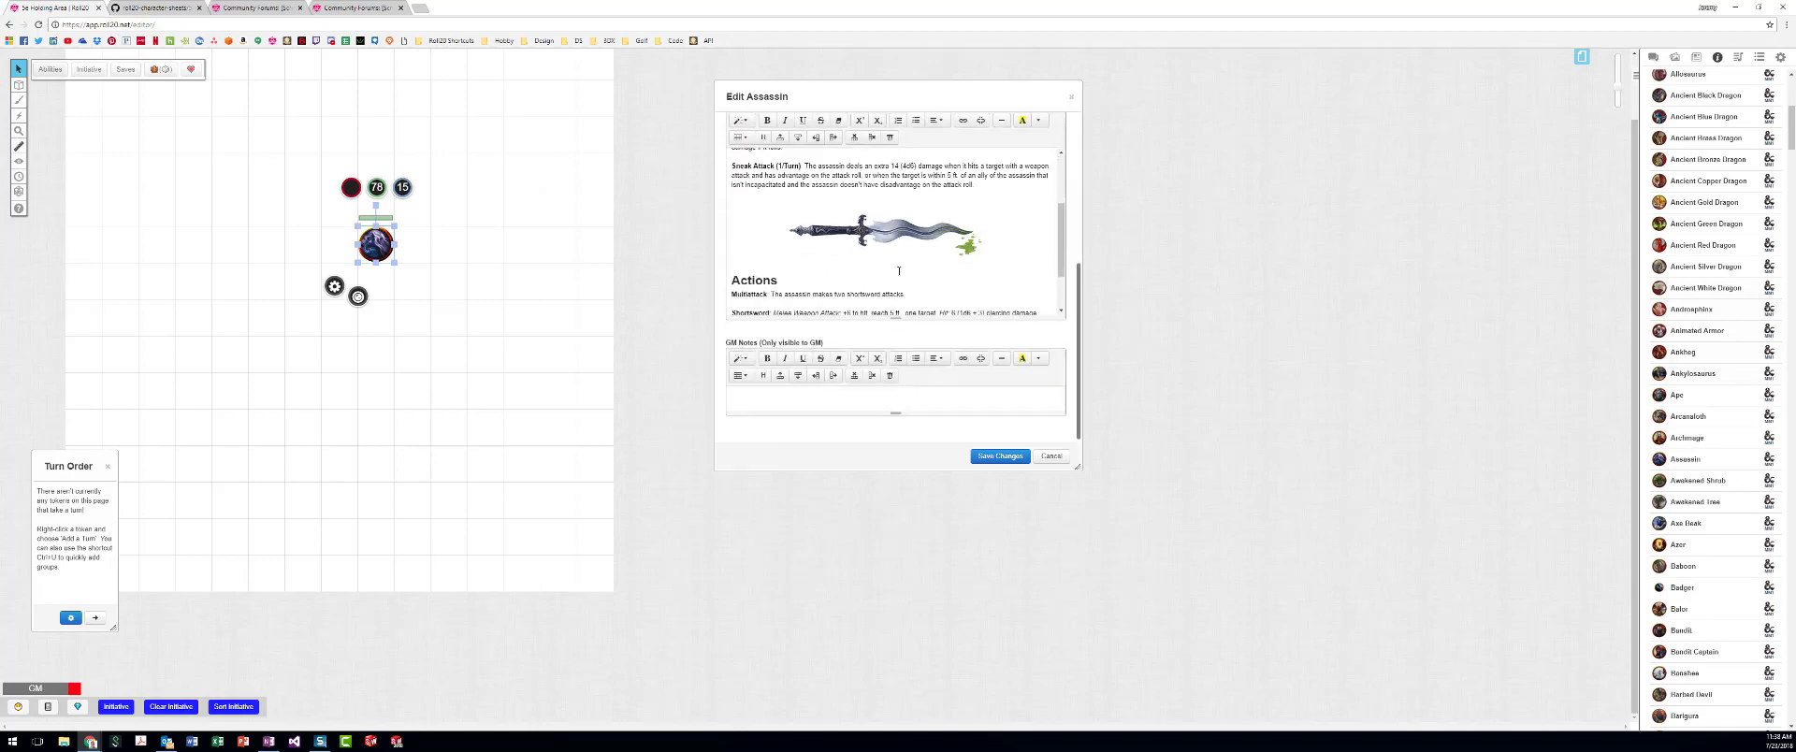
{"action": "scroll", "coordinate": [899, 270], "scroll_direction": "down", "scroll_amount": 2}
{"action": "left_click_drag", "start_coordinate": [922, 303], "coordinate": [654, 218]}
{"action": "key", "text": "Delete"}
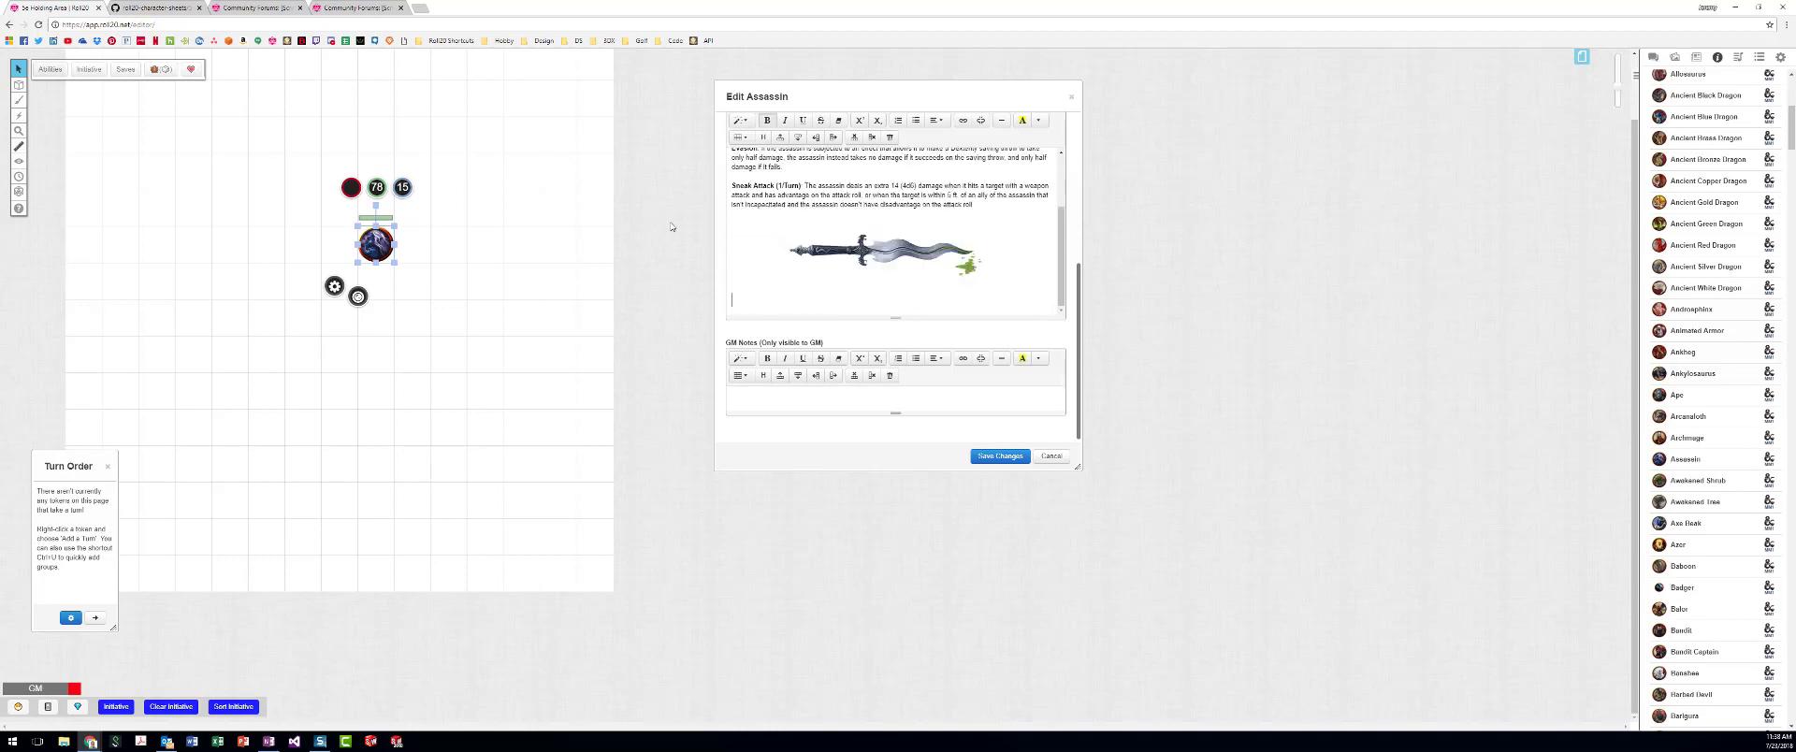
- Delete the Traits section and leftover blank lines from the Assassin's bio, keeping the description and dagger image, and save the changes
{"action": "scroll", "coordinate": [894, 237], "scroll_direction": "up", "scroll_amount": 1}
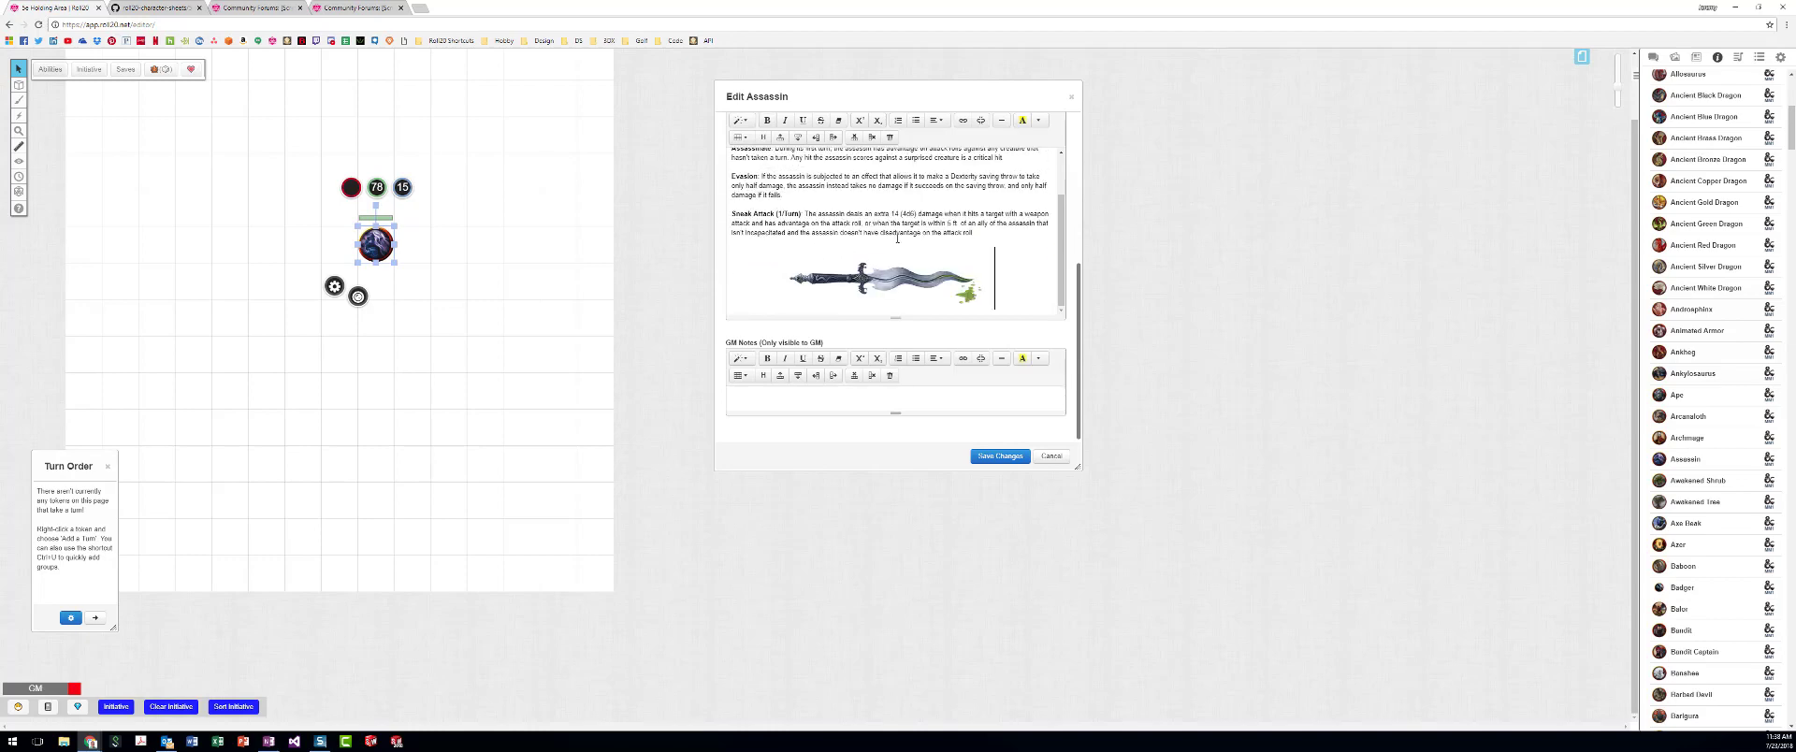
{"action": "scroll", "coordinate": [936, 243], "scroll_direction": "up", "scroll_amount": 1}
{"action": "scroll", "coordinate": [981, 253], "scroll_direction": "down", "scroll_amount": 1}
{"action": "left_click_drag", "start_coordinate": [982, 253], "coordinate": [589, 220]}
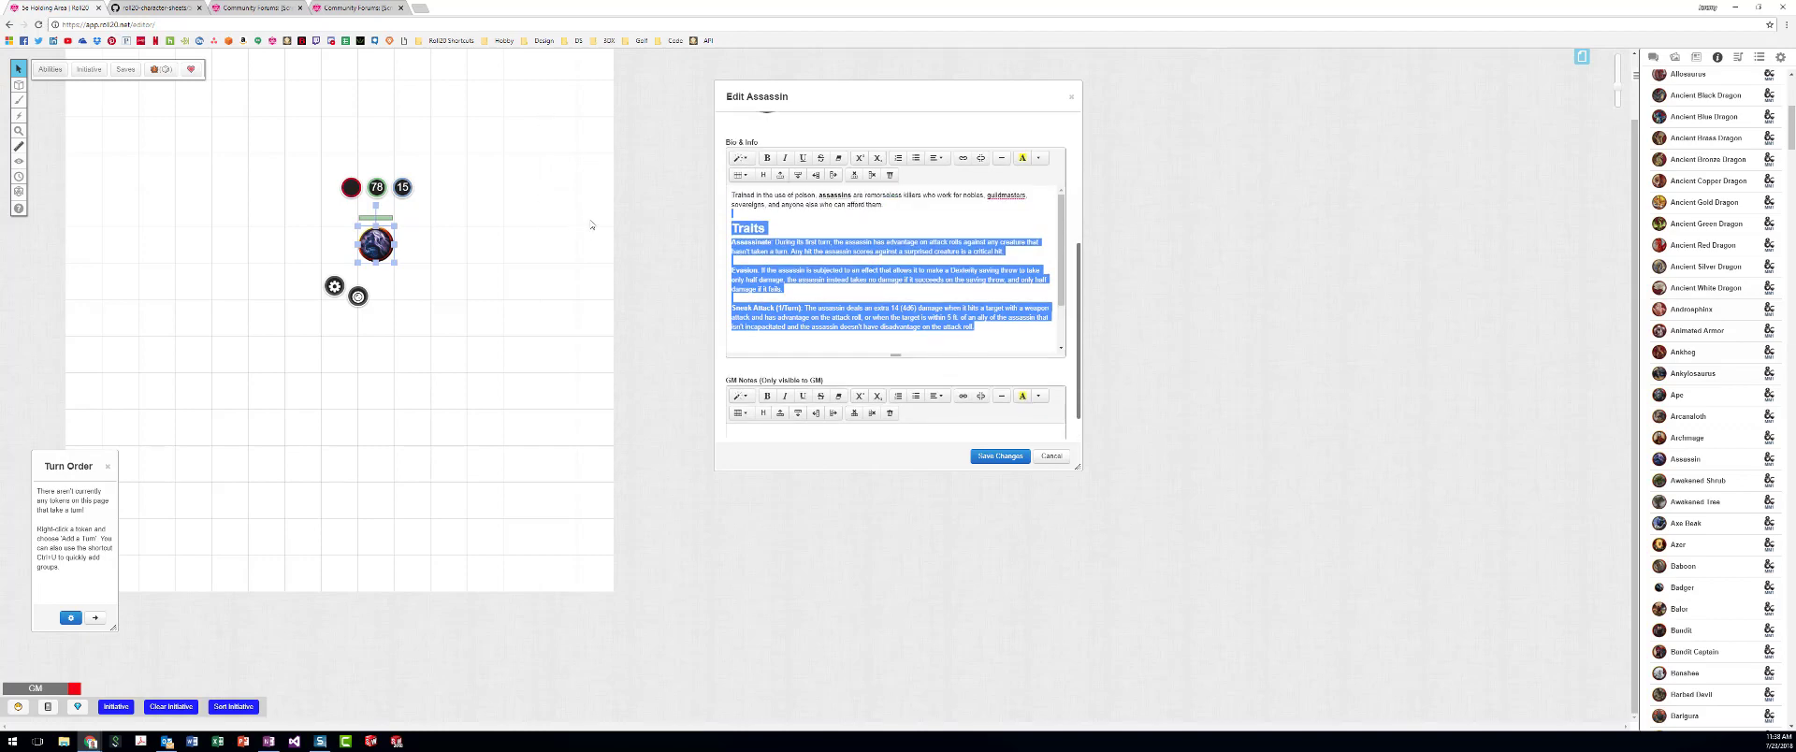
{"action": "key", "text": "Delete"}
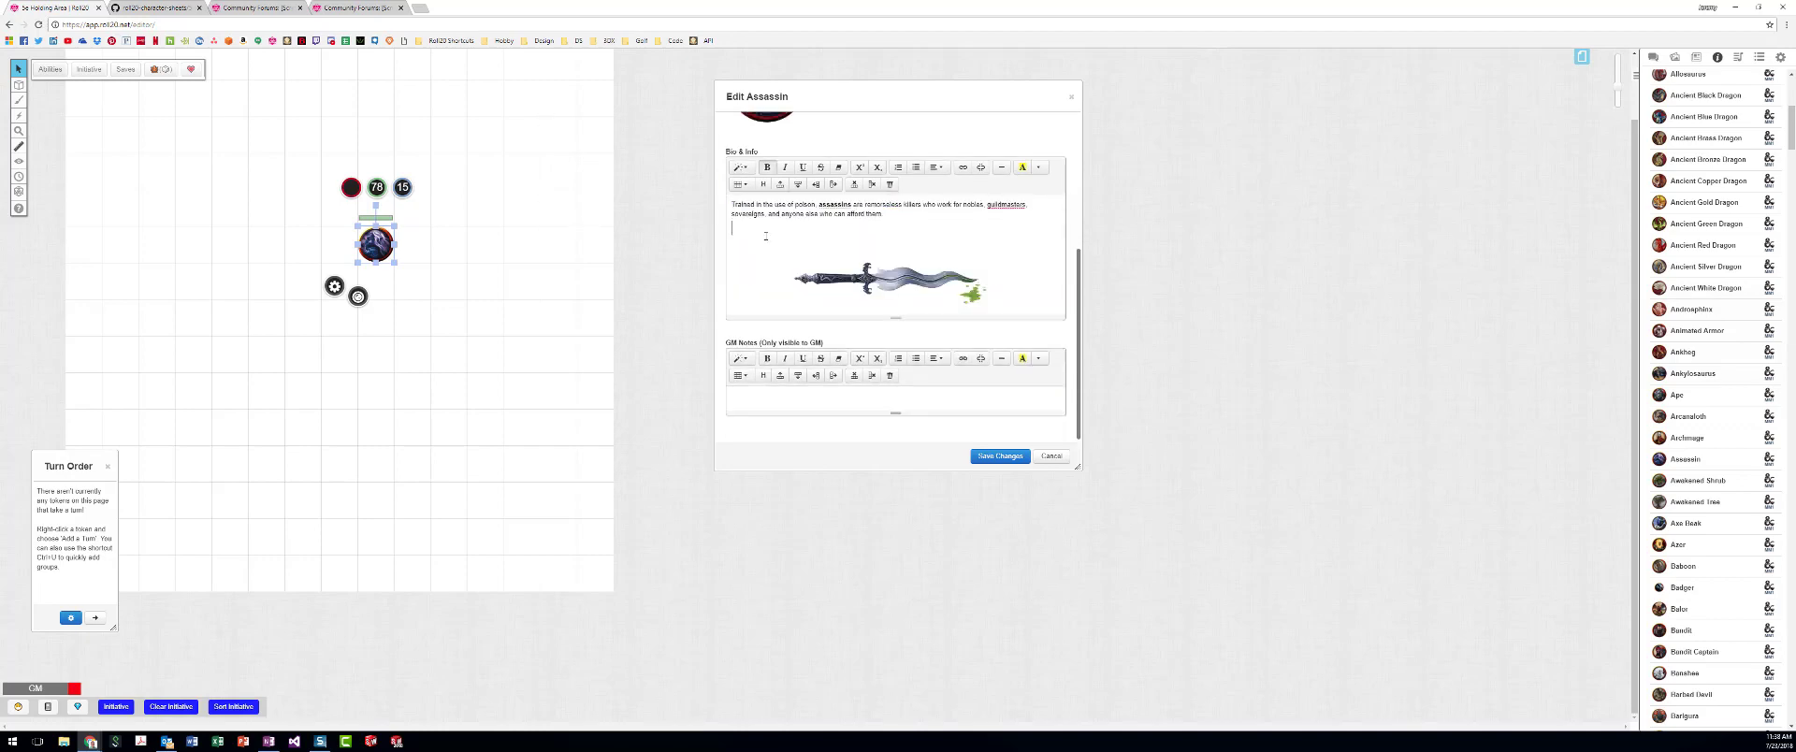
{"action": "key", "text": "Delete"}
{"action": "key", "text": "Delete"}
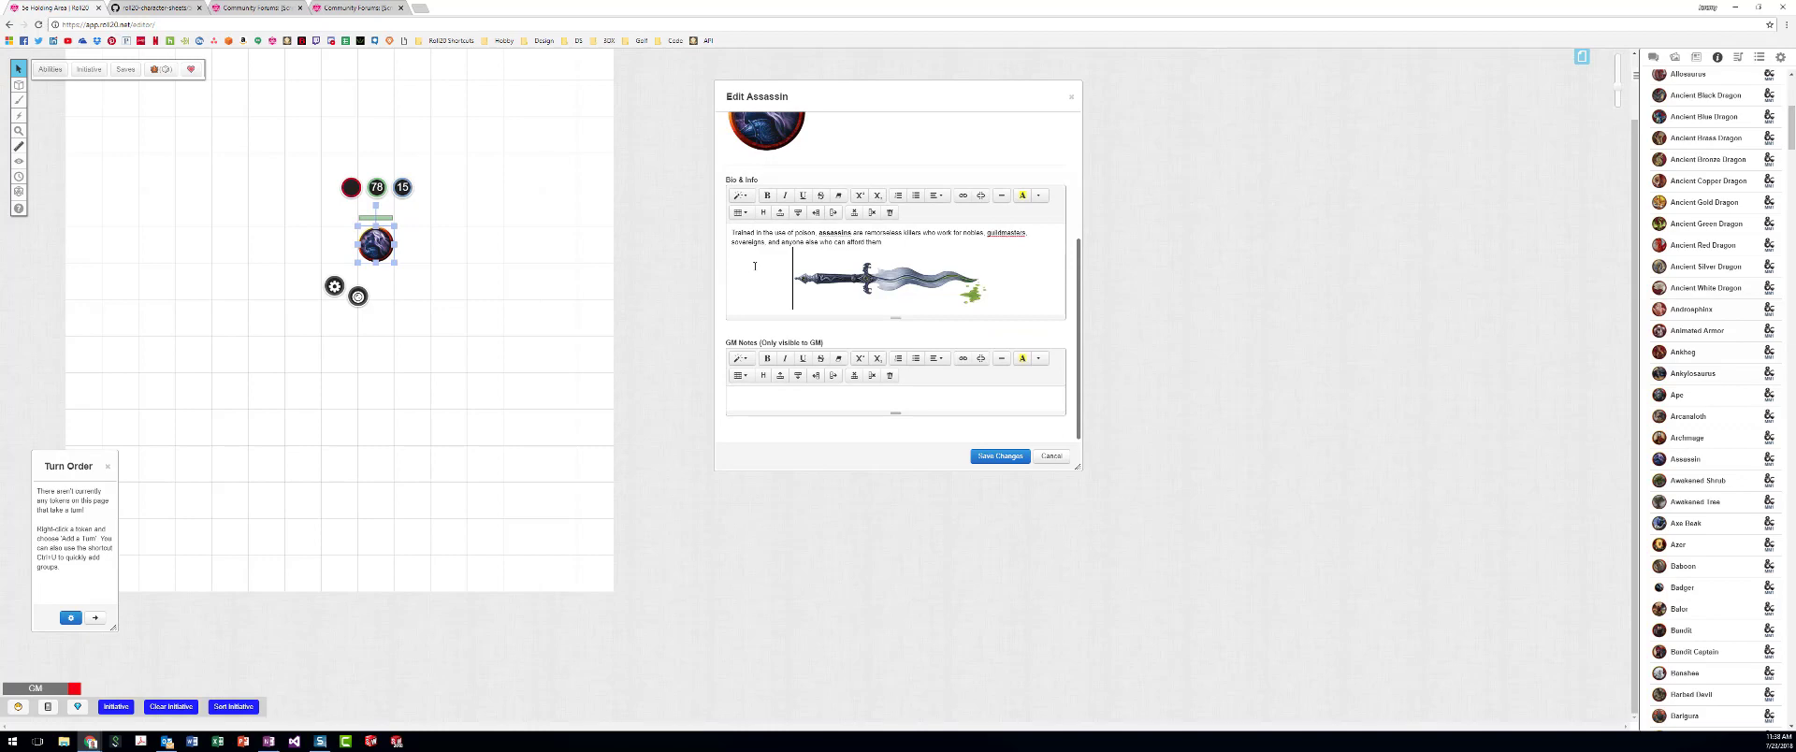
{"action": "left_click", "coordinate": [1000, 455]}
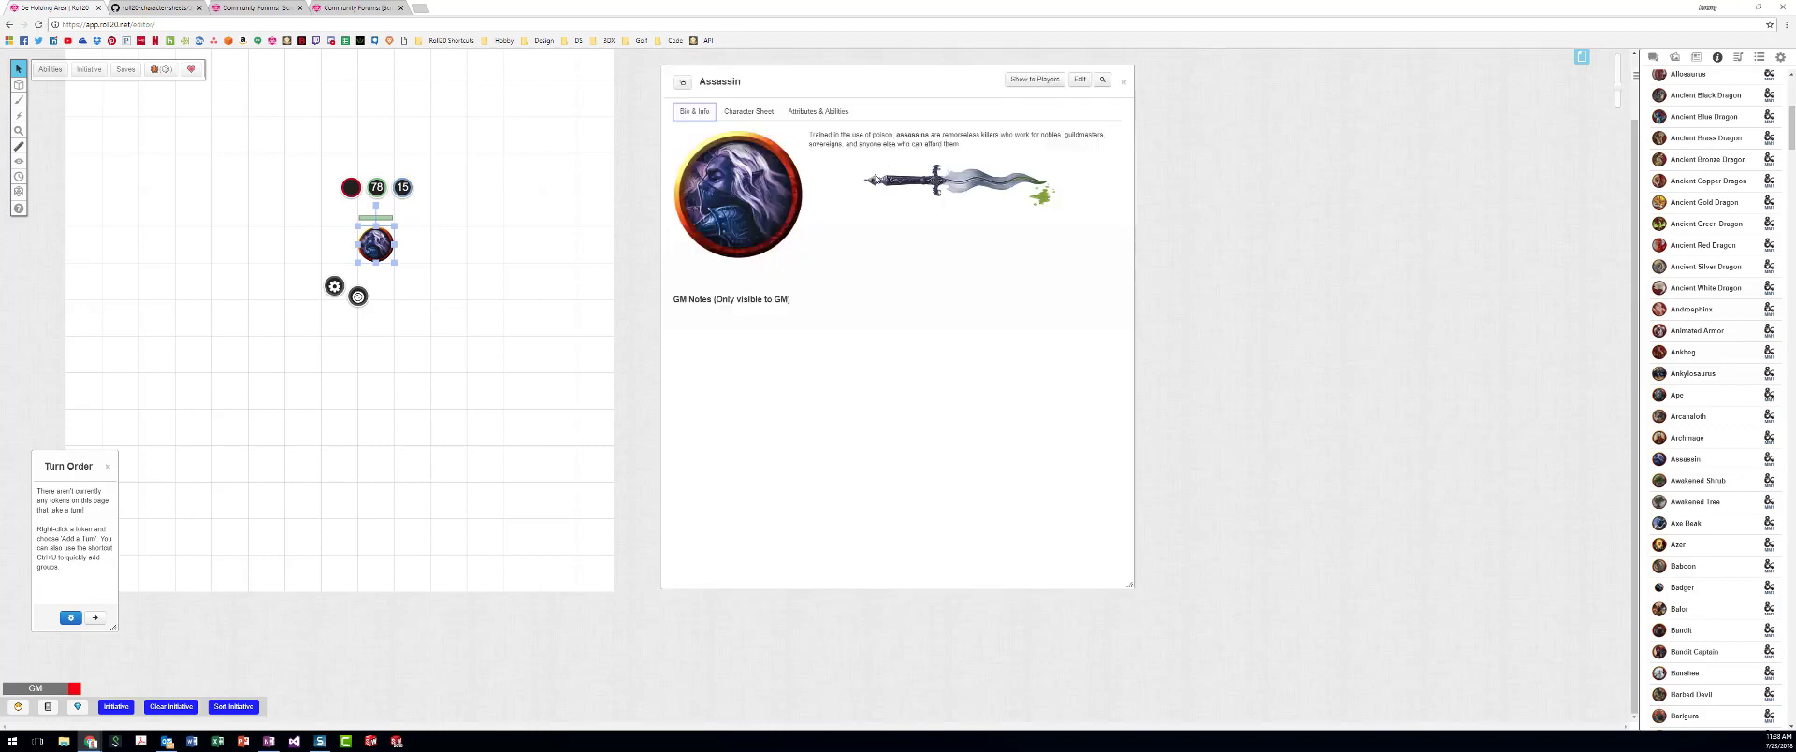
- Review the Assassin's NPC character sheet, including its traits and actions, and close it
{"action": "left_click", "coordinate": [748, 111]}
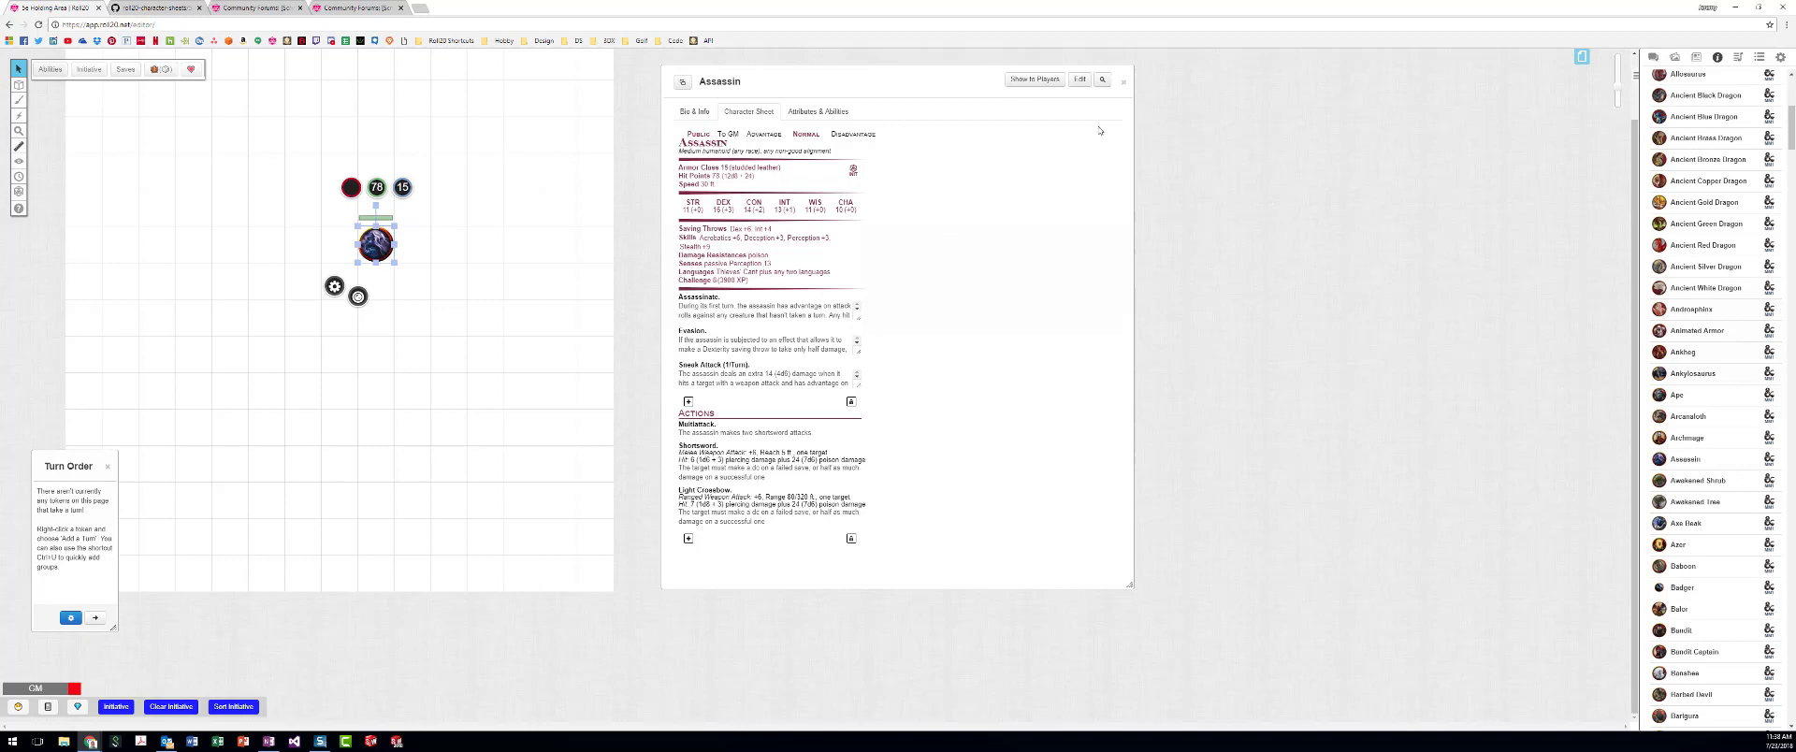
{"action": "left_click", "coordinate": [1126, 82]}
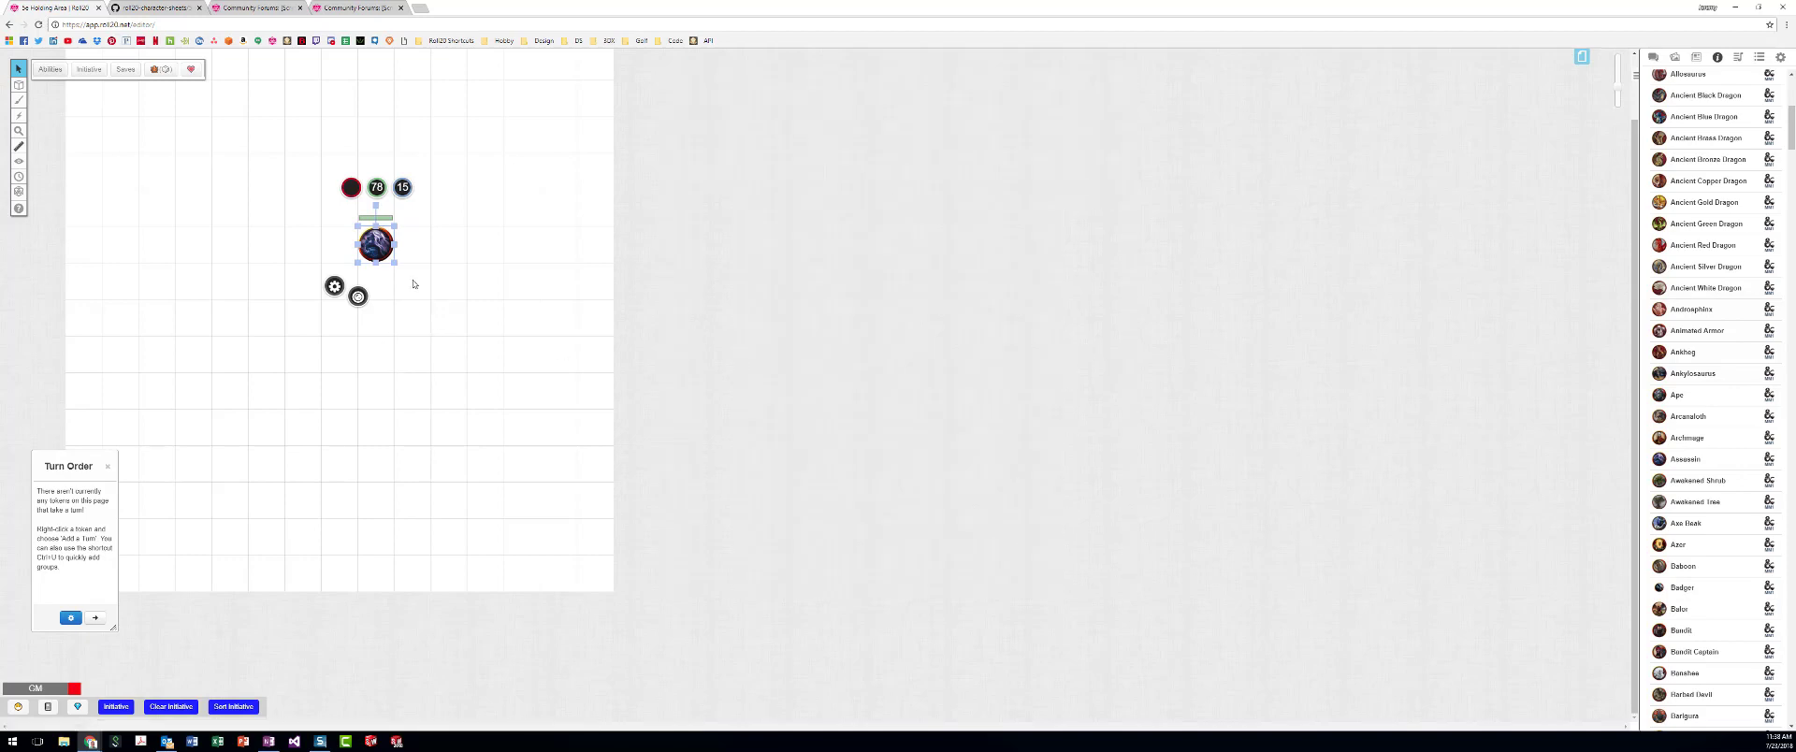
- Paste four more copies of the Assassin token around the map and align them to grid squares
{"action": "left_click", "coordinate": [482, 321]}
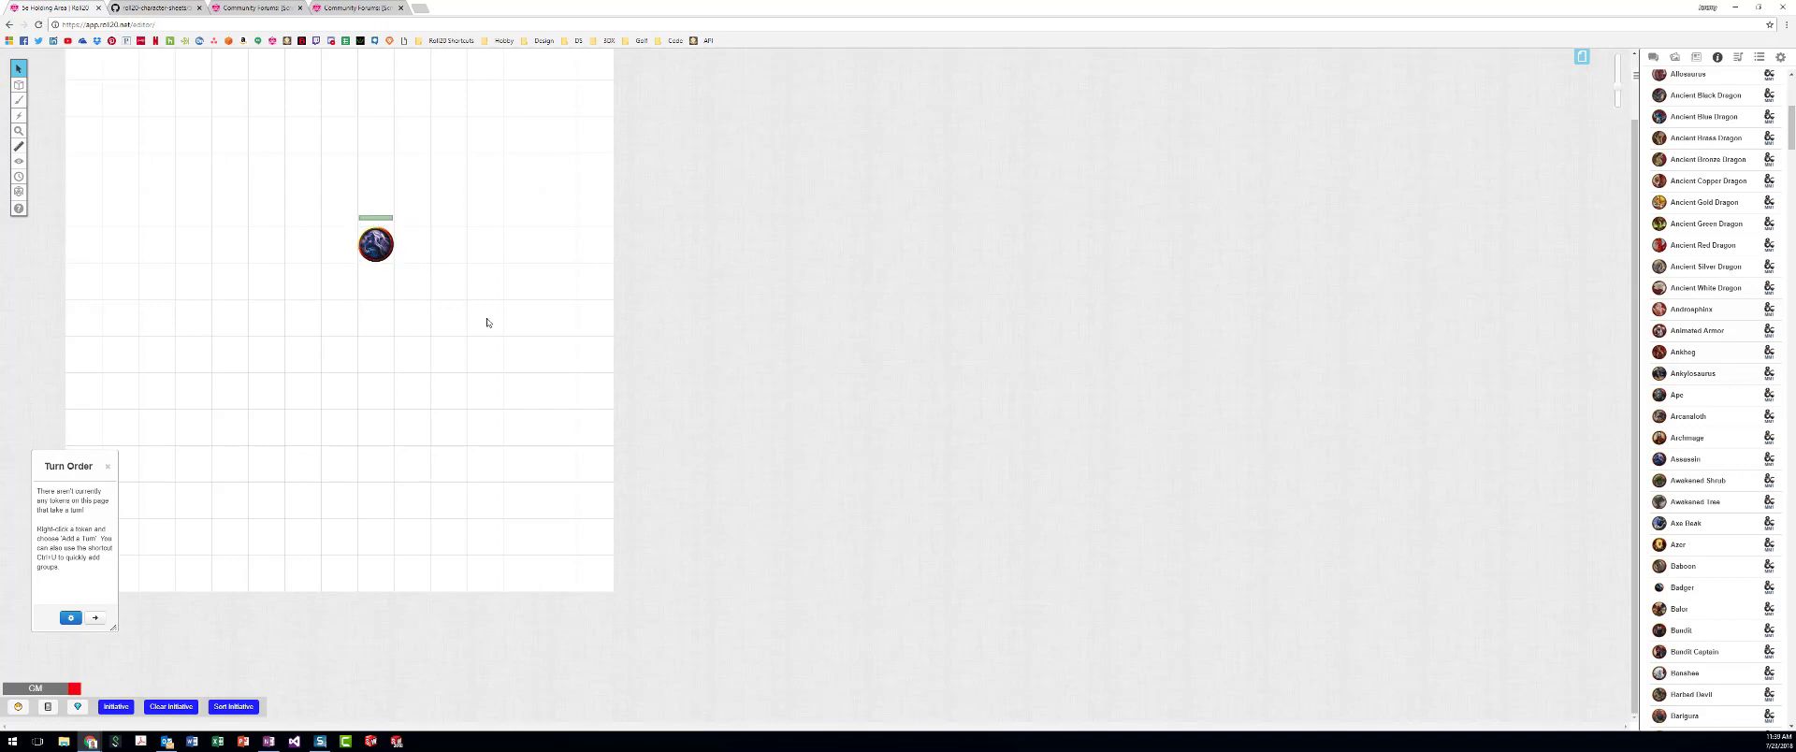
{"action": "key", "text": "ctrl+v"}
{"action": "key", "text": "ctrl+v"}
{"action": "key", "text": "ctrl+v"}
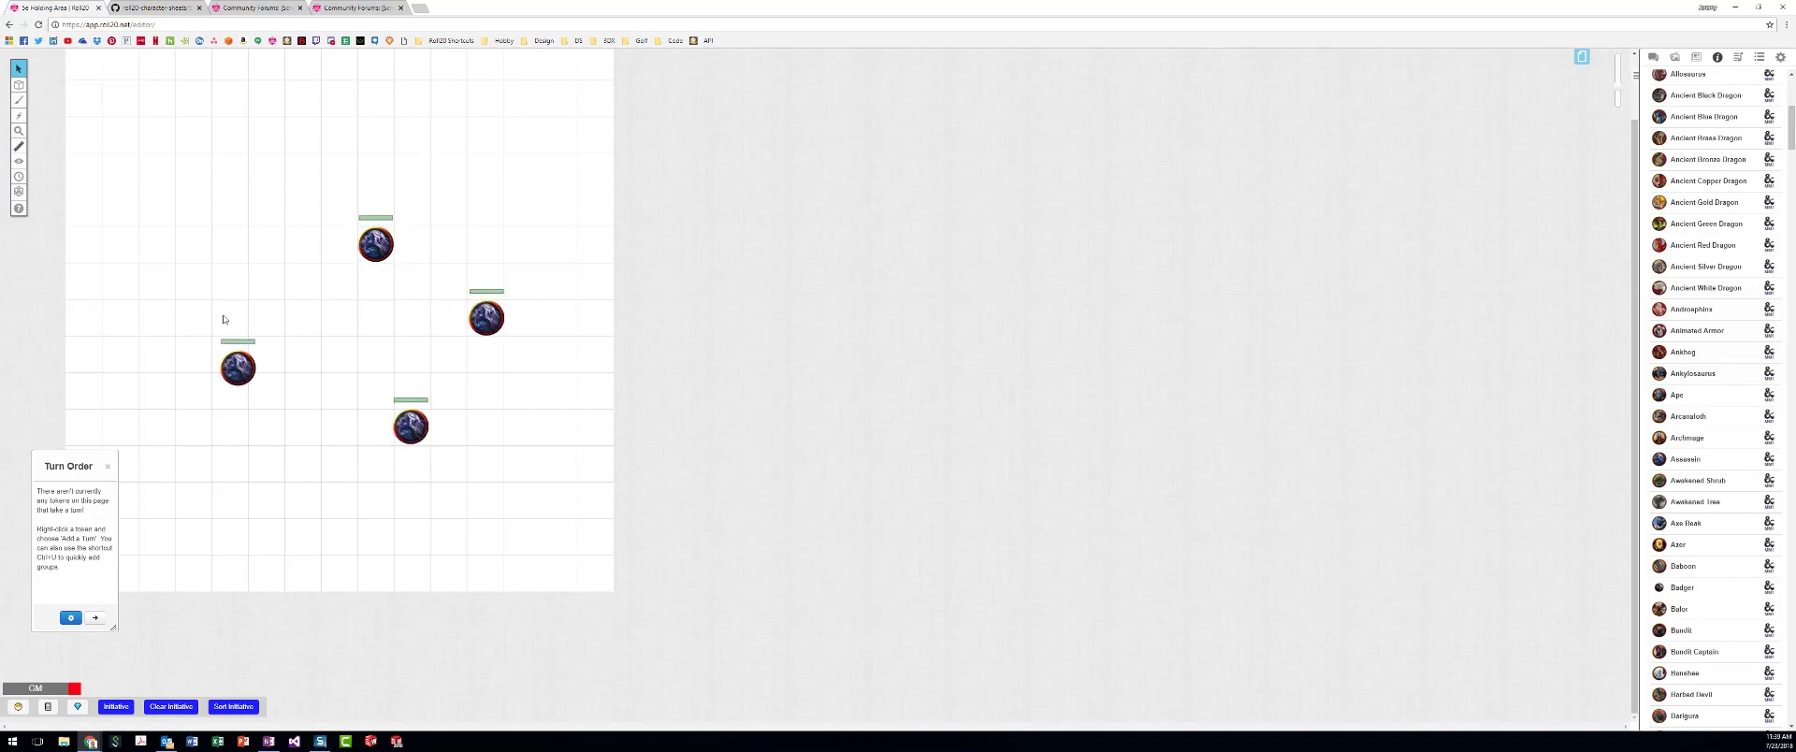
{"action": "key", "text": "ctrl+v"}
{"action": "left_click_drag", "start_coordinate": [214, 270], "coordinate": [193, 244]}
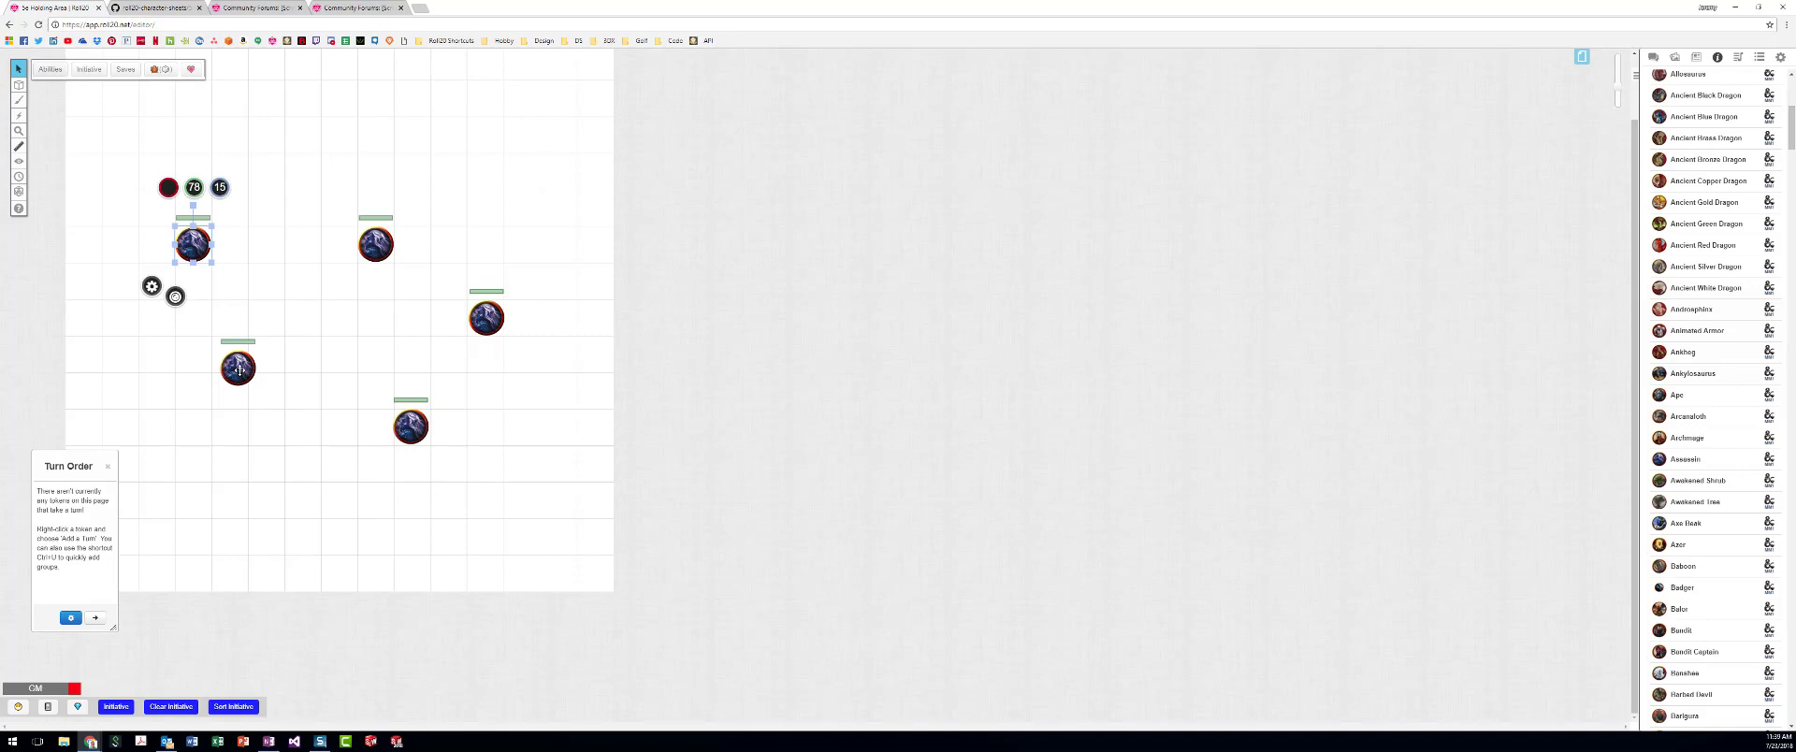
{"action": "left_click_drag", "start_coordinate": [238, 367], "coordinate": [229, 353]}
{"action": "left_click", "coordinate": [413, 436]}
{"action": "left_click", "coordinate": [486, 318]}
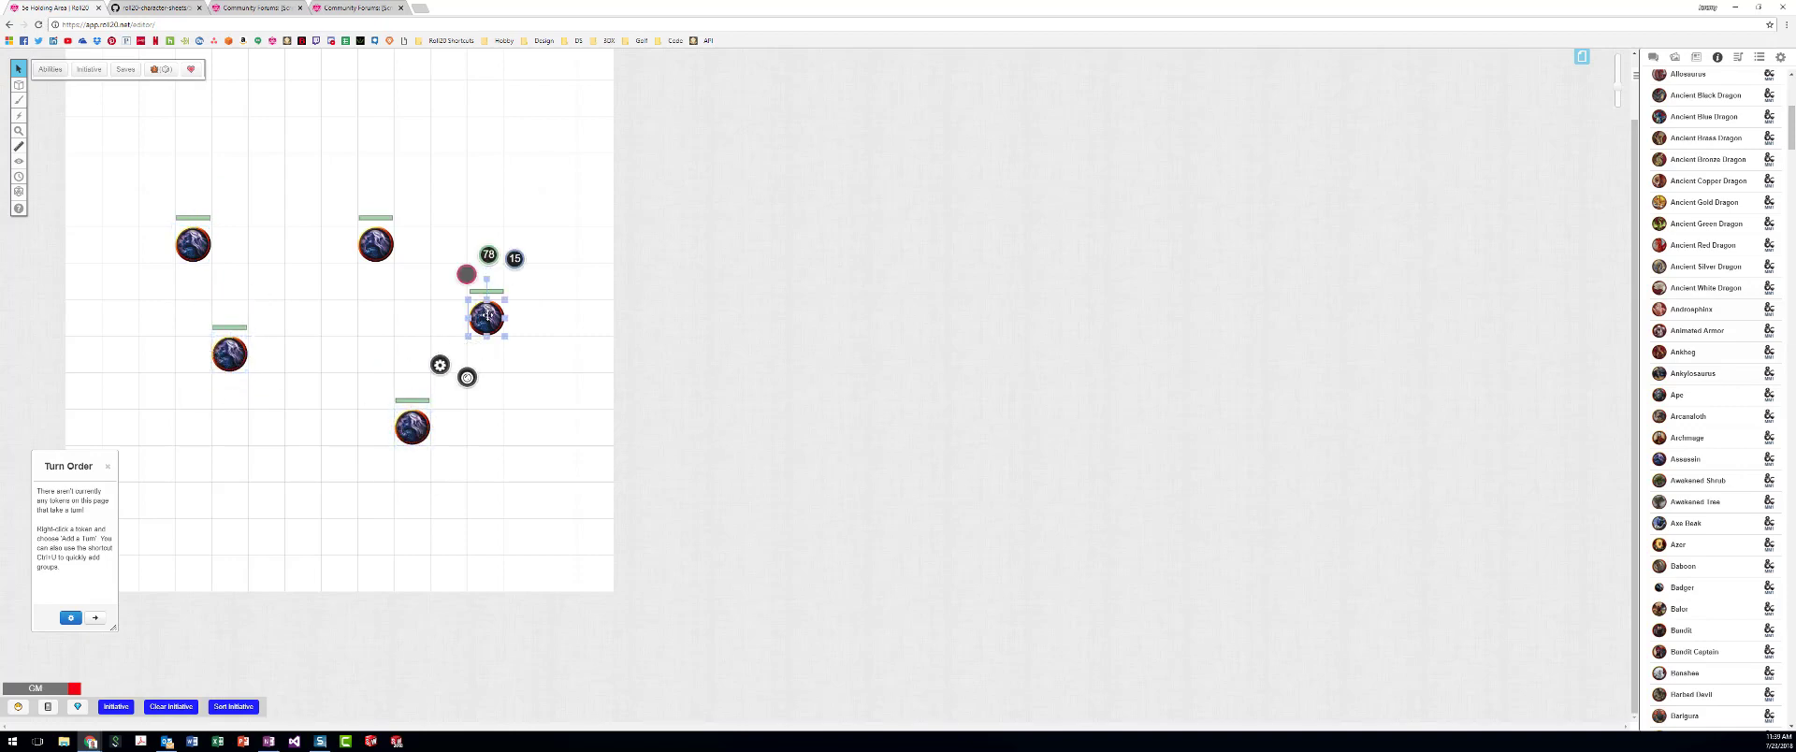
{"action": "left_click", "coordinate": [375, 244]}
{"action": "left_click", "coordinate": [193, 244]}
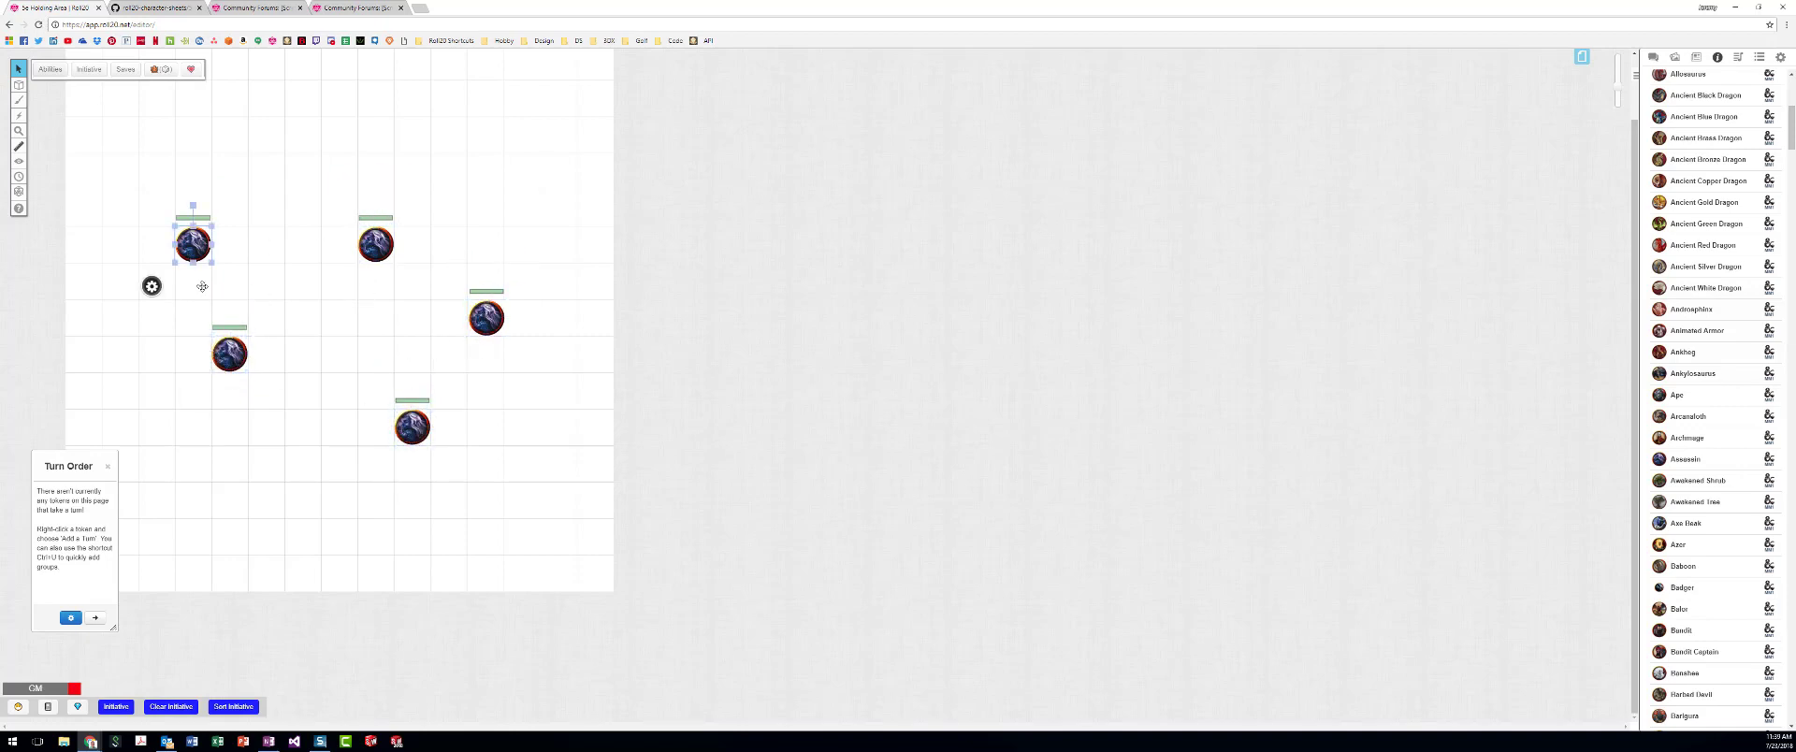
{"action": "left_click", "coordinate": [227, 361]}
- Set the lowest Assassin token to emit light with a 60 ft radius and have sight, and save the token settings
{"action": "left_click", "coordinate": [413, 429]}
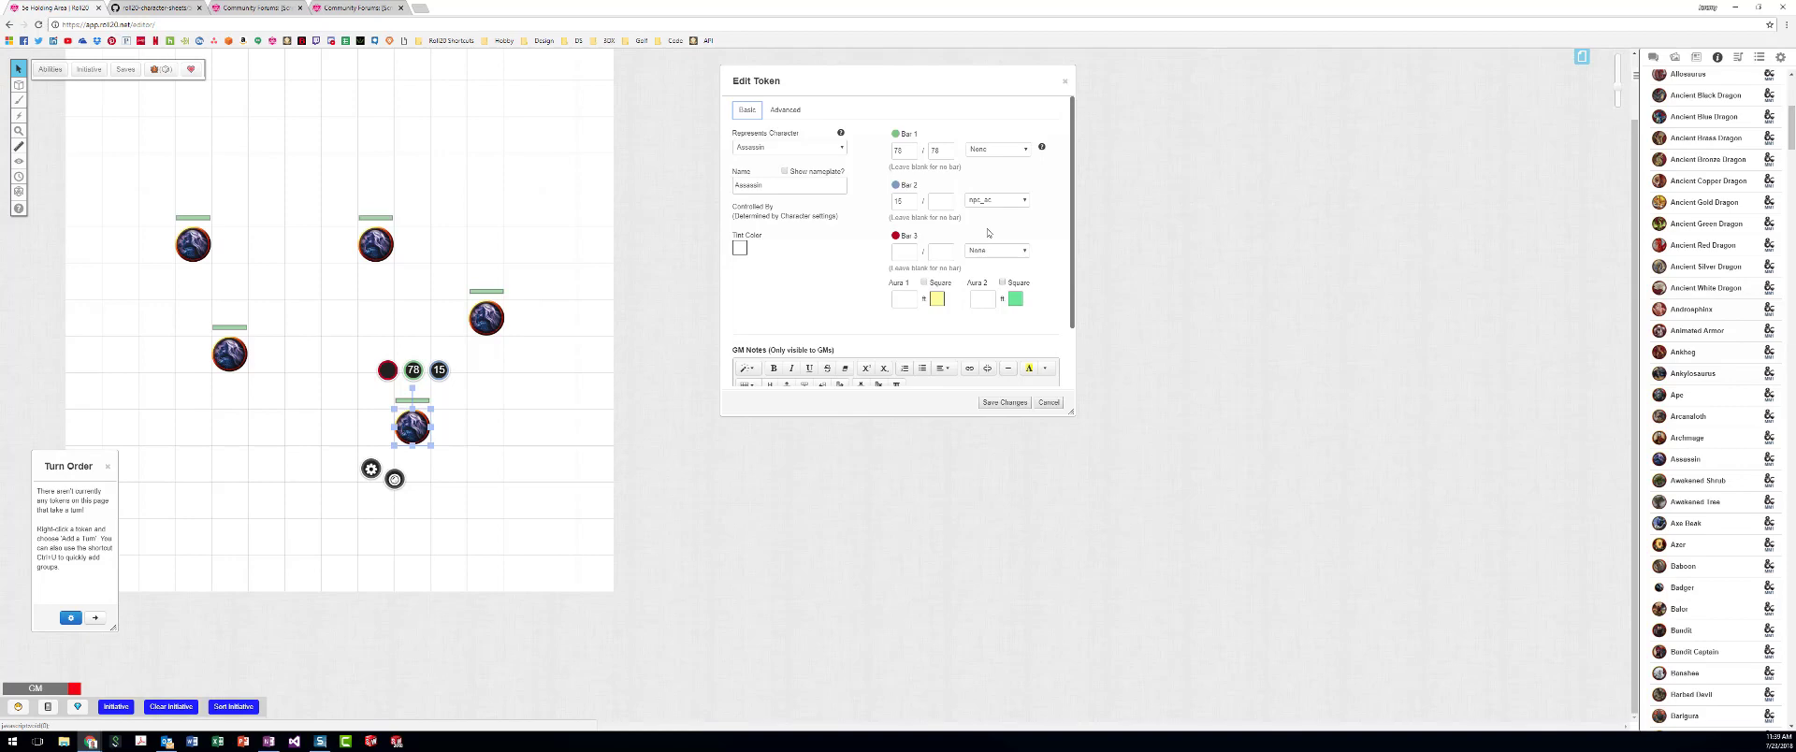
{"action": "left_click", "coordinate": [786, 111]}
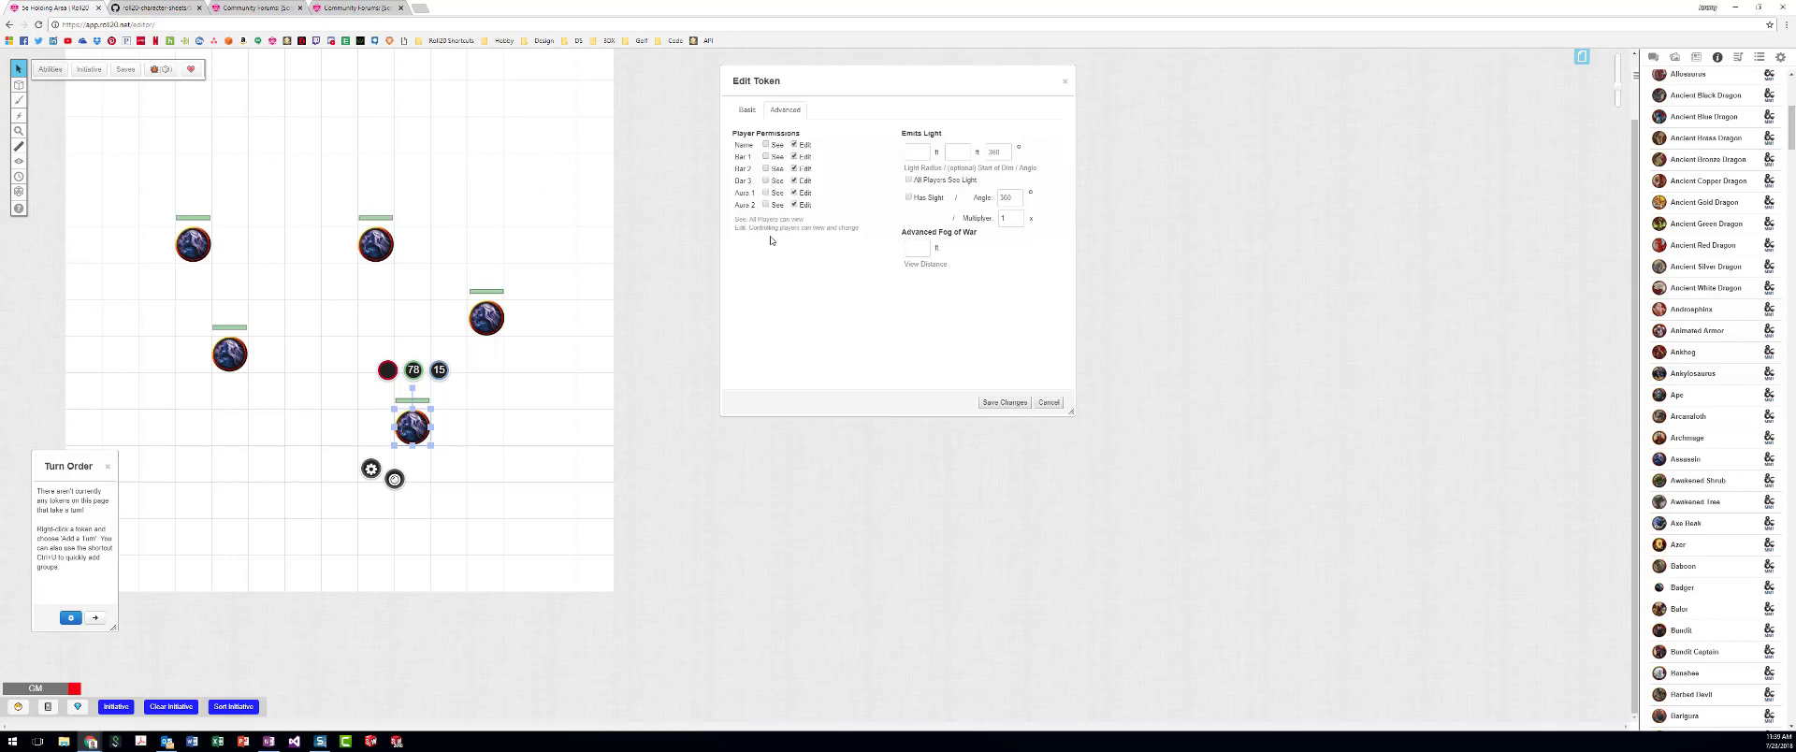
{"action": "left_click", "coordinate": [918, 152]}
{"action": "type", "text": "60"}
{"action": "key", "text": "Tab"}
{"action": "key", "text": "Tab"}
{"action": "left_click", "coordinate": [909, 197]}
{"action": "left_click", "coordinate": [1004, 402]}
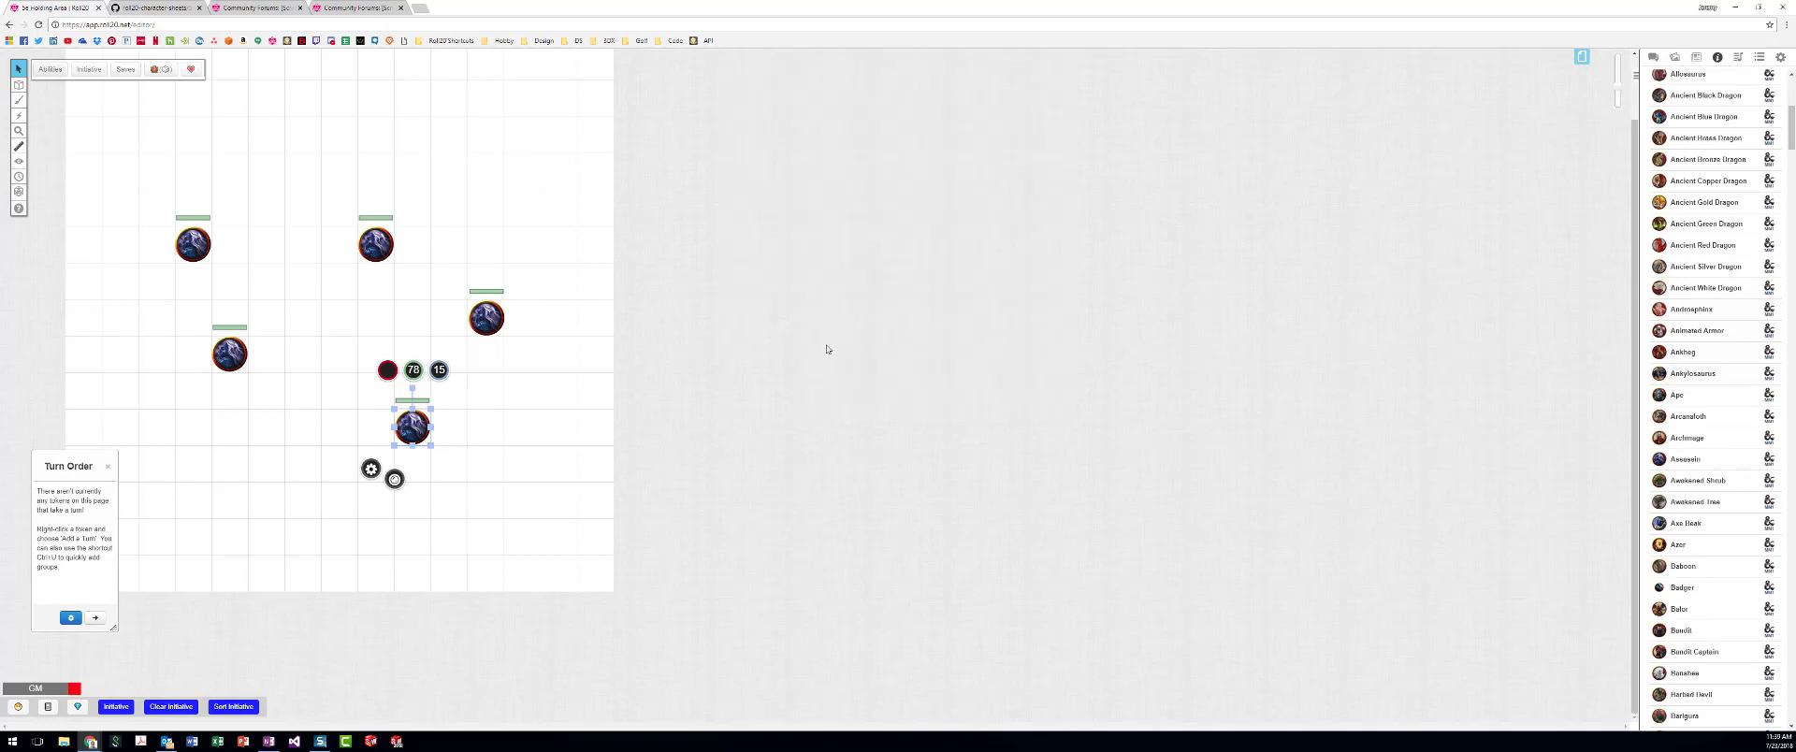
{"action": "left_click", "coordinate": [527, 402]}
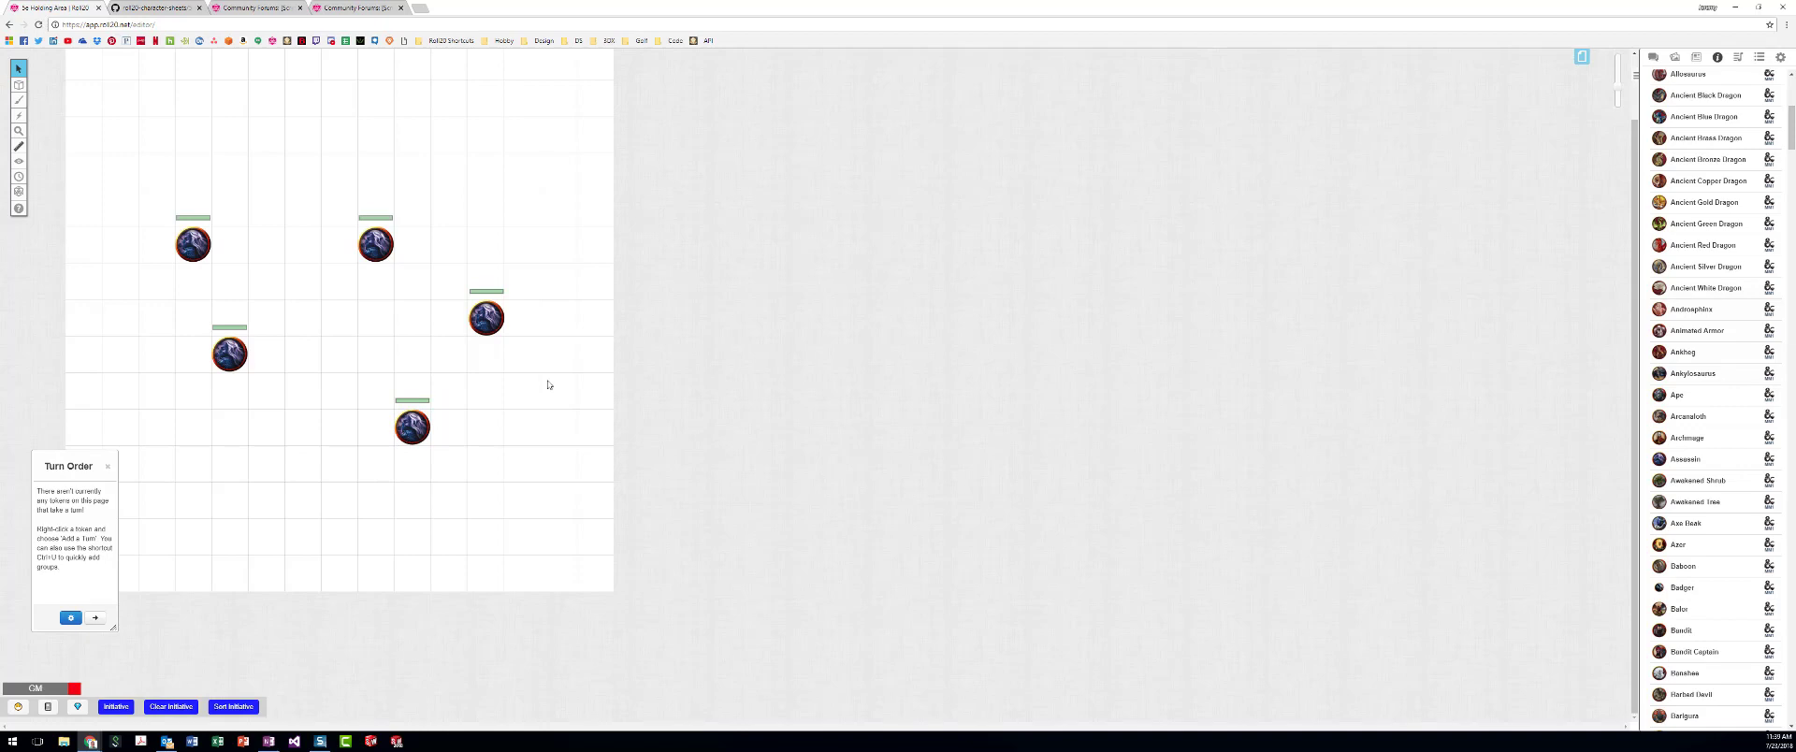
- Open the briefcase-and-die token action macro for editing and enlarge its editor to show all the actions
{"action": "left_click", "coordinate": [1759, 58]}
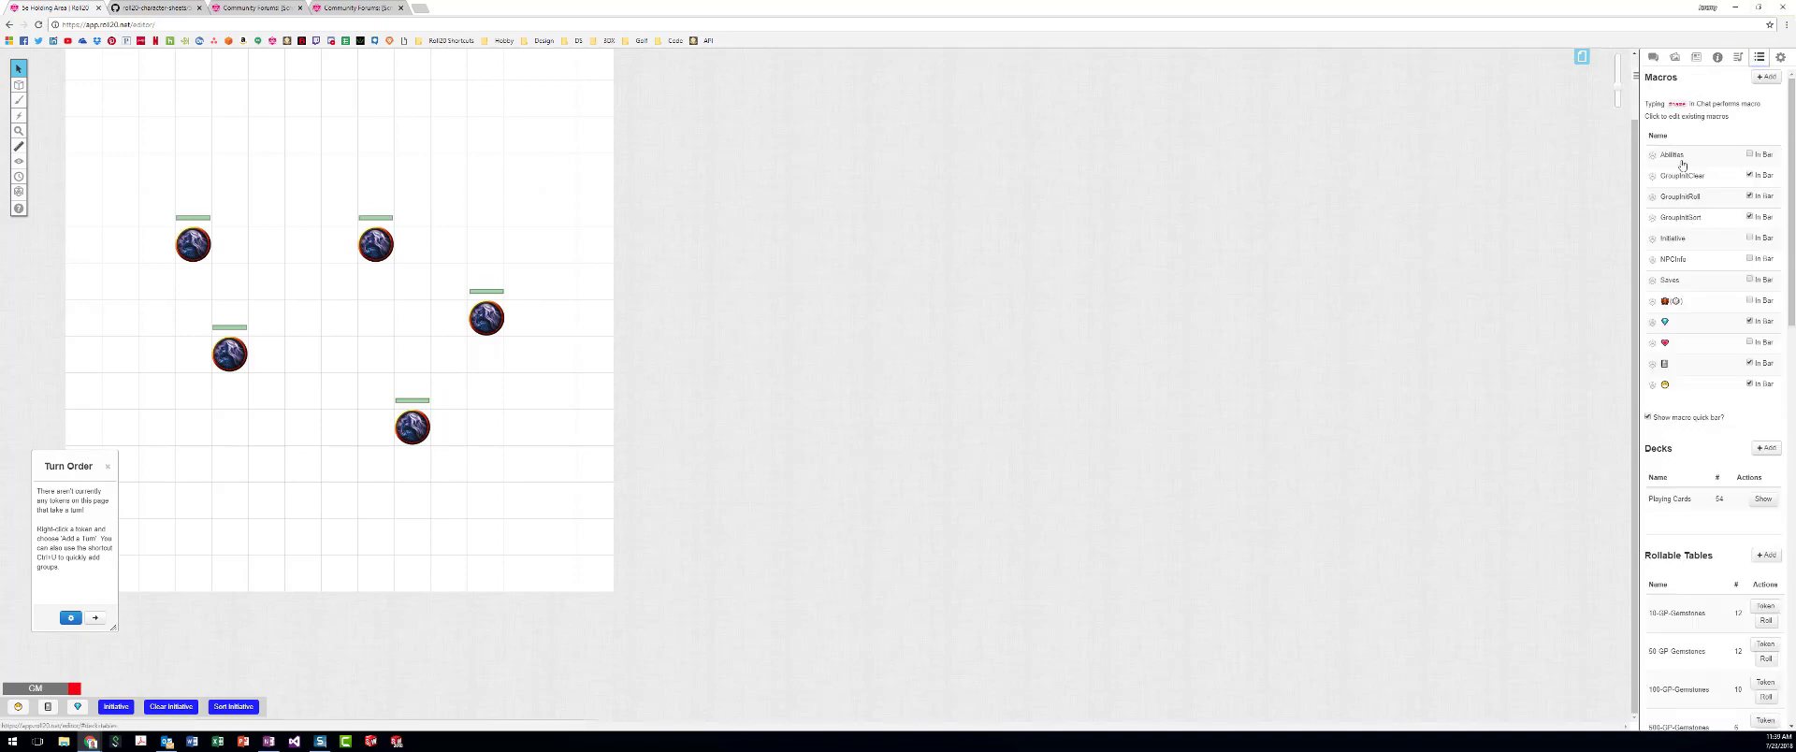
{"action": "left_click", "coordinate": [1693, 304]}
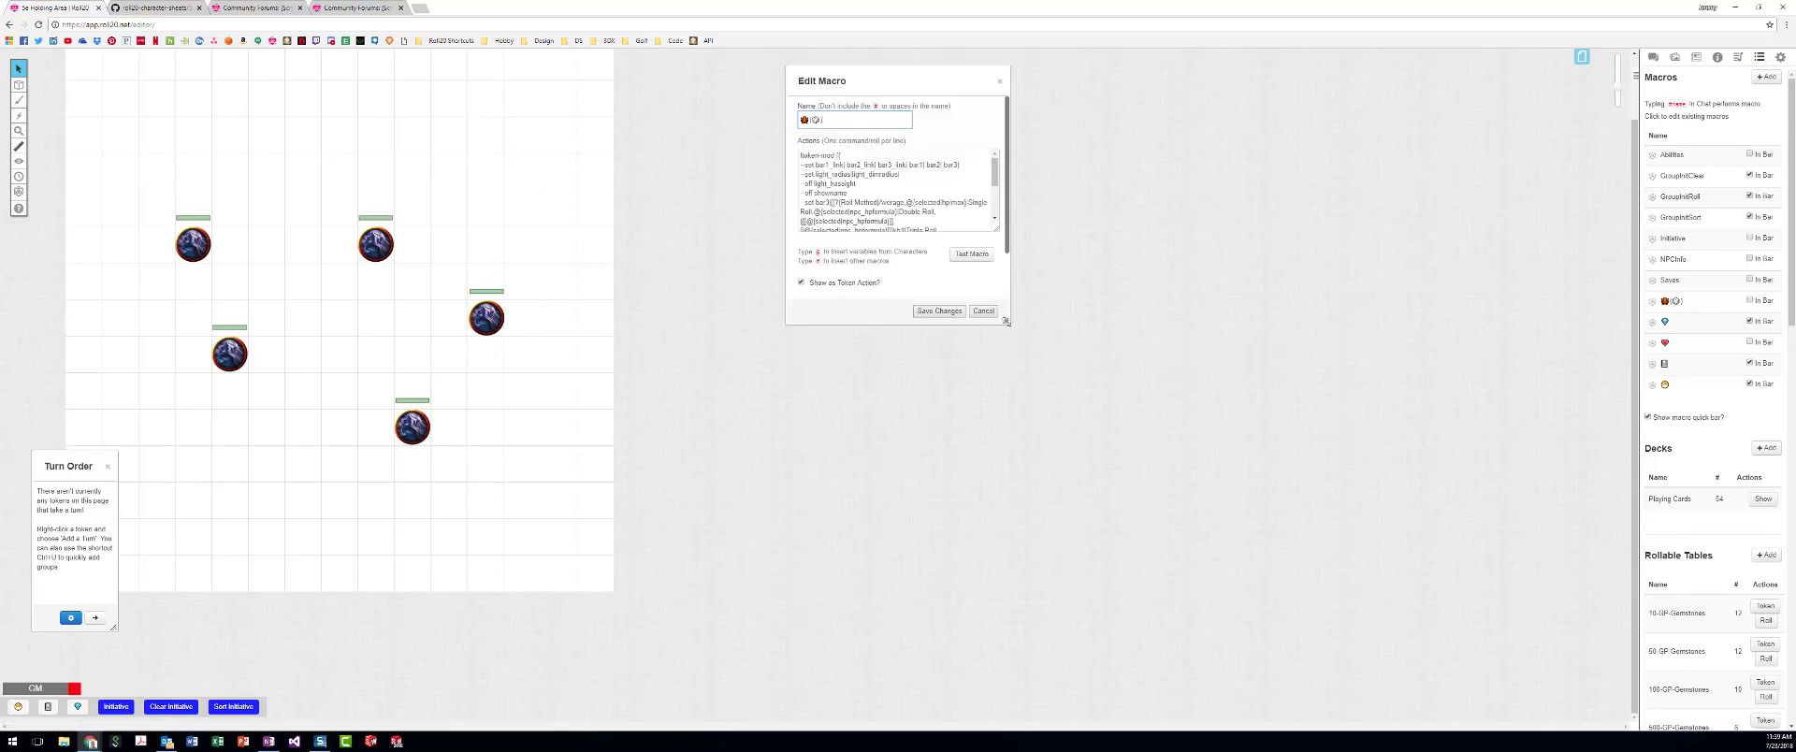
{"action": "left_click_drag", "start_coordinate": [1005, 320], "coordinate": [1278, 550]}
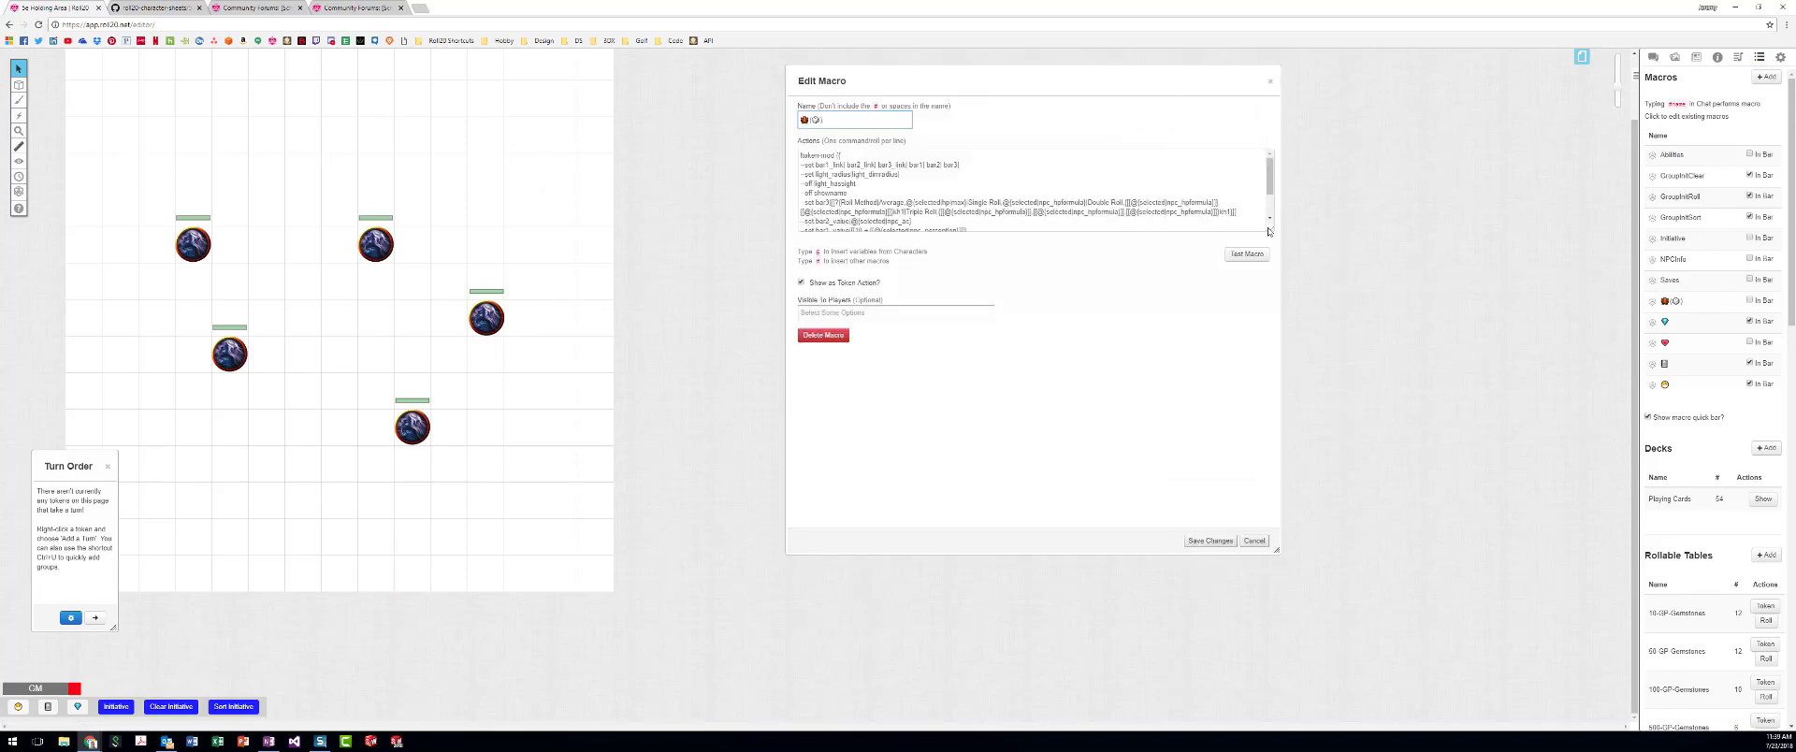
{"action": "left_click_drag", "start_coordinate": [1269, 231], "coordinate": [1267, 305]}
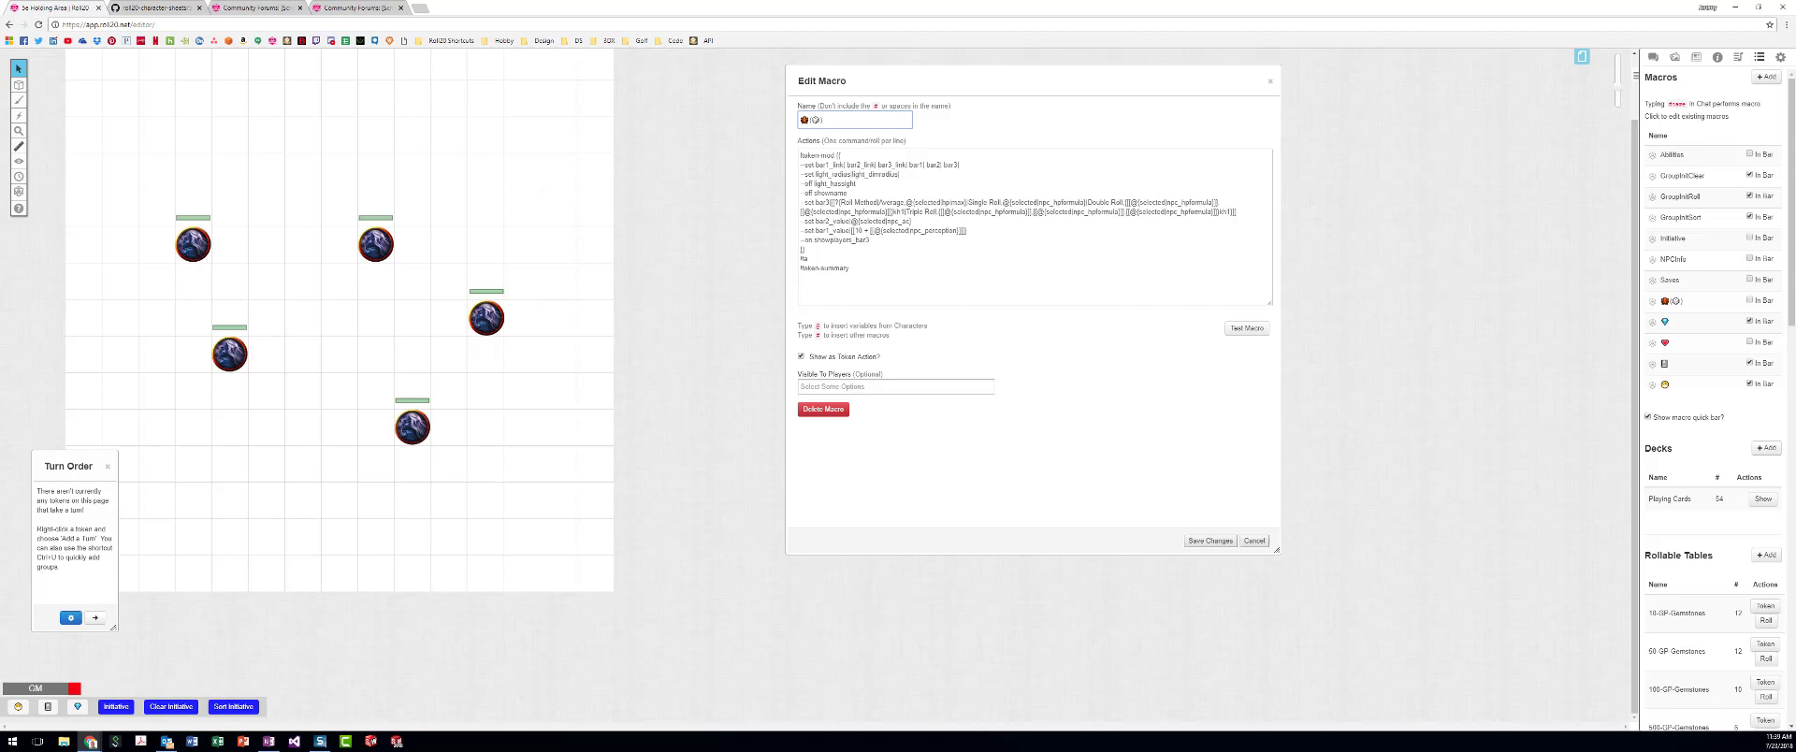
- Replace the macro's actions with the copied token-mod version whose Roll Method query starts with Double Roll
{"action": "key", "text": "alt+Tab"}
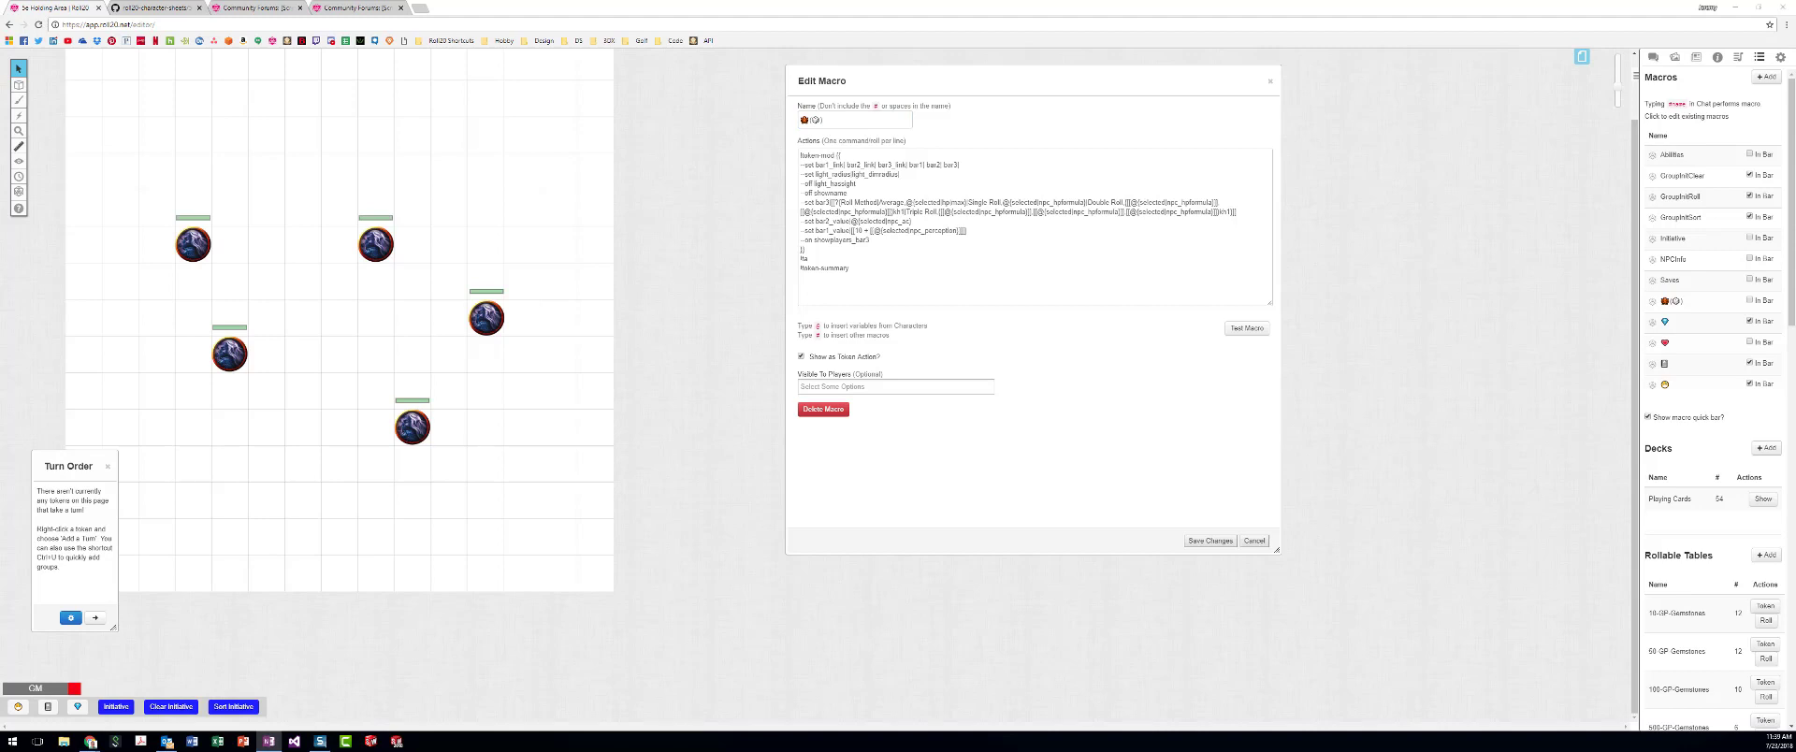
{"action": "key", "text": "alt+Tab"}
{"action": "key", "text": "ctrl+a"}
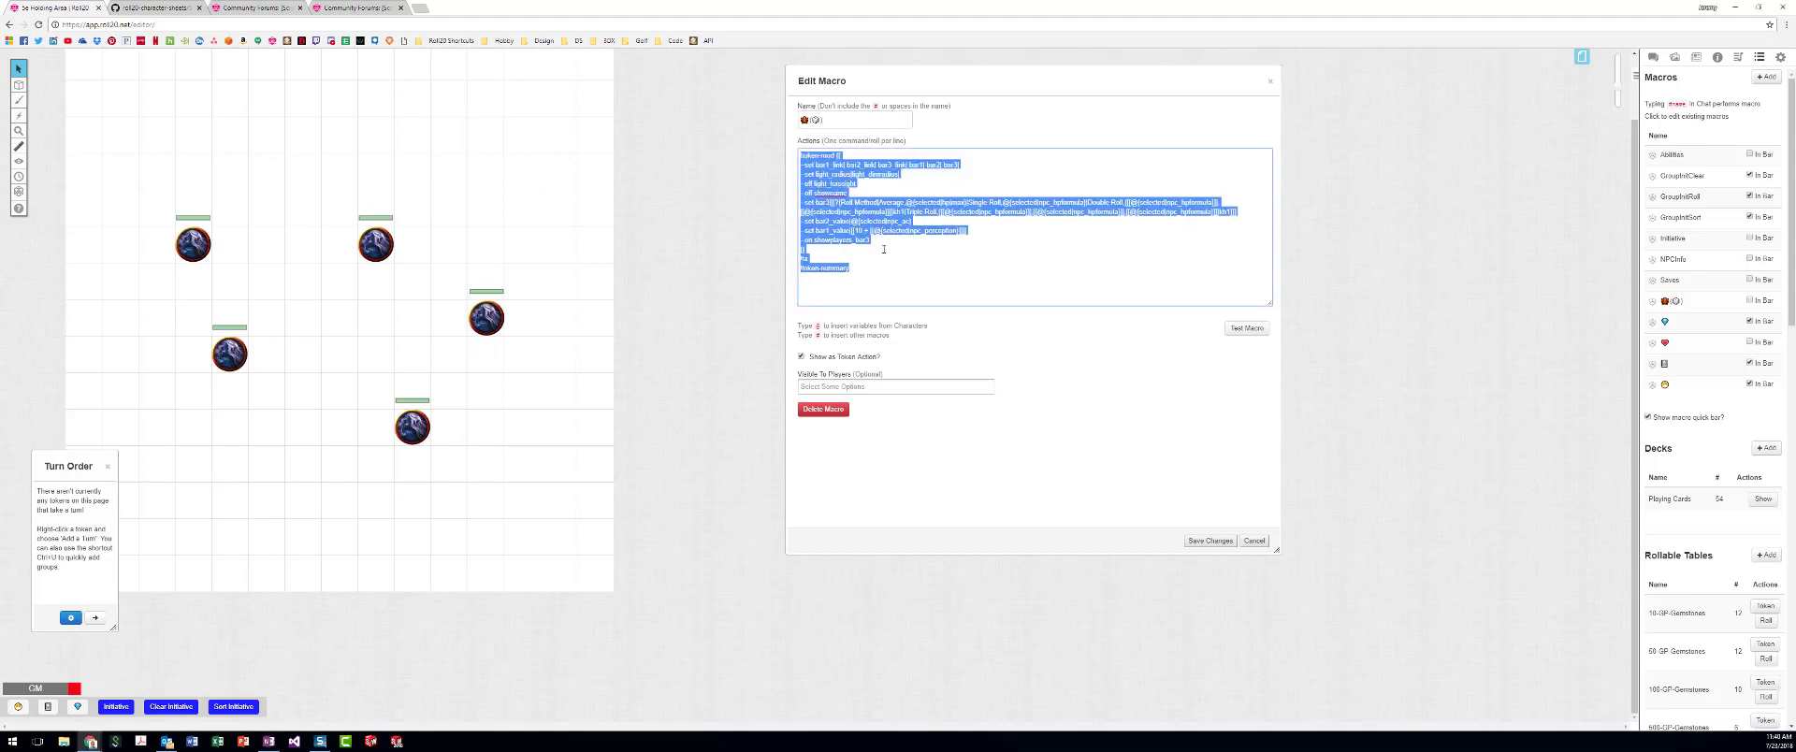
{"action": "key", "text": "ctrl+v"}
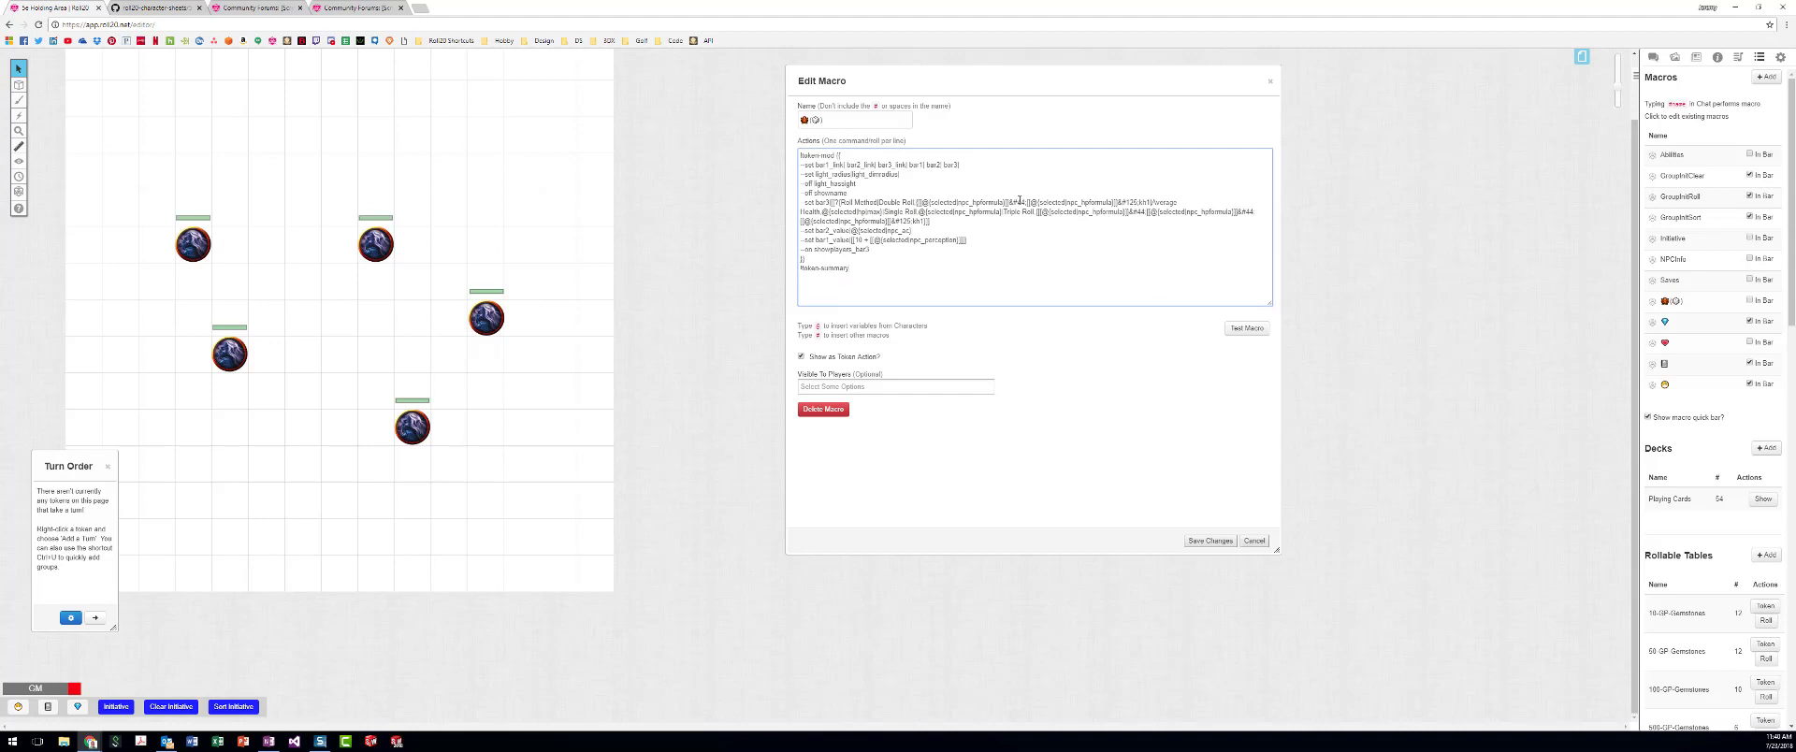
- Split the macro's light settings into separate --set lines, leaving only light_radius| on the first and the dim radius on its own line
{"action": "left_click", "coordinate": [864, 188]}
{"action": "key", "text": "Return"}
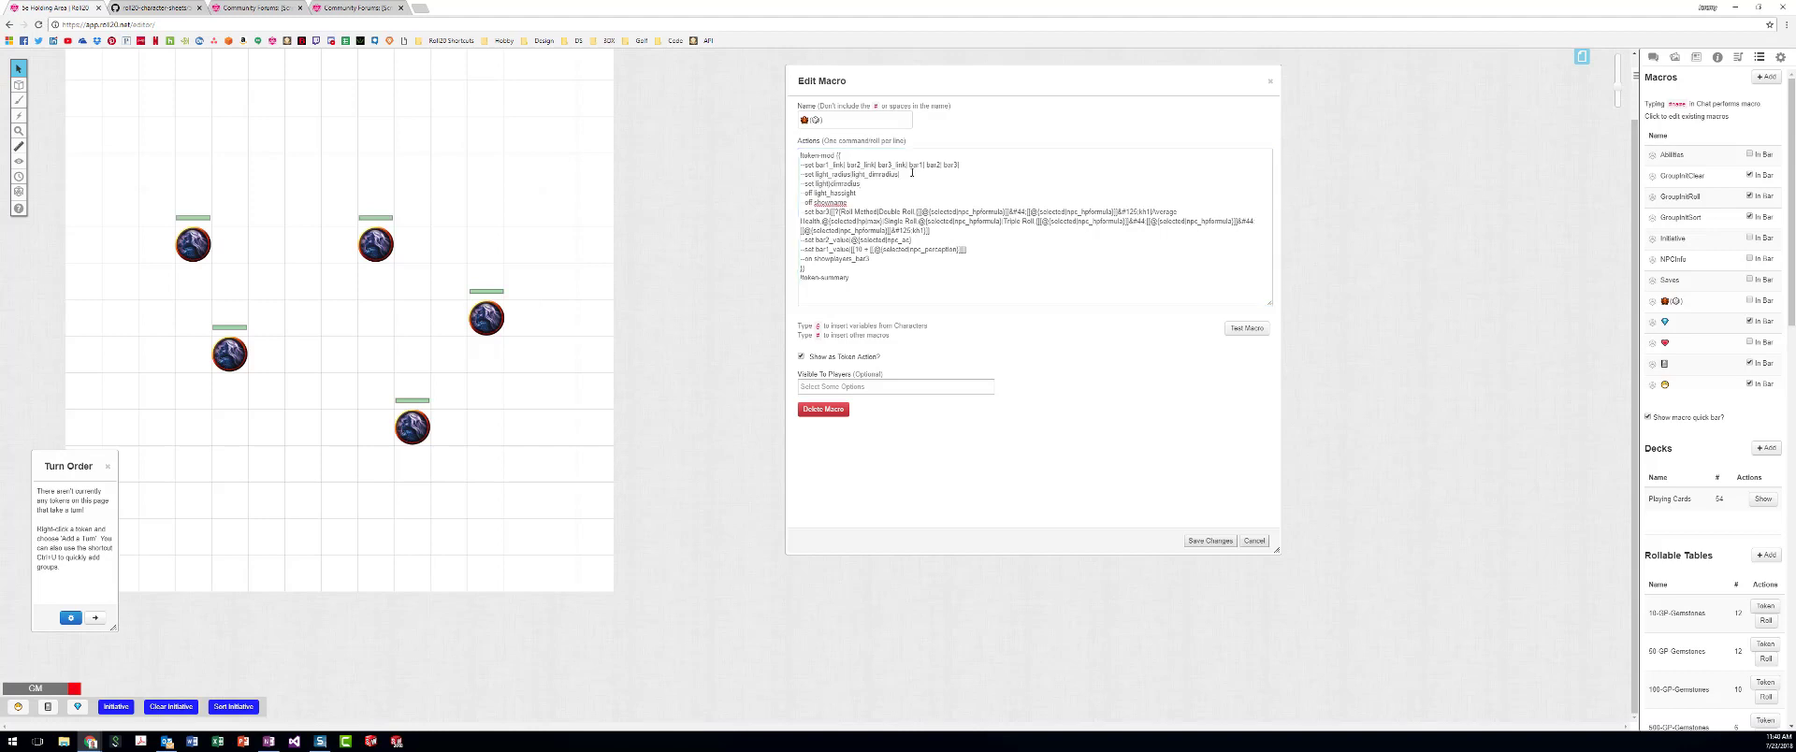
{"action": "key", "text": "BackSpace"}
{"action": "key", "text": "BackSpace"}
{"action": "key", "text": "BackSpace"}
{"action": "key", "text": "BackSpace"}
{"action": "key", "text": "BackSpace"}
{"action": "key", "text": "BackSpace"}
{"action": "key", "text": "BackSpace"}
{"action": "key", "text": "BackSpace"}
{"action": "key", "text": "BackSpace"}
{"action": "key", "text": "BackSpace"}
{"action": "key", "text": "BackSpace"}
{"action": "key", "text": "BackSpace"}
{"action": "key", "text": "BackSpace"}
{"action": "key", "text": "BackSpace"}
{"action": "key", "text": "BackSpace"}
{"action": "key", "text": "BackSpace"}
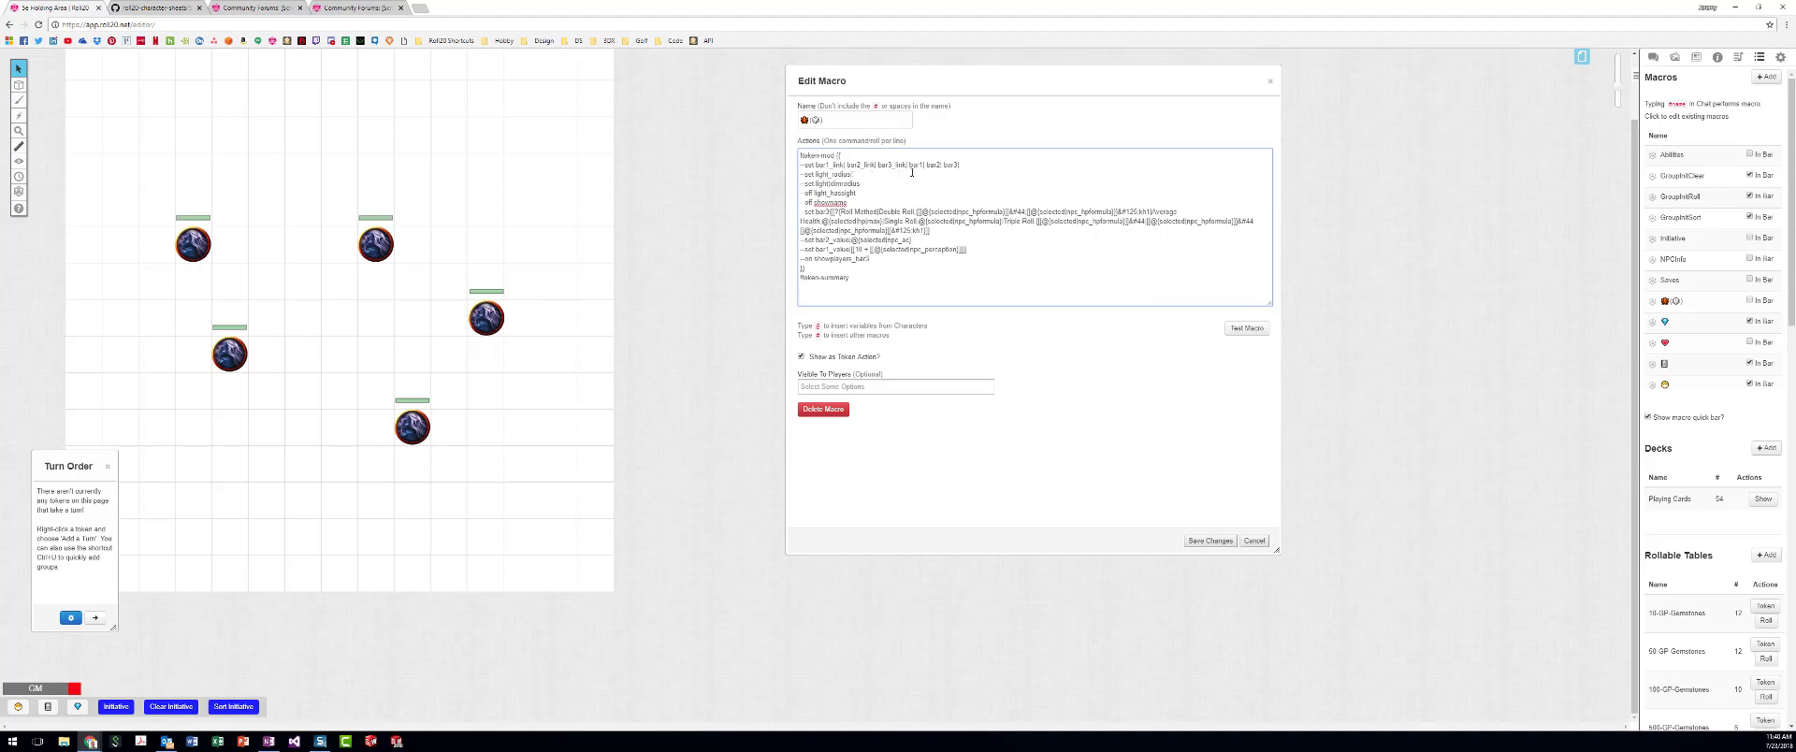
- Correct the macro's dim light attribute to light_dimradius and check it against the lowest Assassin token's advanced light settings
{"action": "left_click", "coordinate": [831, 183]}
{"action": "double_click", "coordinate": [412, 426]}
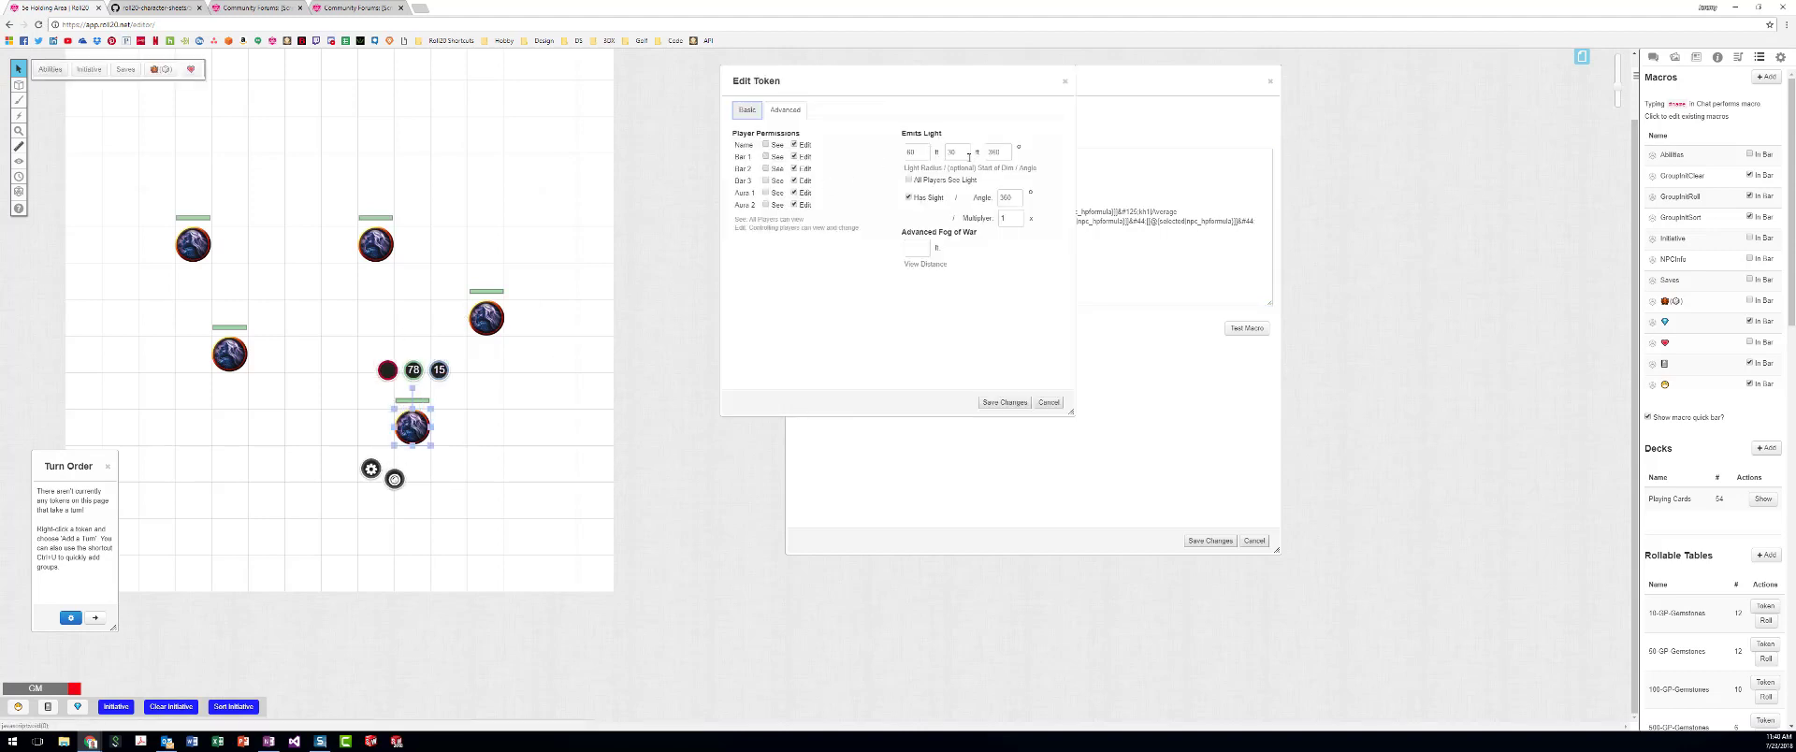
{"action": "left_click", "coordinate": [1065, 82]}
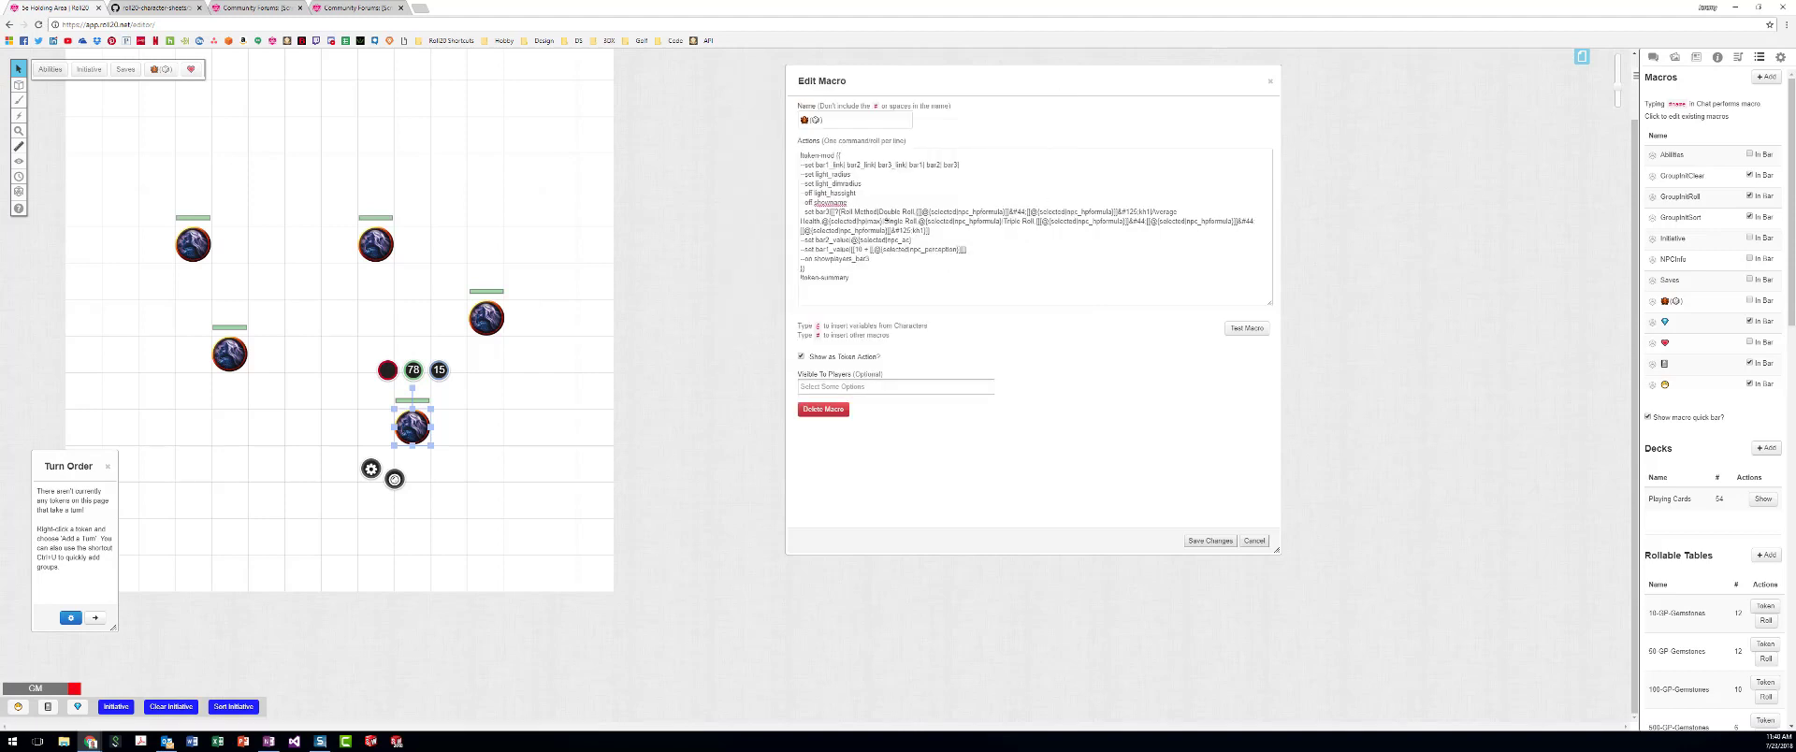
{"action": "left_click", "coordinate": [876, 186]}
- Inspect how Bar 2 is linked in the rightmost Assassin token's settings, and close them without saving
{"action": "double_click", "coordinate": [485, 318]}
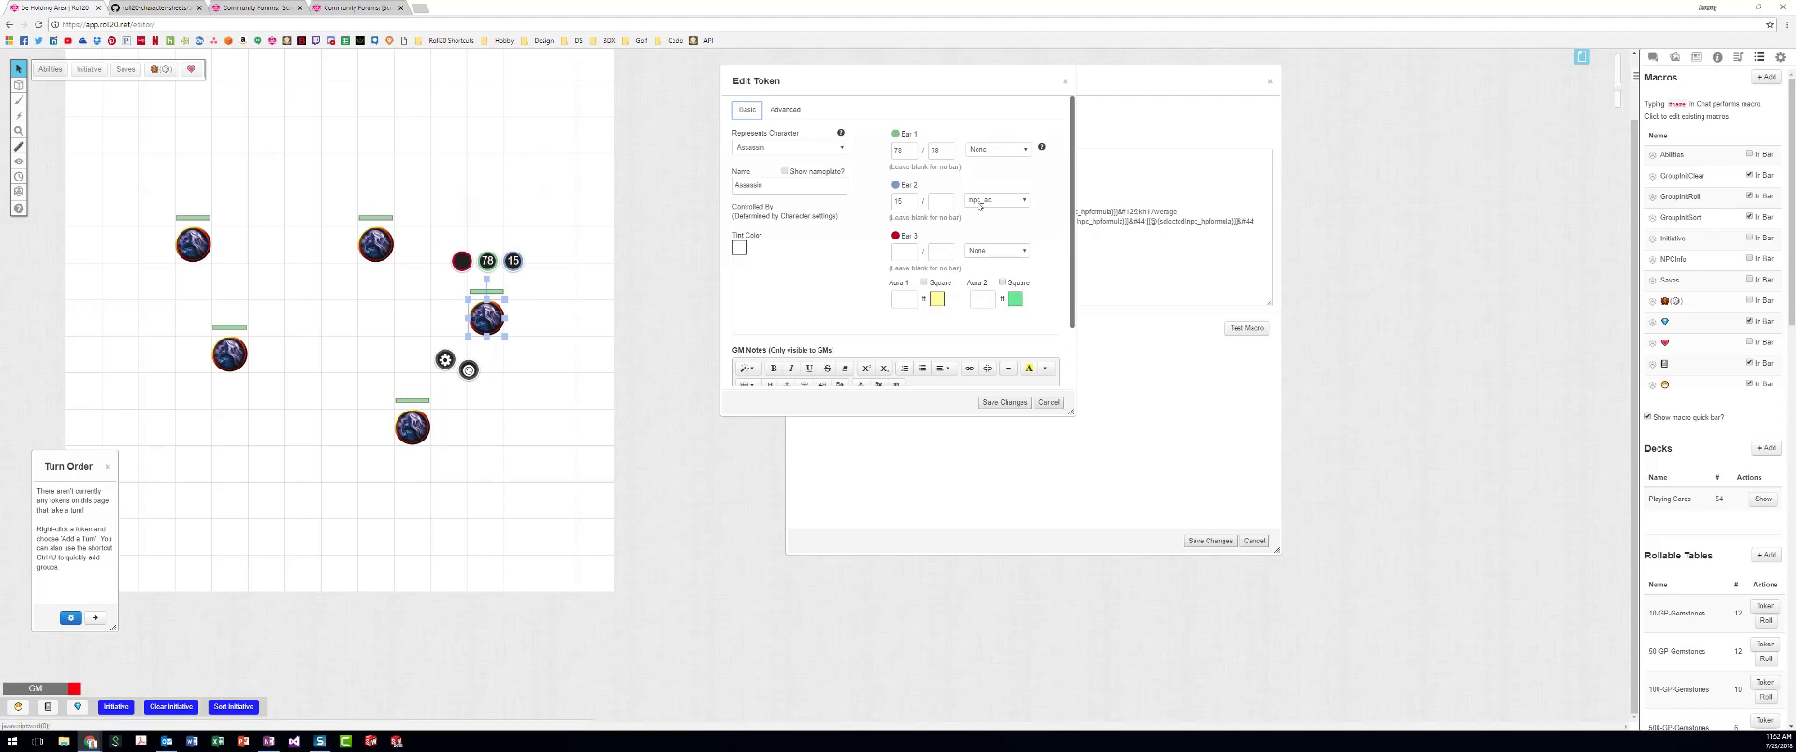
{"action": "left_click", "coordinate": [906, 201]}
{"action": "left_click", "coordinate": [1049, 403]}
{"action": "left_click", "coordinate": [573, 380]}
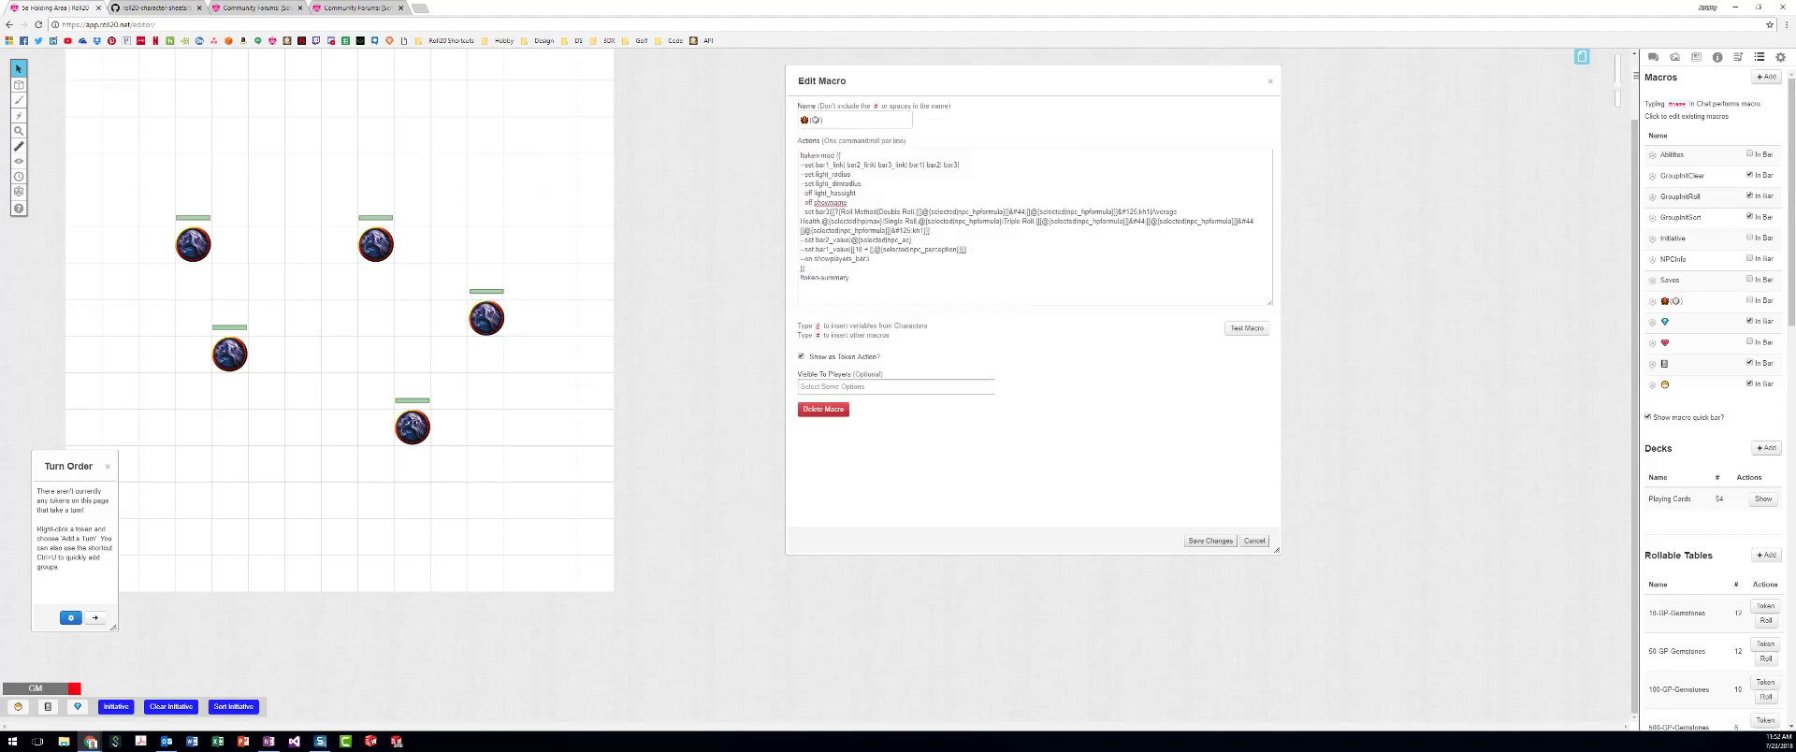
- Set the linked Bar 2 value of the rightmost Assassin token to 10 directly on the map
{"action": "left_click", "coordinate": [412, 424]}
{"action": "left_click", "coordinate": [376, 245]}
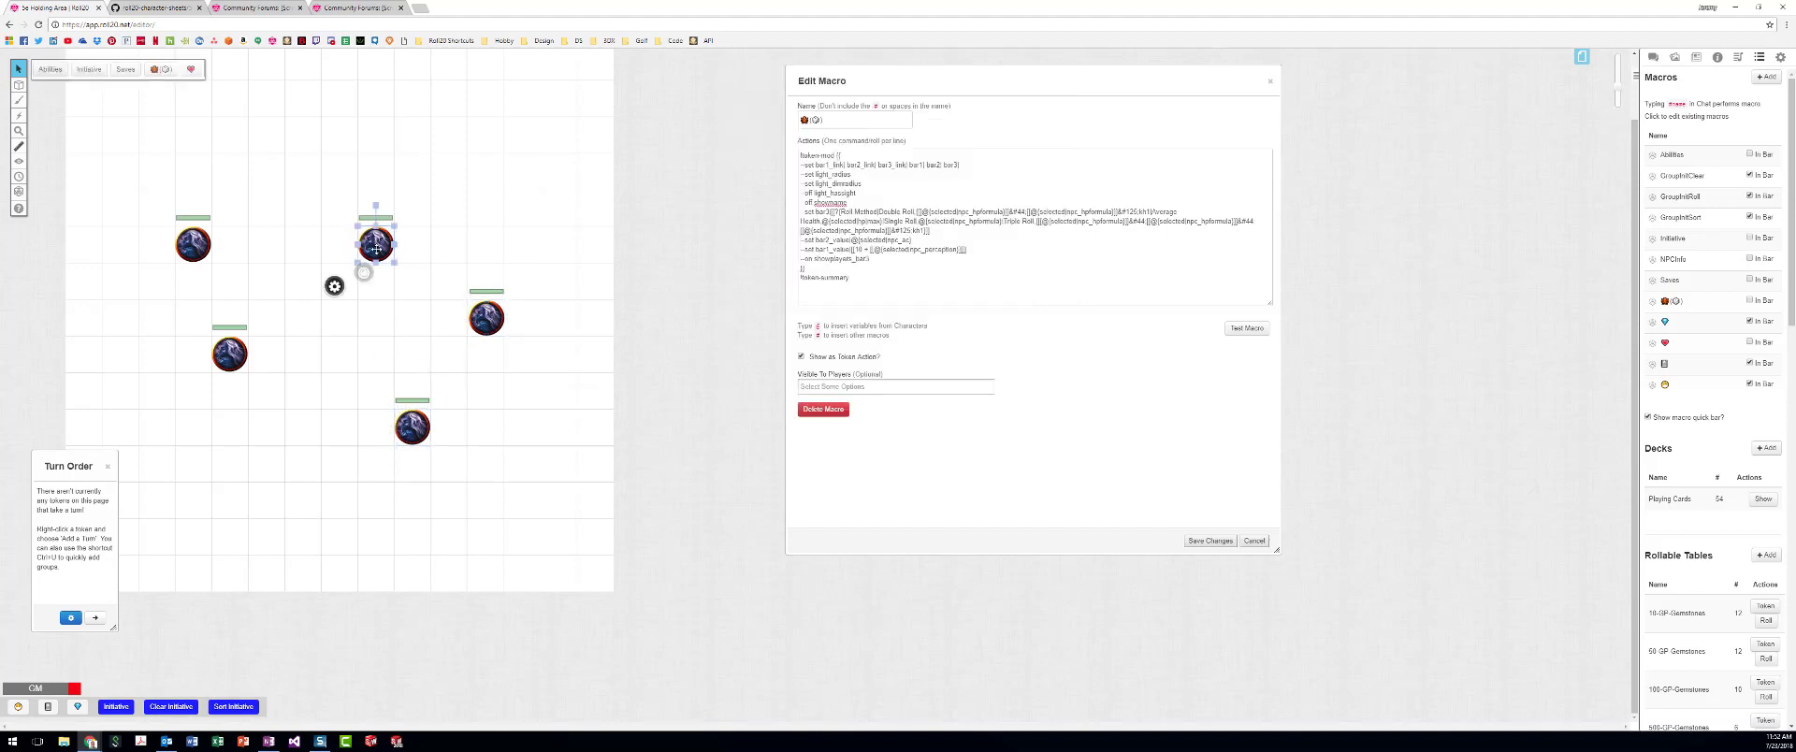
{"action": "left_click", "coordinate": [486, 318]}
{"action": "left_click", "coordinate": [517, 265]}
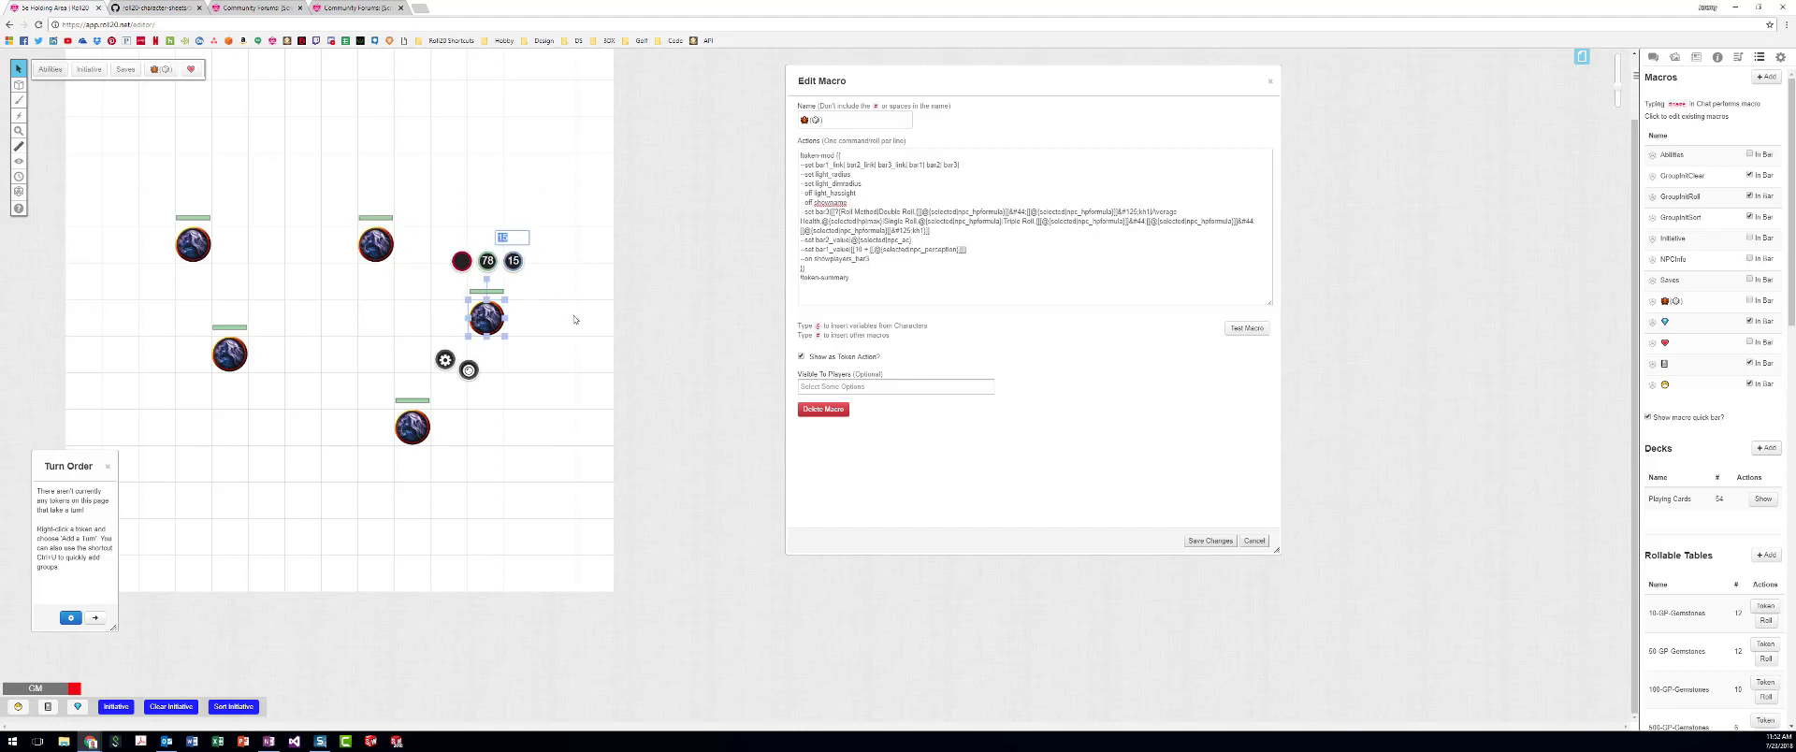
{"action": "key", "text": "Return"}
{"action": "left_click", "coordinate": [554, 337]}
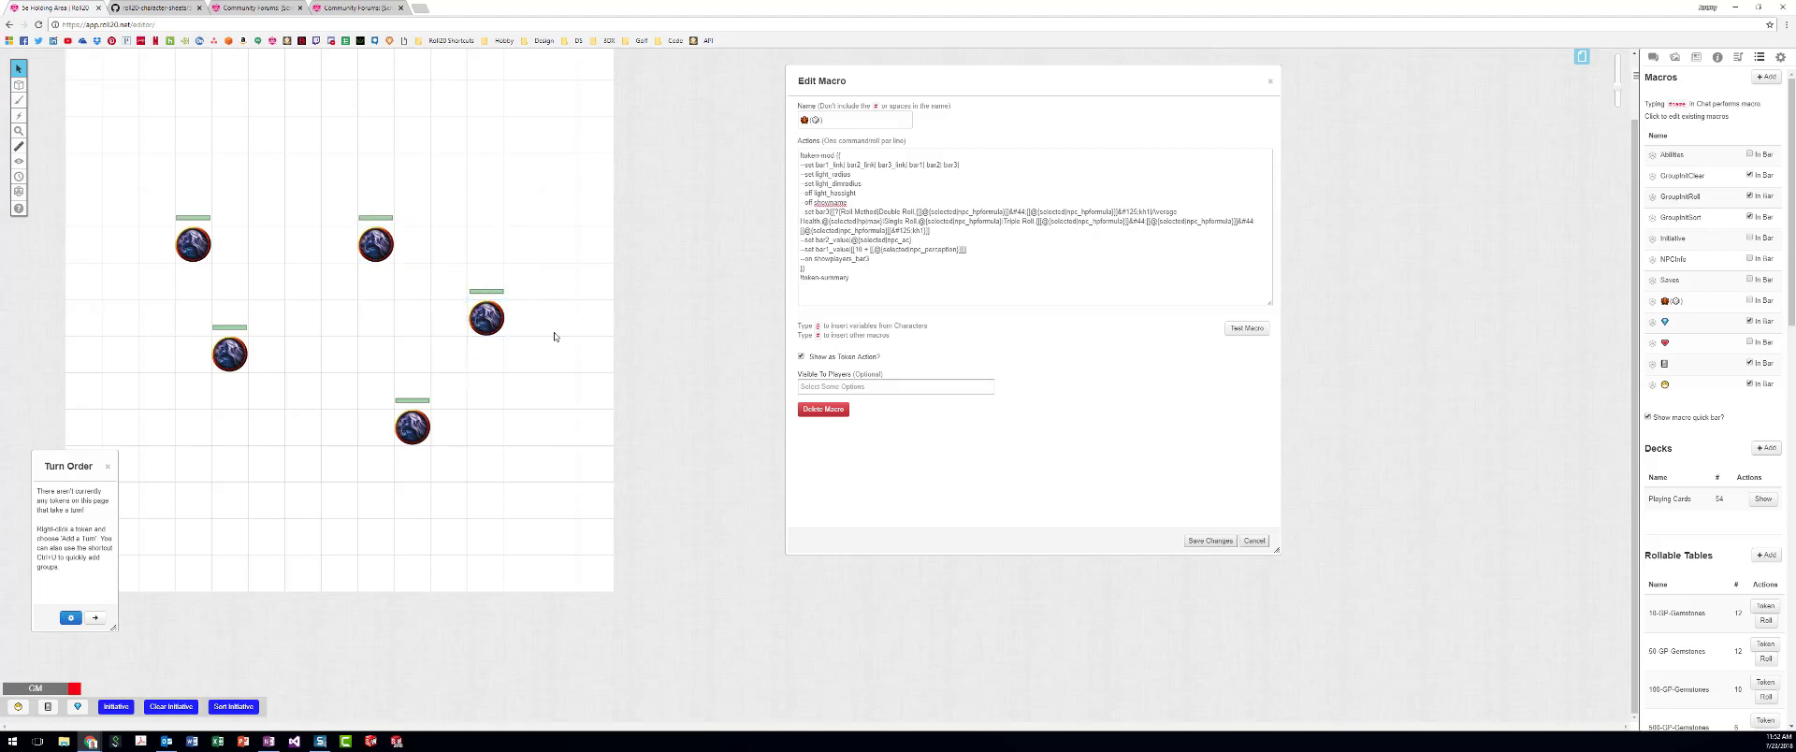
- Check the Bar 2 value on the other Assassin tokens and in the rightmost token's settings
{"action": "left_click", "coordinate": [418, 427]}
{"action": "left_click", "coordinate": [375, 245]}
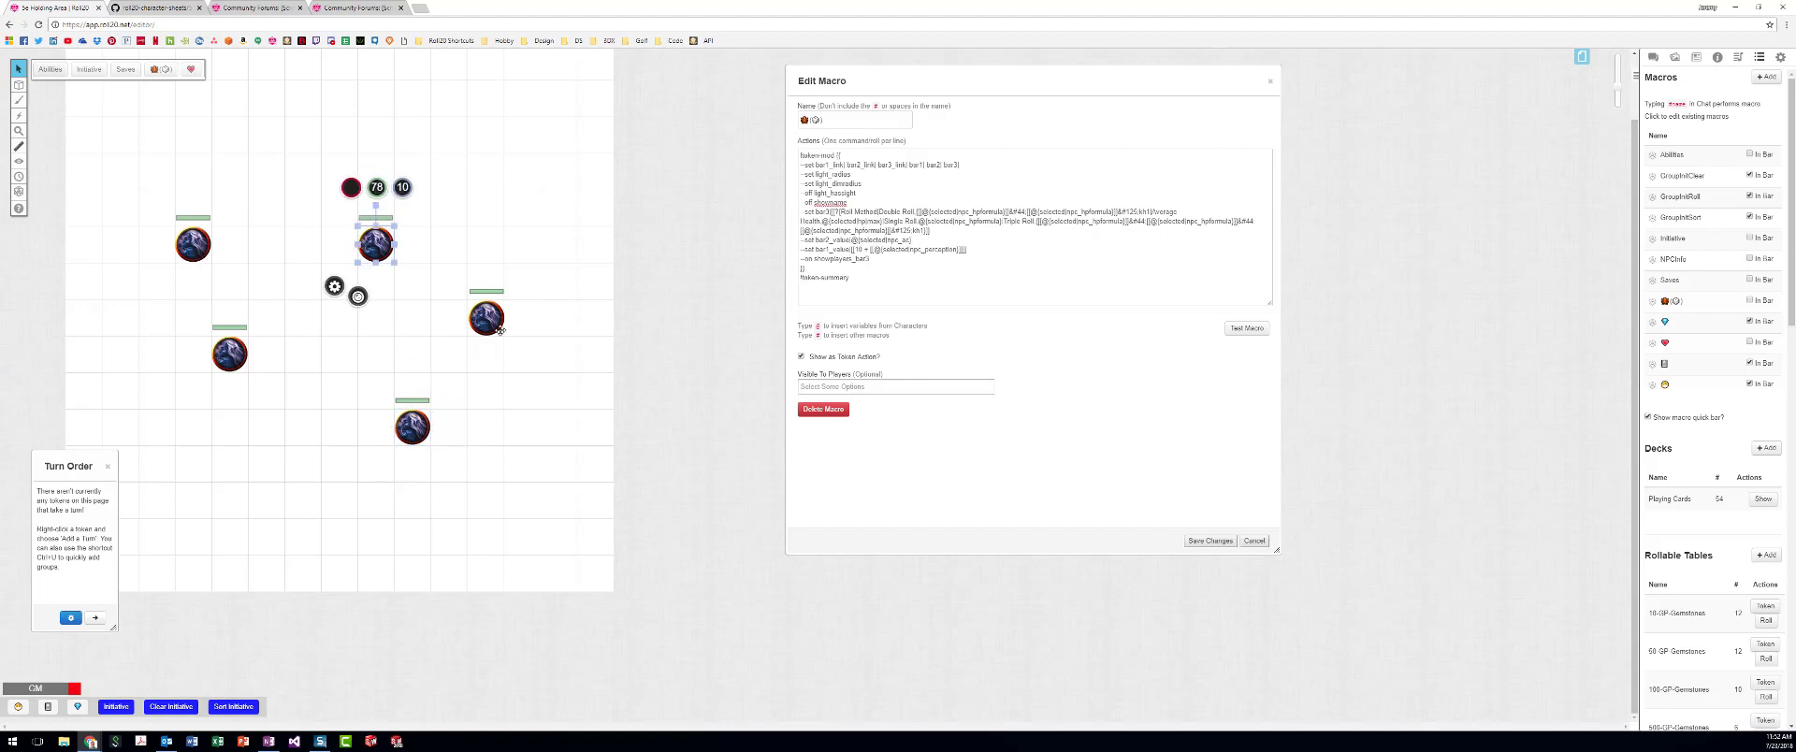
{"action": "left_click", "coordinate": [490, 321]}
{"action": "double_click", "coordinate": [490, 322]}
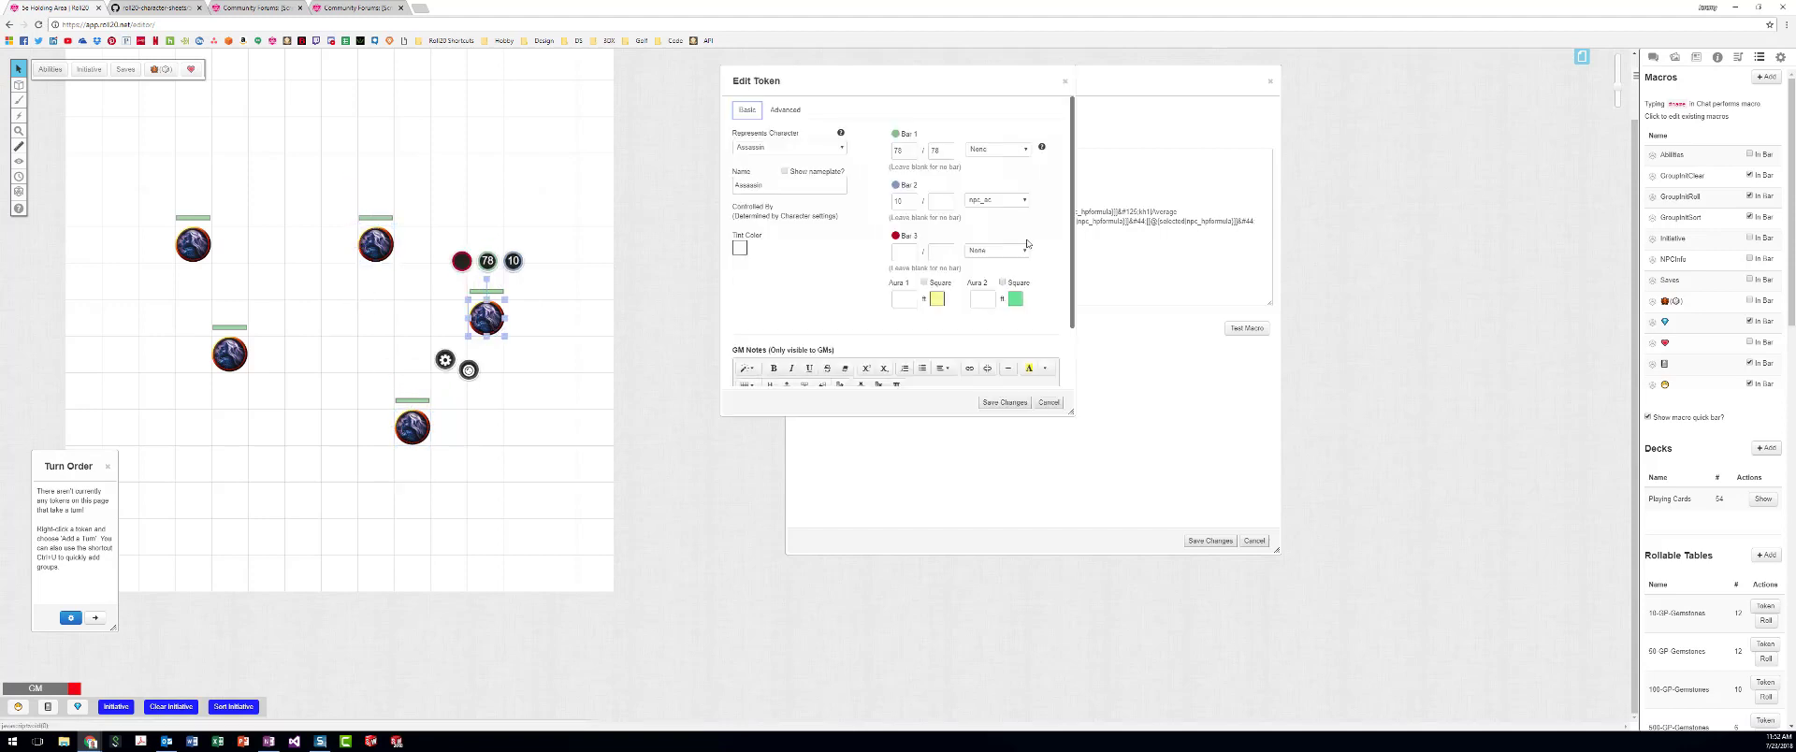
{"action": "left_click", "coordinate": [1066, 83]}
- Set the linked Bar 2 value of the rightmost Assassin token back to 15
{"action": "left_click", "coordinate": [513, 261]}
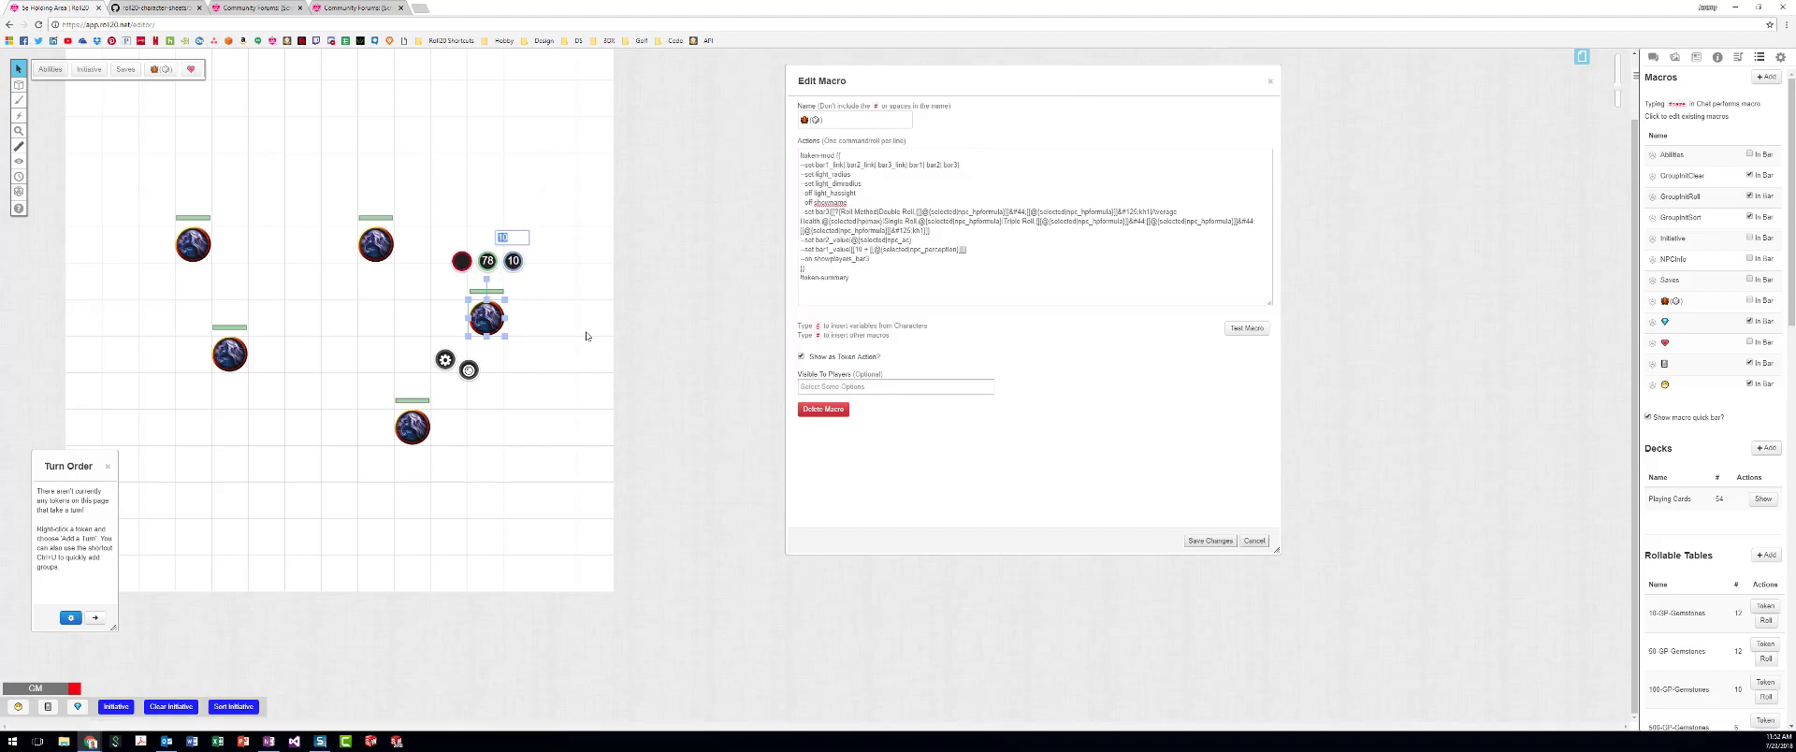
{"action": "type", "text": "15"}
{"action": "key", "text": "Return"}
{"action": "left_click", "coordinate": [587, 336]}
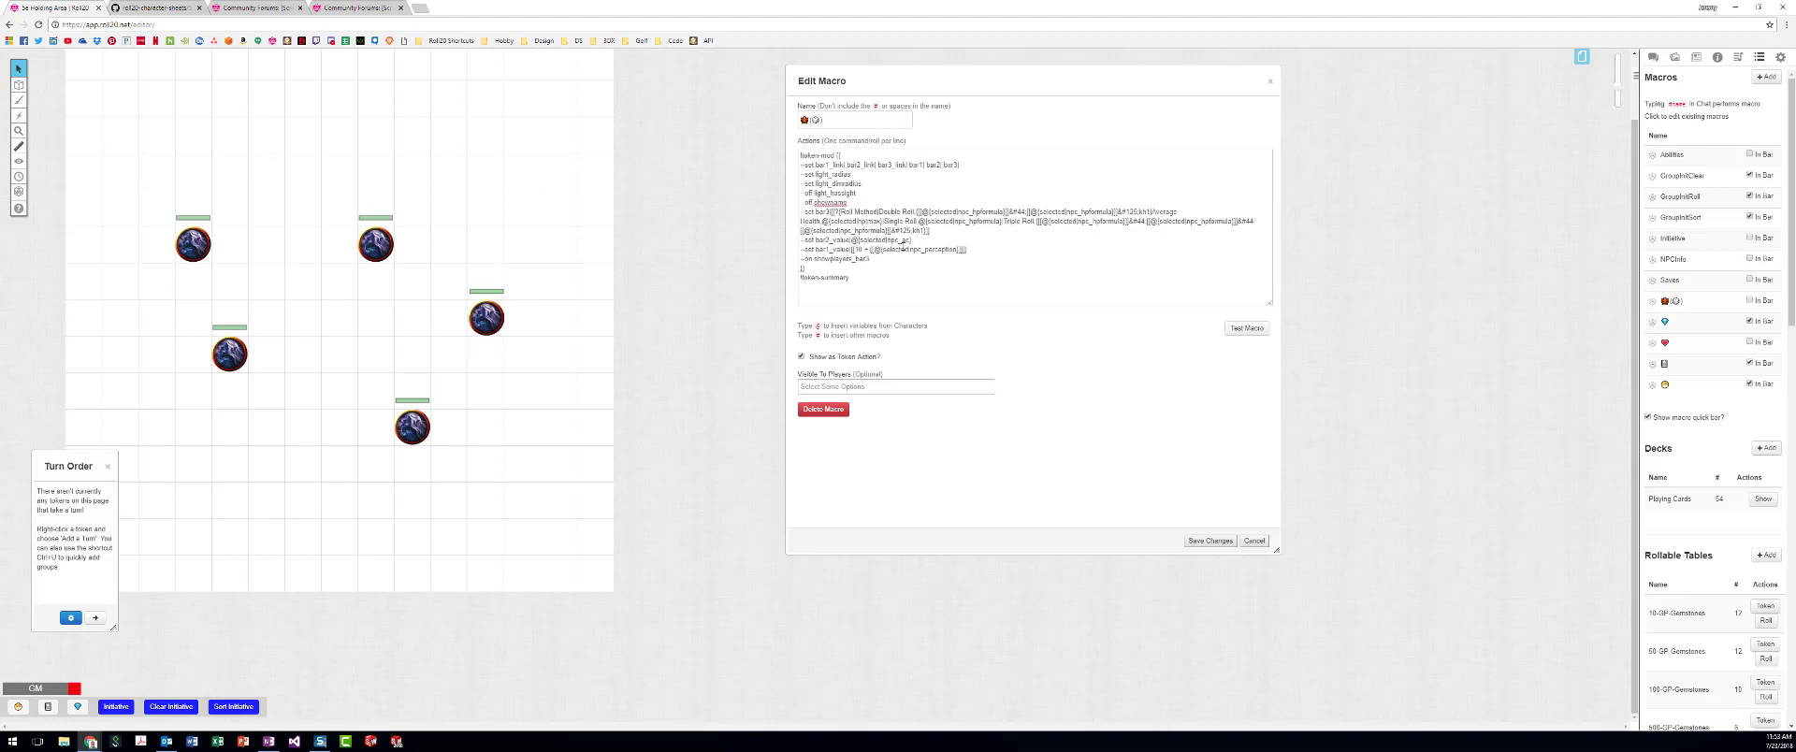
- Save the edited briefcase-and-die macro, and view the NPC information macro without changing it
{"action": "left_click", "coordinate": [904, 244]}
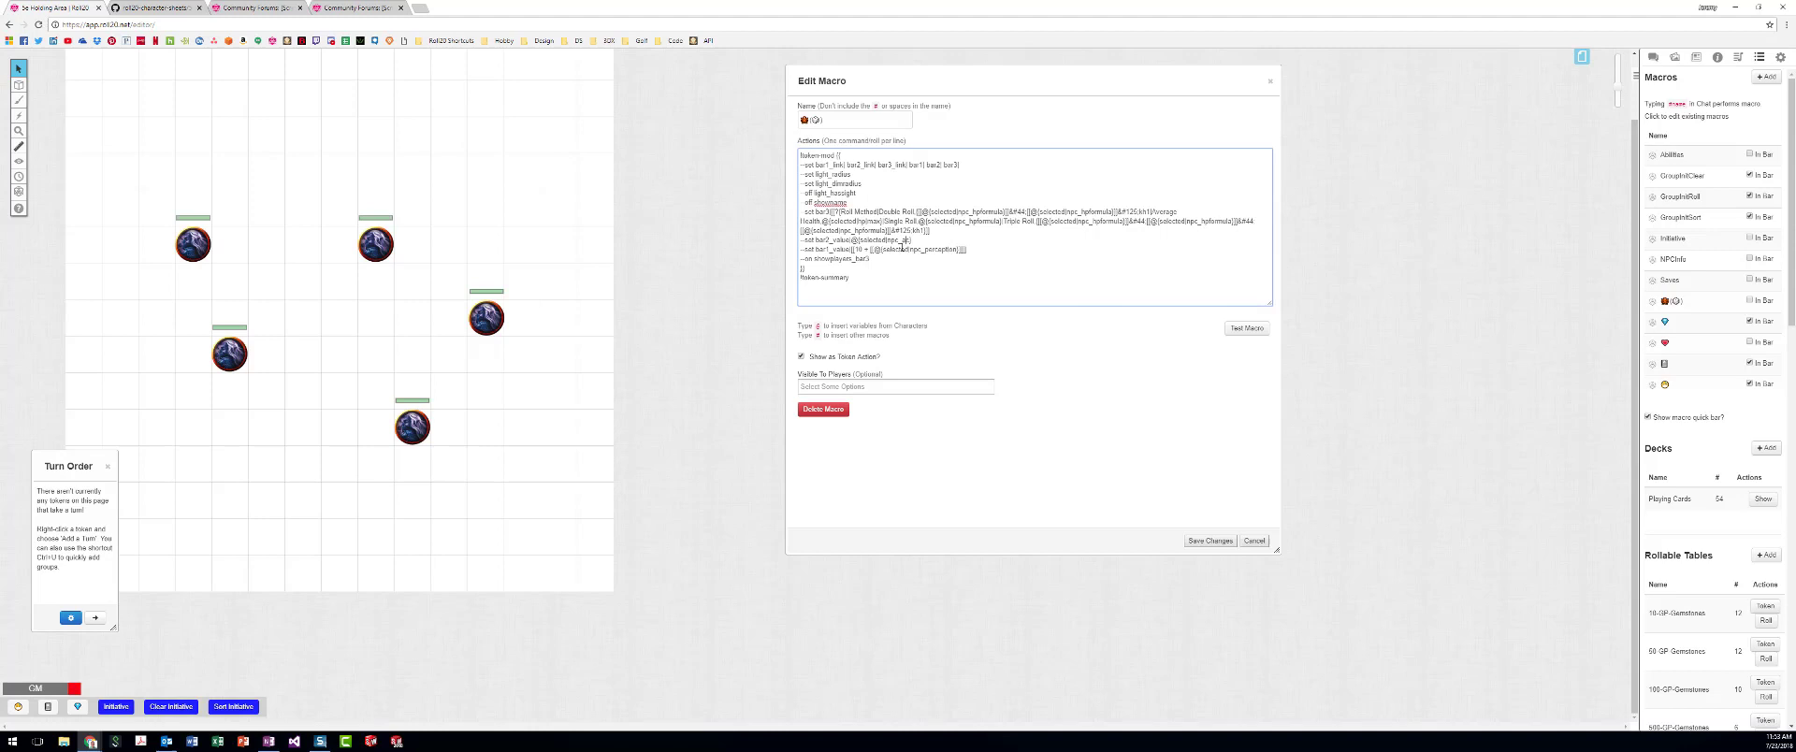
{"action": "left_click", "coordinate": [852, 278]}
{"action": "left_click", "coordinate": [1211, 543]}
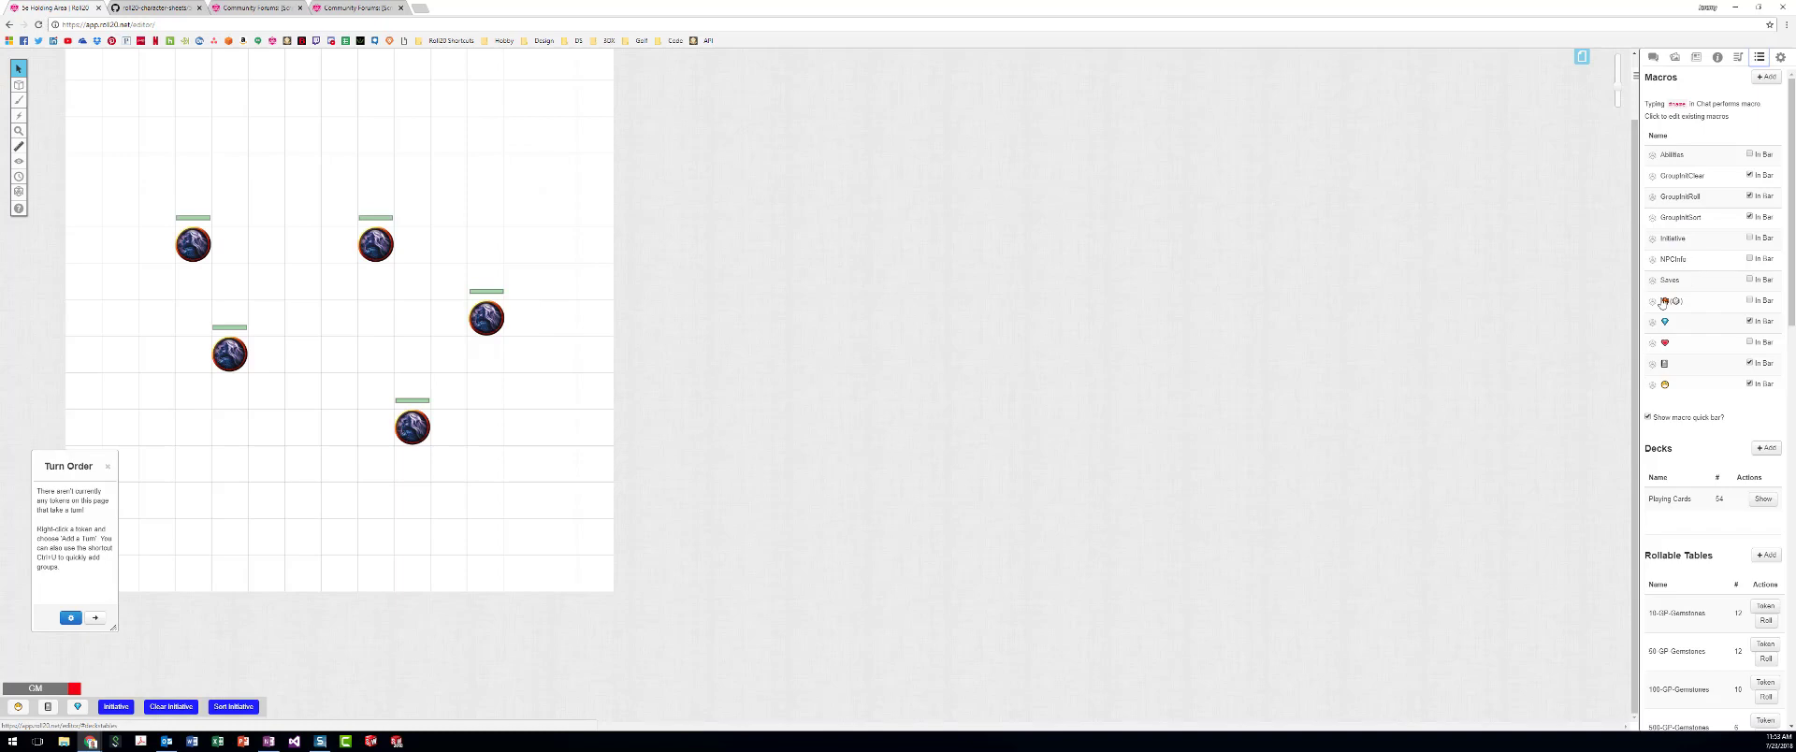
{"action": "left_click", "coordinate": [1671, 261]}
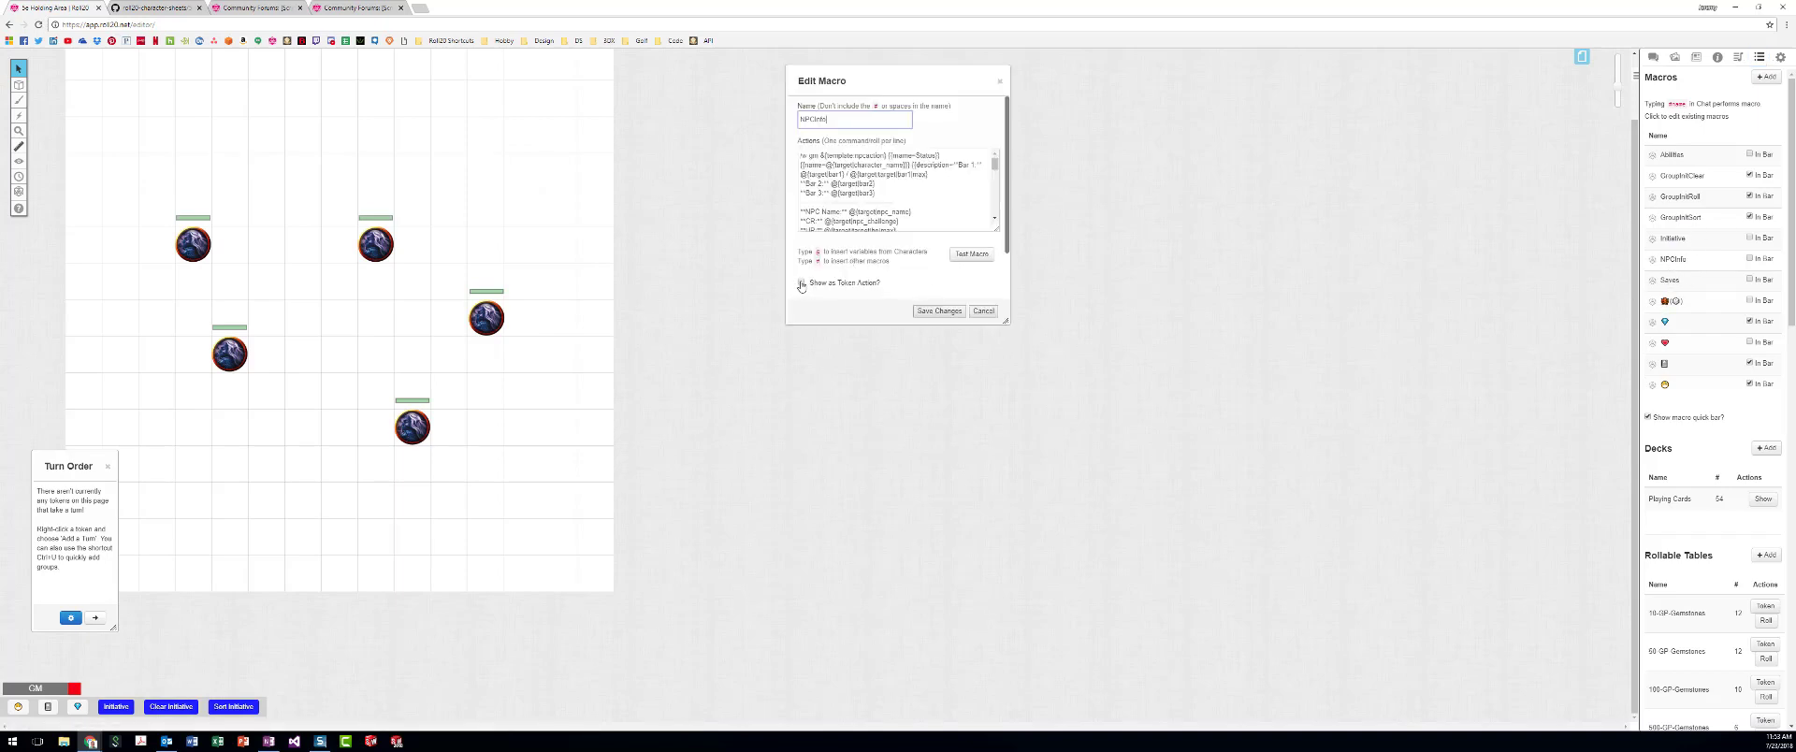
{"action": "left_click", "coordinate": [983, 311]}
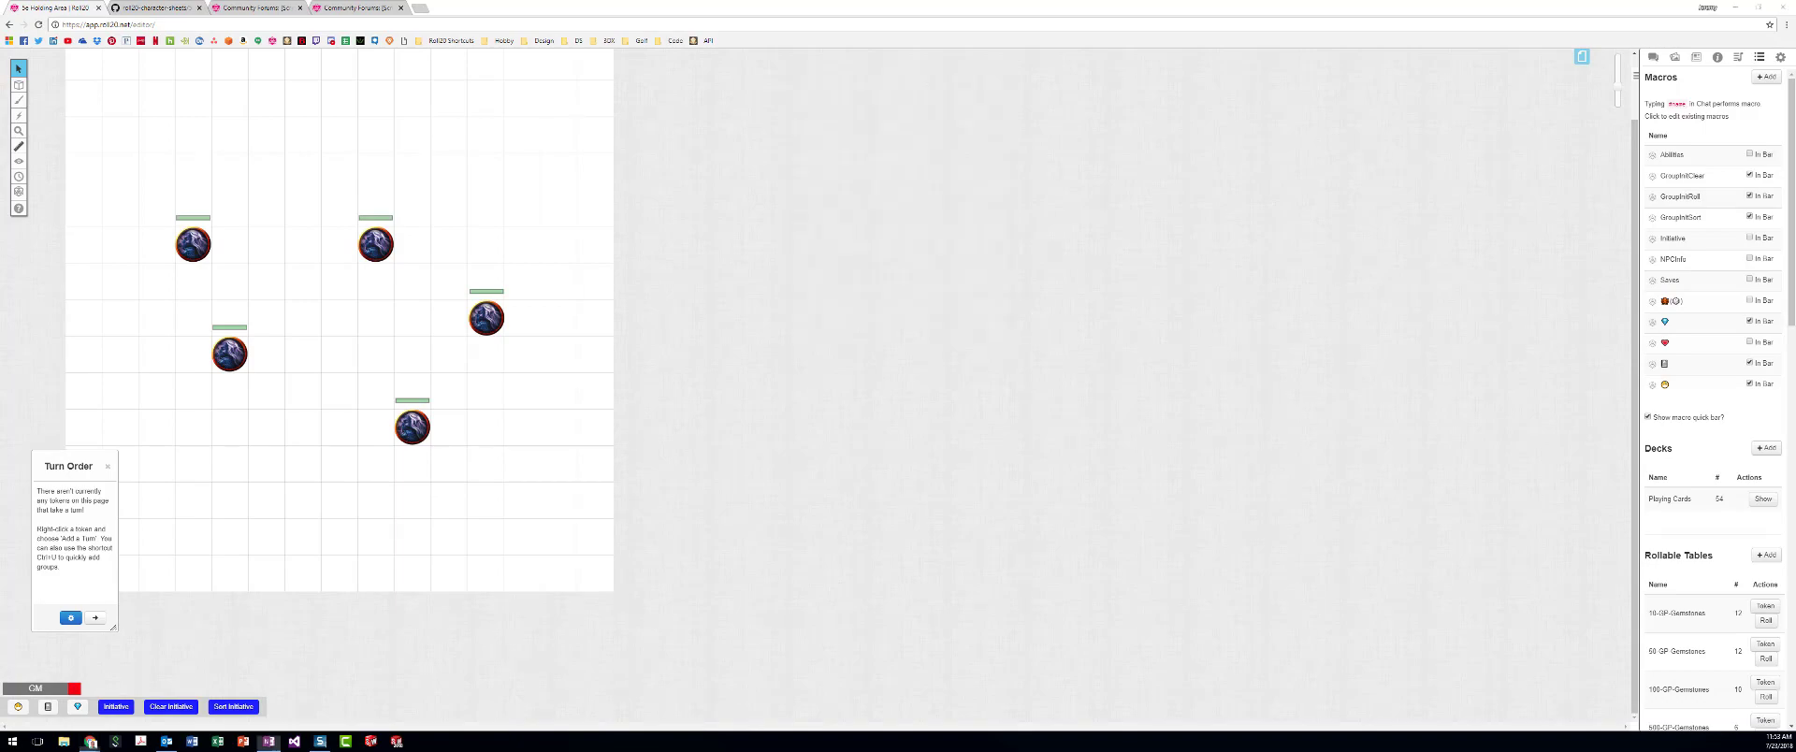
- Switch to OneNote and examine the &#44; code in the Double Roll version of the Configure Tokens macro
{"action": "left_click", "coordinate": [269, 741]}
{"action": "left_click_drag", "start_coordinate": [874, 4], "coordinate": [918, 87]}
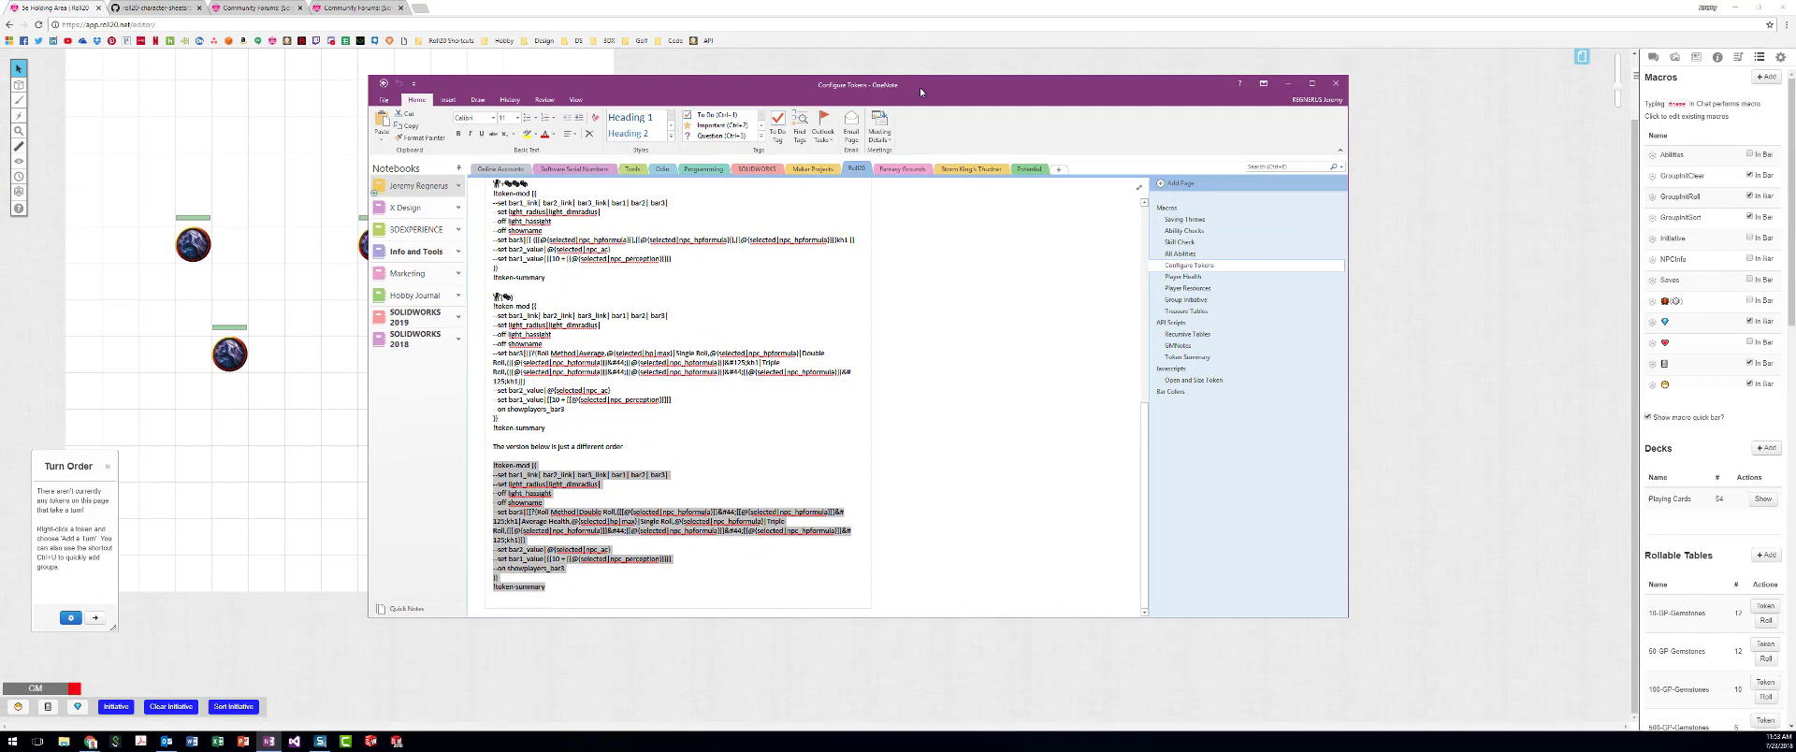
{"action": "left_click", "coordinate": [736, 515]}
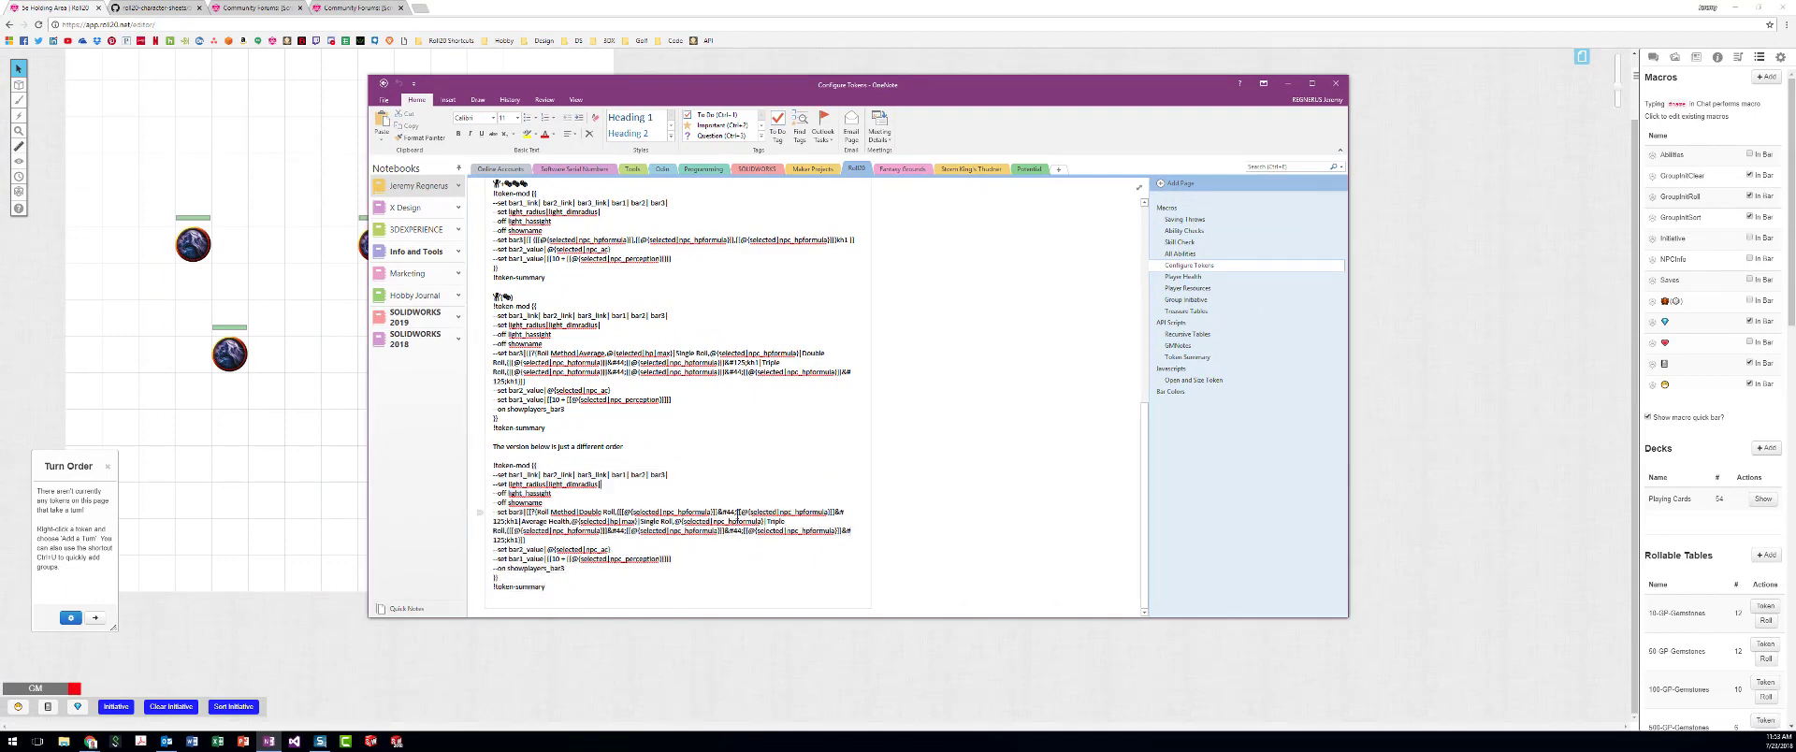
{"action": "left_click_drag", "start_coordinate": [736, 514], "coordinate": [715, 514]}
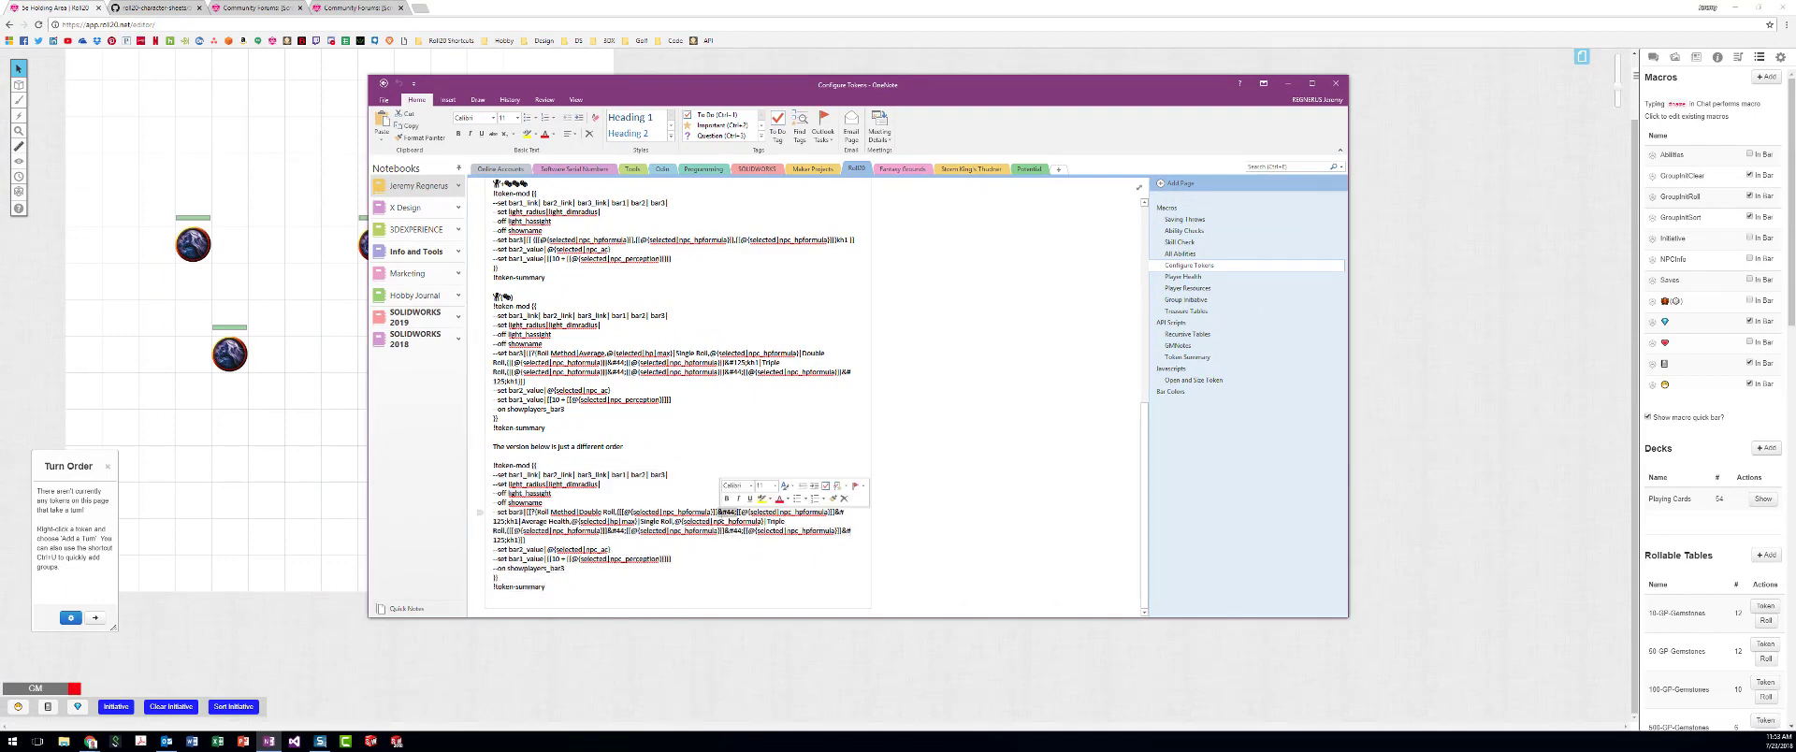
{"action": "left_click", "coordinate": [846, 514]}
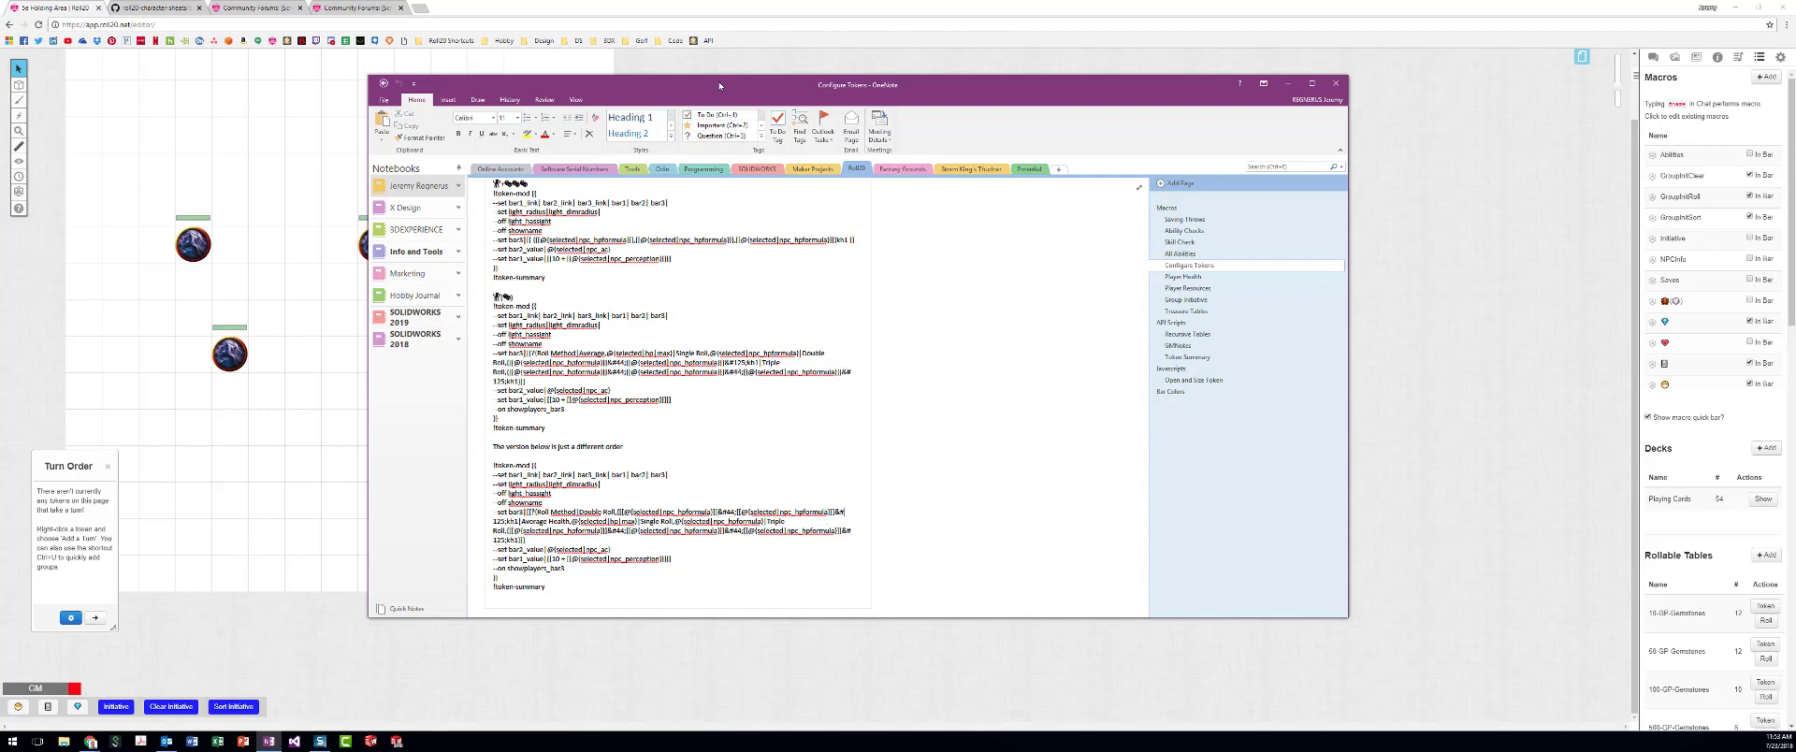
{"action": "left_click", "coordinate": [1288, 83]}
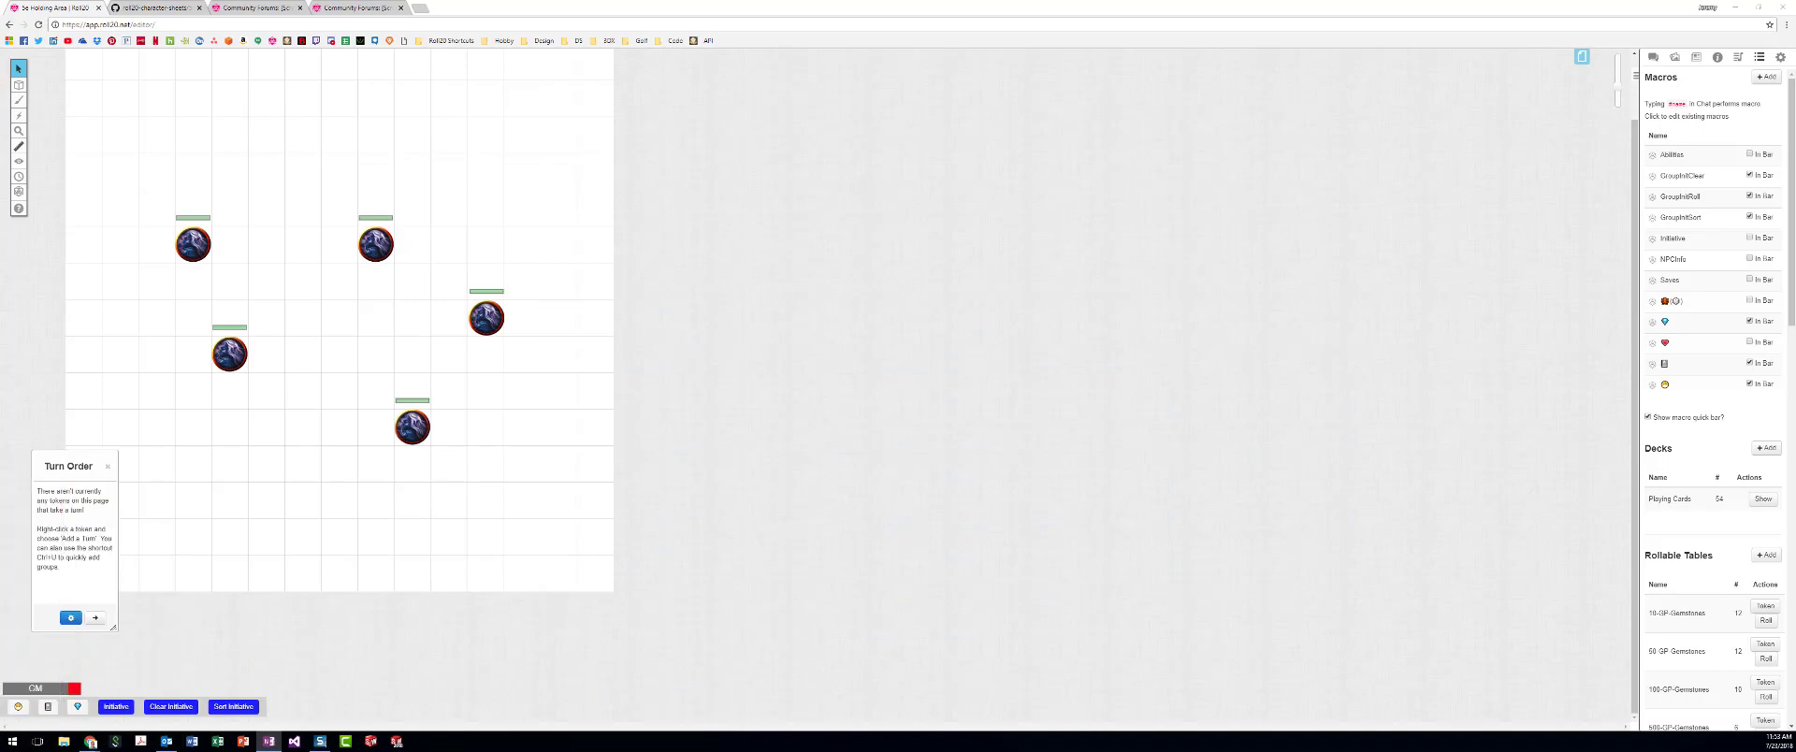
- Reopen the OneNote notes and review the Saving Throws, Ability Checks, All Abilities and Configure Tokens macro pages
{"action": "left_click", "coordinate": [268, 741]}
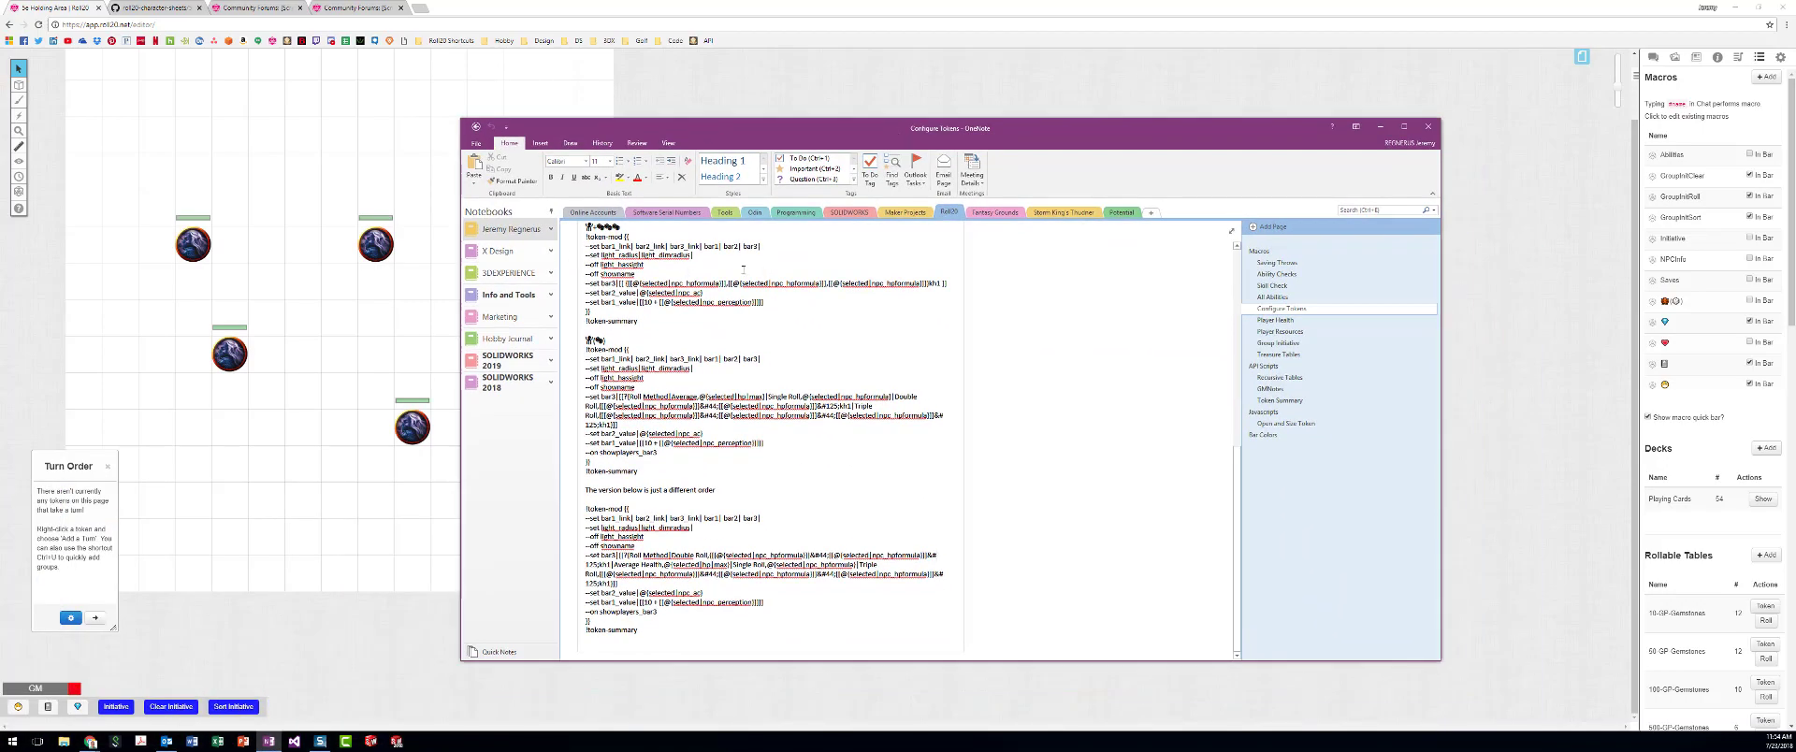
{"action": "scroll", "coordinate": [822, 433], "scroll_direction": "up", "scroll_amount": 10}
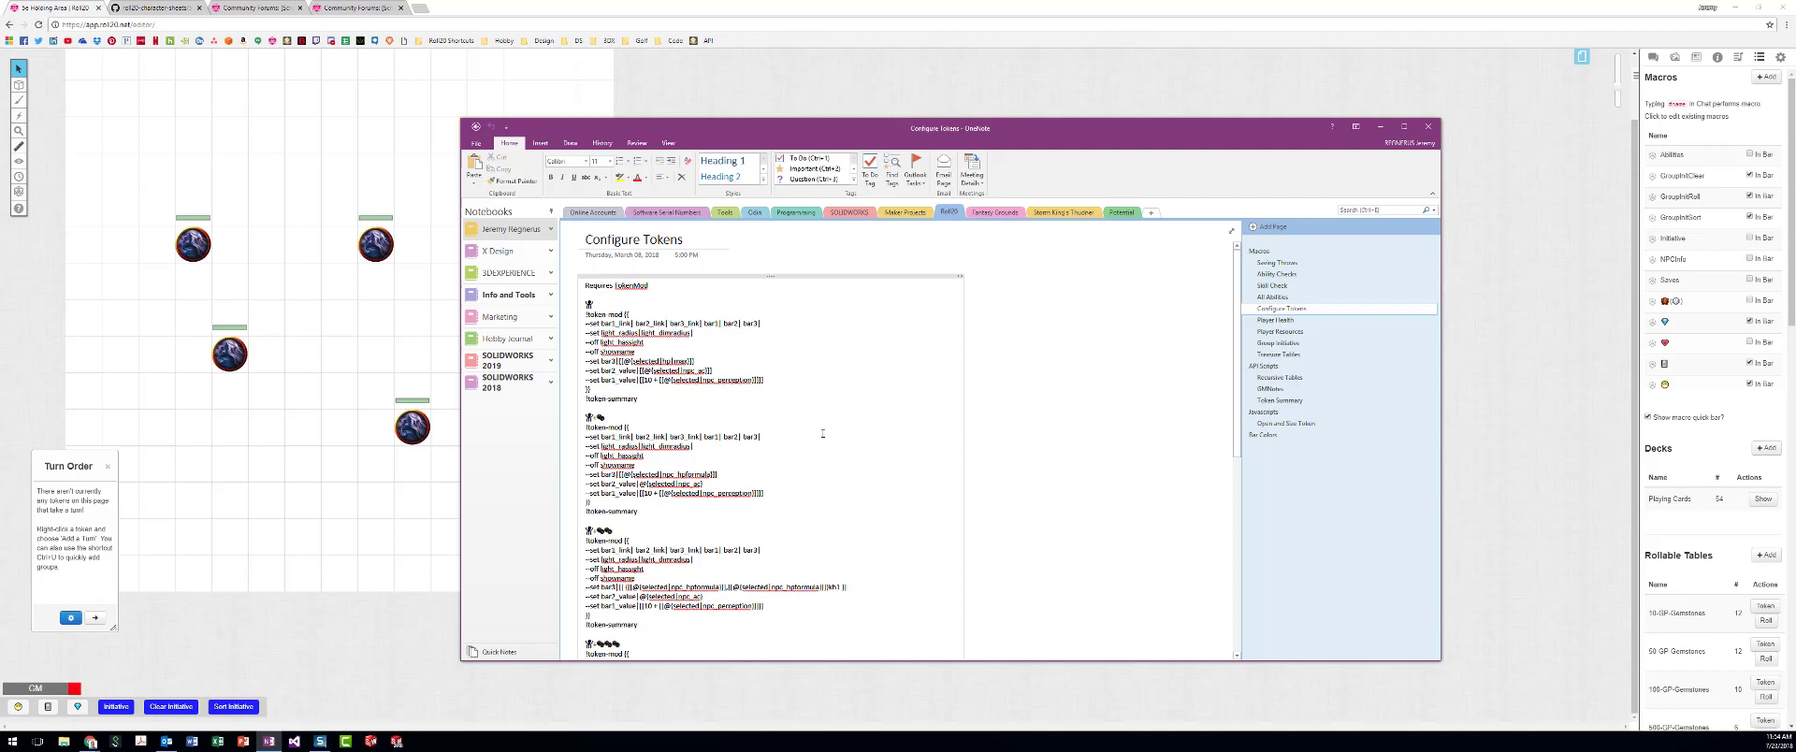
{"action": "left_click", "coordinate": [1276, 263]}
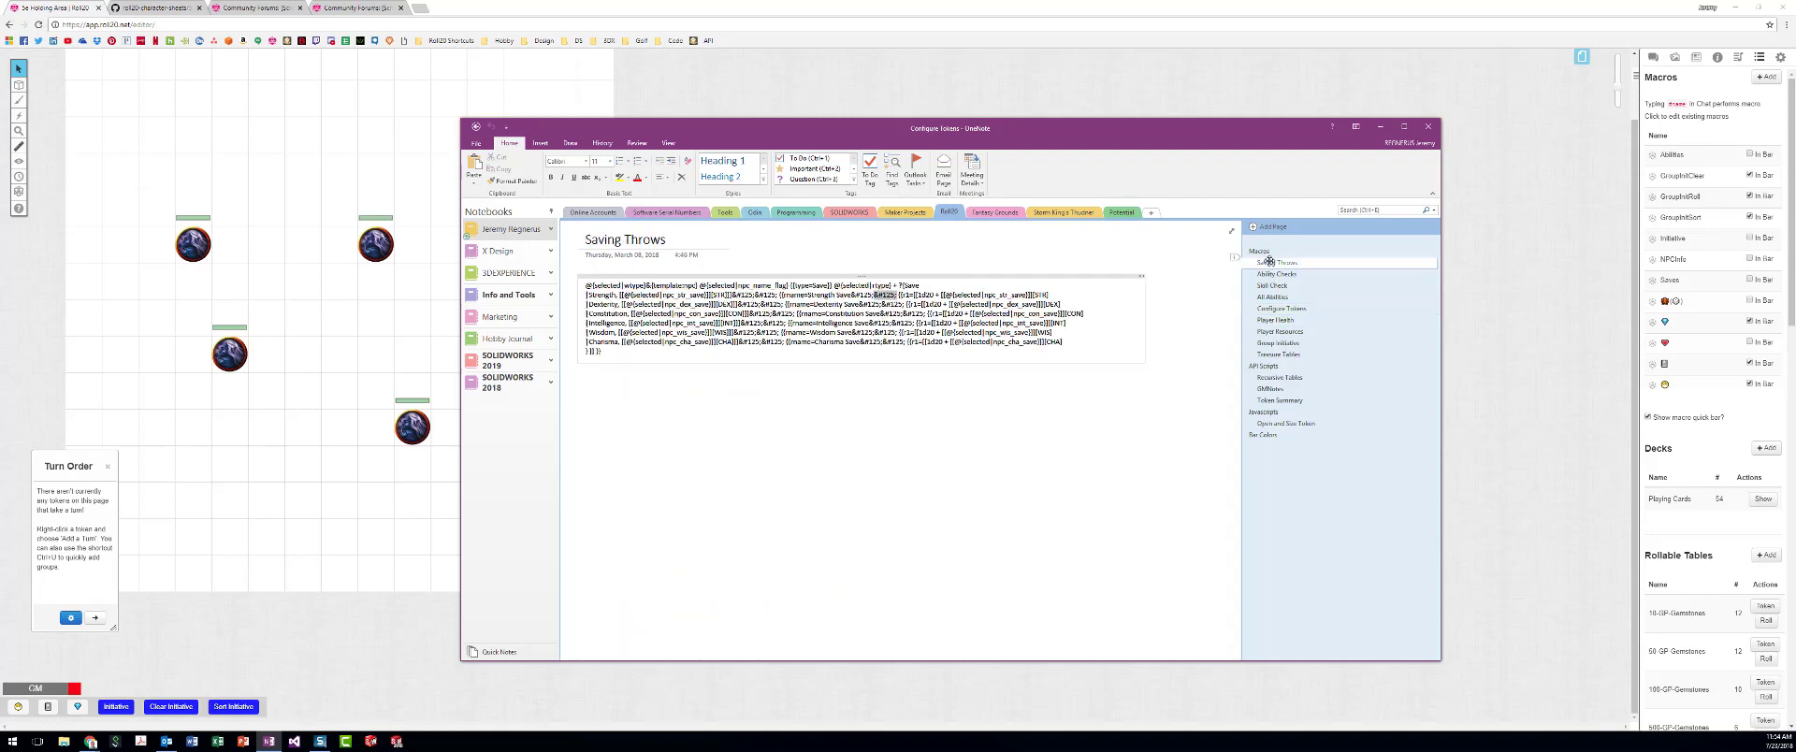
{"action": "left_click", "coordinate": [1274, 283]}
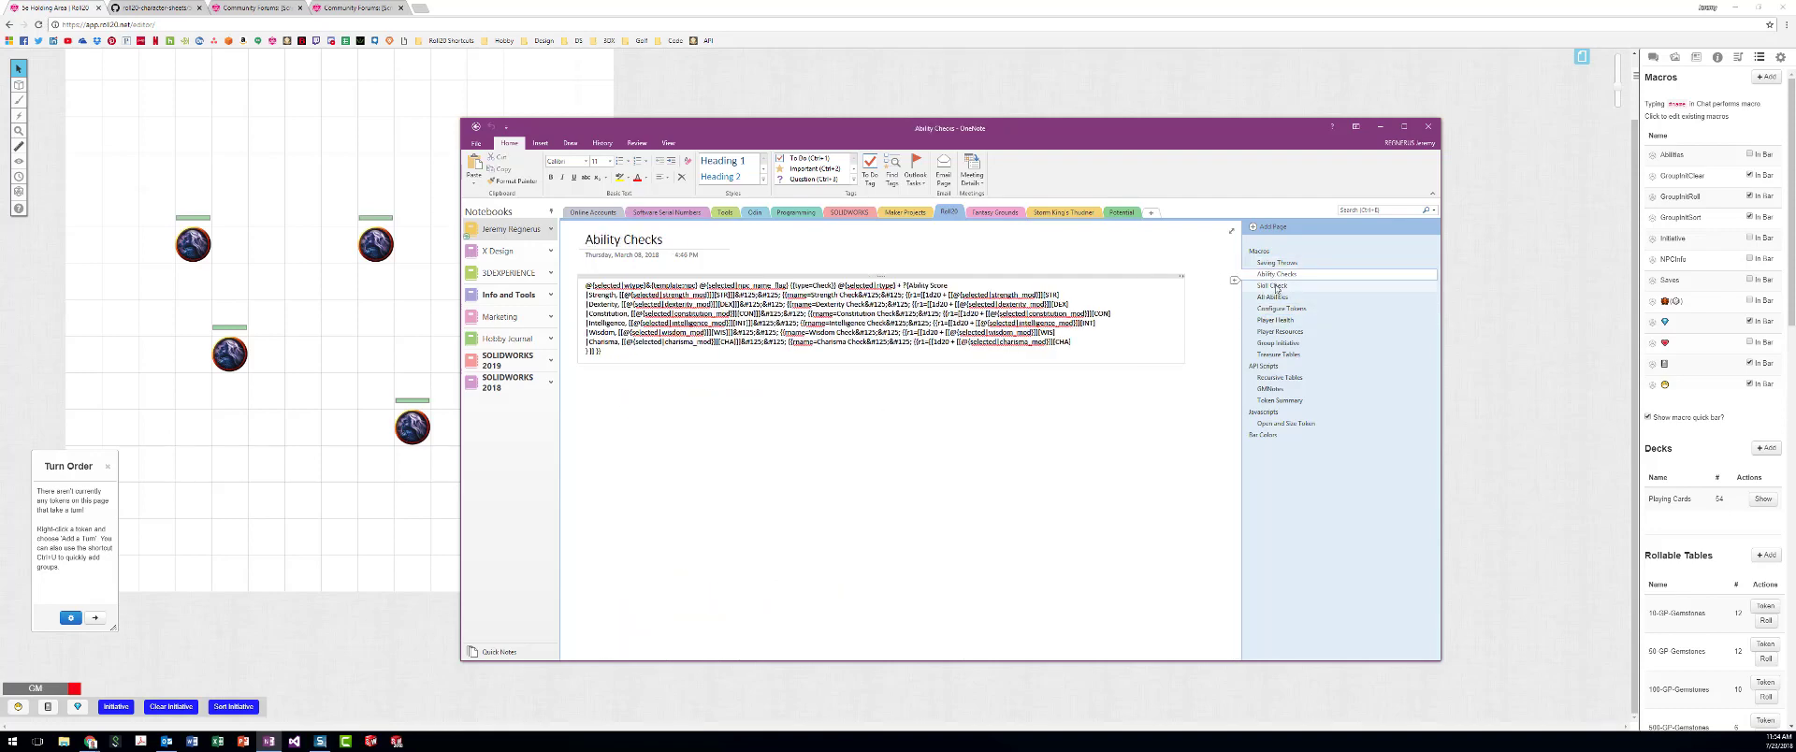
{"action": "key", "text": "ctrl+a"}
{"action": "left_click", "coordinate": [1273, 297]}
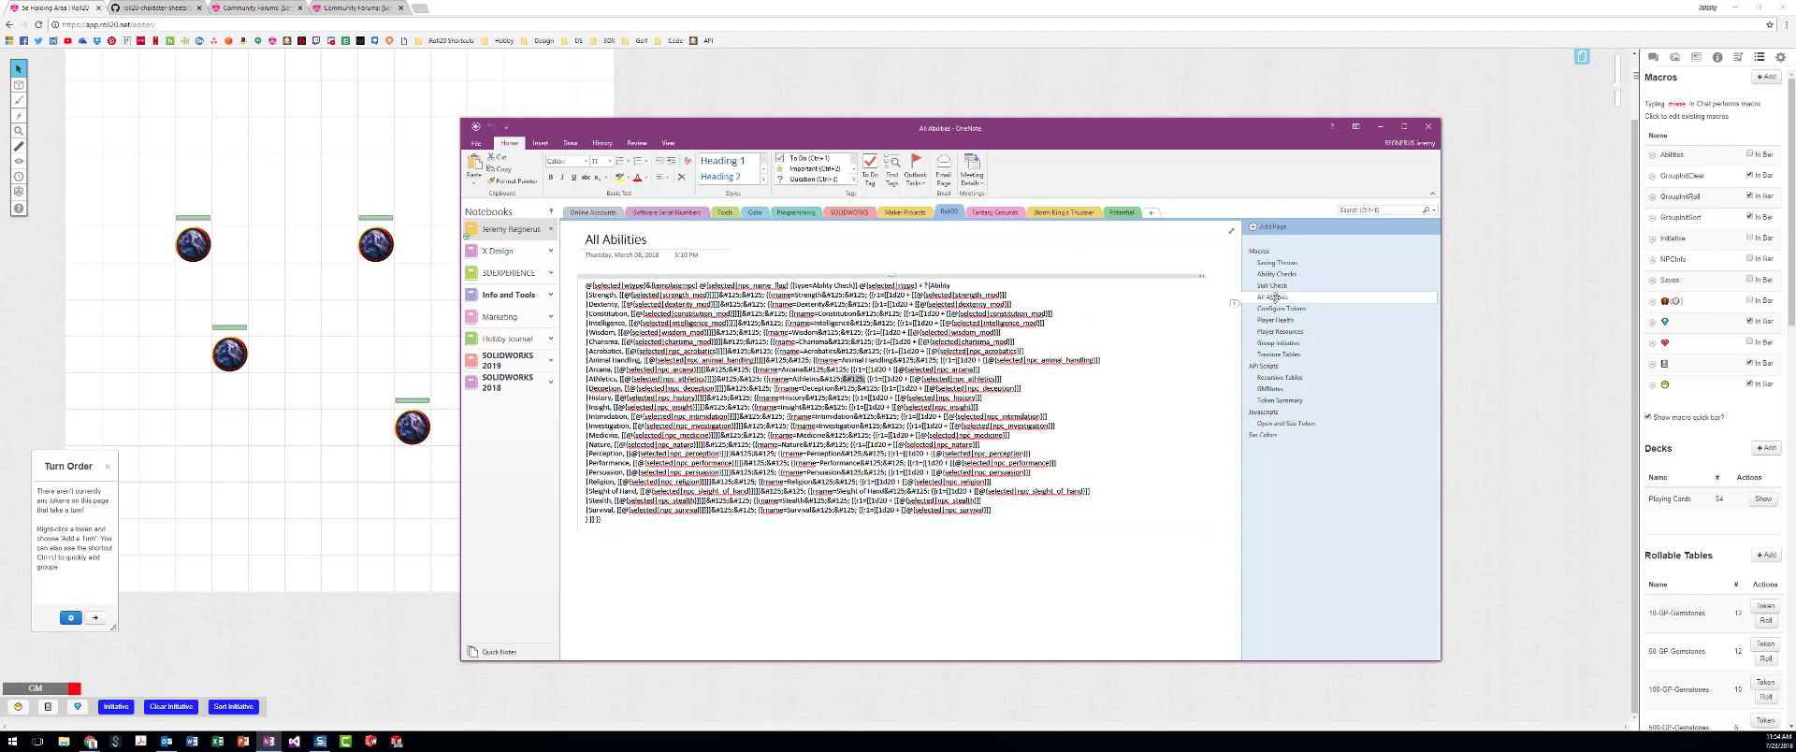
{"action": "left_click", "coordinate": [1274, 309]}
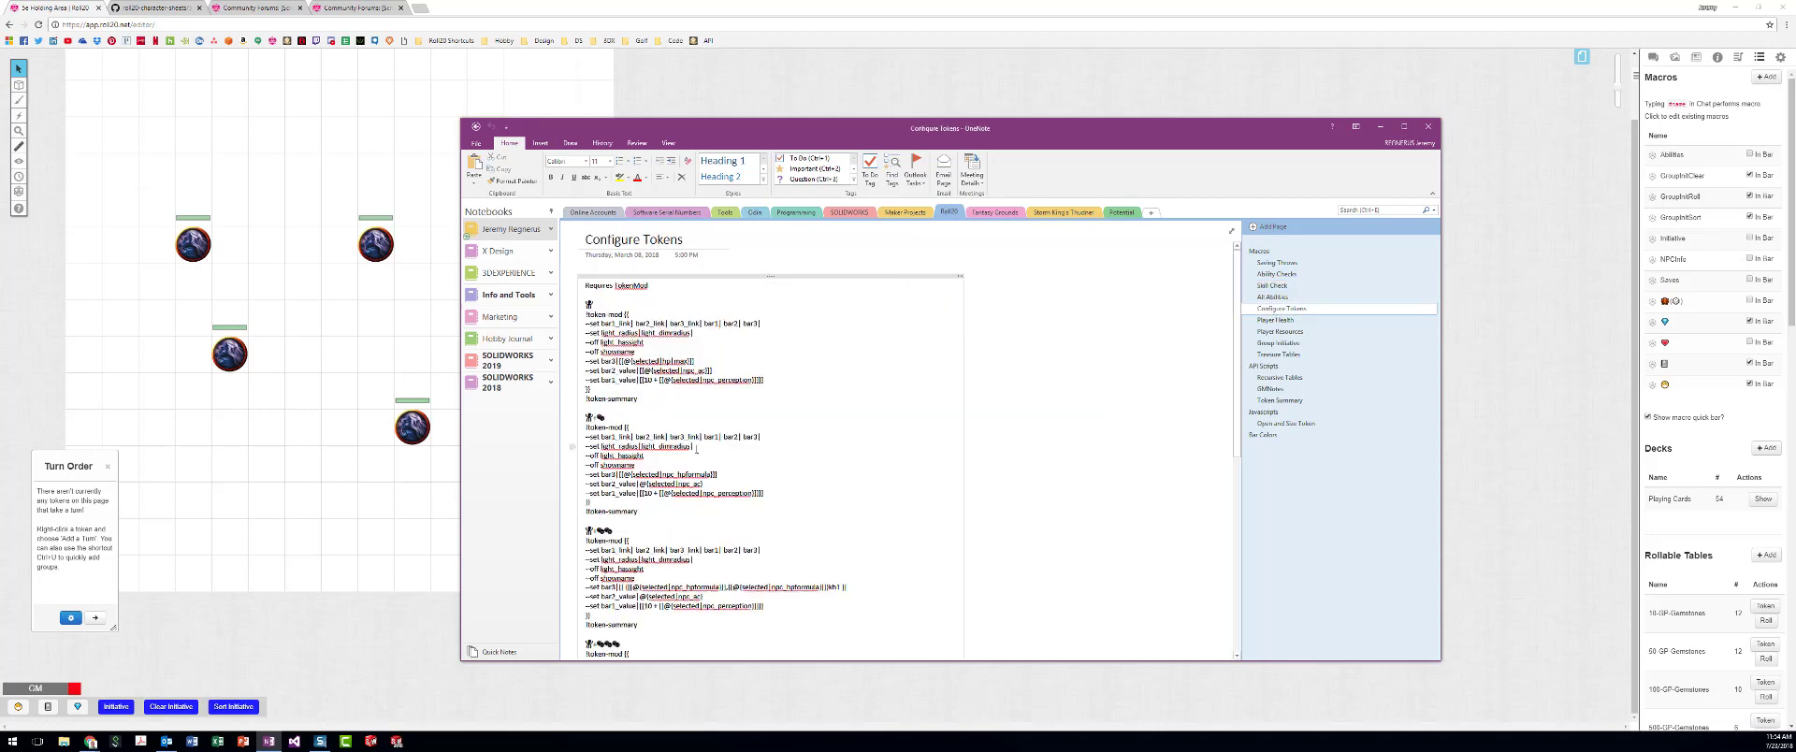
{"action": "scroll", "coordinate": [698, 449], "scroll_direction": "down", "scroll_amount": 5}
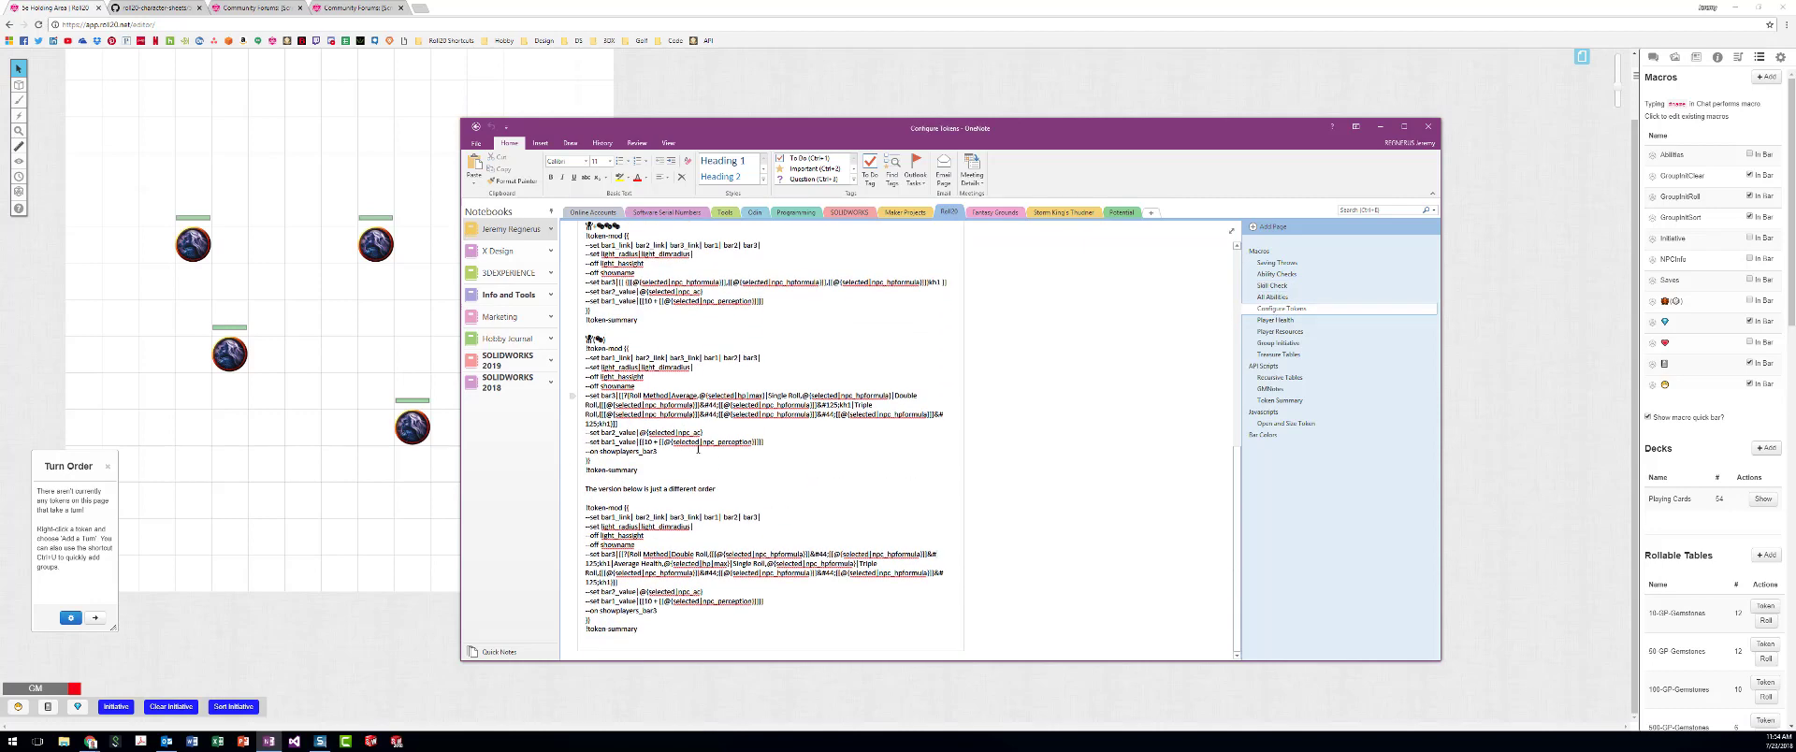
- Review the Player Health macros and read through the character macros on the Player Resources page
{"action": "left_click", "coordinate": [1274, 320]}
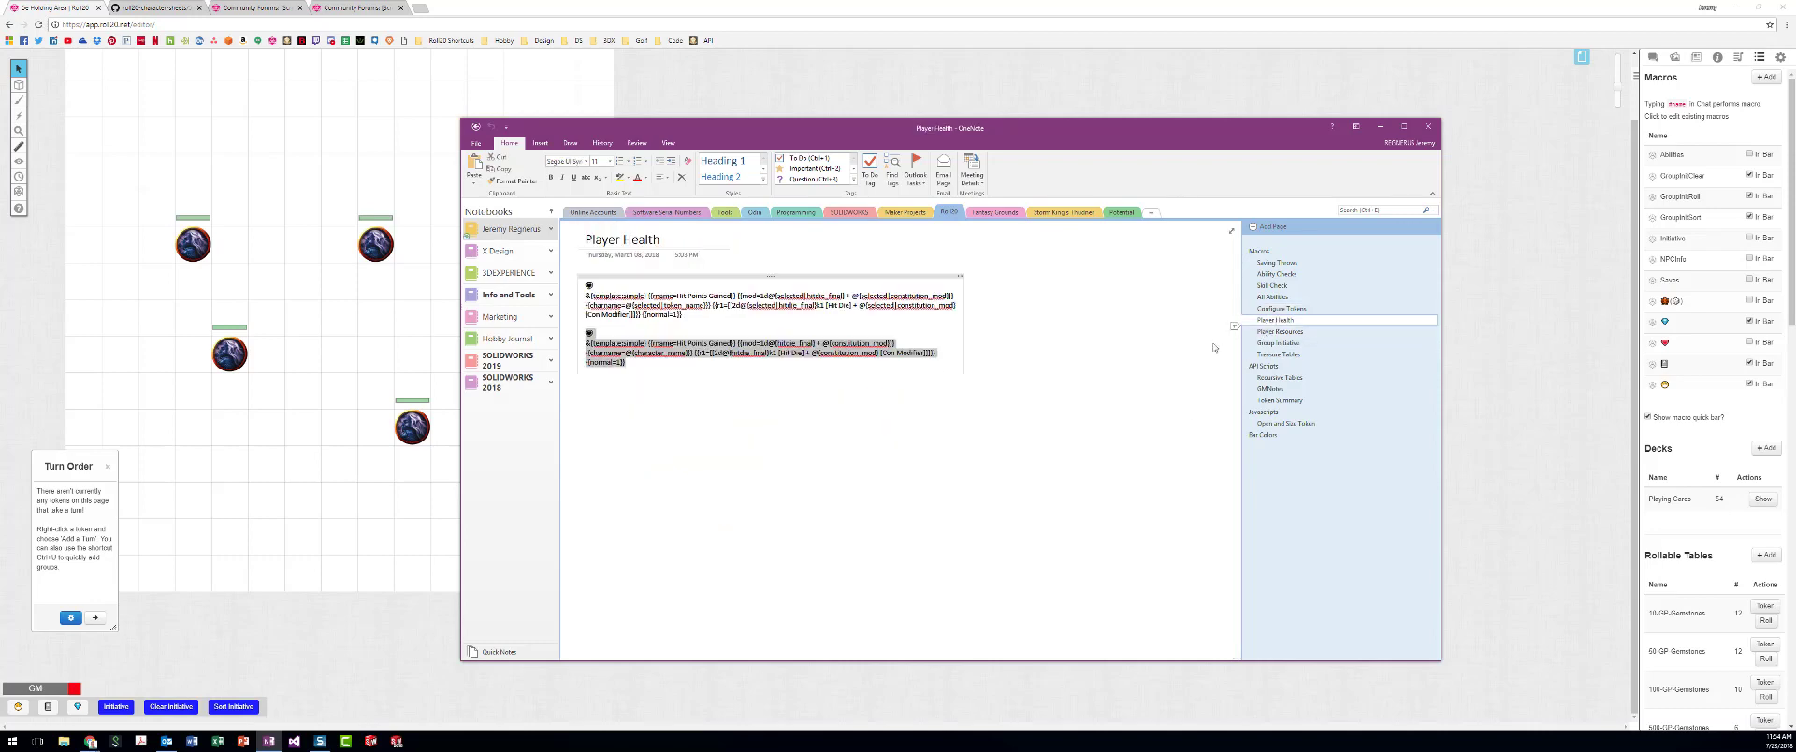
{"action": "left_click", "coordinate": [614, 335]}
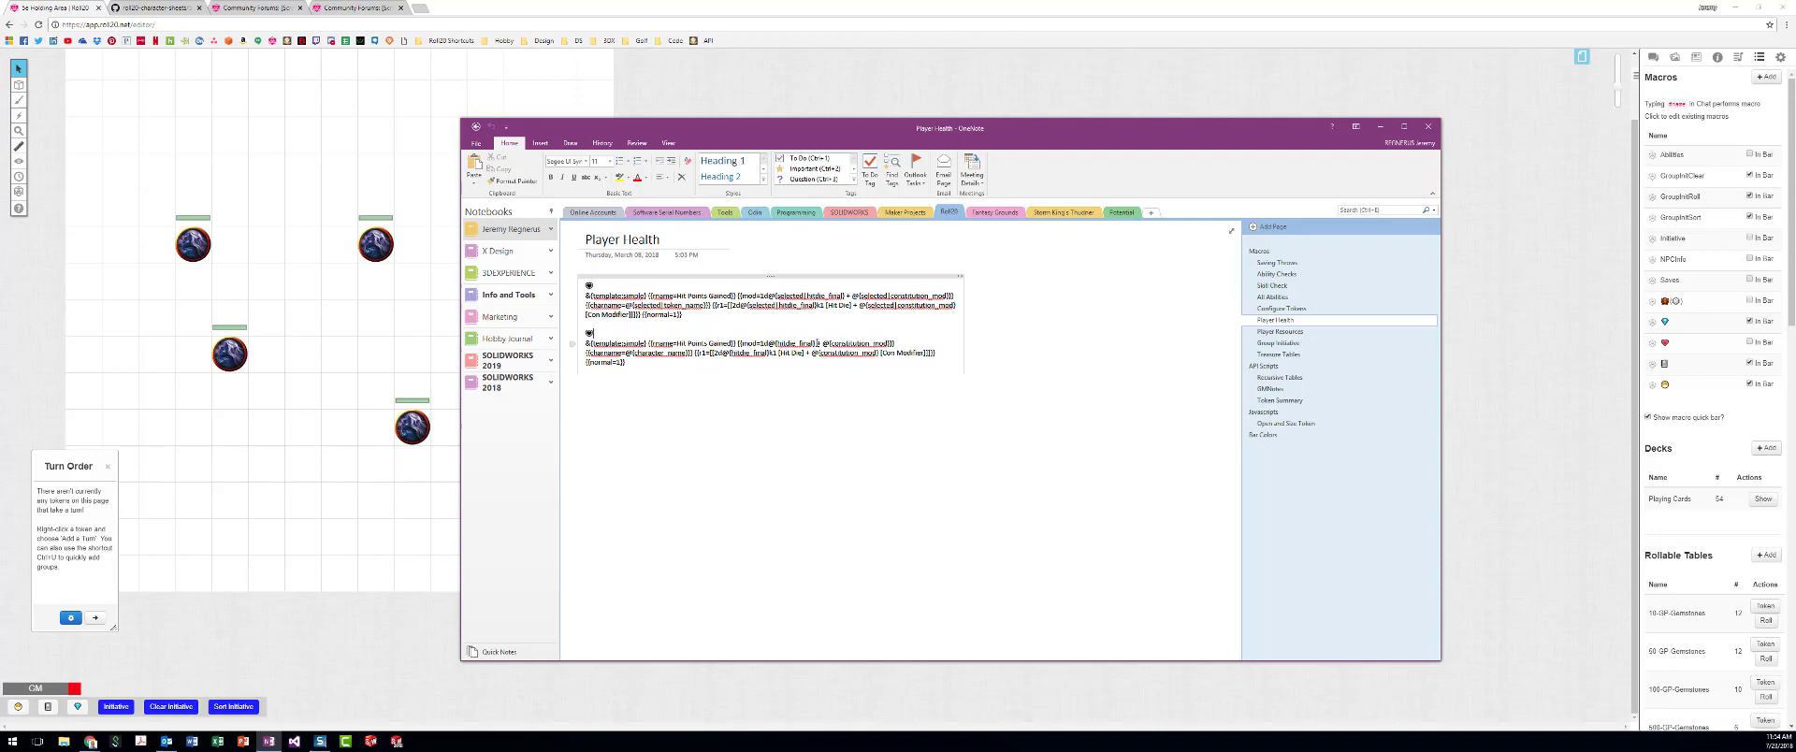
{"action": "left_click", "coordinate": [1280, 331]}
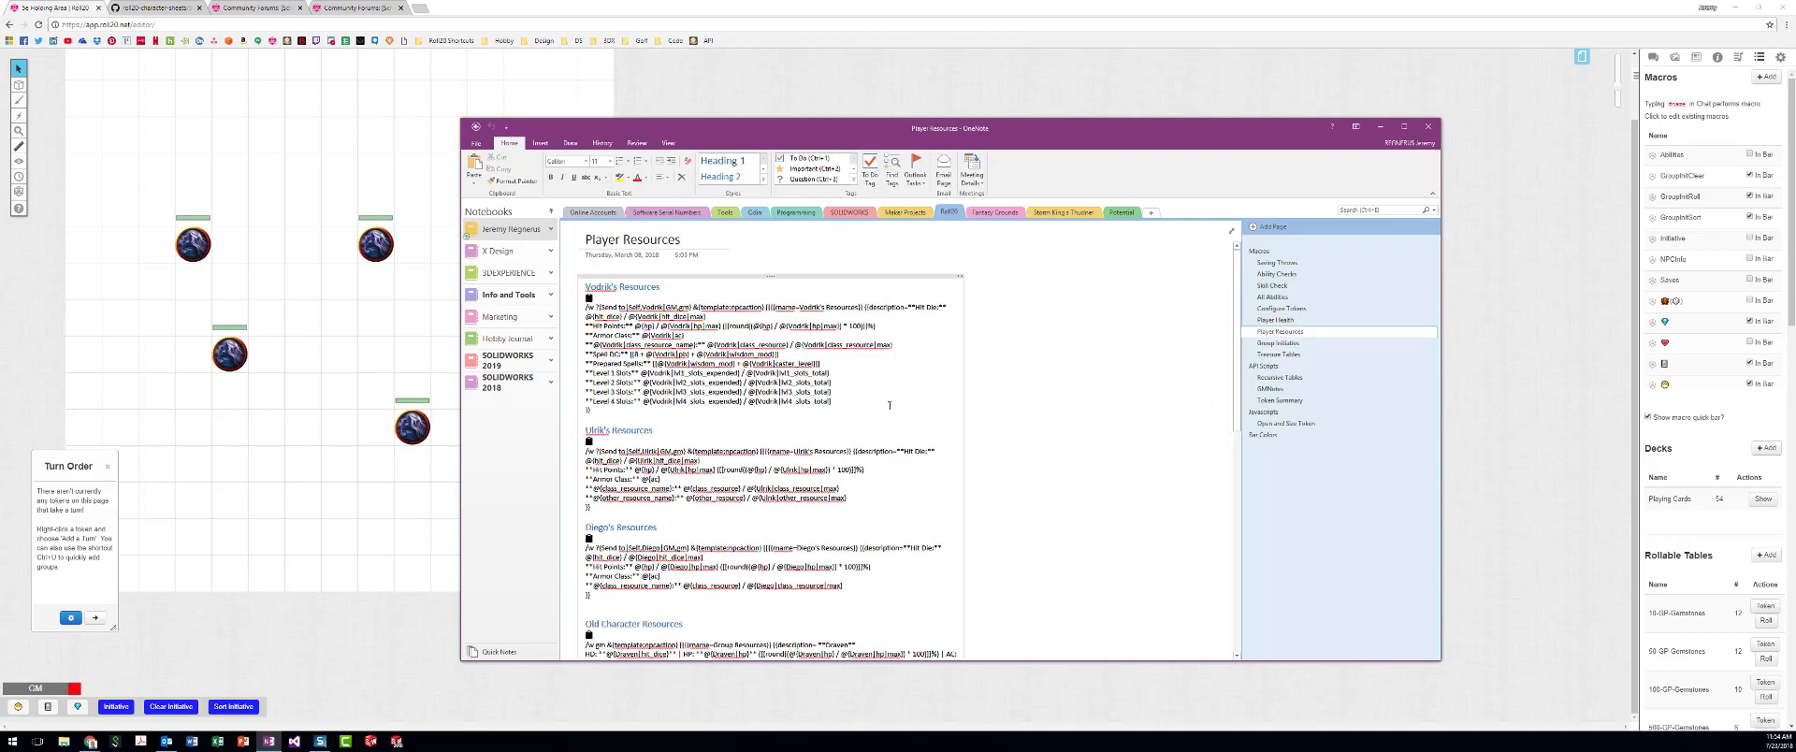
{"action": "scroll", "coordinate": [888, 405], "scroll_direction": "down", "scroll_amount": 10}
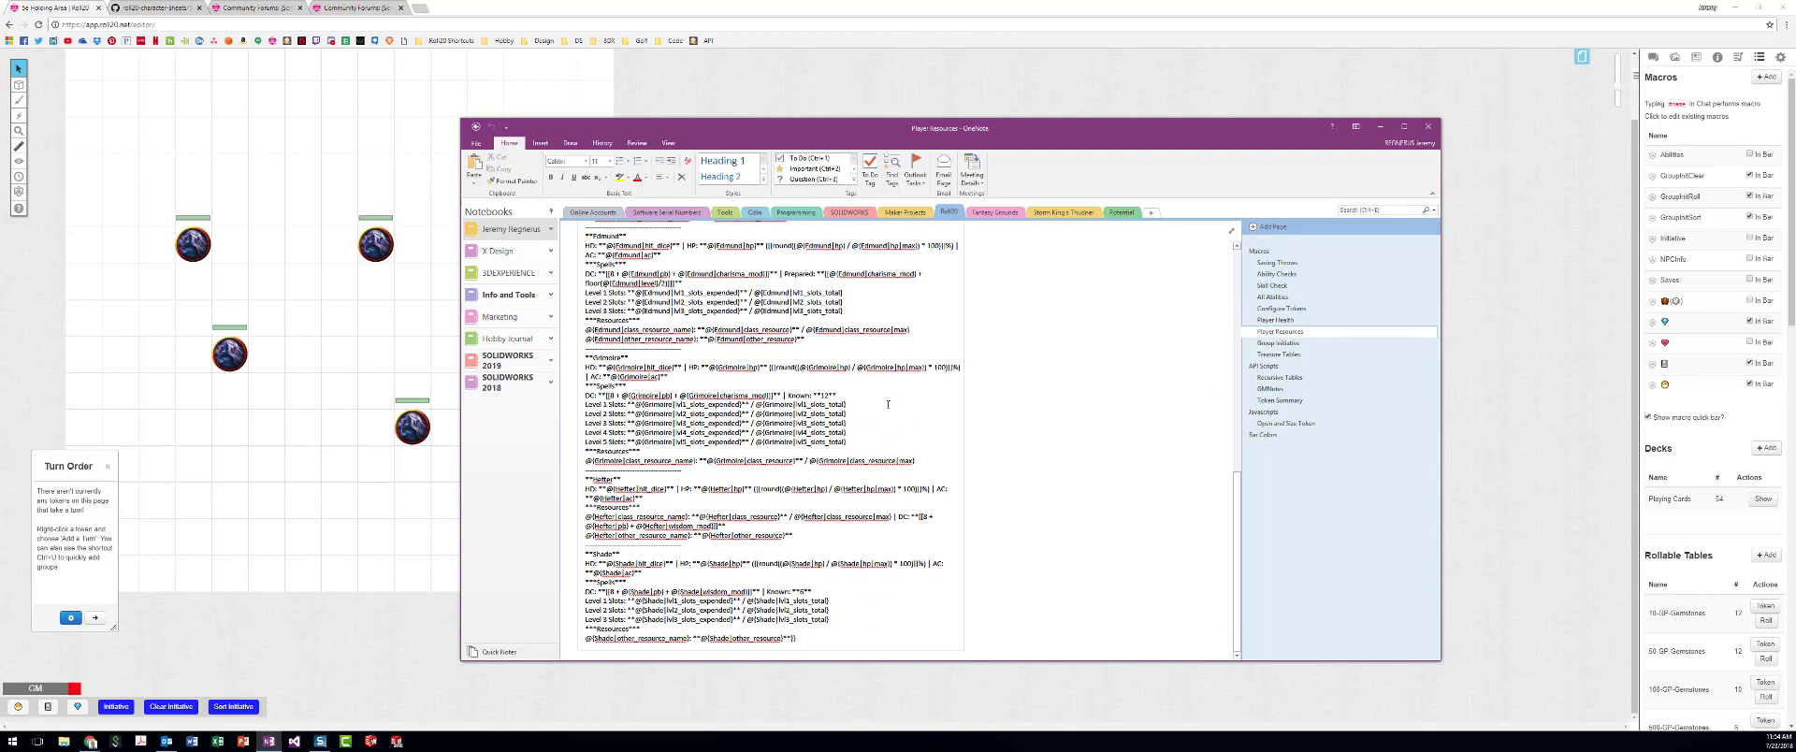
{"action": "scroll", "coordinate": [943, 442], "scroll_direction": "up", "scroll_amount": 10}
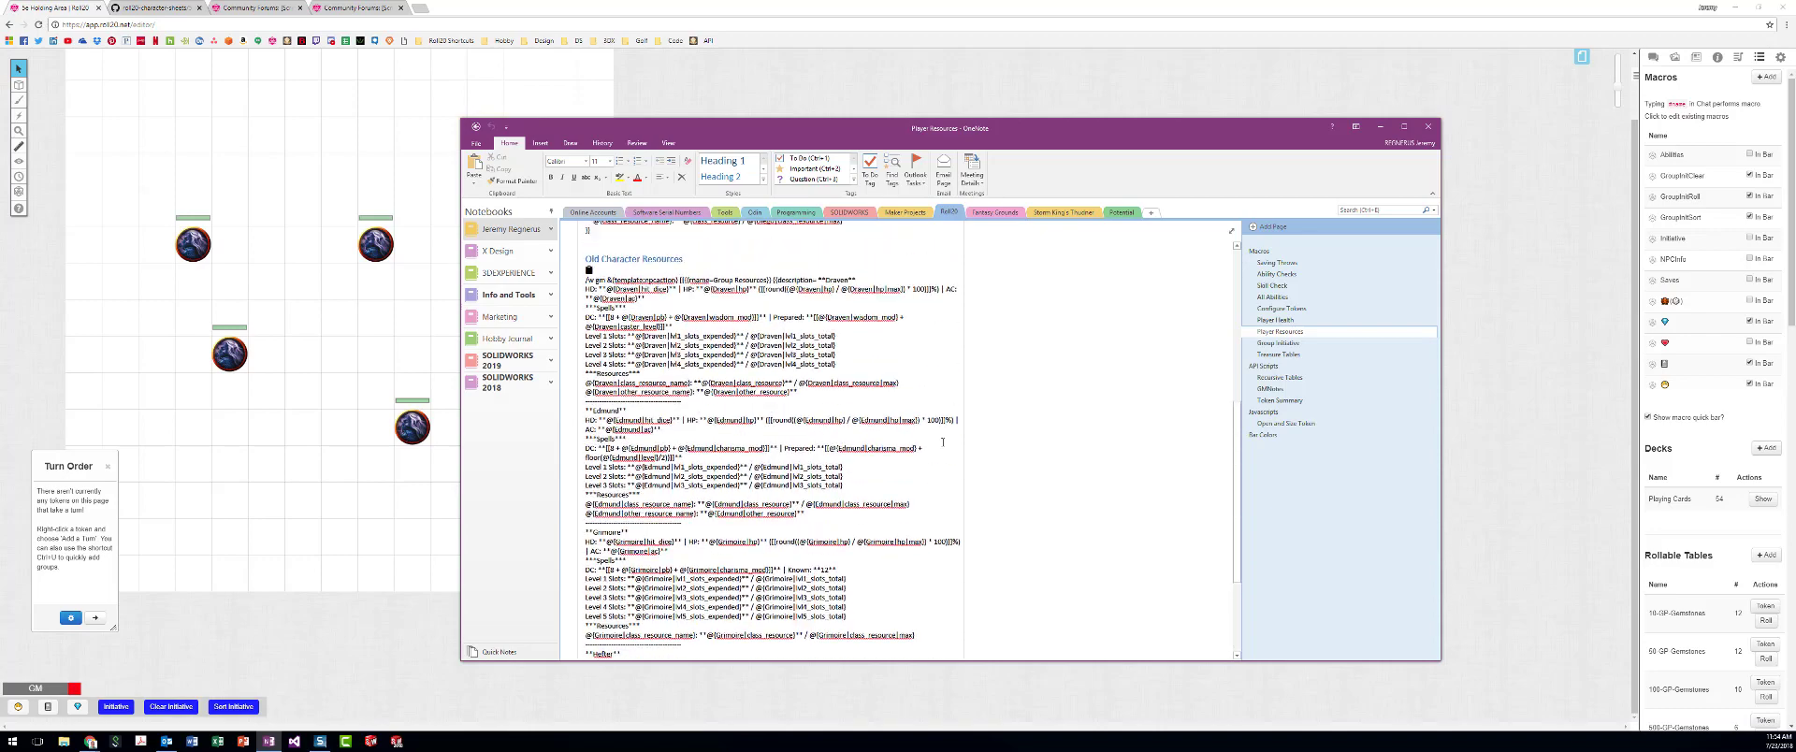
- Review the Group Initiative and Treasure Tables macro pages and the Recursive Tables API script page
{"action": "left_click", "coordinate": [1290, 343]}
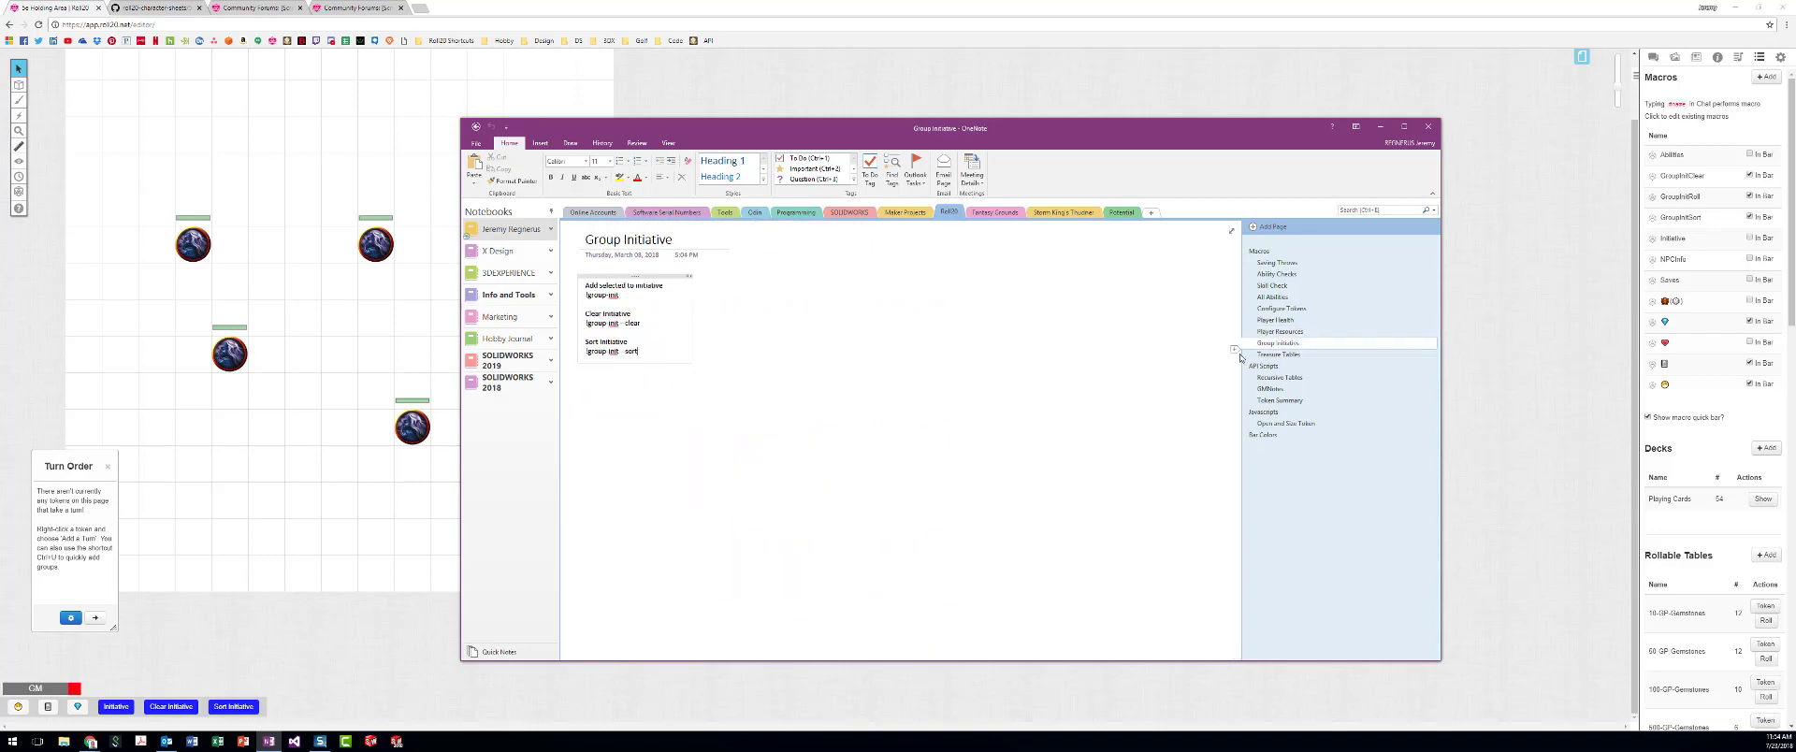
{"action": "left_click", "coordinate": [1278, 355]}
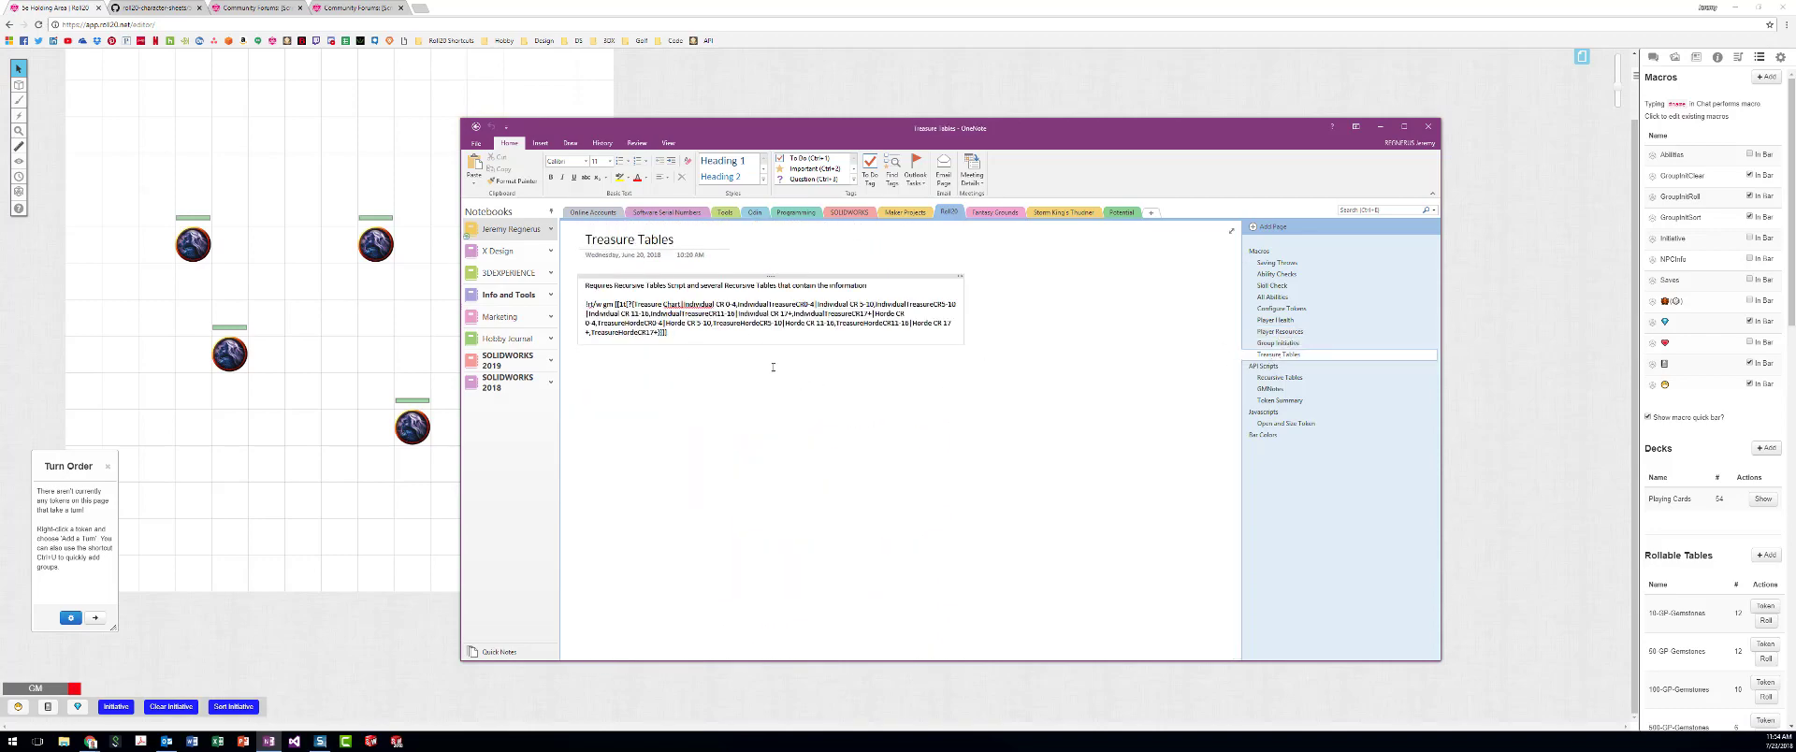
{"action": "left_click", "coordinate": [1280, 377]}
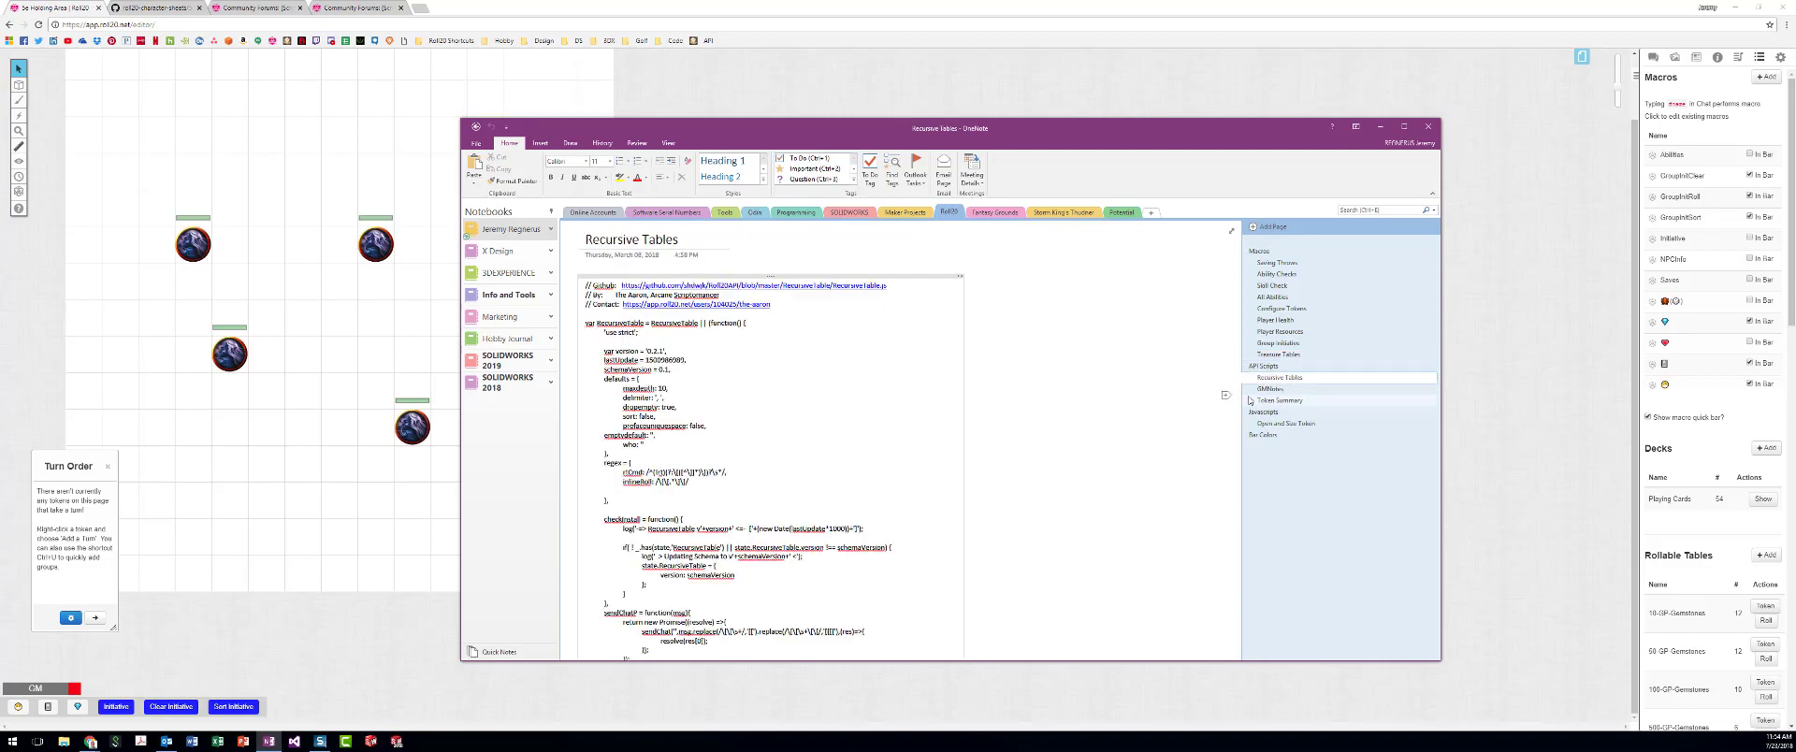
- Review the Recursive Tables, GMNotes and Token Summary script pages and the Bar Colors page, and move the notes window off the map
{"action": "scroll", "coordinate": [826, 413], "scroll_direction": "down", "scroll_amount": 20}
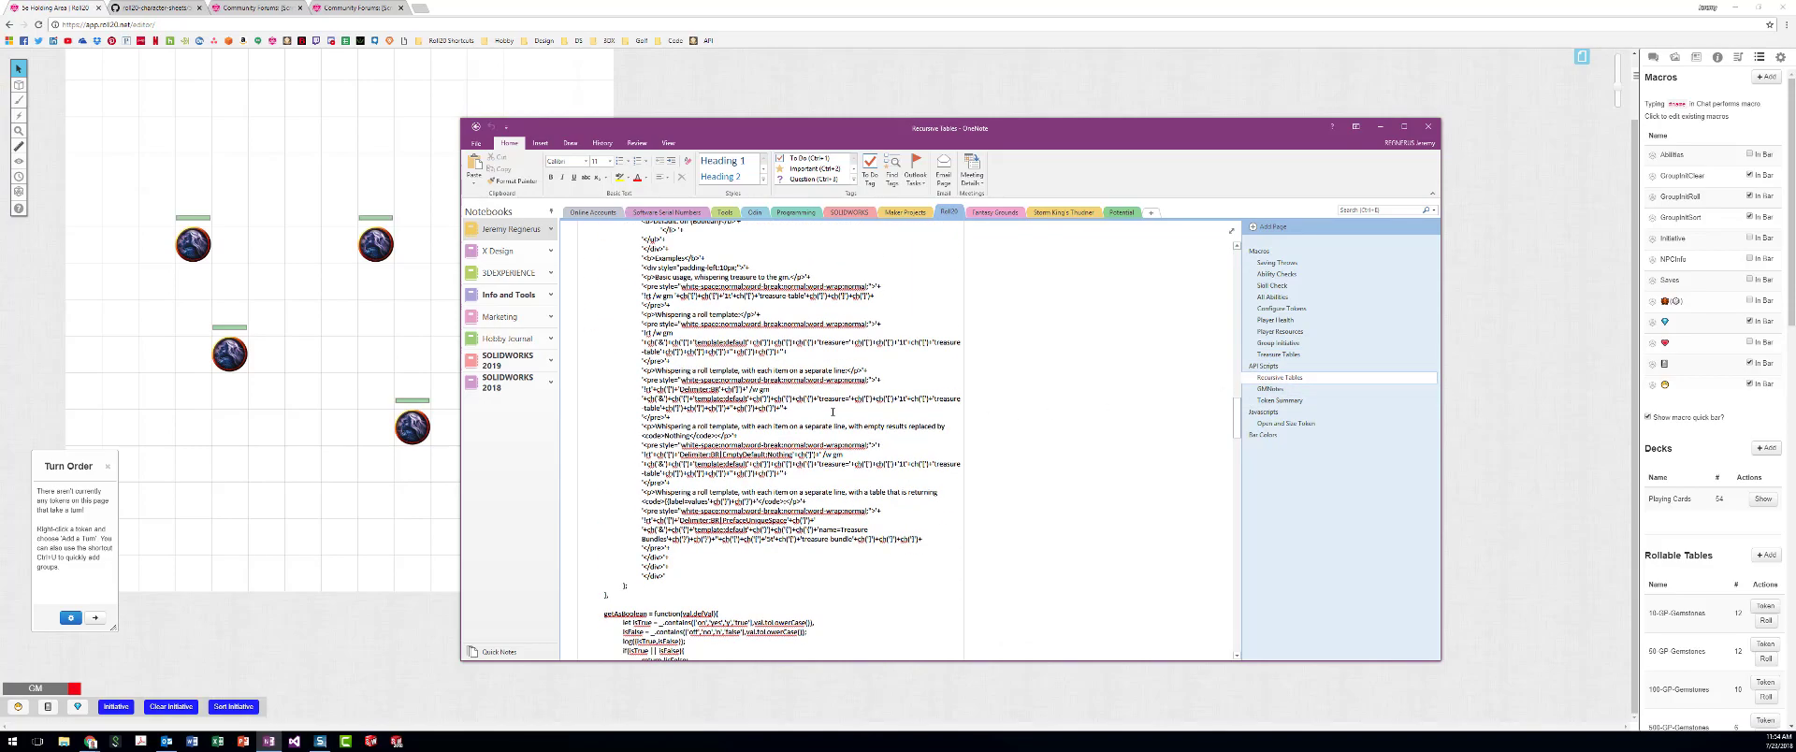
{"action": "left_click", "coordinate": [1282, 389]}
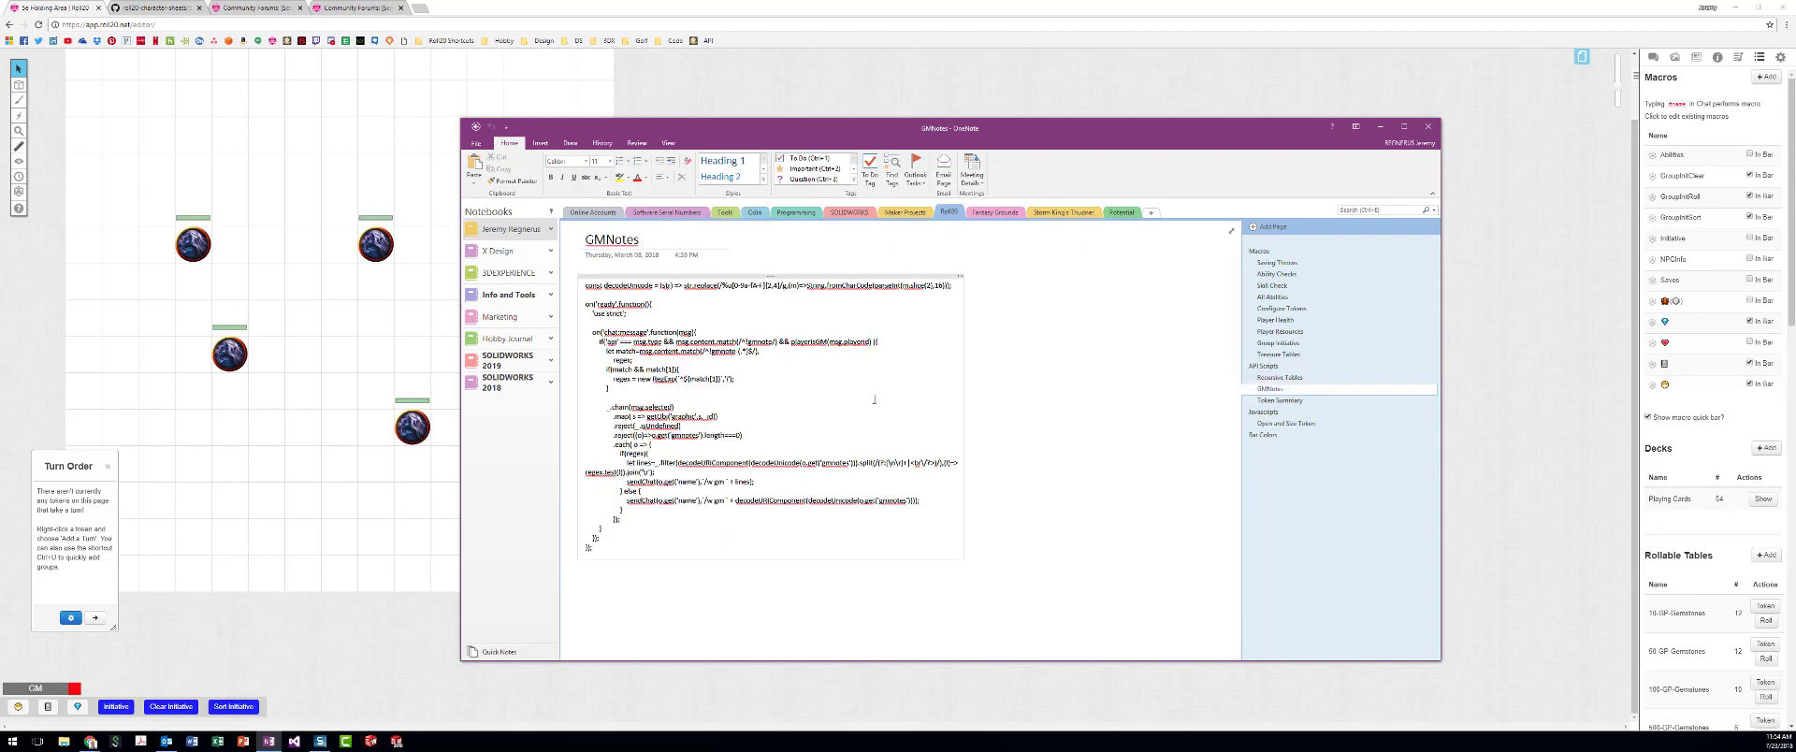
{"action": "left_click", "coordinate": [1249, 399]}
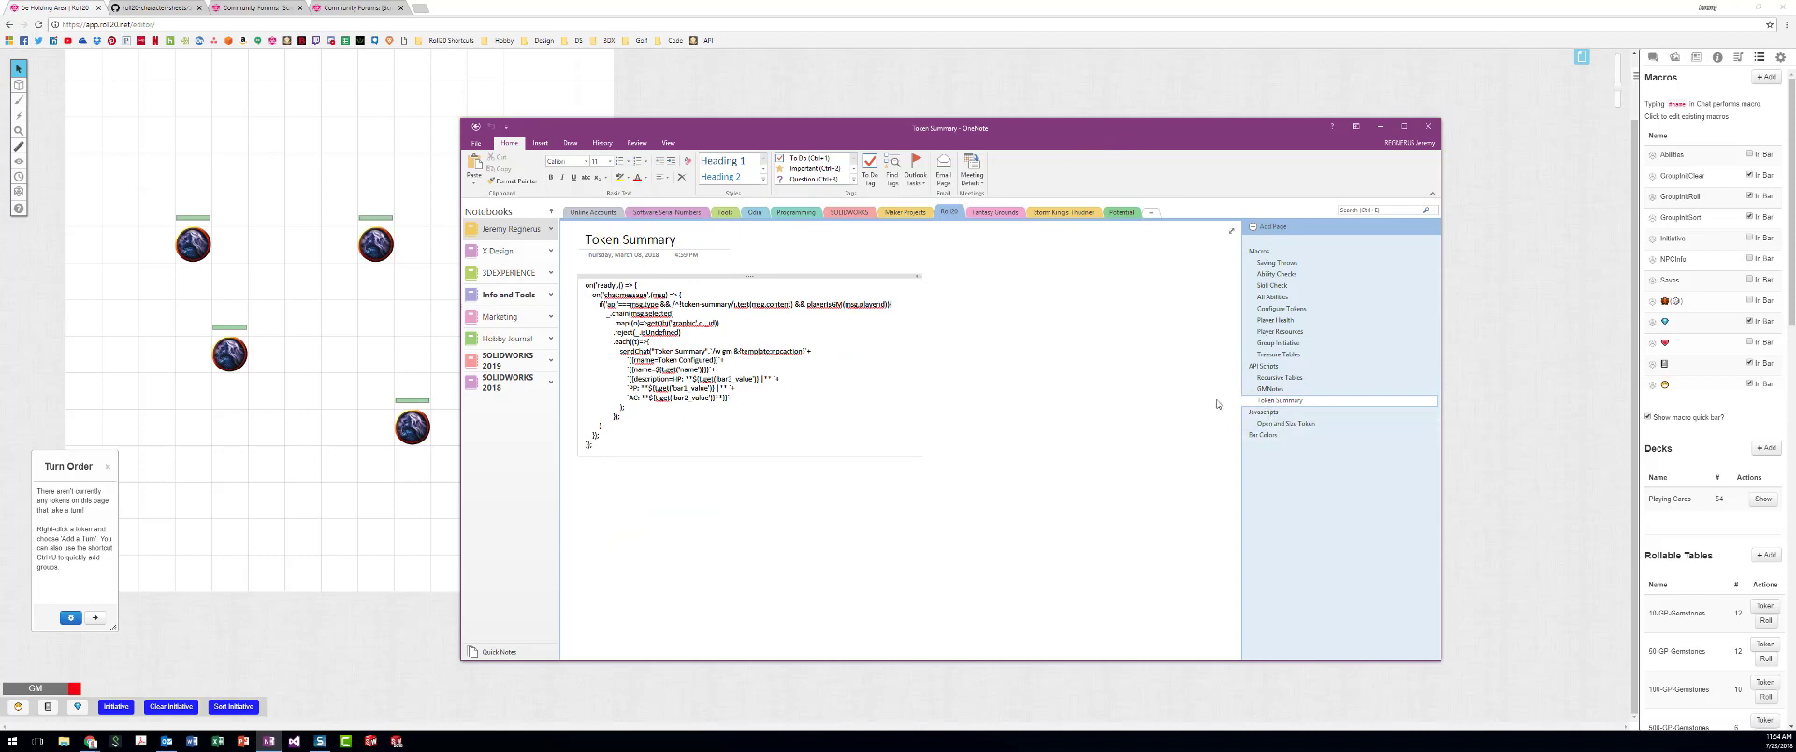
{"action": "left_click", "coordinate": [1263, 434]}
{"action": "left_click_drag", "start_coordinate": [883, 128], "coordinate": [0, 468]}
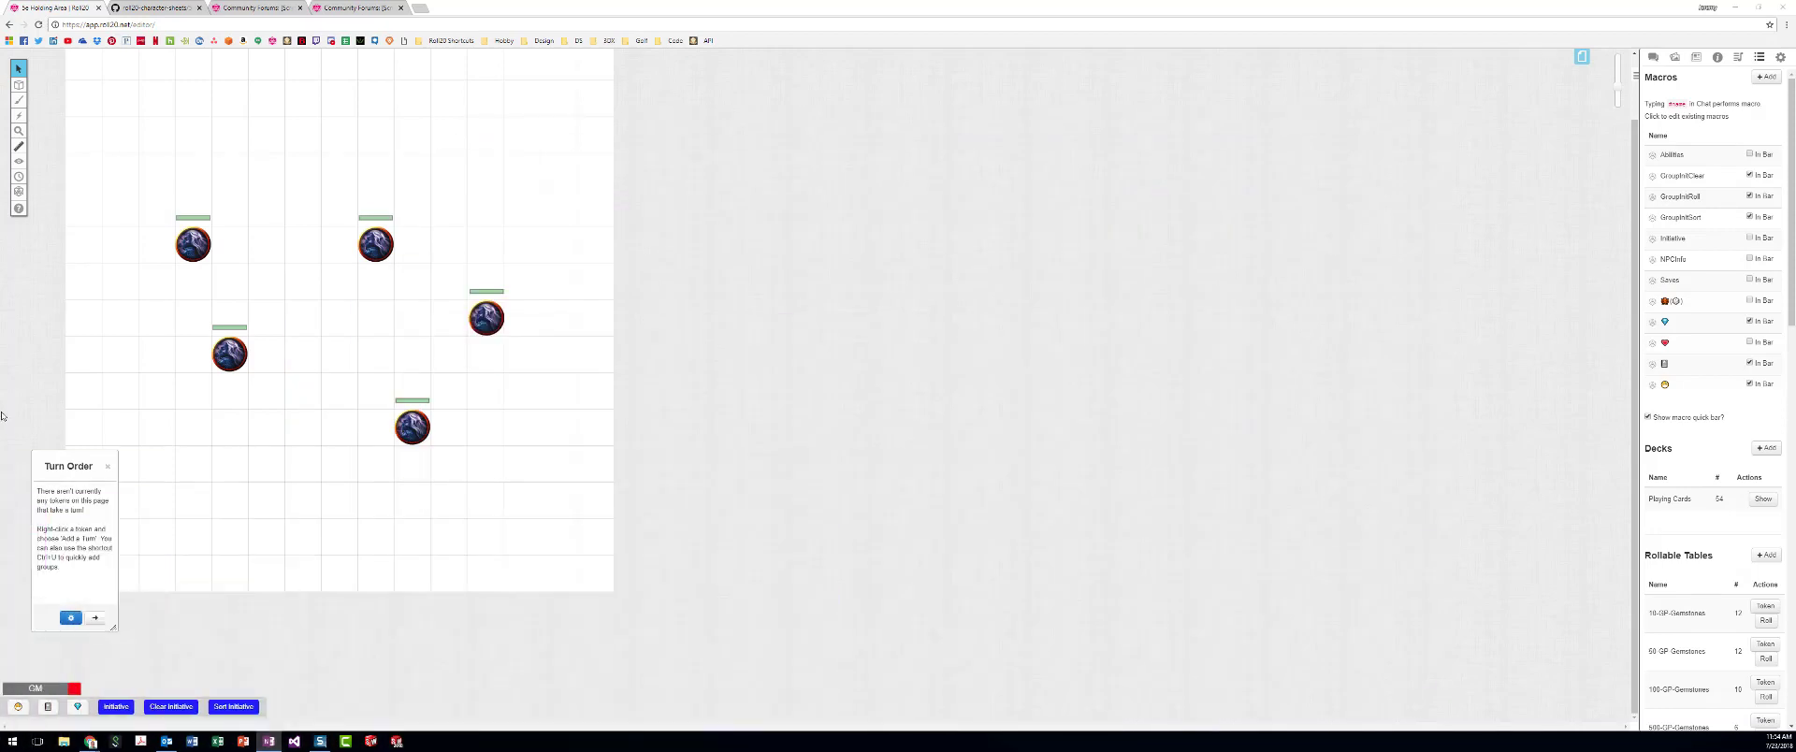
- Run the token configuration macro on the upper-left Assassin token and look through its Roll Method options
{"action": "left_click", "coordinate": [193, 245]}
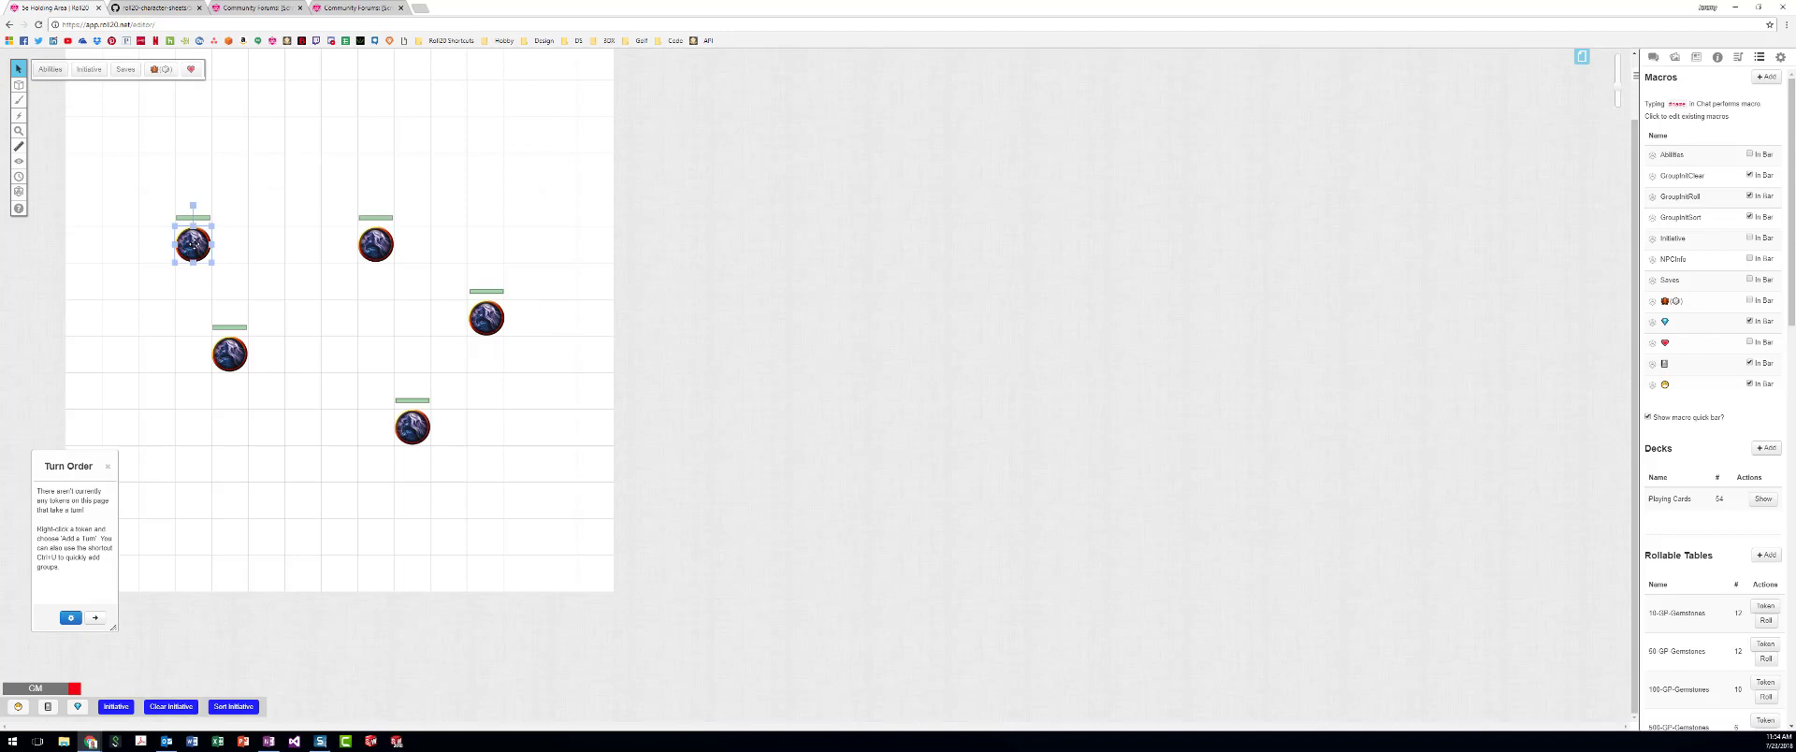
{"action": "left_click", "coordinate": [157, 73]}
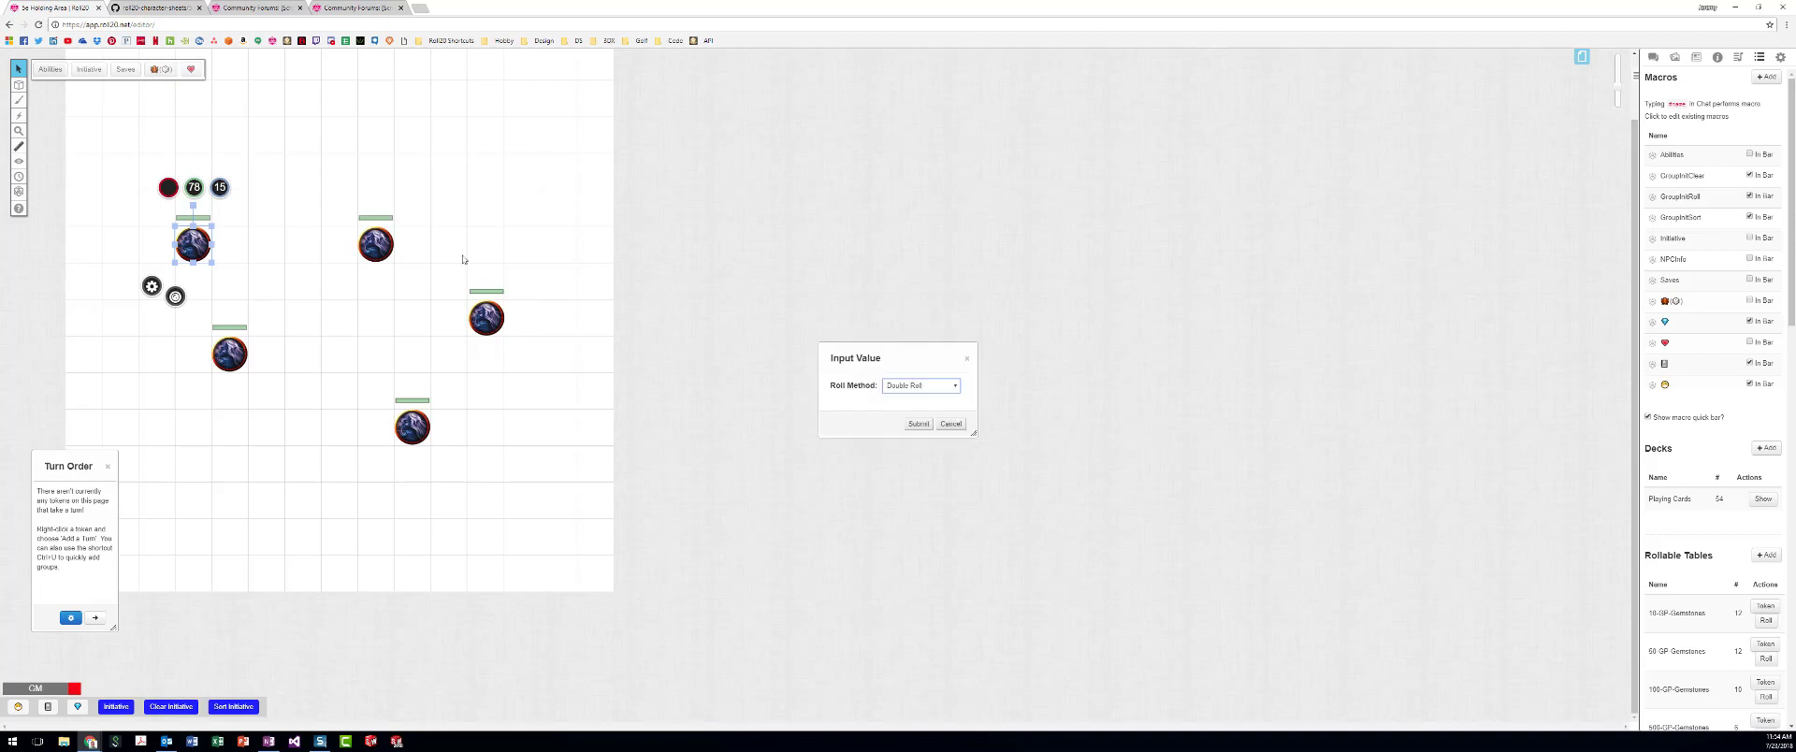
{"action": "left_click", "coordinate": [923, 386]}
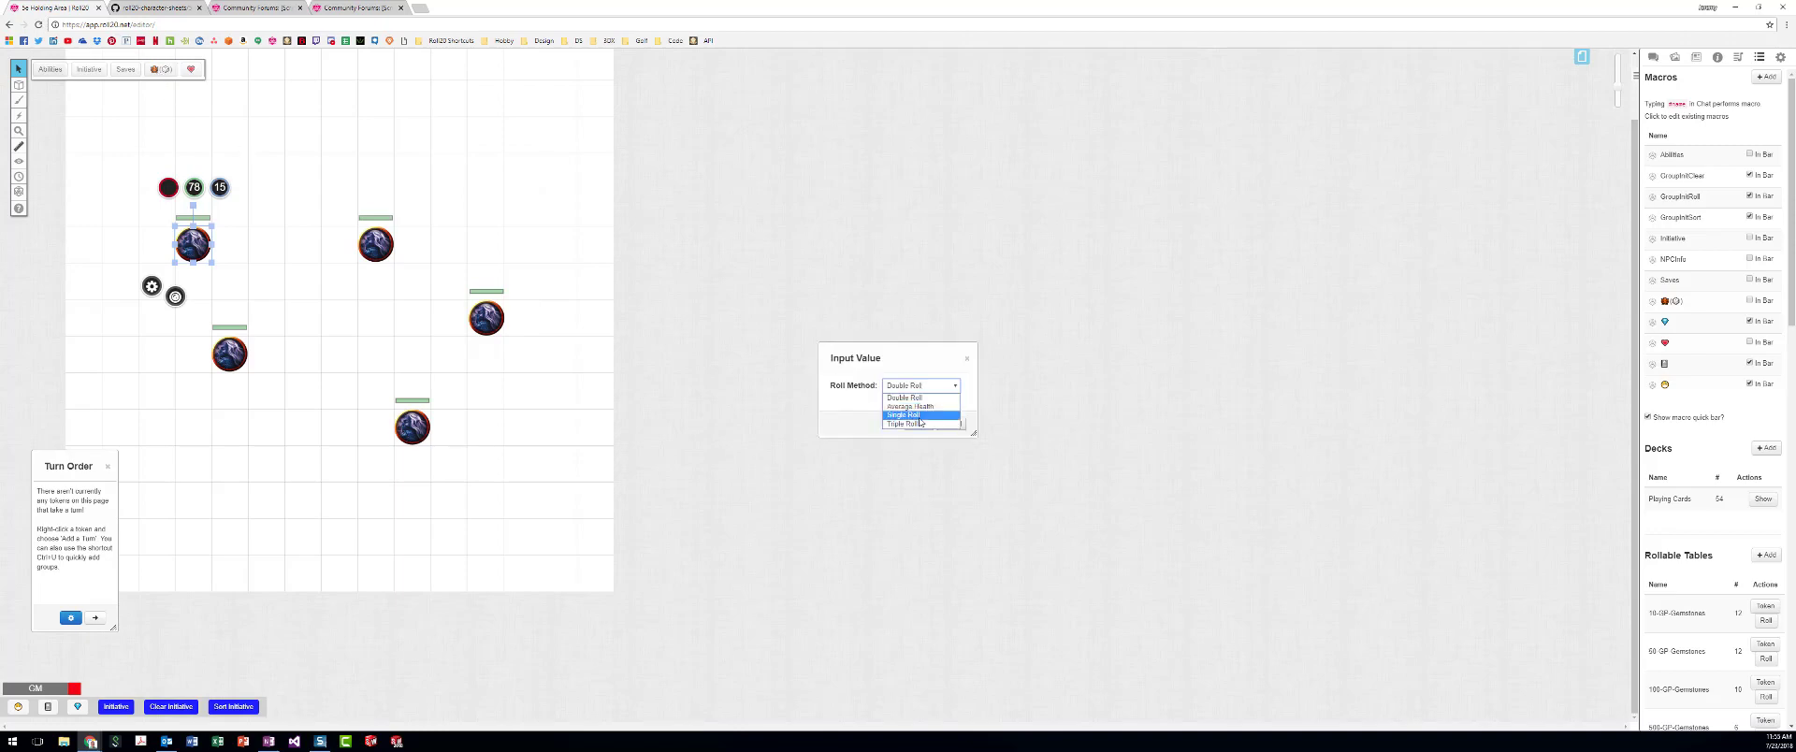
{"action": "left_click", "coordinate": [957, 386]}
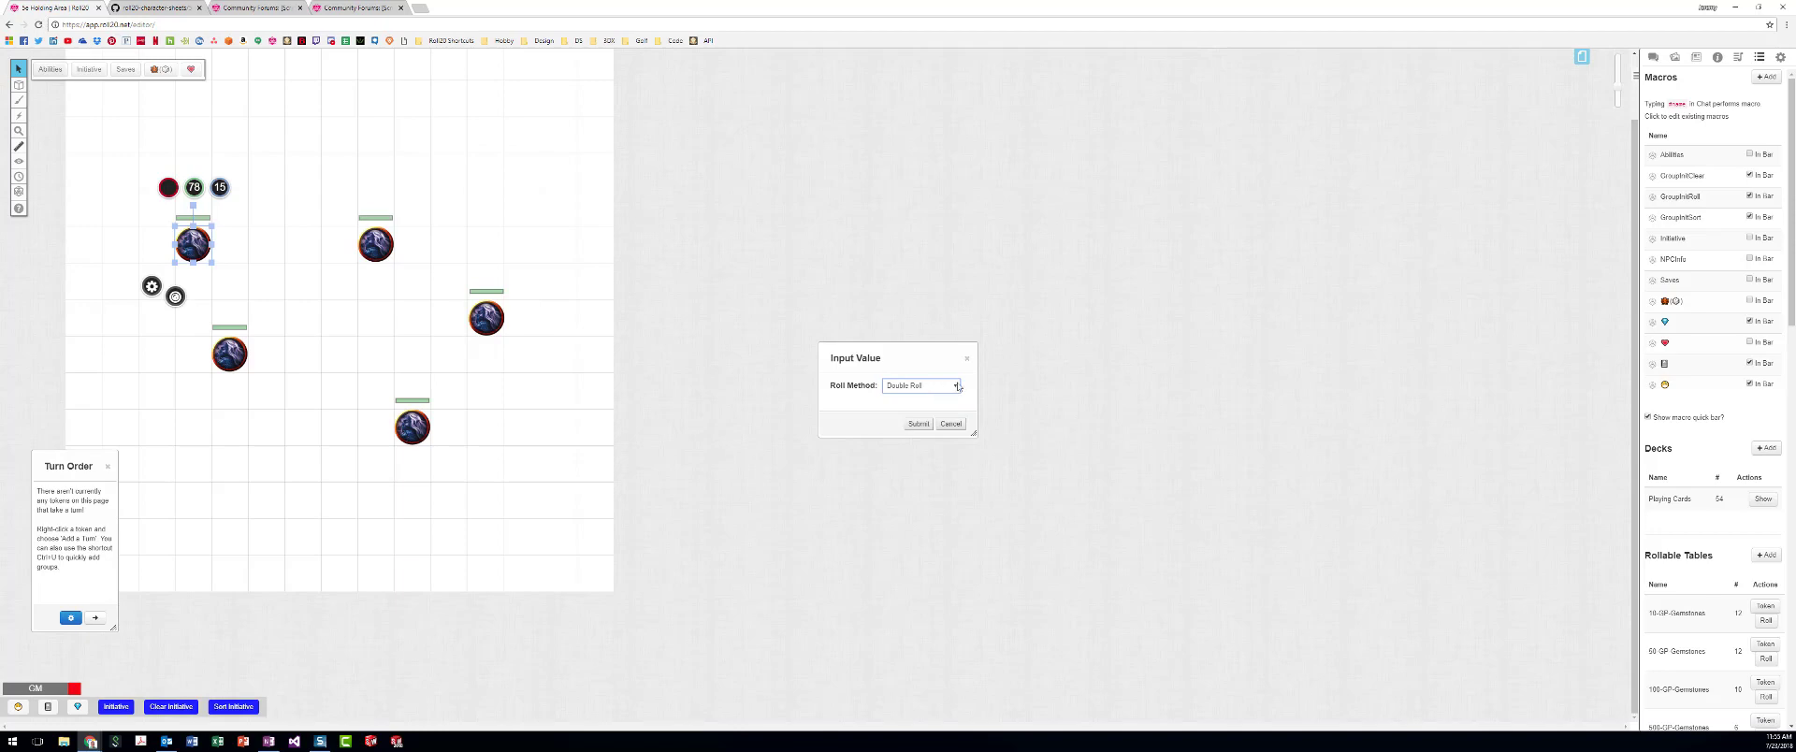
- Open the Assassin's character sheet from the journal, examine its hit points, move it aside and close it
{"action": "left_click", "coordinate": [1696, 57]}
{"action": "left_click", "coordinate": [1676, 121]}
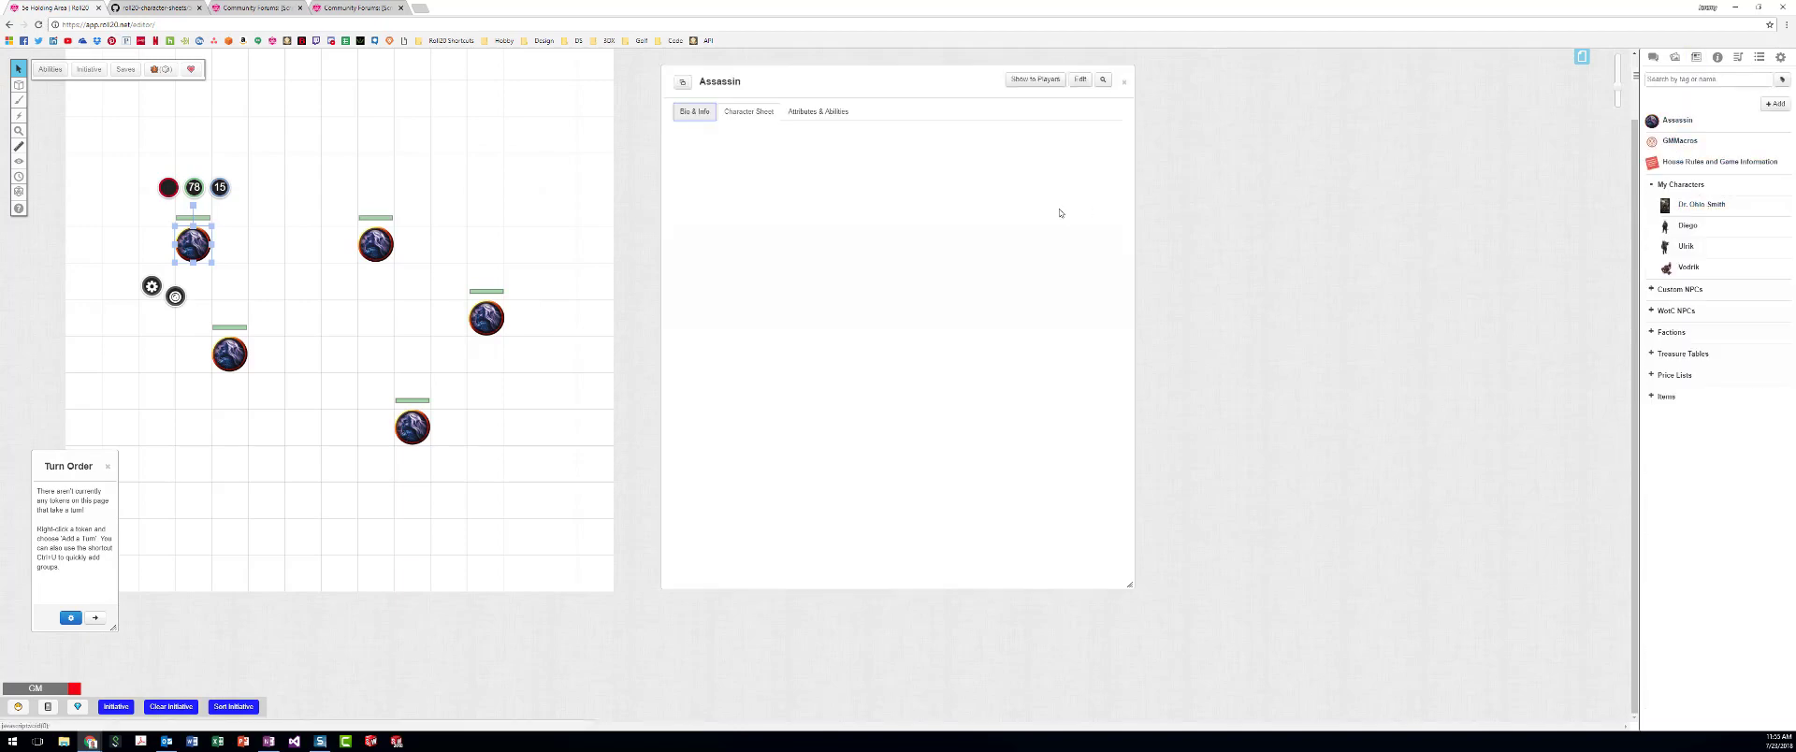
{"action": "left_click", "coordinate": [748, 111]}
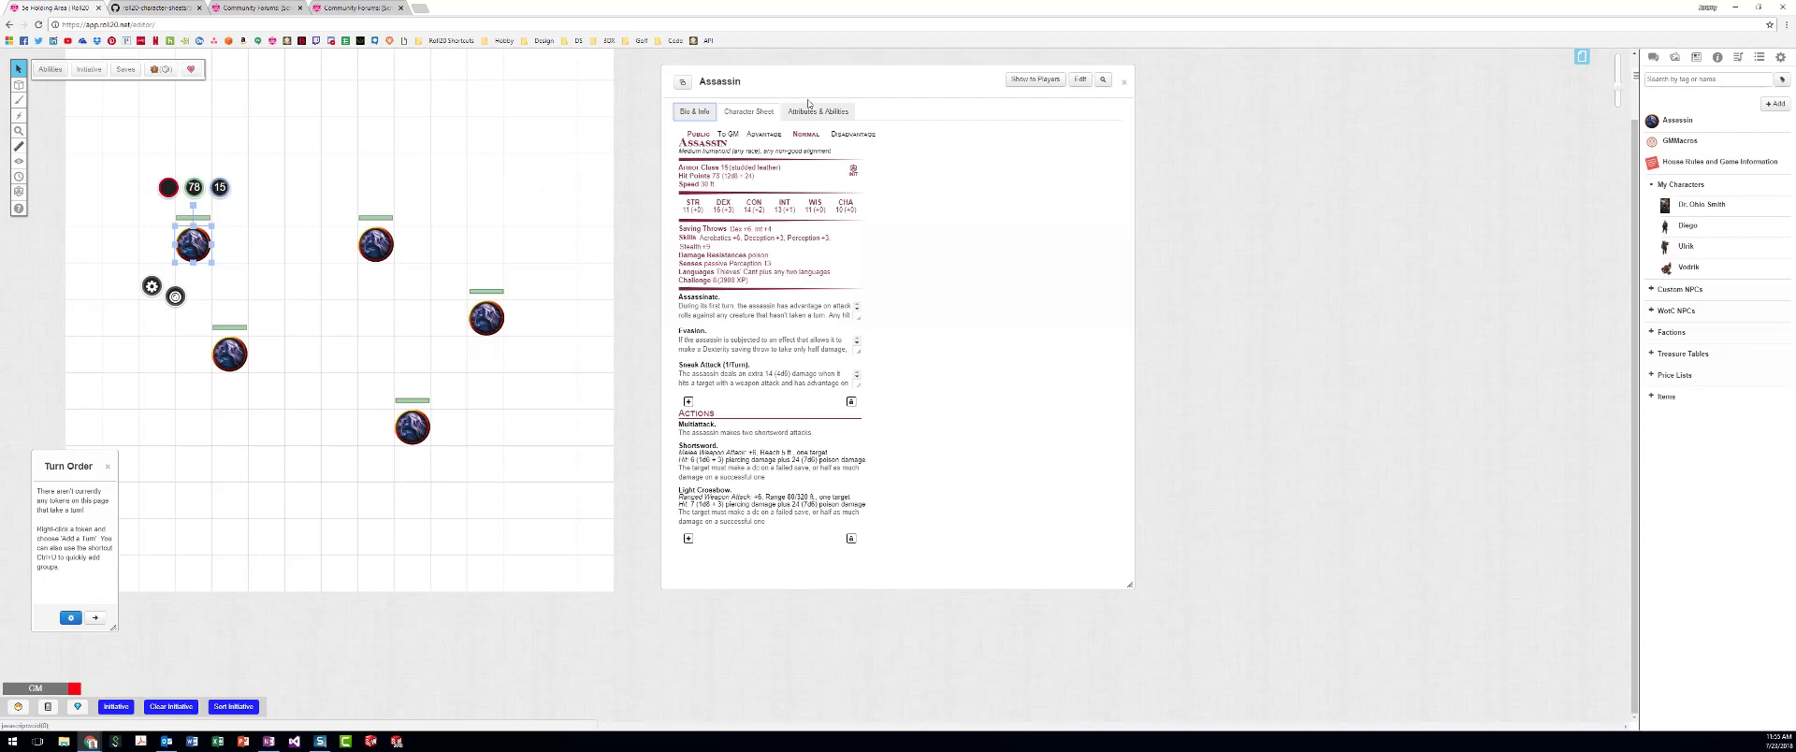
{"action": "left_click_drag", "start_coordinate": [815, 70], "coordinate": [1212, 71]}
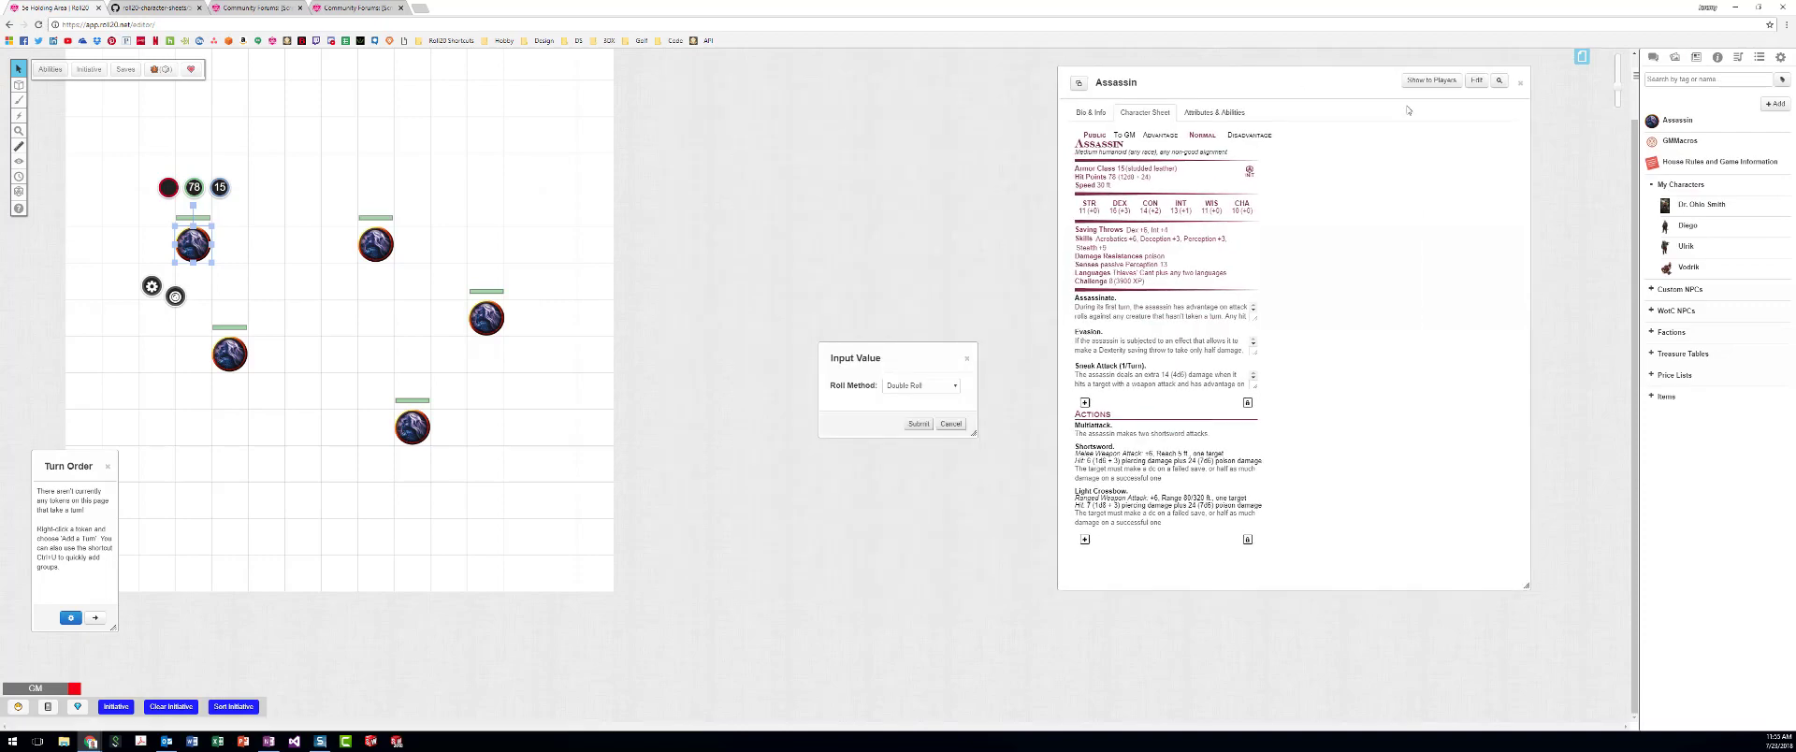
{"action": "left_click", "coordinate": [1519, 84]}
- Submit the configuration with the Double Roll method and reselect the Assassin token to check its created token actions
{"action": "left_click", "coordinate": [939, 388]}
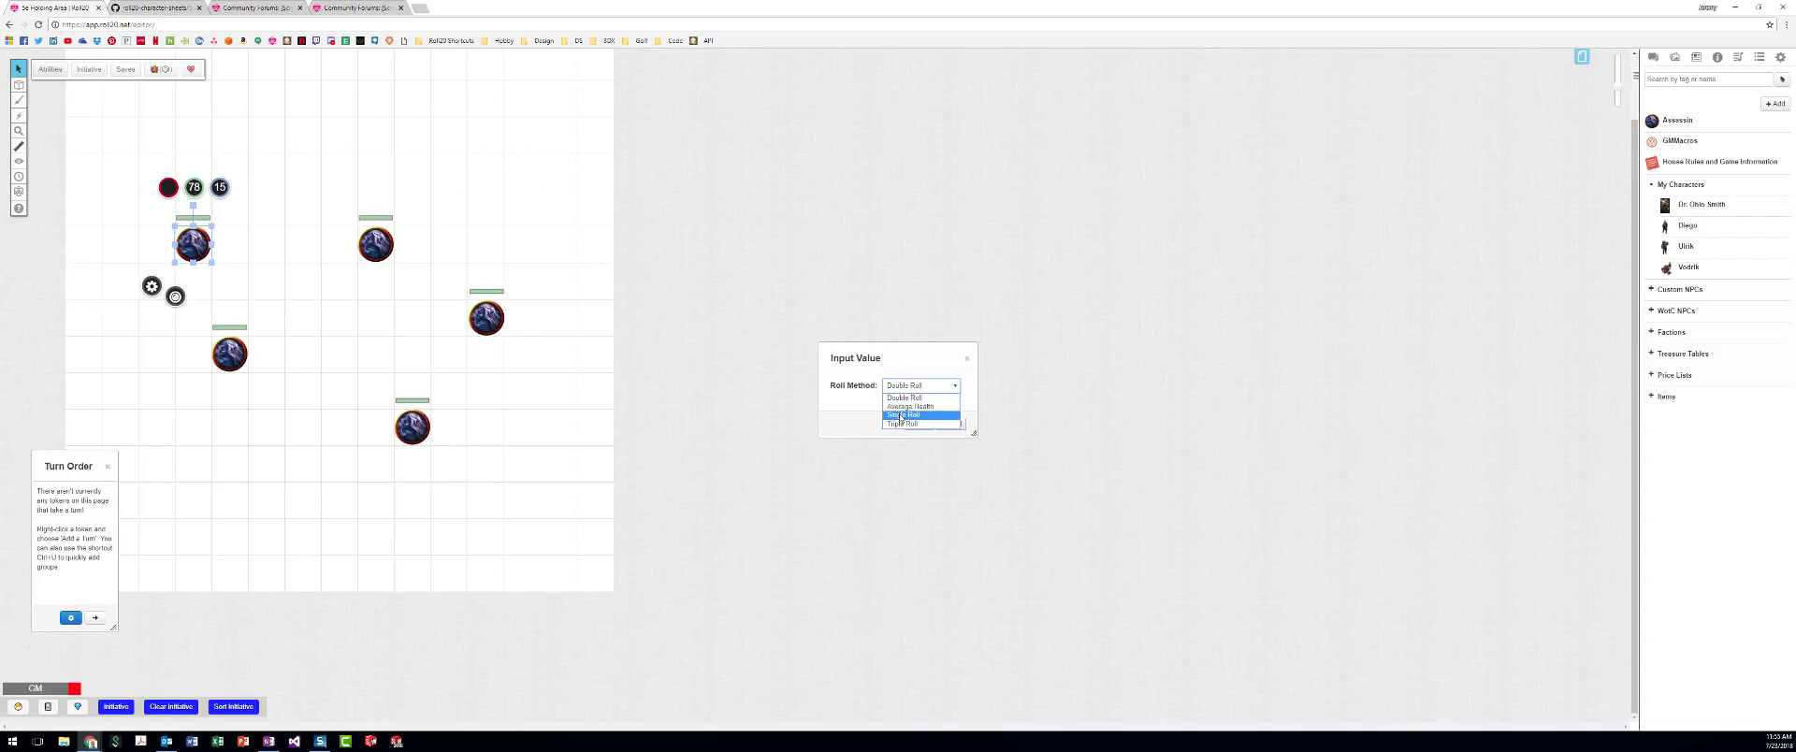
{"action": "left_click", "coordinate": [924, 398]}
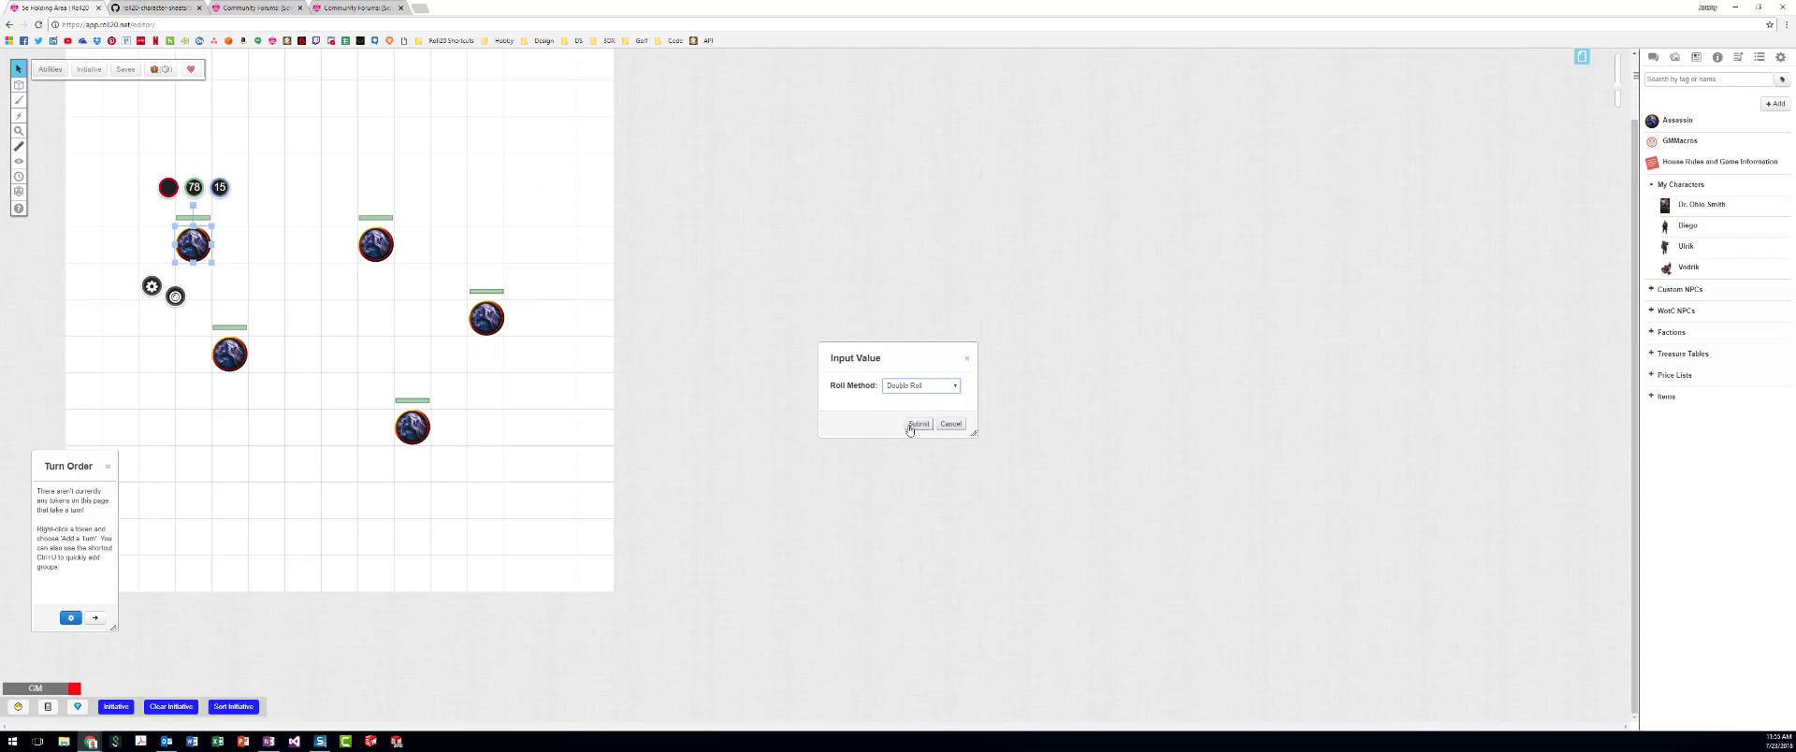
{"action": "left_click", "coordinate": [911, 426]}
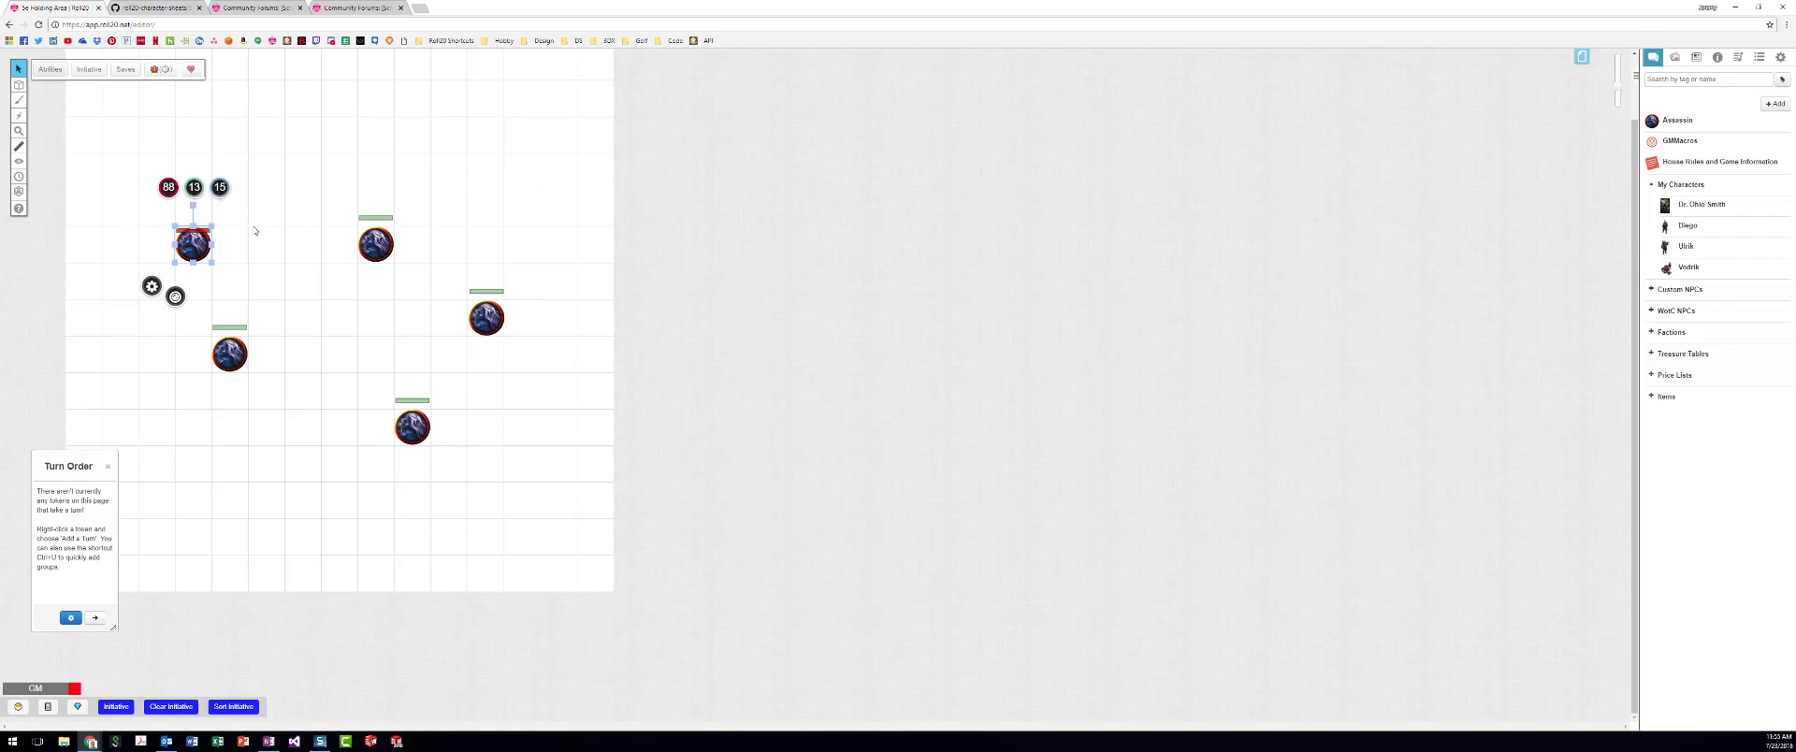
{"action": "left_click", "coordinate": [254, 230]}
{"action": "left_click", "coordinate": [193, 243]}
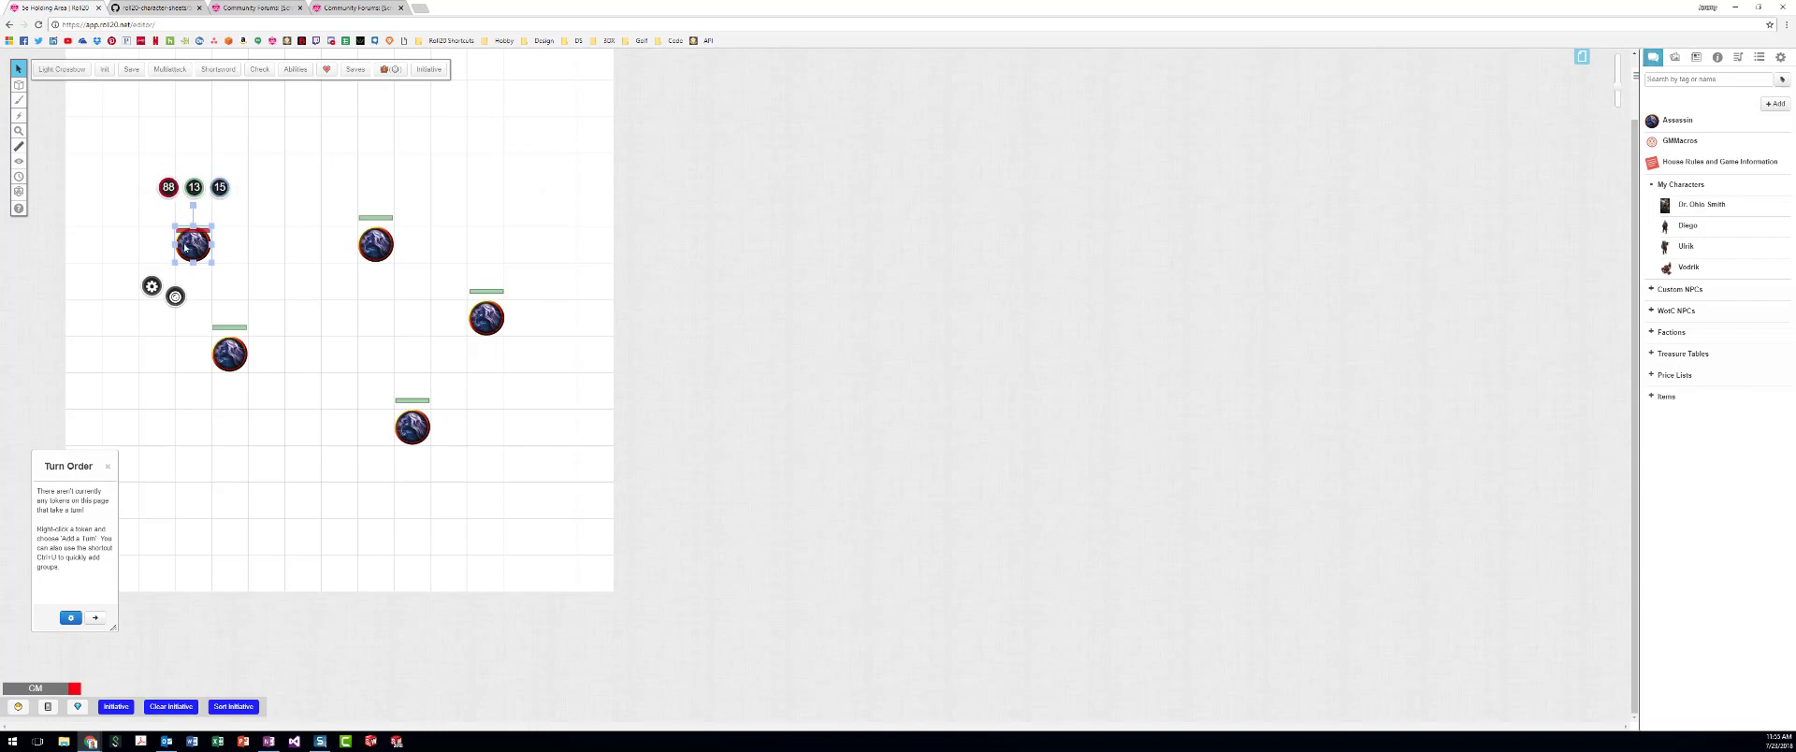
{"action": "left_click", "coordinate": [231, 248]}
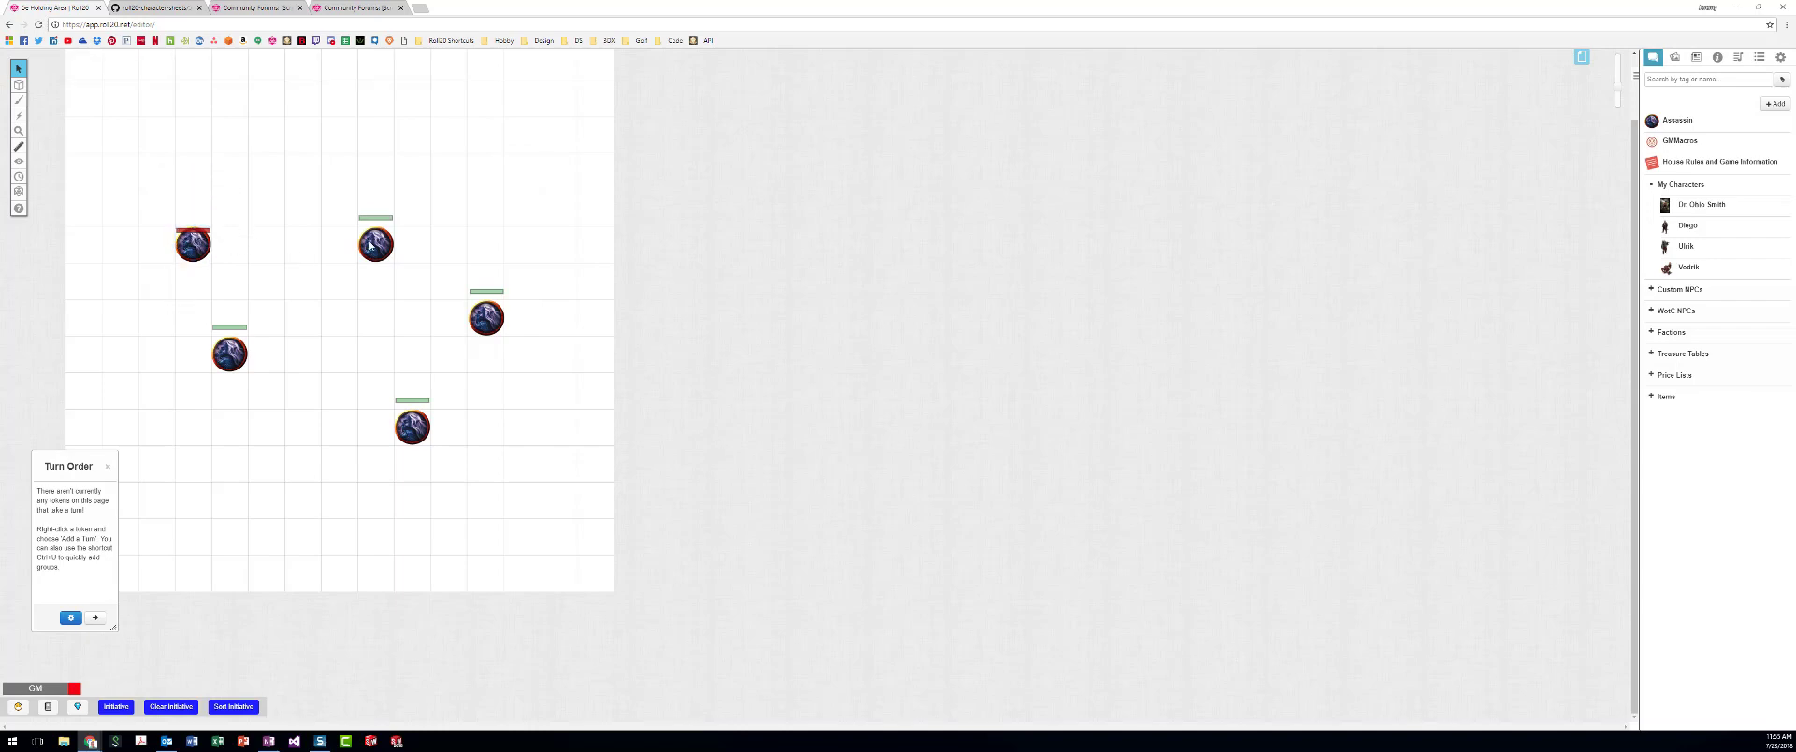
- Configure the four remaining Assassin tokens one by one with the Double Roll method
{"action": "left_click", "coordinate": [375, 244]}
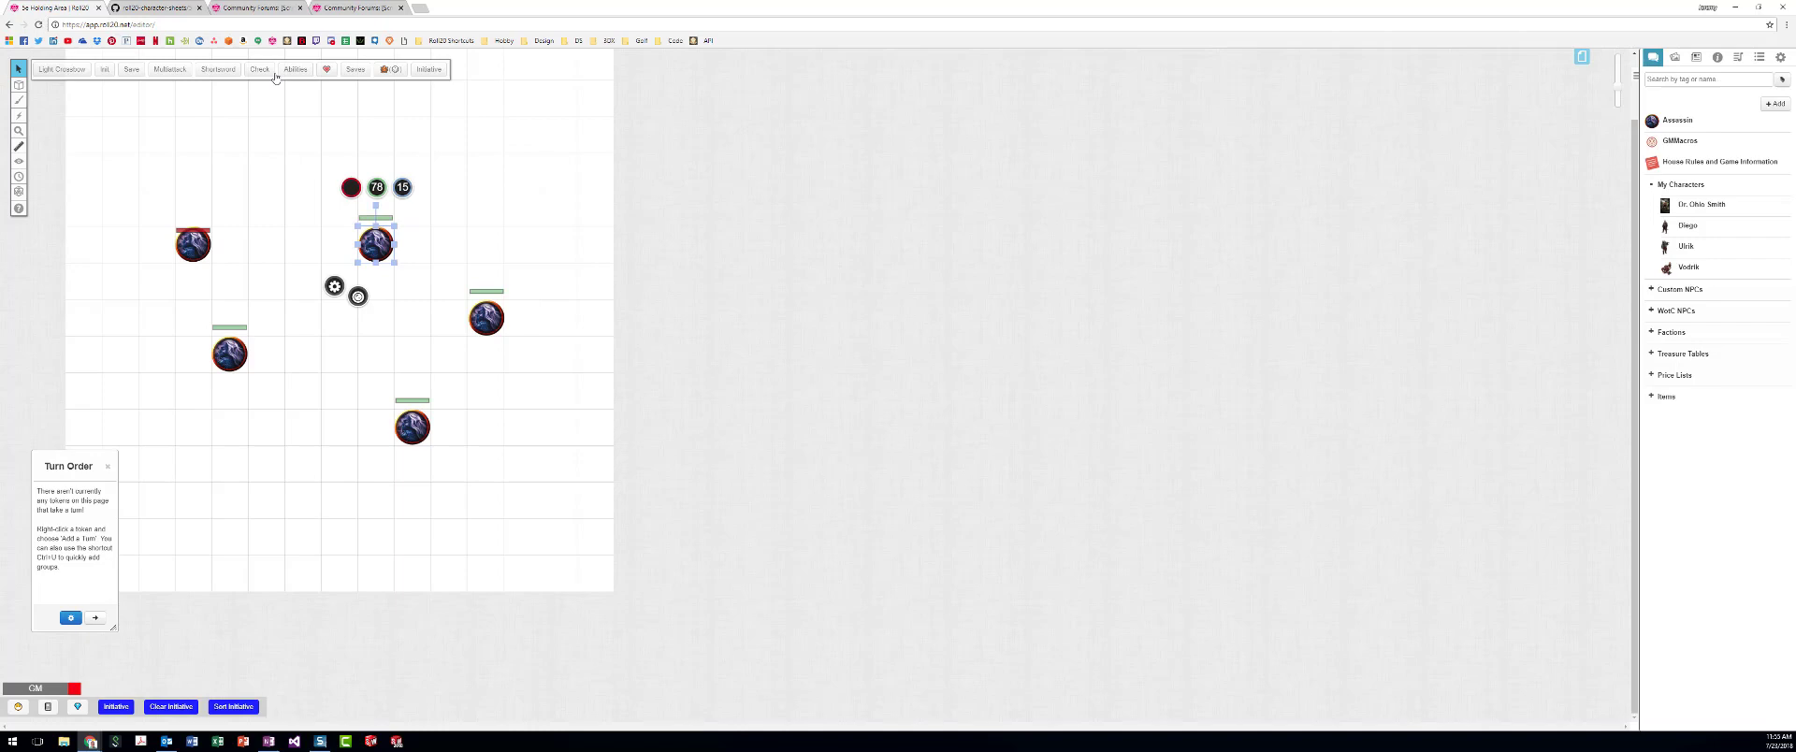
{"action": "left_click", "coordinate": [389, 71]}
{"action": "left_click", "coordinate": [914, 423]}
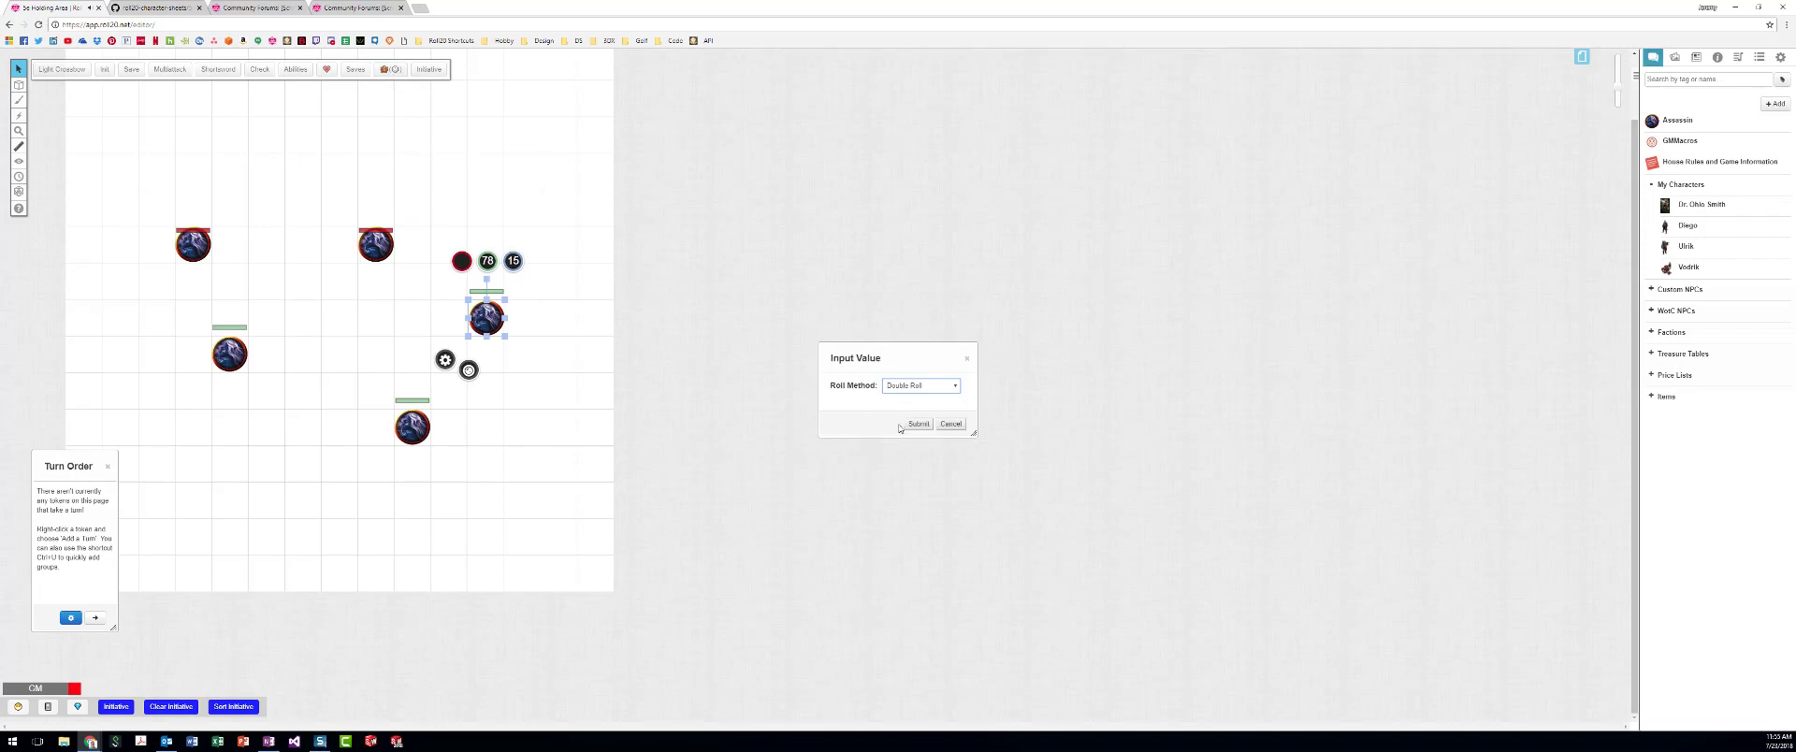
{"action": "left_click", "coordinate": [919, 423]}
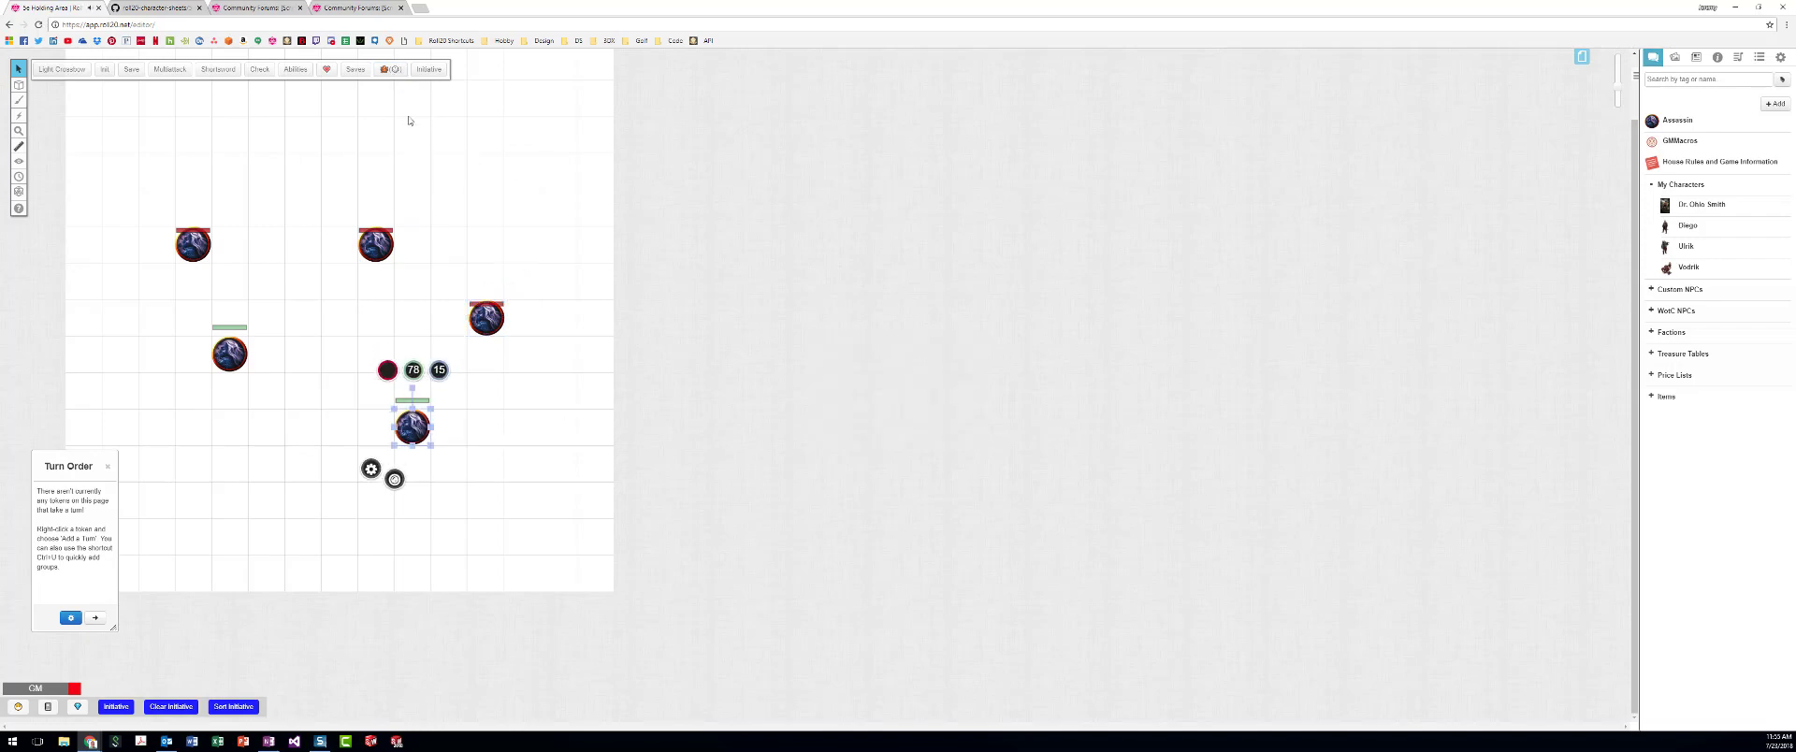
{"action": "left_click", "coordinate": [919, 426]}
{"action": "left_click", "coordinate": [234, 354]}
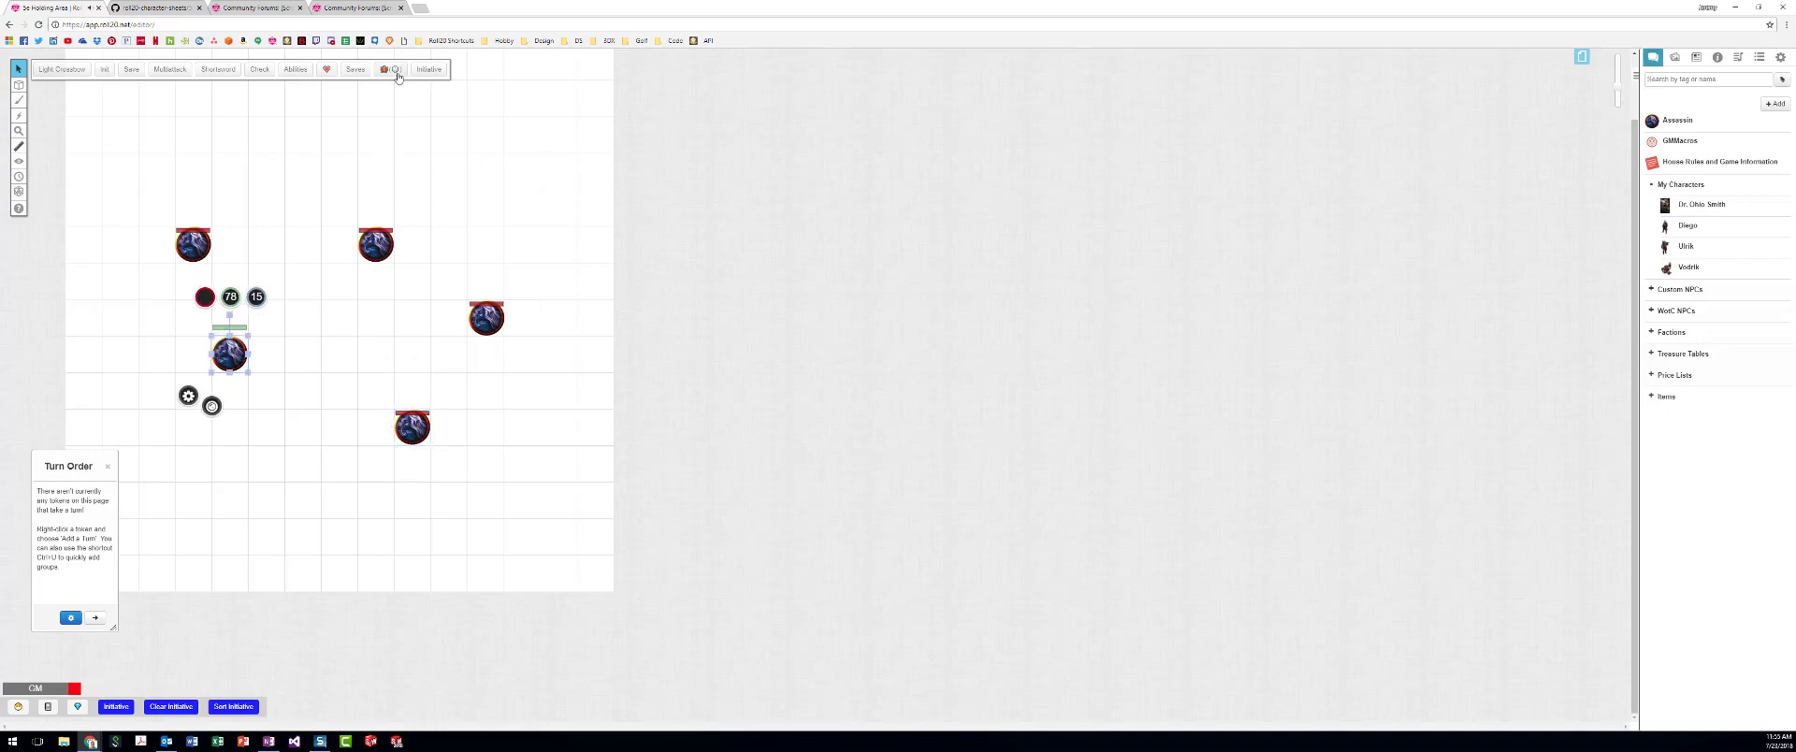
{"action": "left_click", "coordinate": [391, 69]}
{"action": "left_click", "coordinate": [926, 429]}
- Select the first Assassin token and open the Assassin's attributes and abilities, placing the sheet closer to the map
{"action": "left_click", "coordinate": [243, 273]}
{"action": "left_click", "coordinate": [192, 241]}
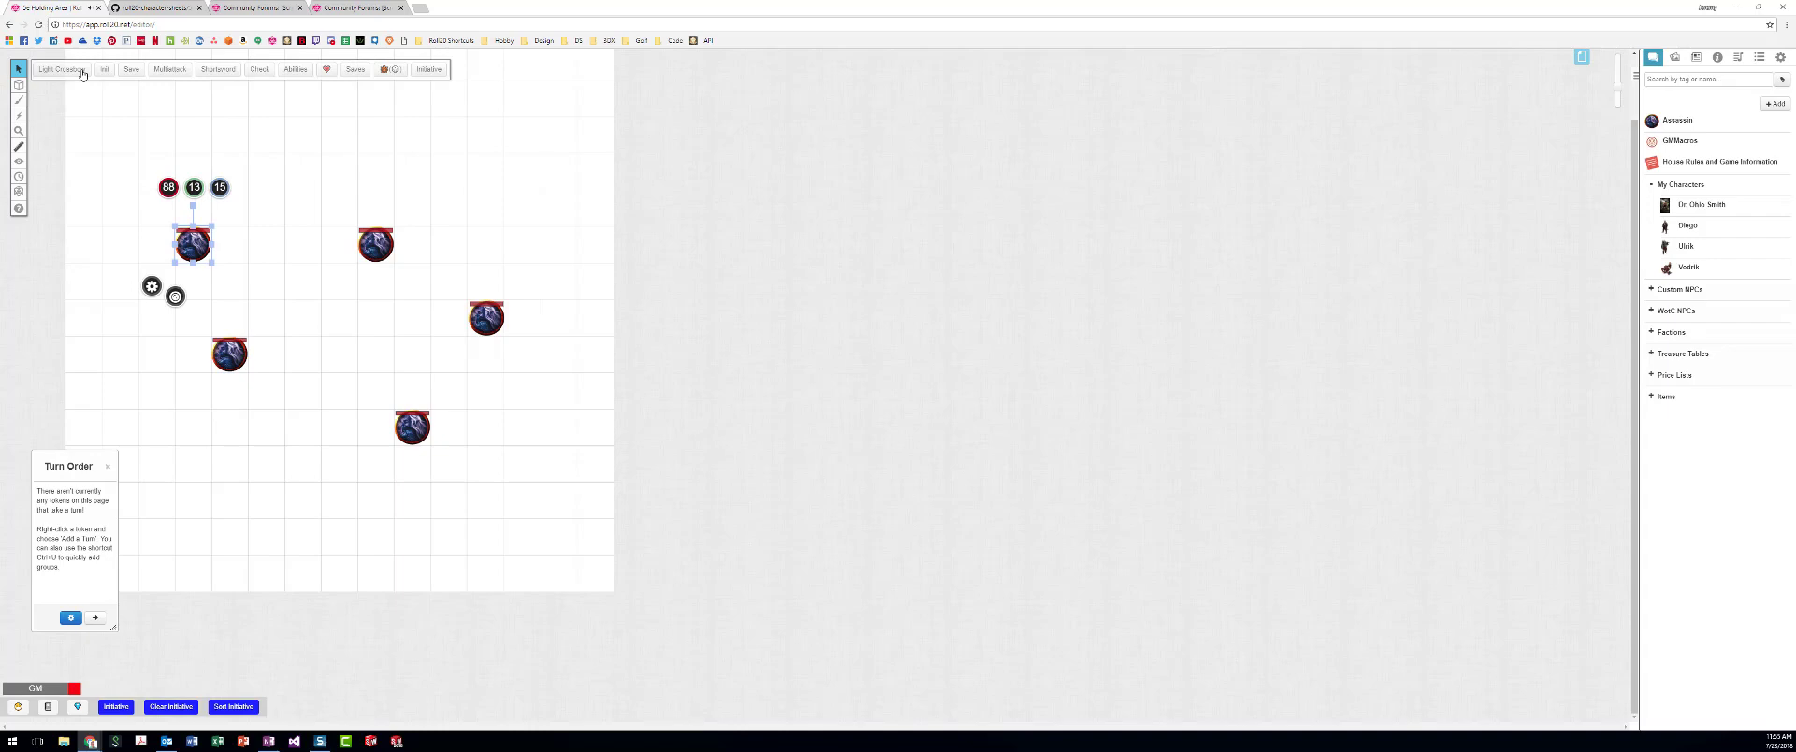
{"action": "left_click", "coordinate": [1674, 121]}
{"action": "left_click", "coordinate": [1215, 113]}
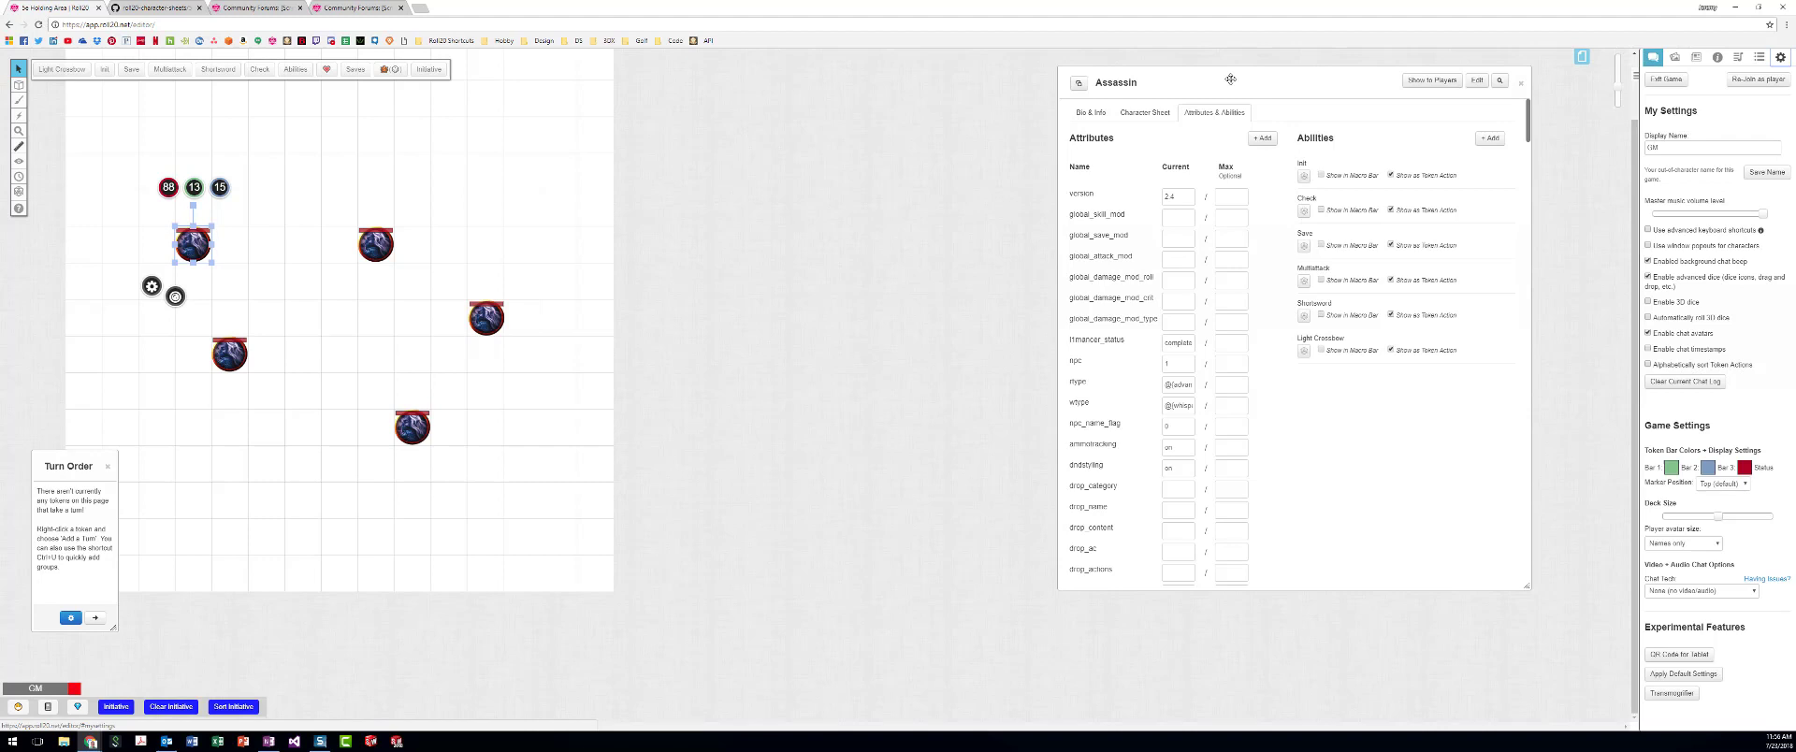
{"action": "left_click_drag", "start_coordinate": [1231, 80], "coordinate": [939, 77]}
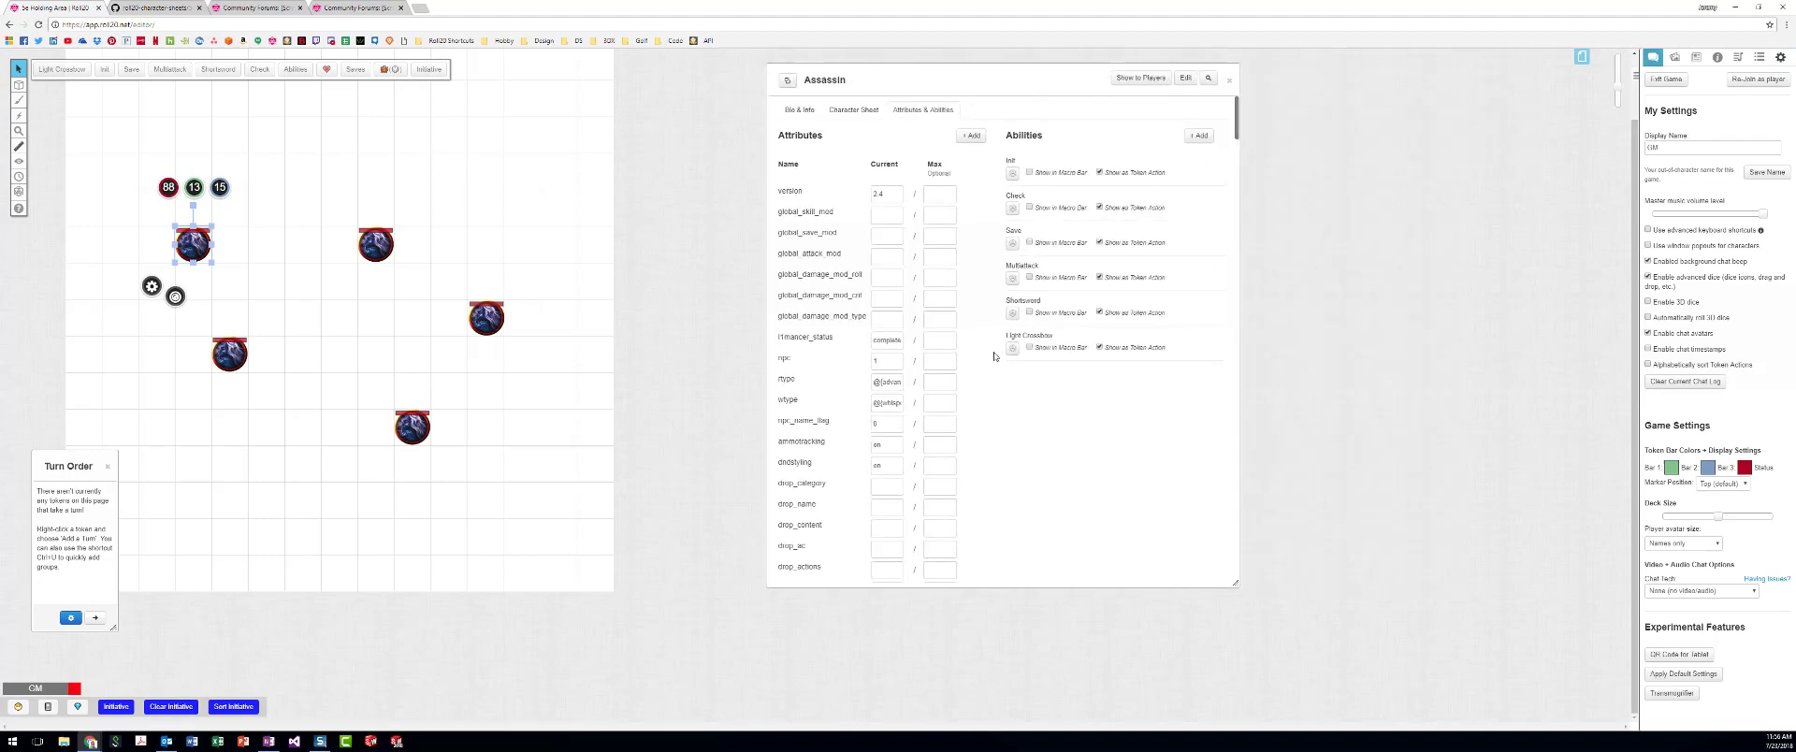
- Move the Light Crossbow ability above Shortsword, reselect a token to check its action order, and restore the ability order
{"action": "left_click_drag", "start_coordinate": [1206, 335], "coordinate": [1203, 303]}
{"action": "left_click", "coordinate": [568, 191]}
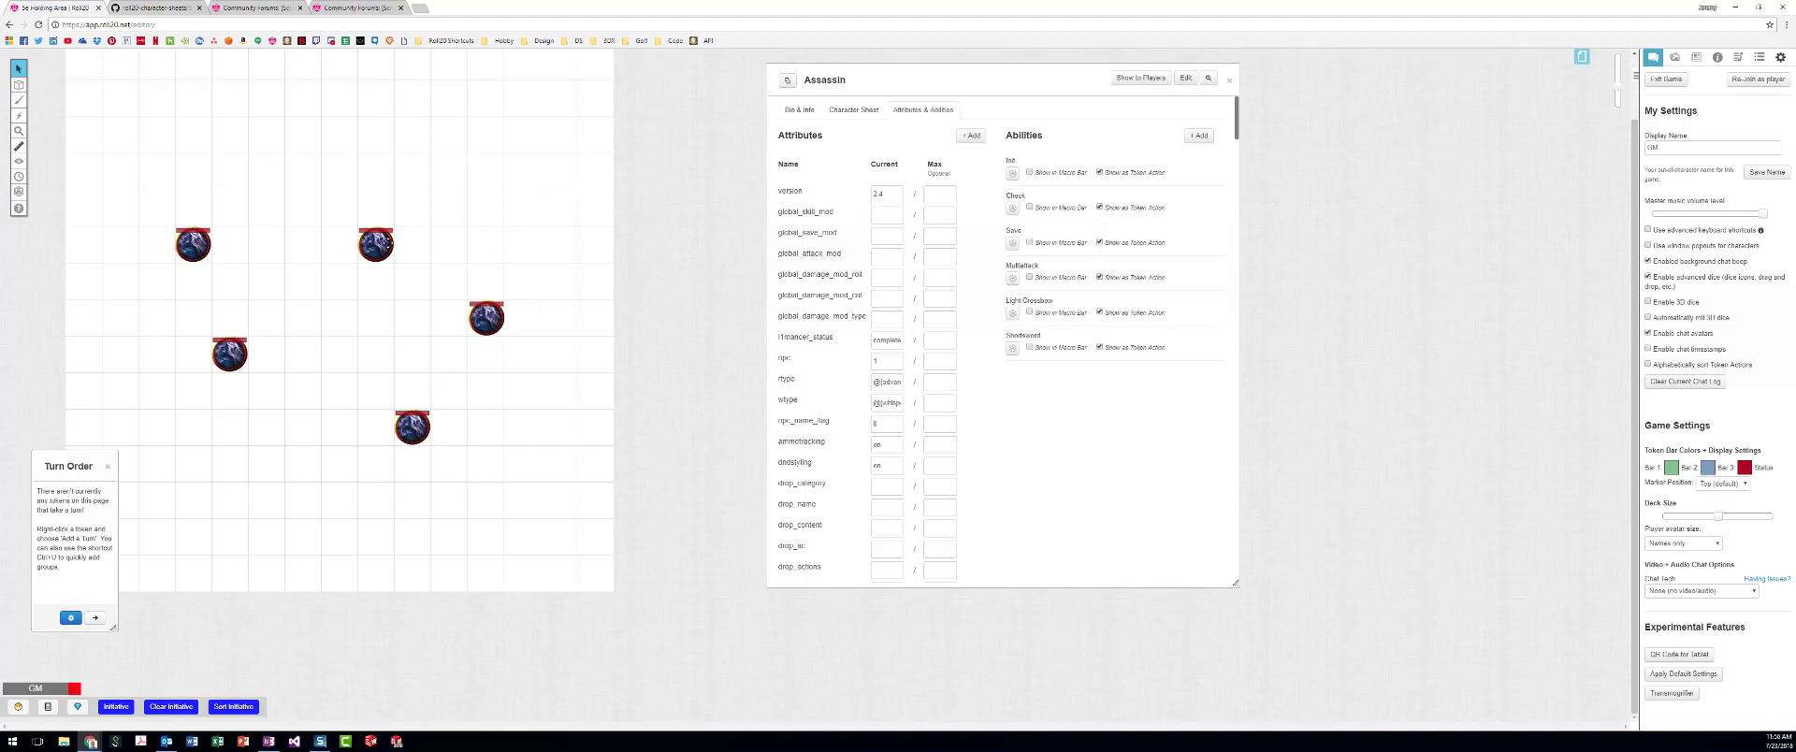
{"action": "left_click", "coordinate": [376, 244]}
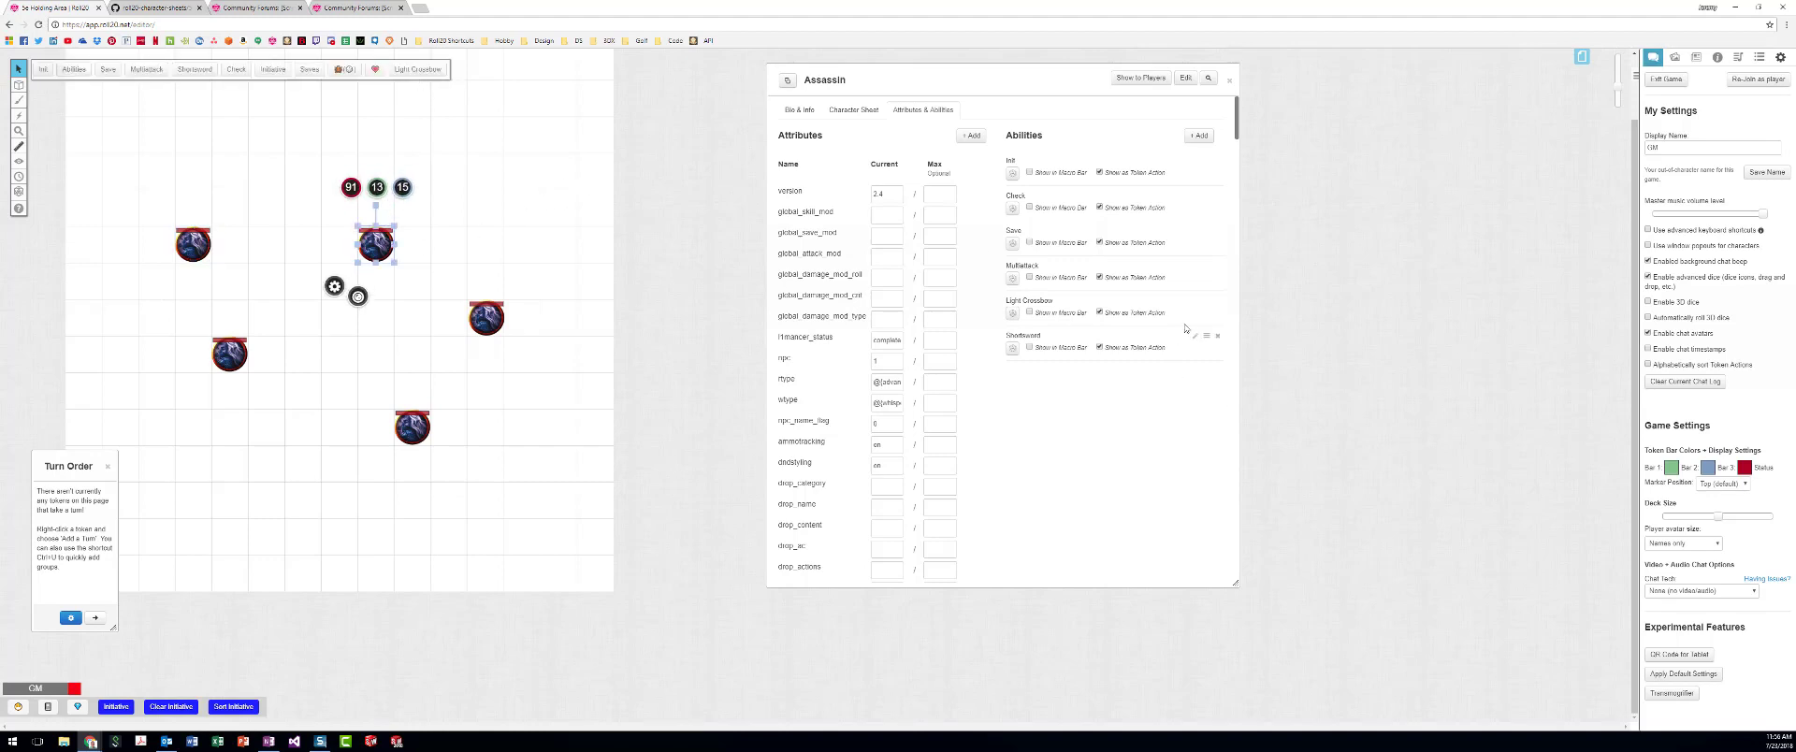
{"action": "left_click_drag", "start_coordinate": [1205, 302], "coordinate": [1204, 339]}
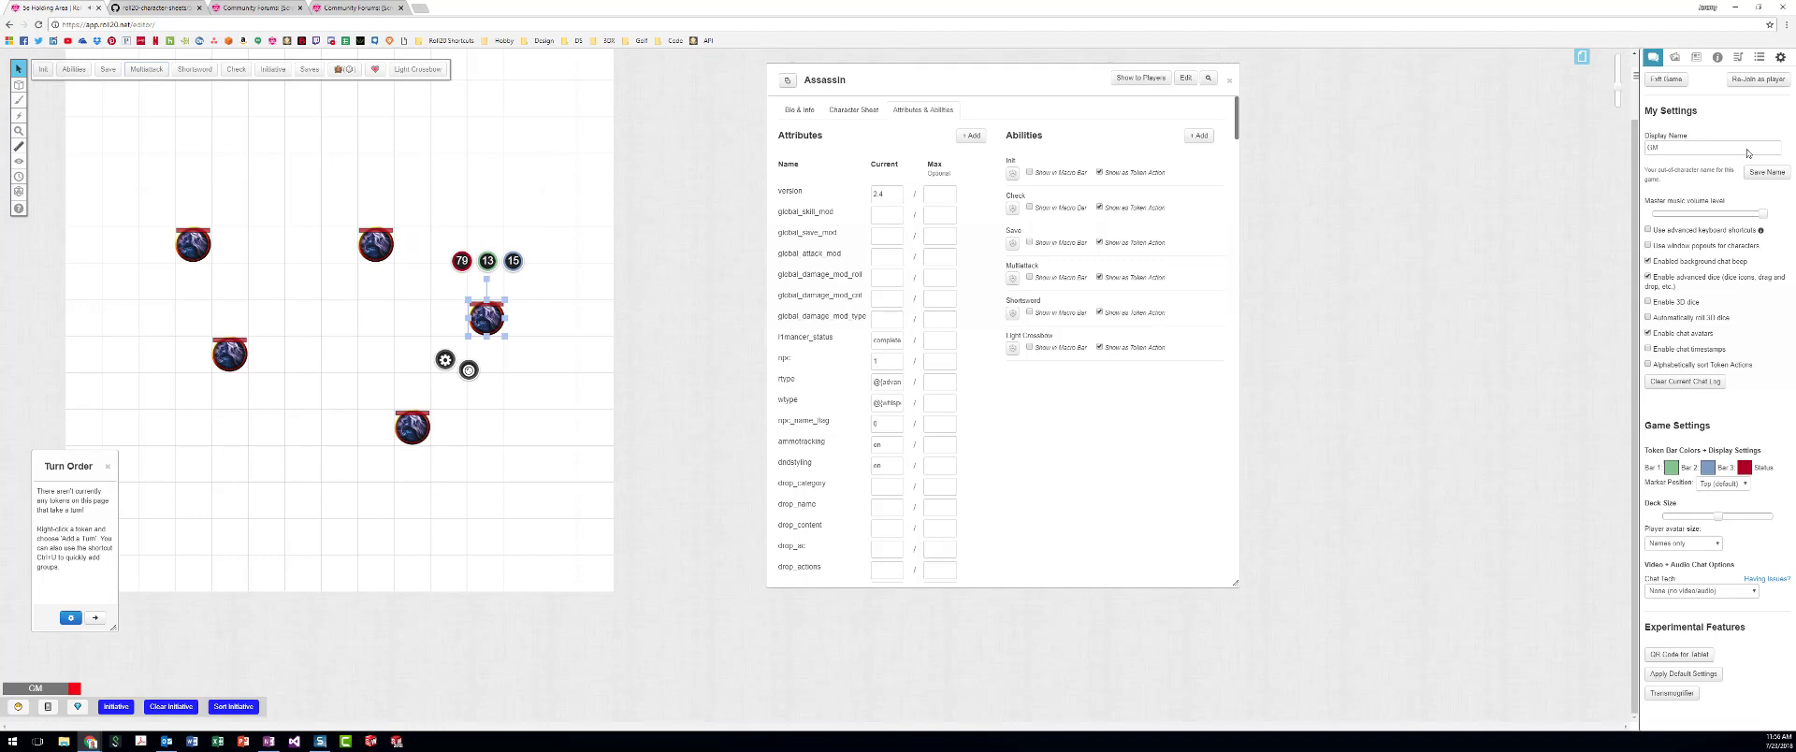
- Show the chat, set the Assassin's sheet to roll with Advantage and to the GM, and roll its Shortsword attack
{"action": "left_click", "coordinate": [1653, 57]}
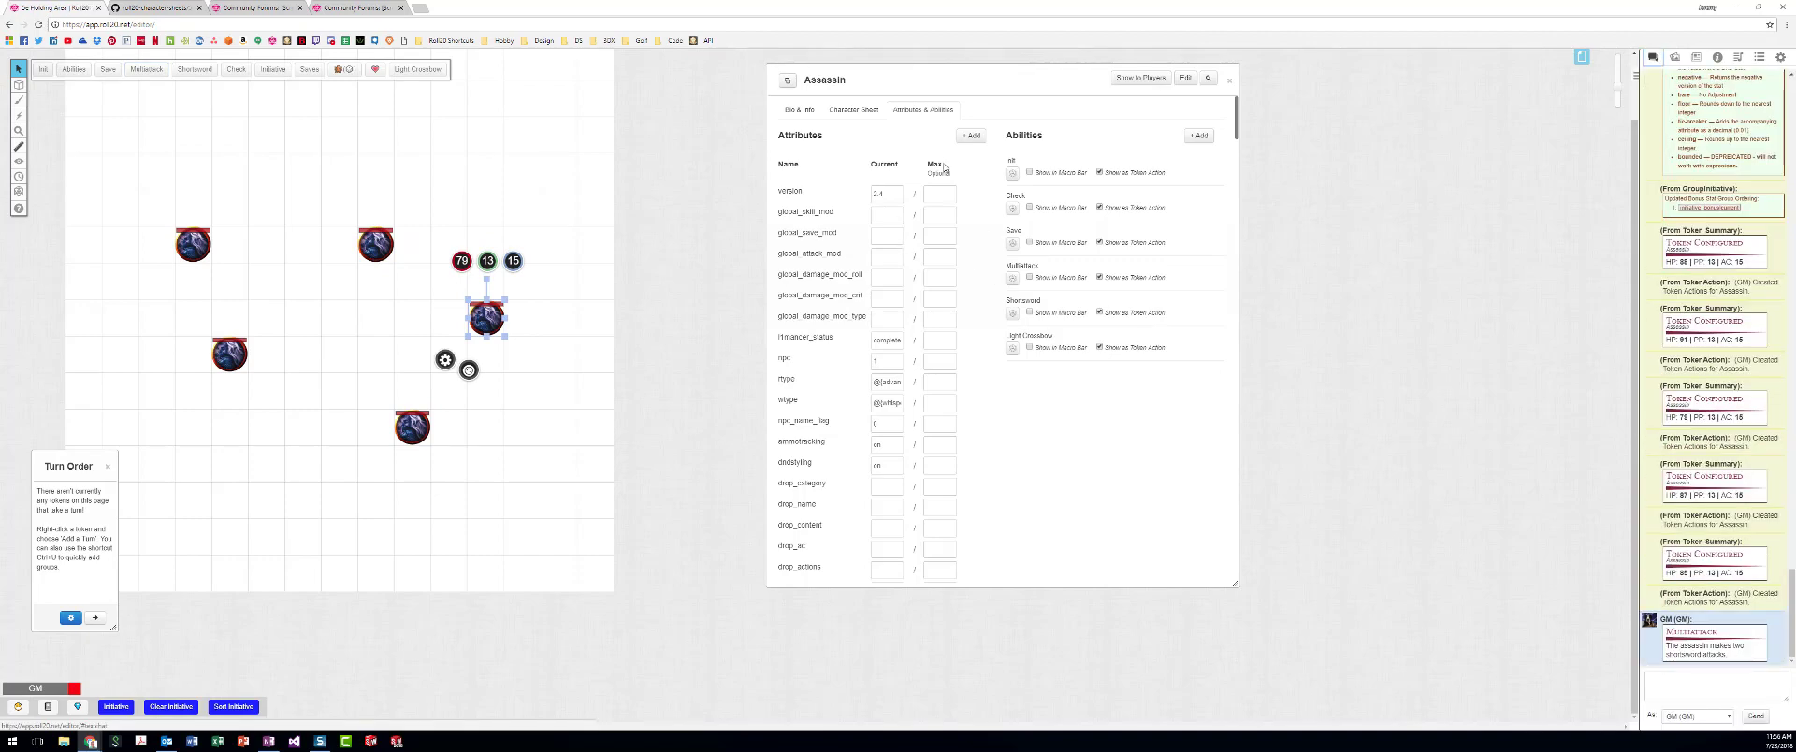
{"action": "left_click", "coordinate": [854, 109]}
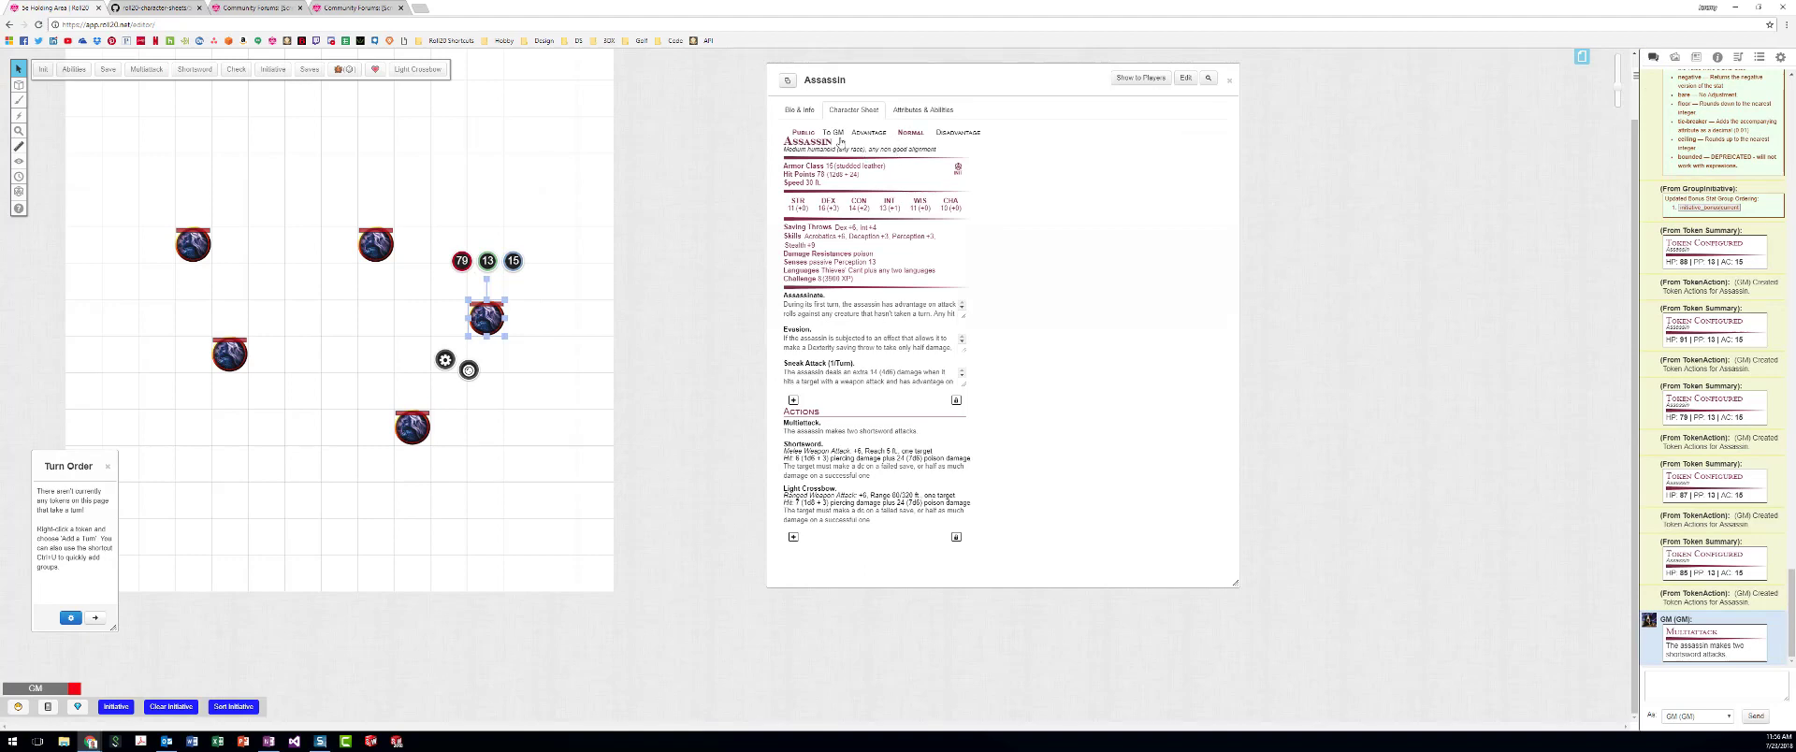
{"action": "left_click", "coordinate": [869, 132]}
{"action": "left_click", "coordinate": [834, 132]}
{"action": "left_click", "coordinate": [194, 69]}
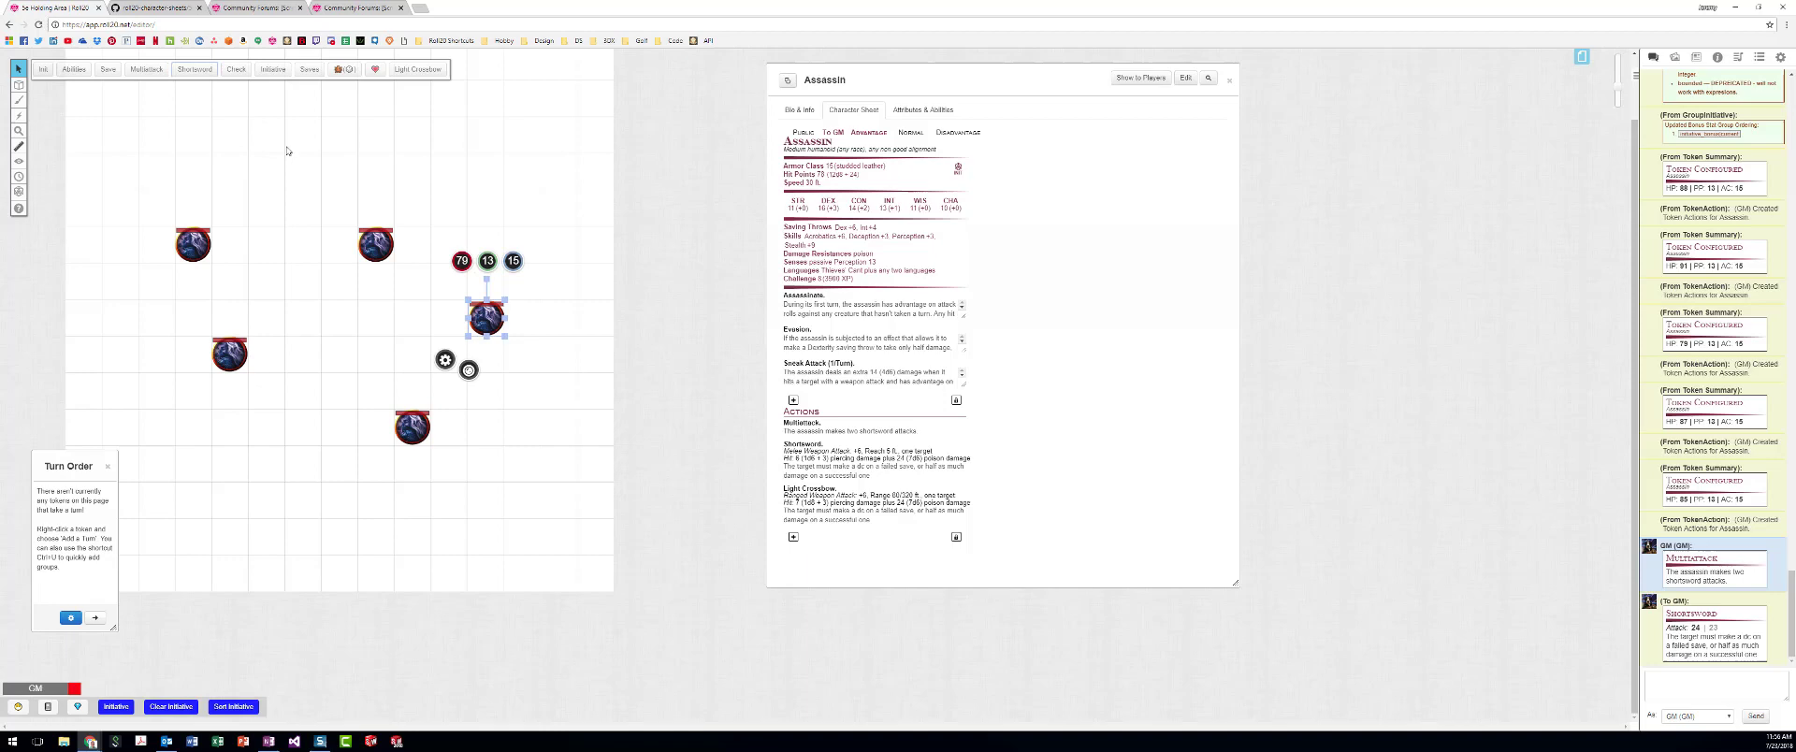
- Roll a Constitution saving throw for the selected Assassin token
{"action": "left_click", "coordinate": [109, 71]}
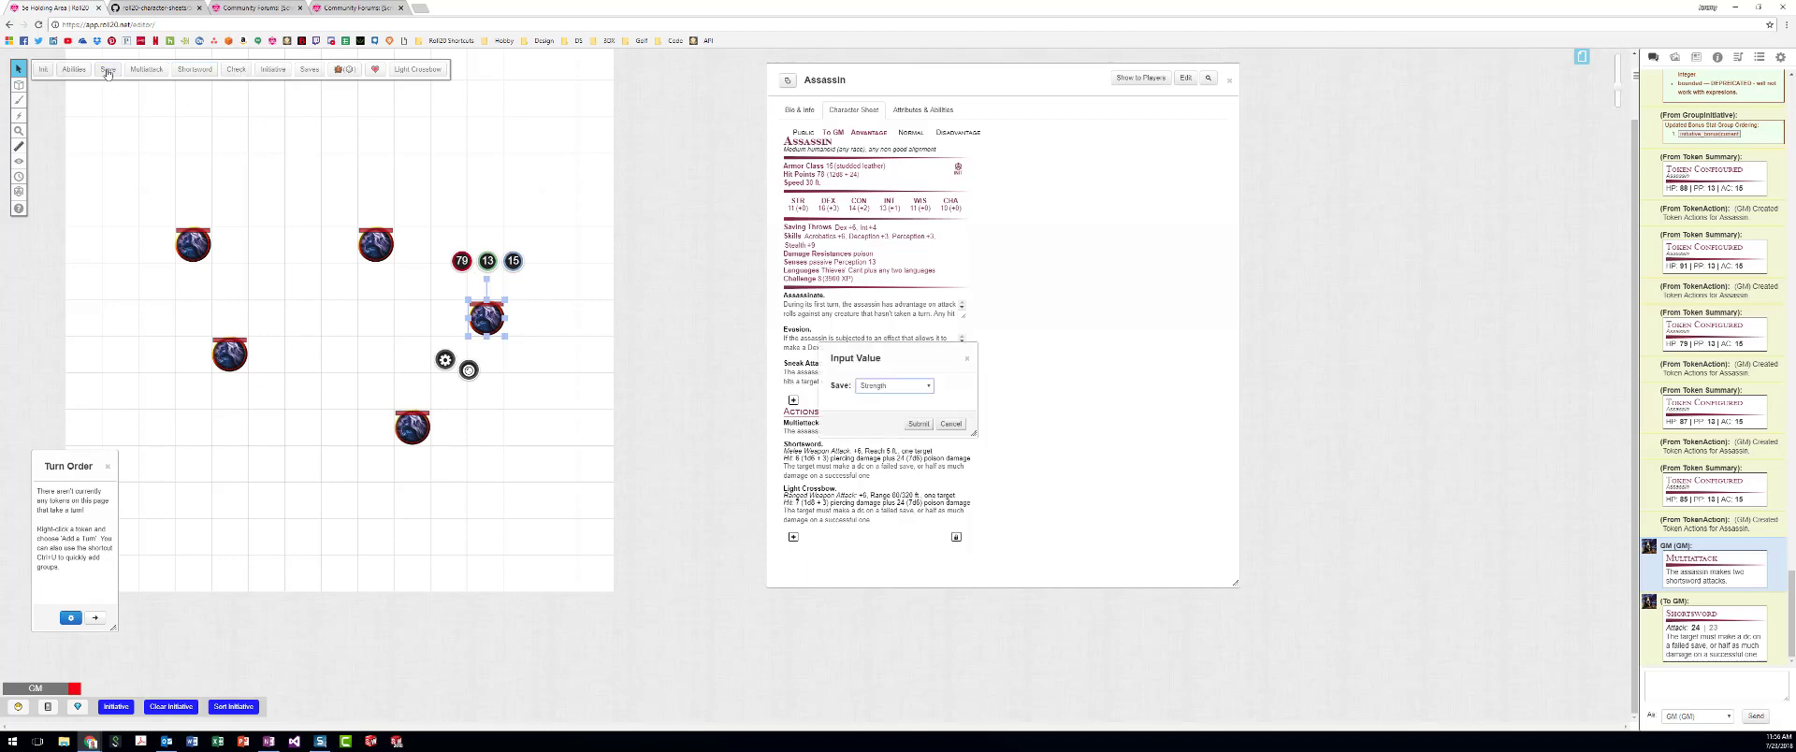
{"action": "left_click", "coordinate": [904, 385]}
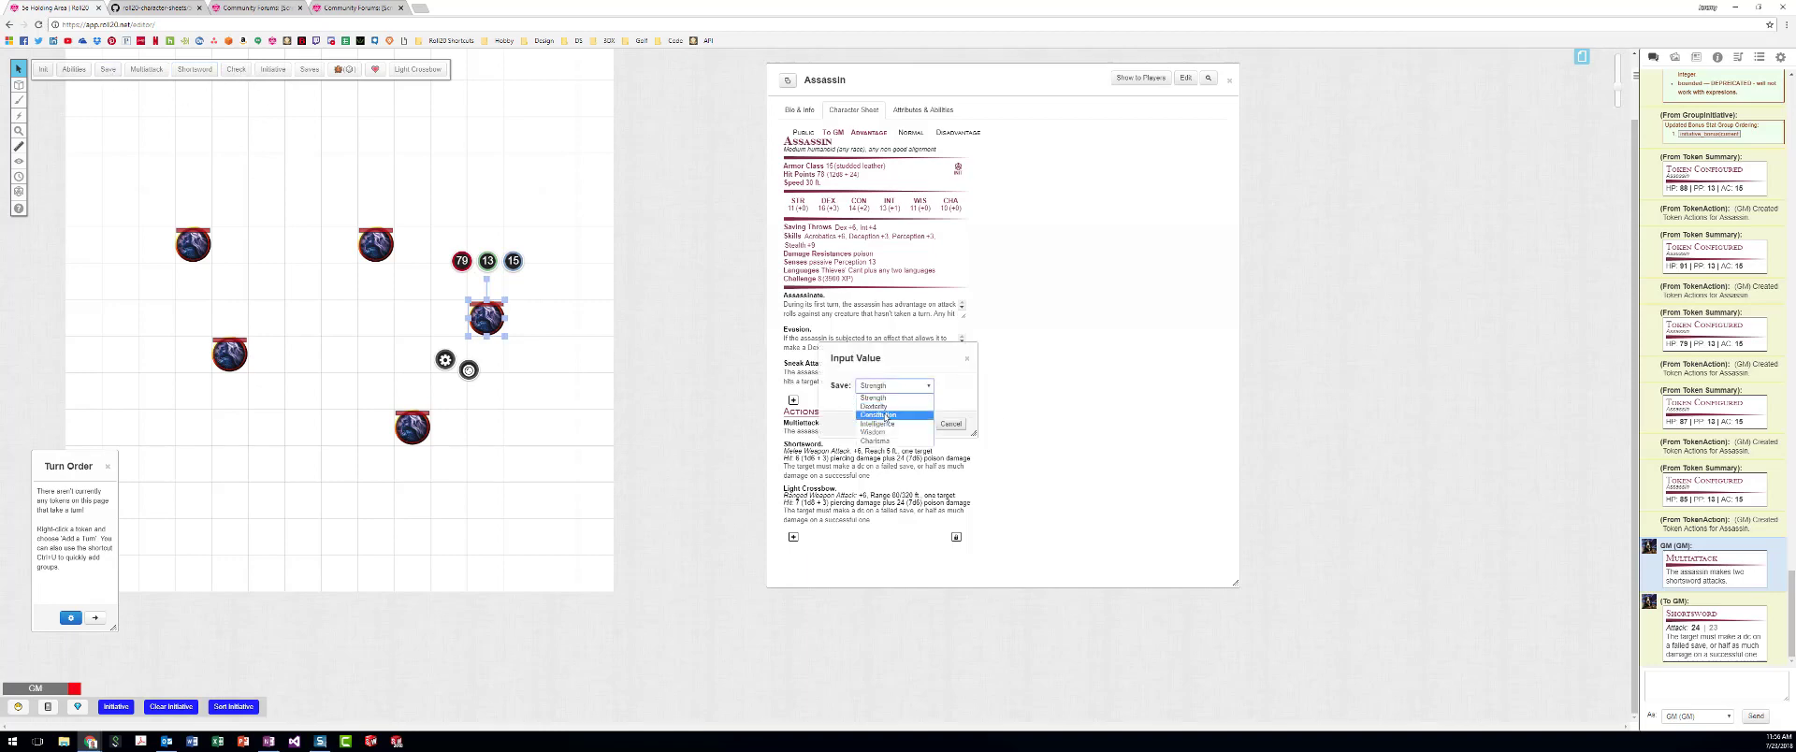
{"action": "left_click", "coordinate": [898, 406]}
{"action": "left_click", "coordinate": [918, 424]}
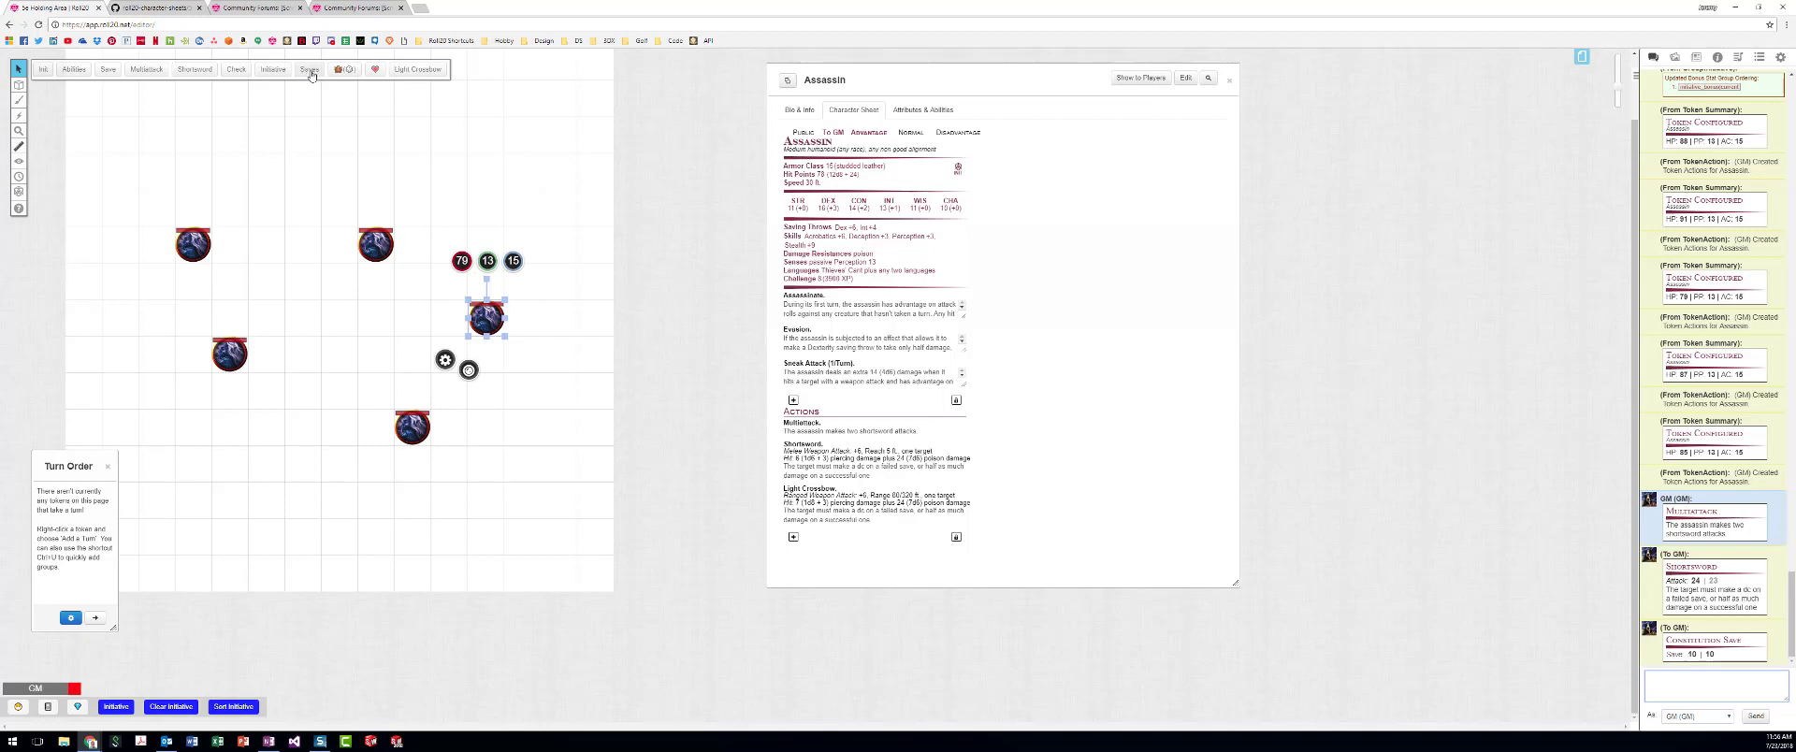
- Roll a Sleight of Hand ability check for the selected Assassin token
{"action": "left_click", "coordinate": [71, 72]}
{"action": "left_click", "coordinate": [917, 391]}
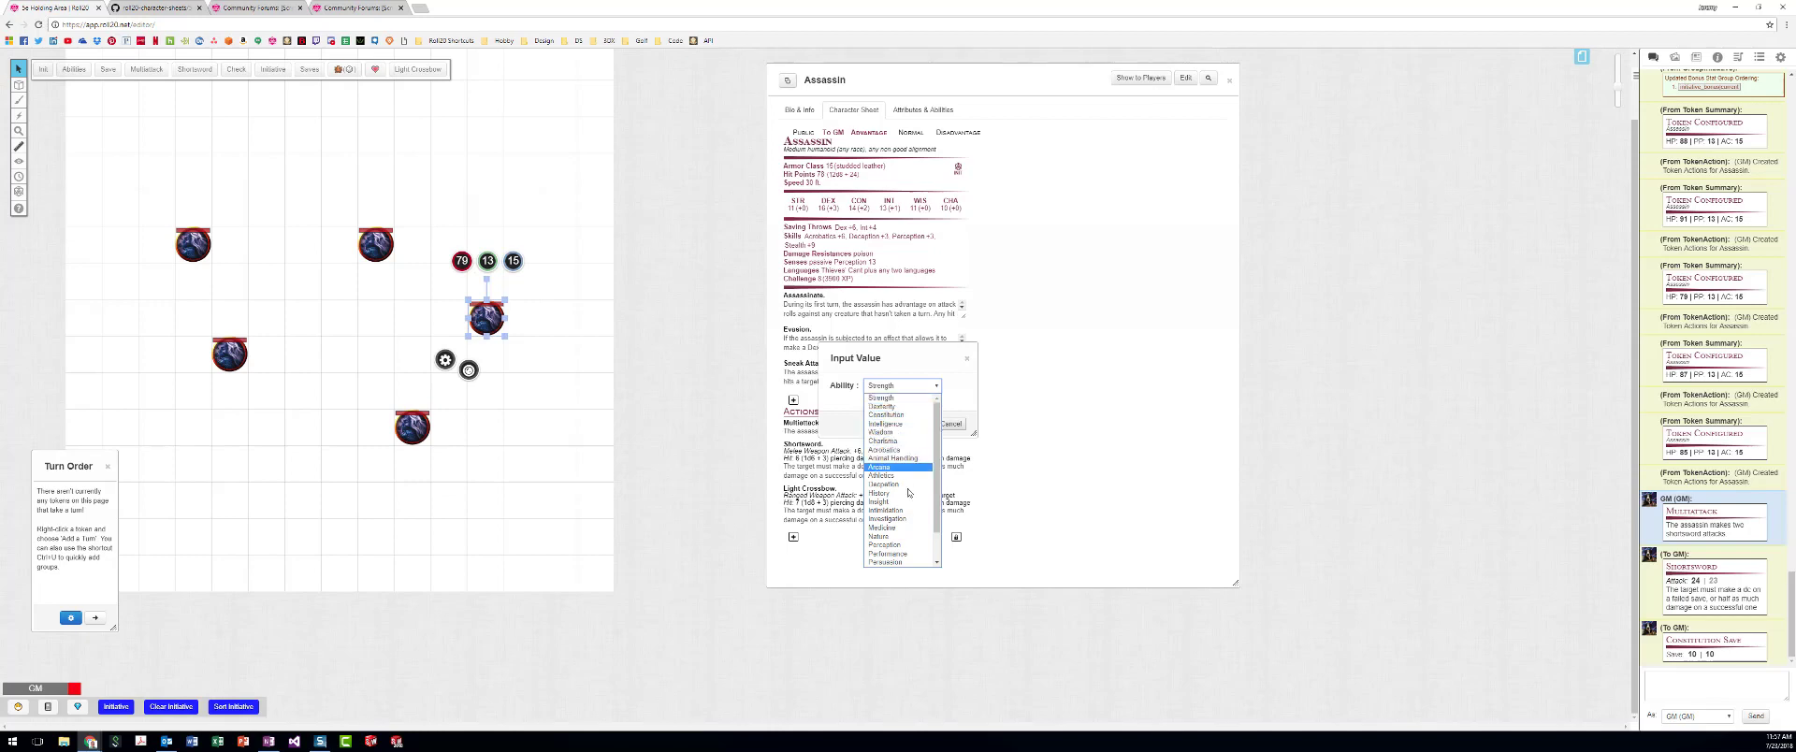
{"action": "scroll", "coordinate": [894, 468], "scroll_direction": "down", "scroll_amount": 2}
{"action": "left_click", "coordinate": [891, 544]}
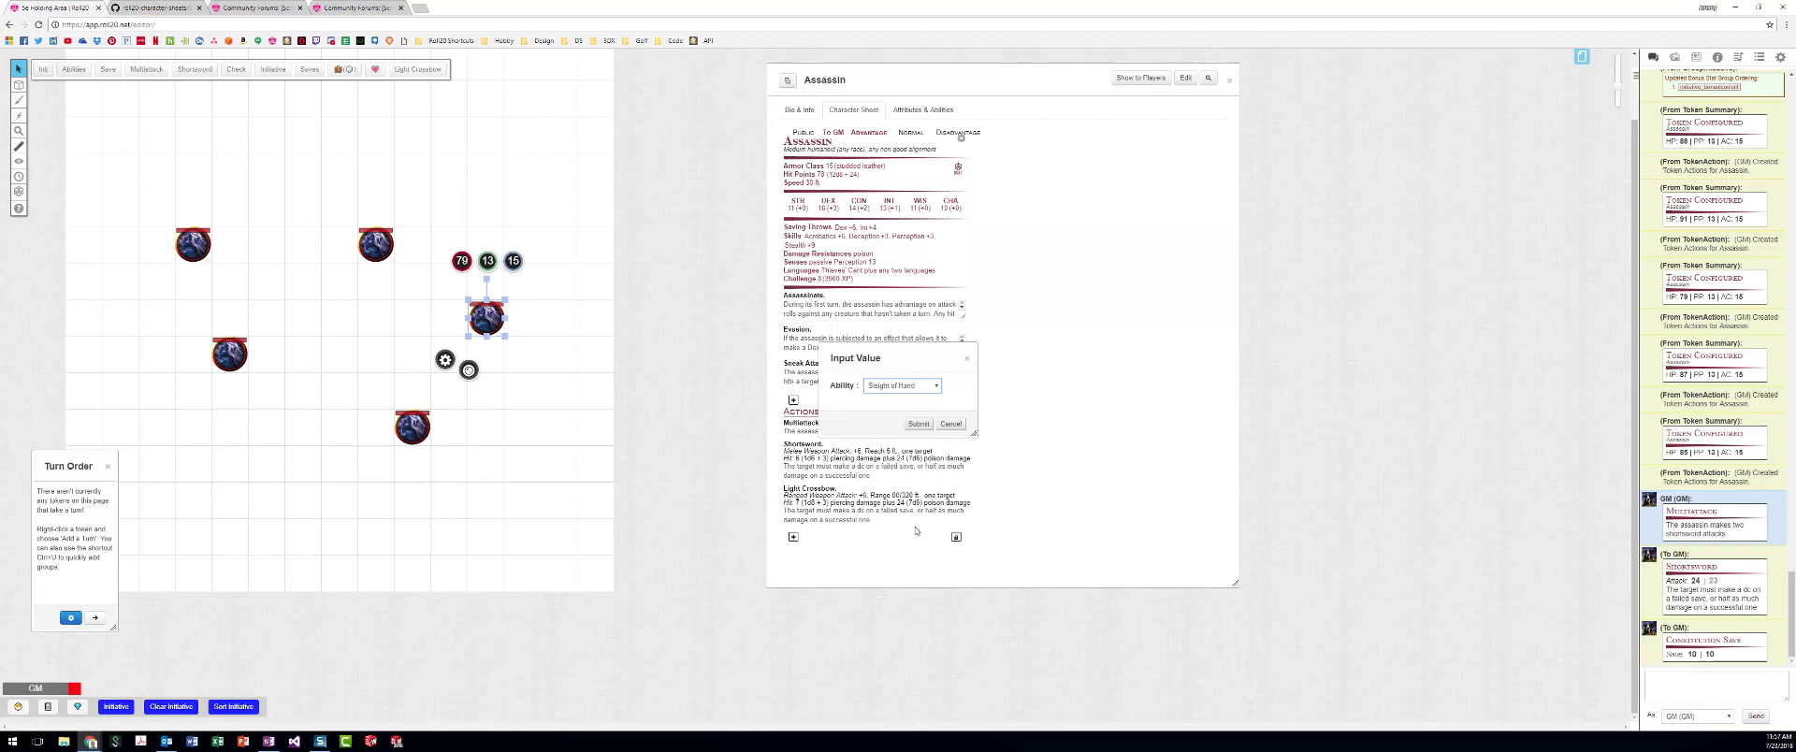
{"action": "left_click", "coordinate": [925, 424]}
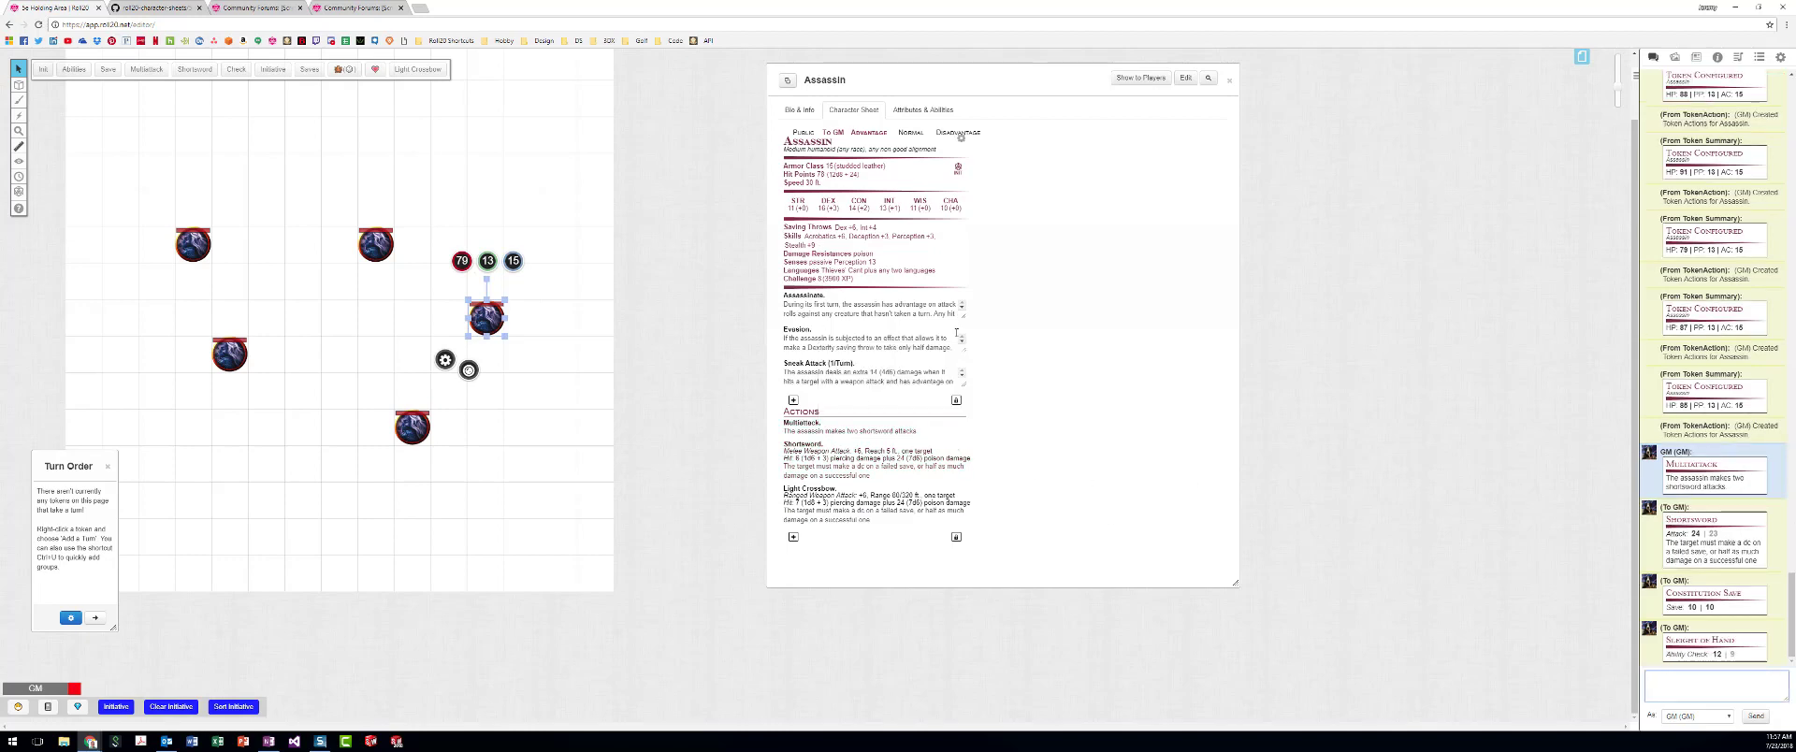
- Roll an Acrobatics ability check for the selected Assassin token and check the result in the chat
{"action": "left_click", "coordinate": [80, 71]}
{"action": "left_click", "coordinate": [901, 385]}
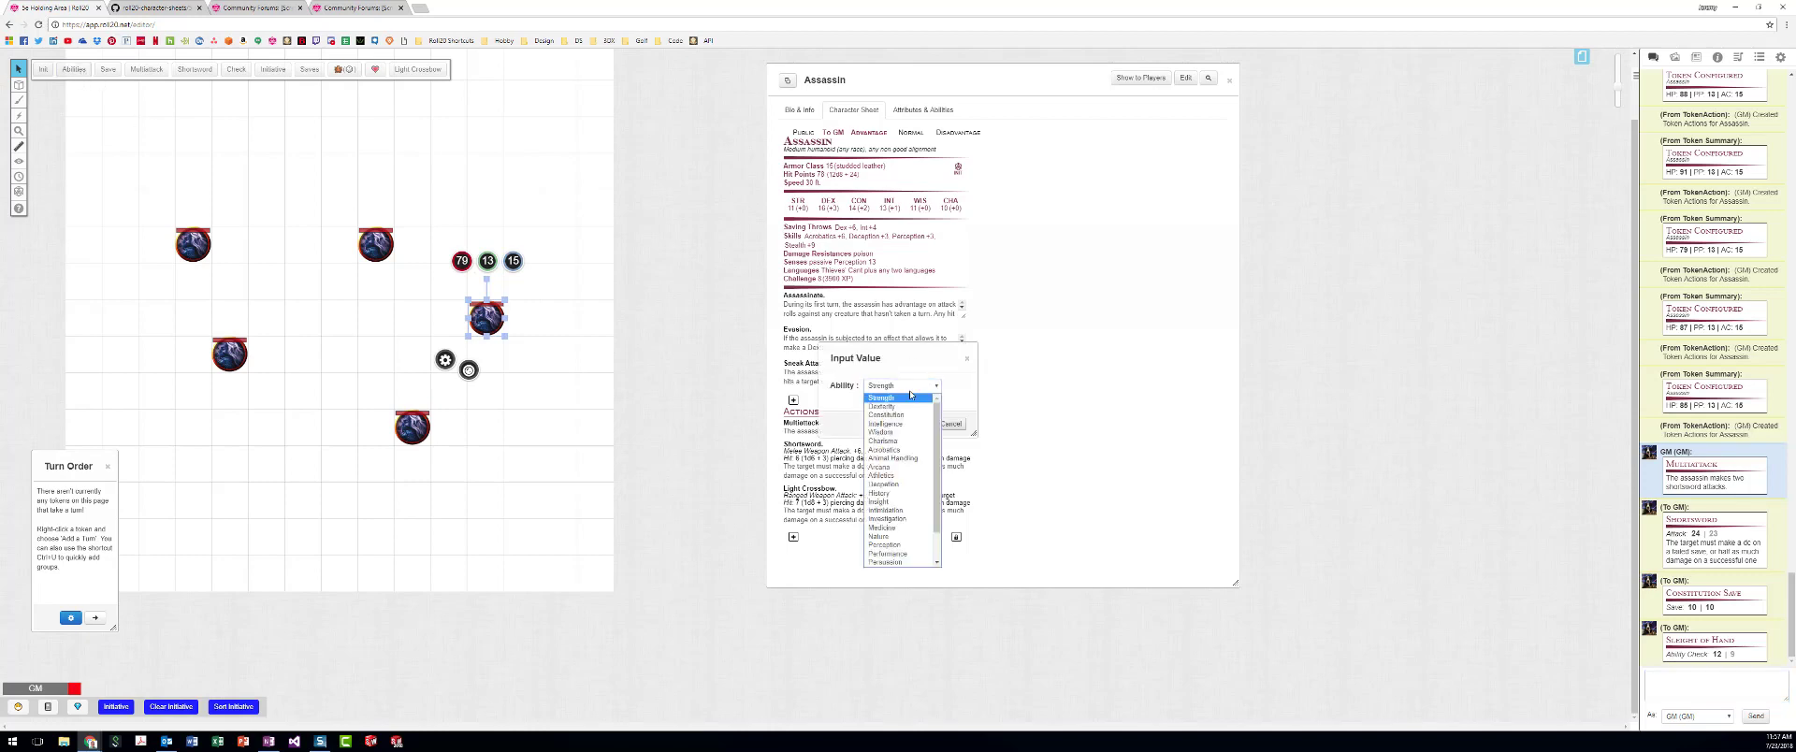
{"action": "left_click", "coordinate": [913, 452]}
{"action": "left_click", "coordinate": [923, 424]}
{"action": "mouse_move", "coordinate": [1737, 659]}
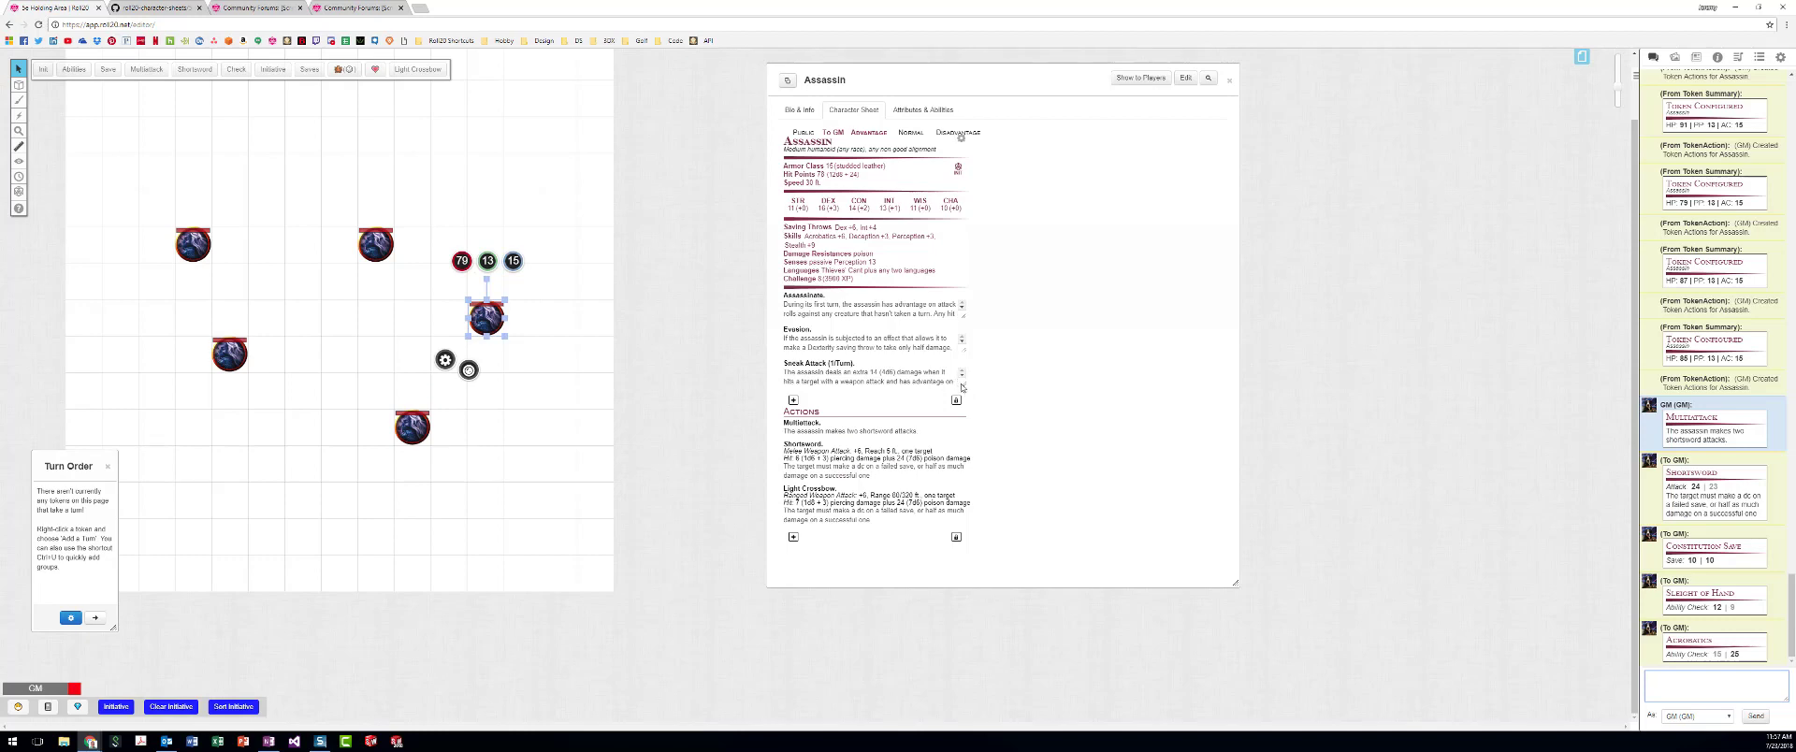
- Enlarge the Sneak Attack, Evasion and Assassinate description boxes on the Assassin's sheet to fit their full text
{"action": "left_click_drag", "start_coordinate": [963, 385], "coordinate": [969, 400]}
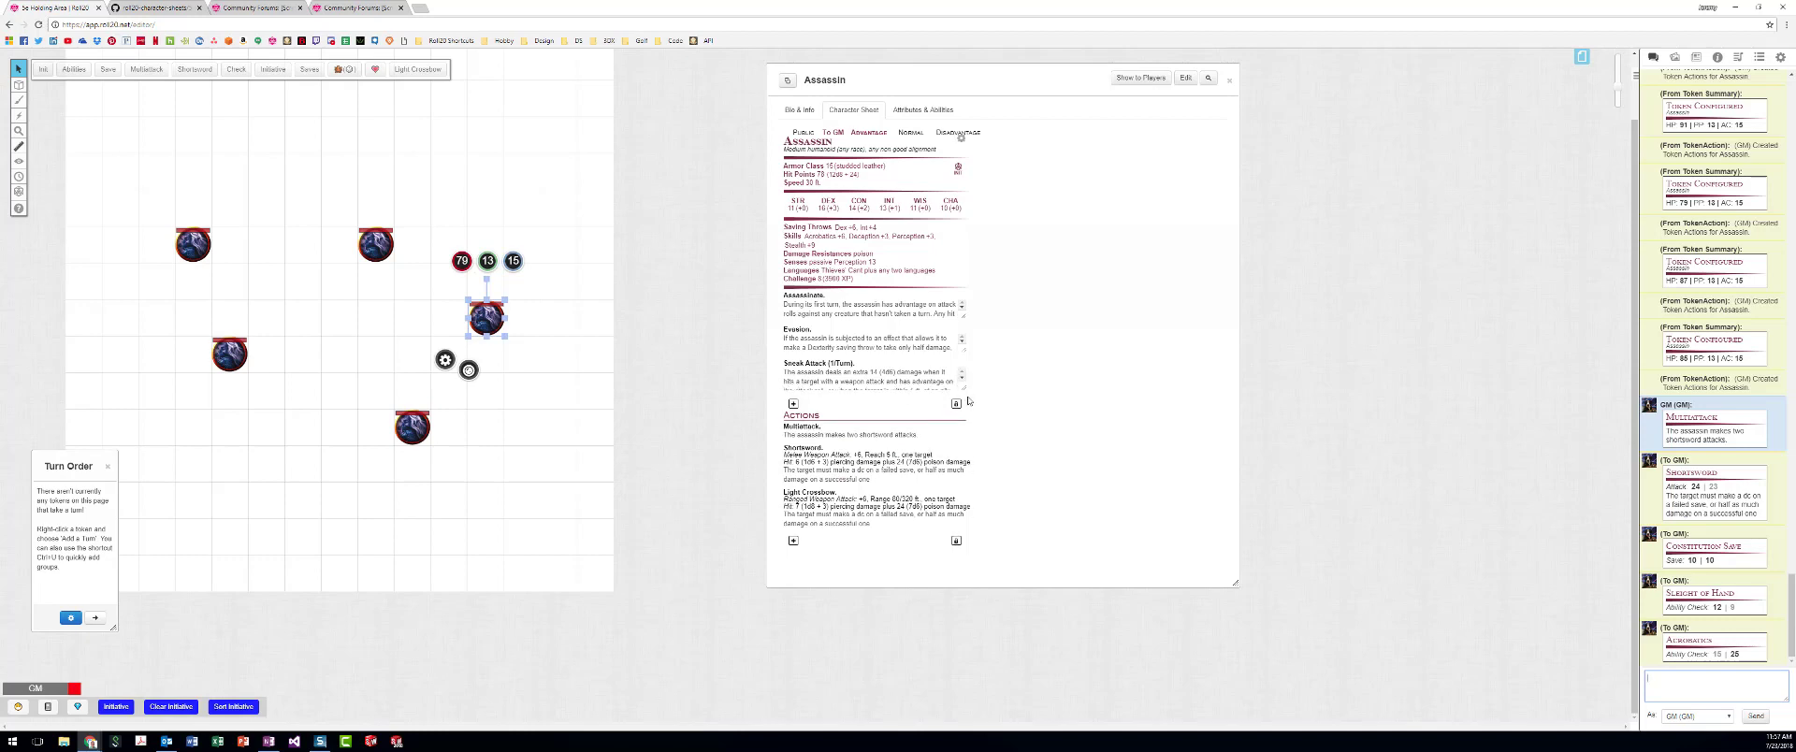
{"action": "left_click", "coordinate": [962, 351]}
{"action": "left_click_drag", "start_coordinate": [965, 321], "coordinate": [962, 349]}
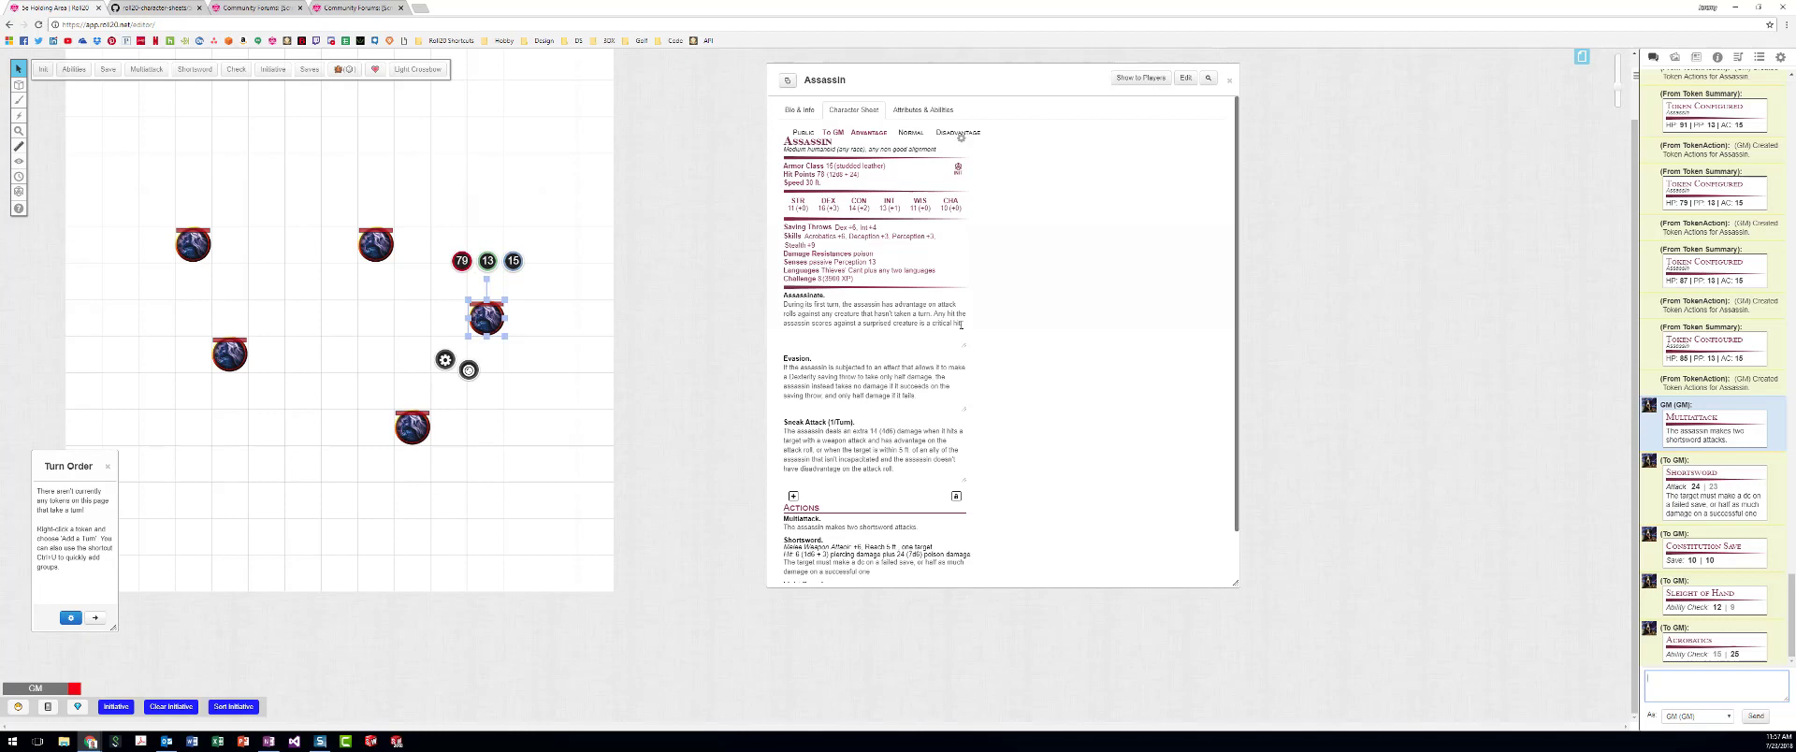
- Roll individual initiative for three Assassin tokens in turn, adding each to the turn order
{"action": "left_click", "coordinate": [541, 478]}
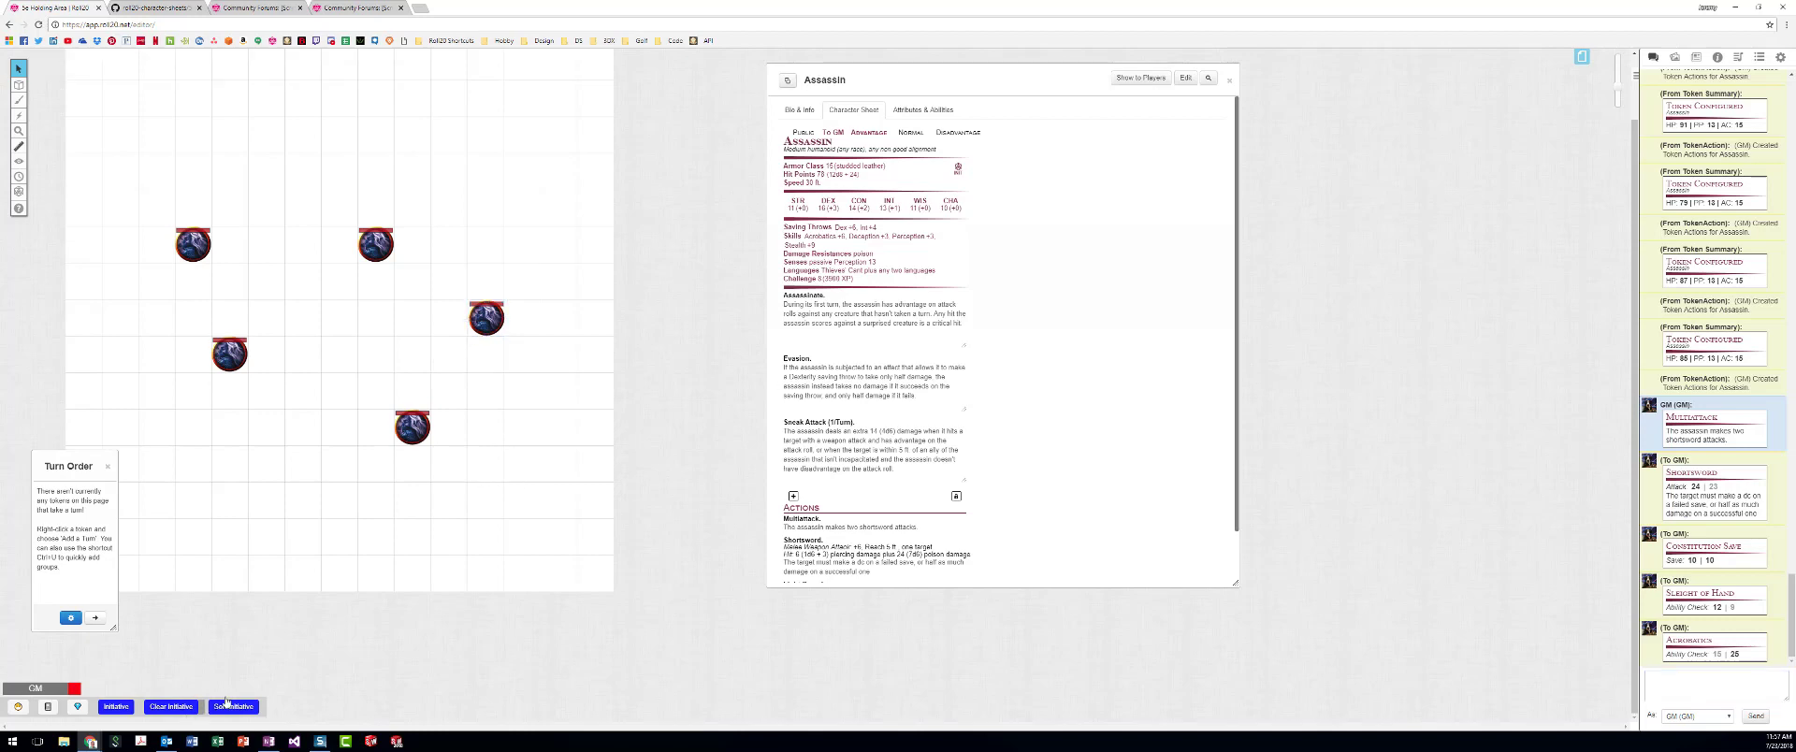
{"action": "left_click_drag", "start_coordinate": [533, 115], "coordinate": [132, 575]}
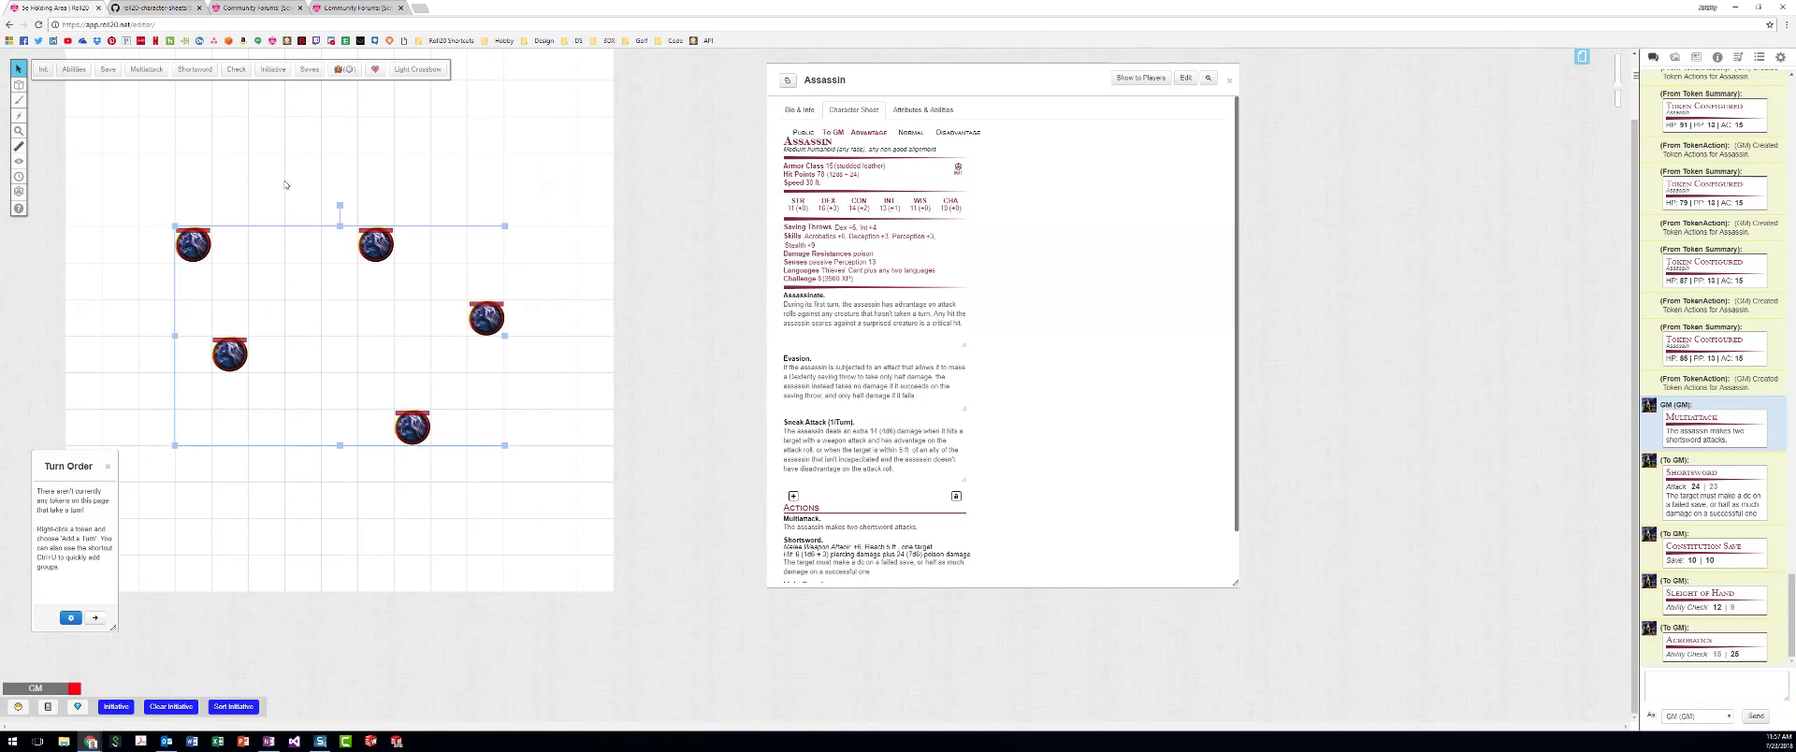
{"action": "left_click", "coordinate": [260, 249]}
{"action": "left_click", "coordinate": [191, 244]}
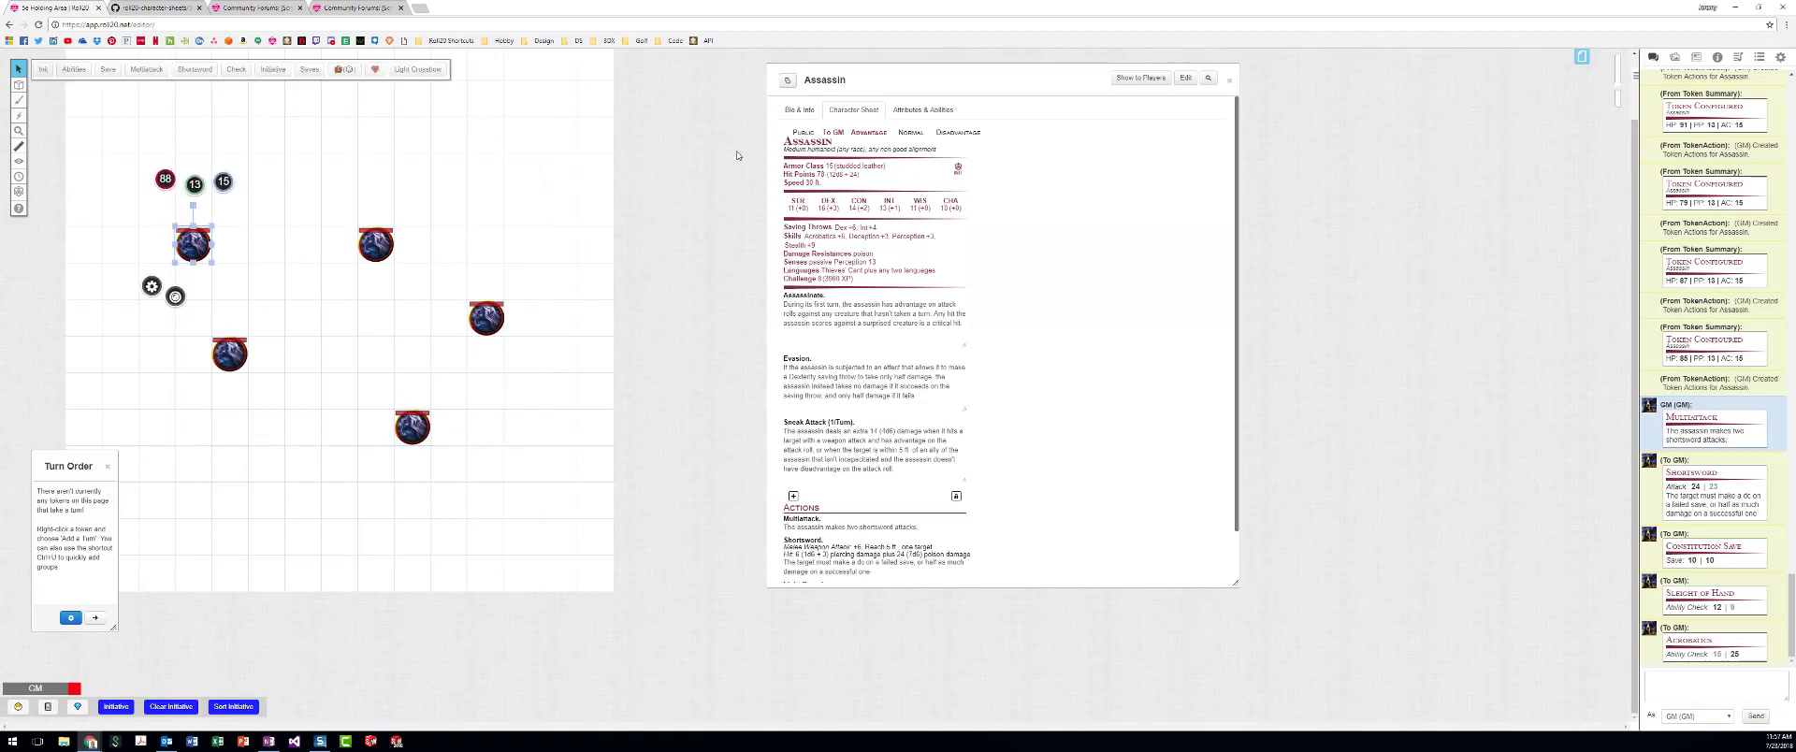
{"action": "left_click", "coordinate": [820, 147]}
{"action": "key", "text": "Tab"}
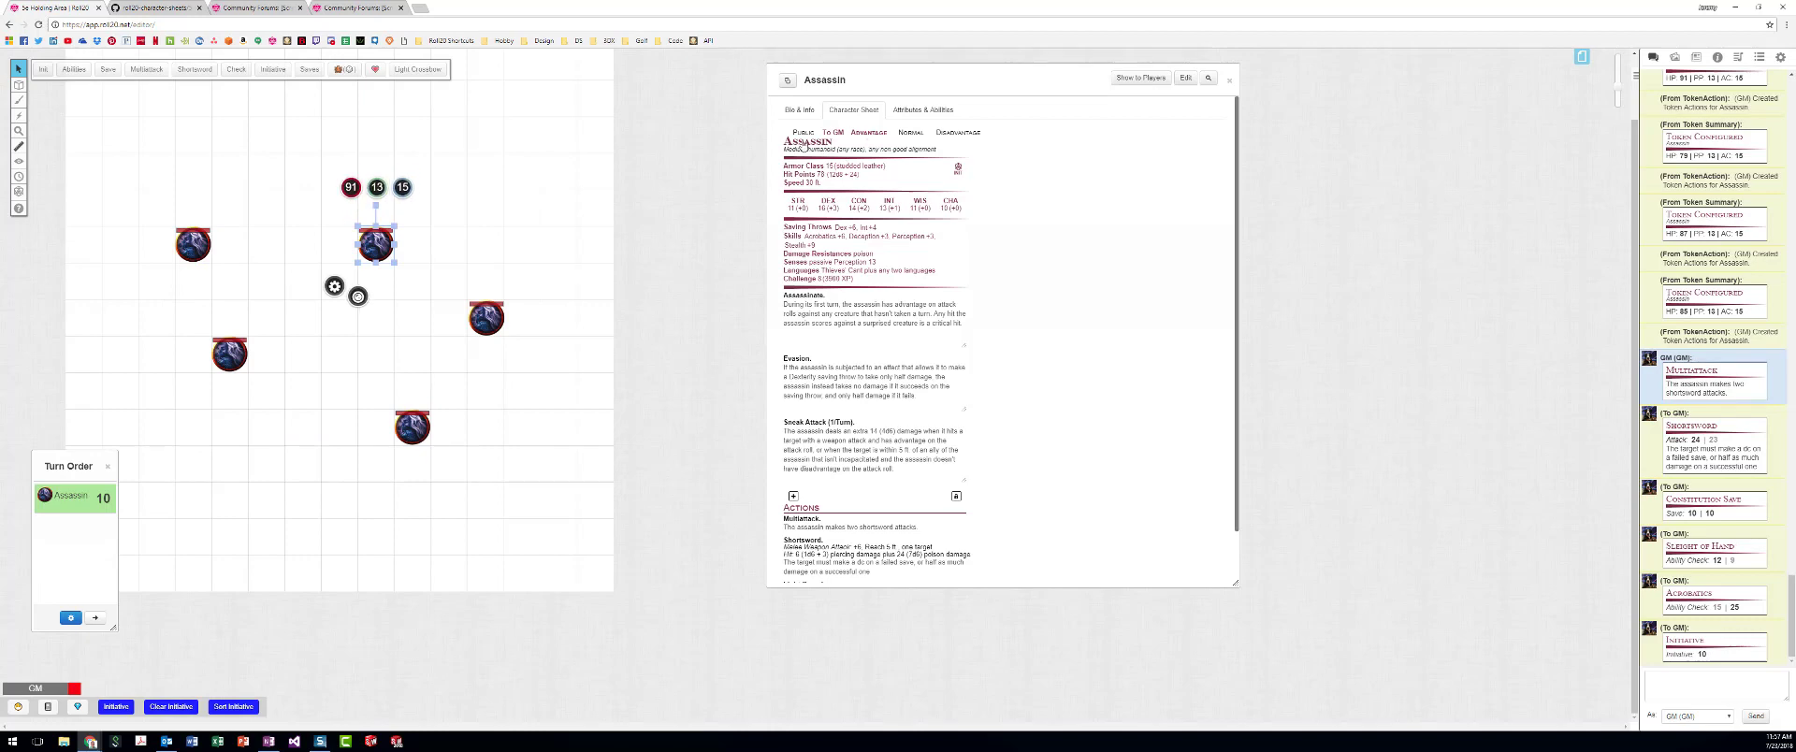
{"action": "left_click", "coordinate": [43, 70]}
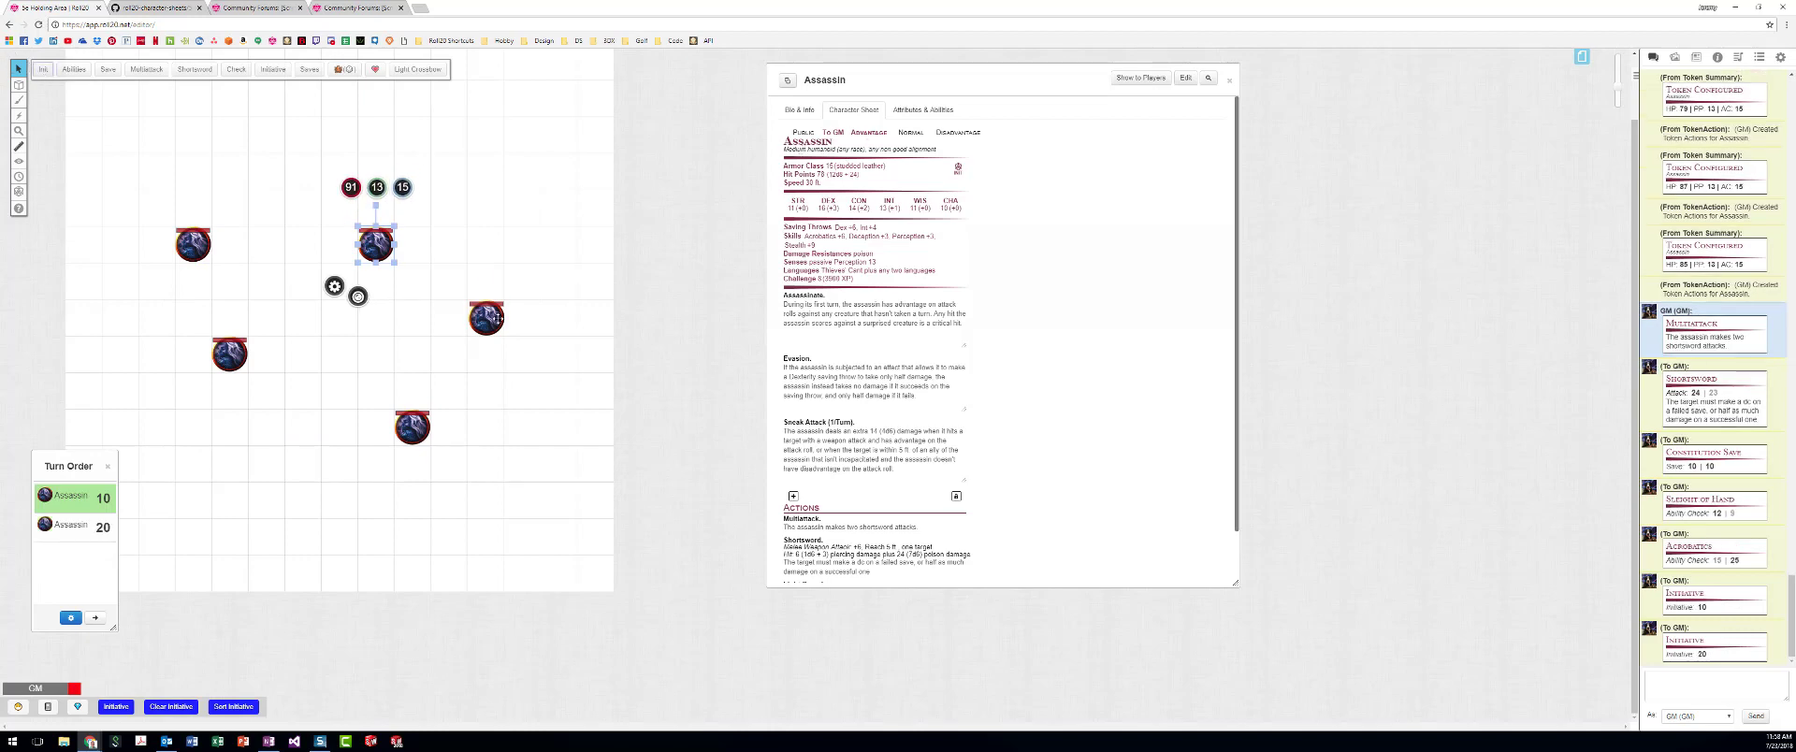
{"action": "key", "text": "Tab"}
{"action": "left_click", "coordinate": [43, 69]}
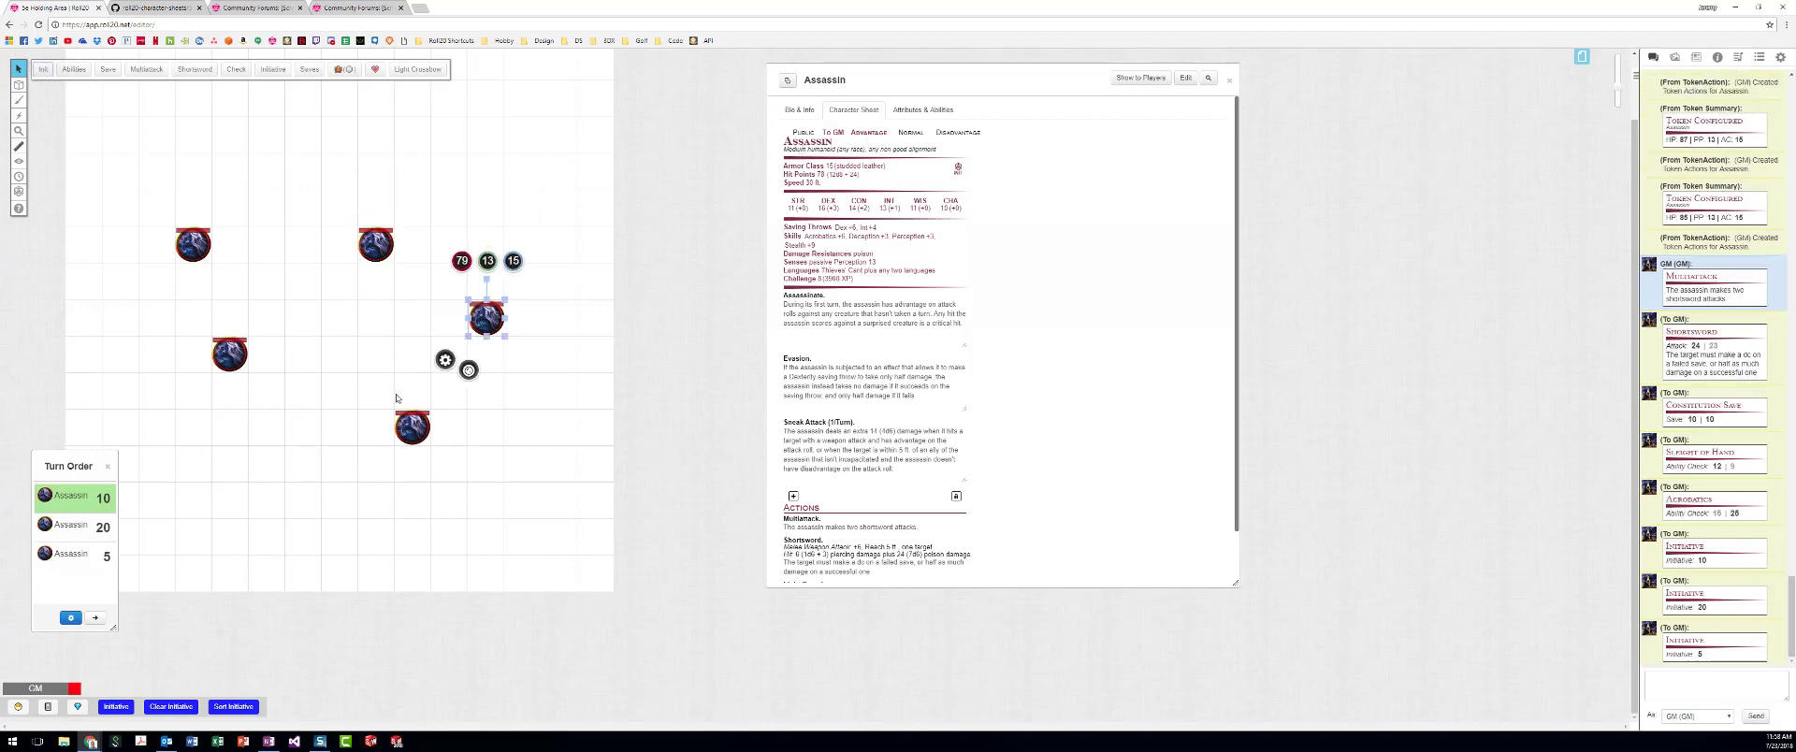
{"action": "key", "text": "Tab"}
- Remove all turns from the turn order through its settings and confirm the clearing
{"action": "left_click", "coordinate": [70, 618]}
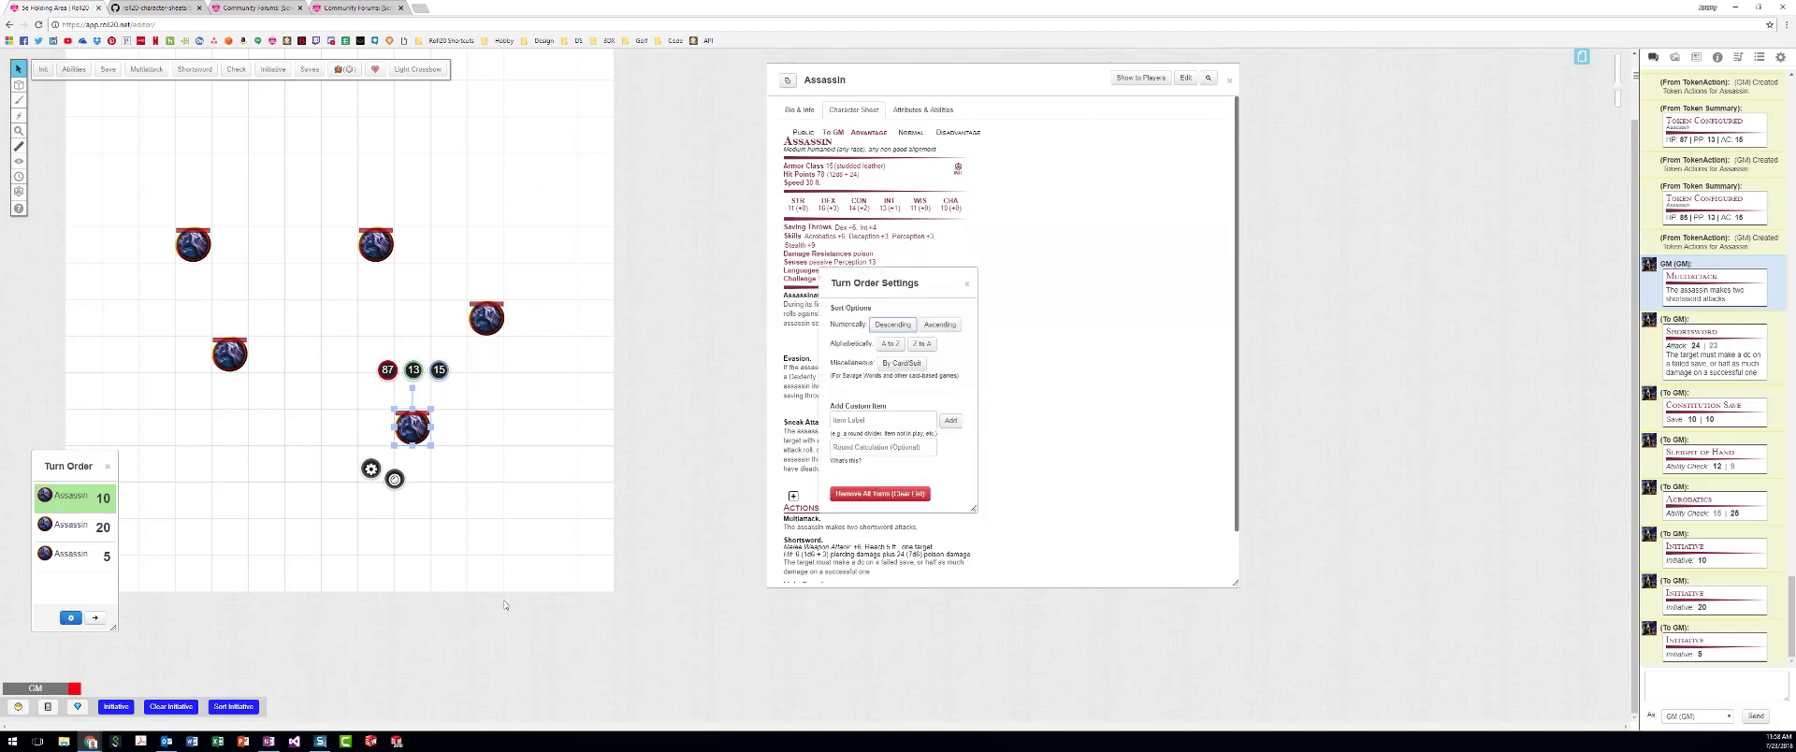
{"action": "left_click", "coordinate": [855, 496]}
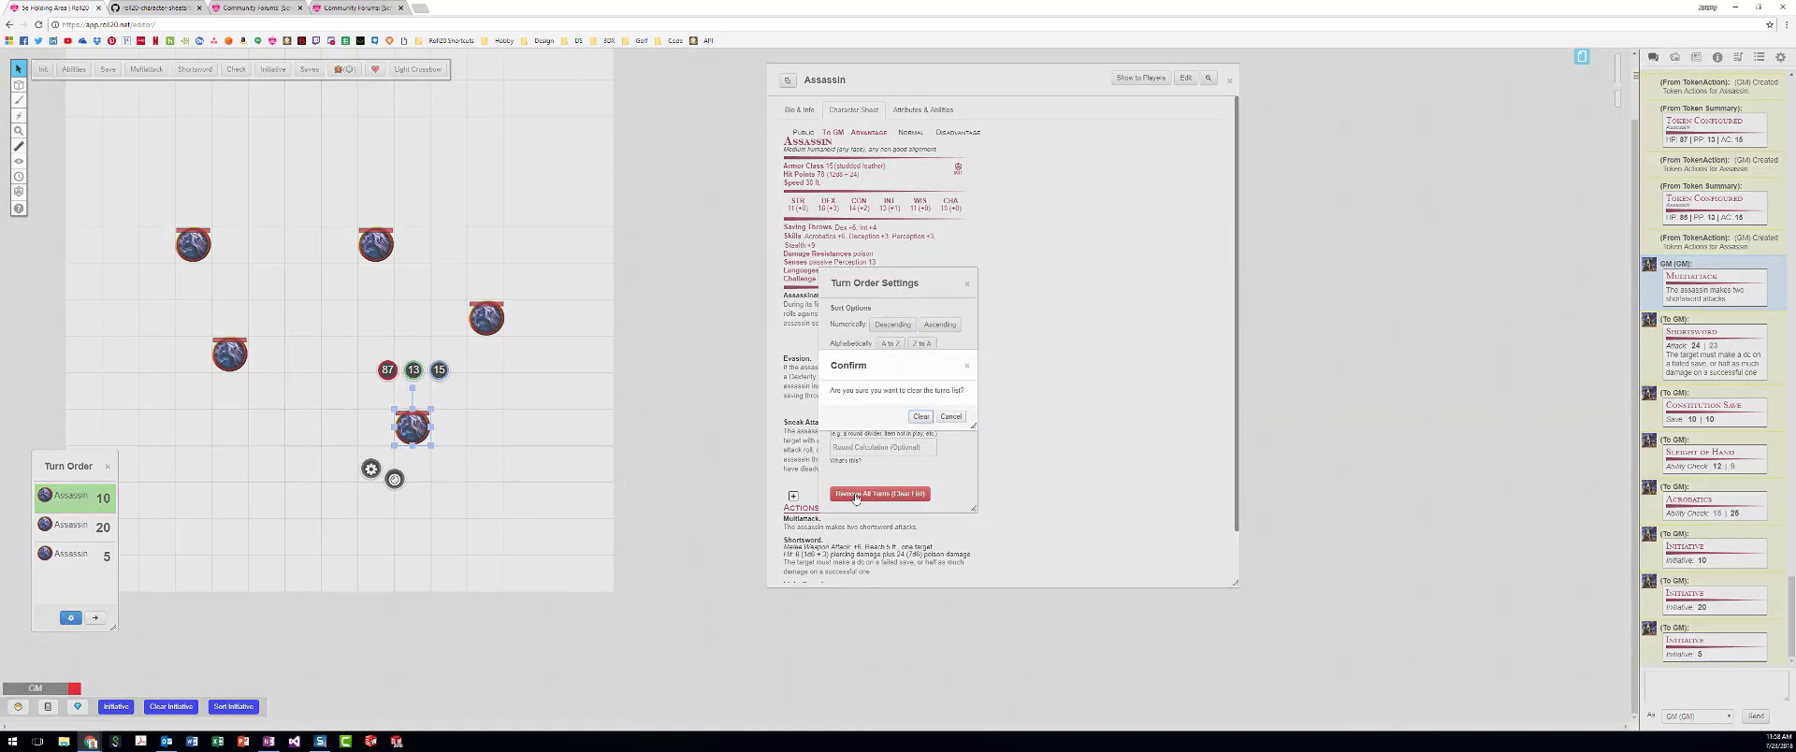
{"action": "left_click", "coordinate": [920, 416]}
- Roll group initiative for all five Assassin tokens and enlarge the Turn Order window to fit every entry
{"action": "left_click_drag", "start_coordinate": [533, 109], "coordinate": [143, 575]}
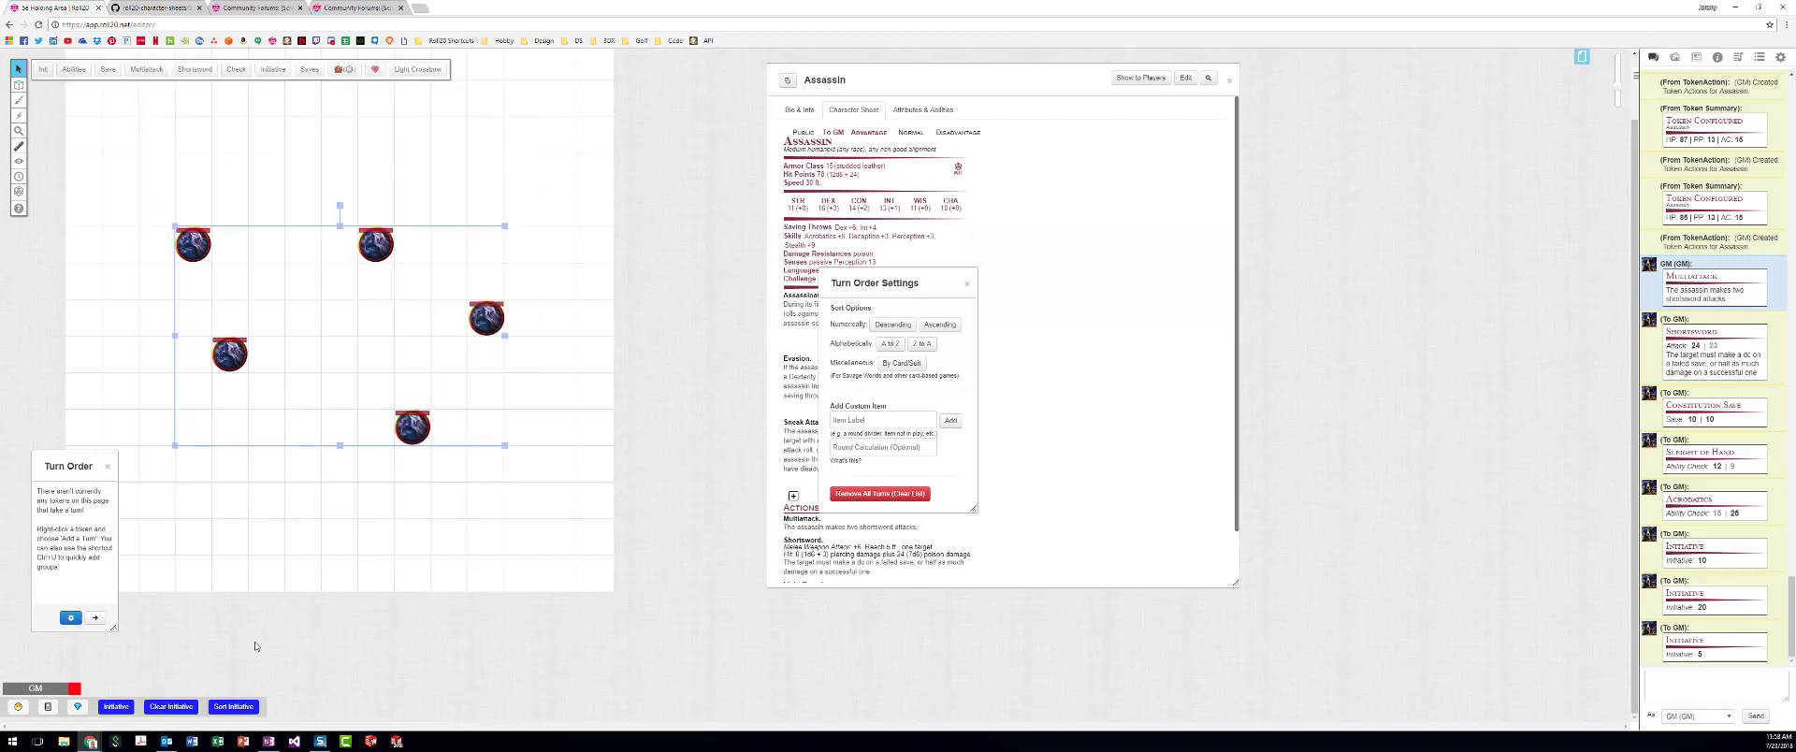
{"action": "left_click", "coordinate": [122, 709]}
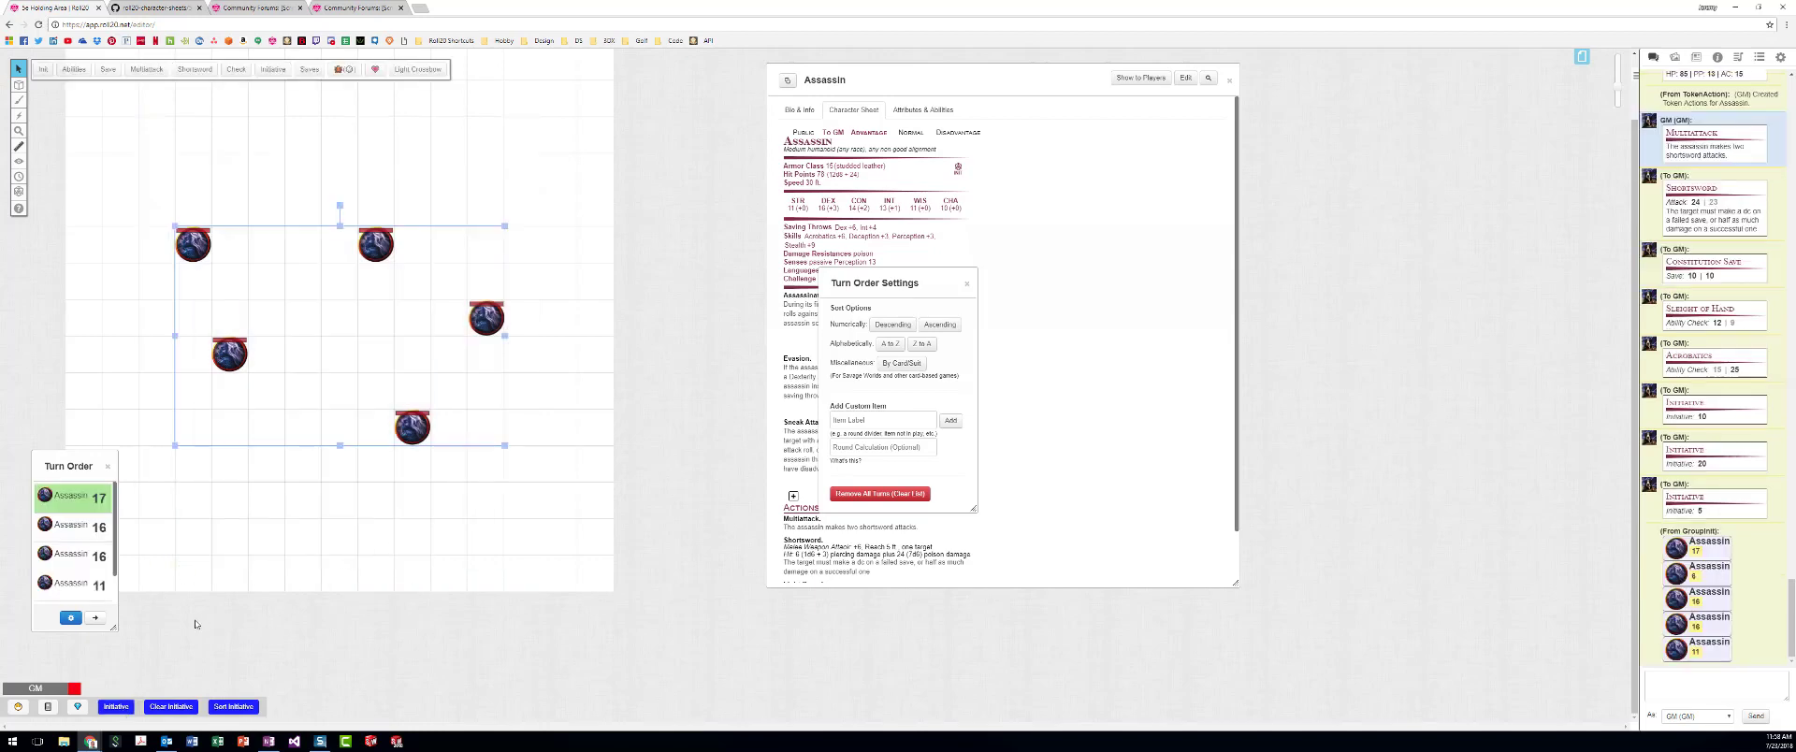
{"action": "left_click_drag", "start_coordinate": [113, 627], "coordinate": [209, 672]}
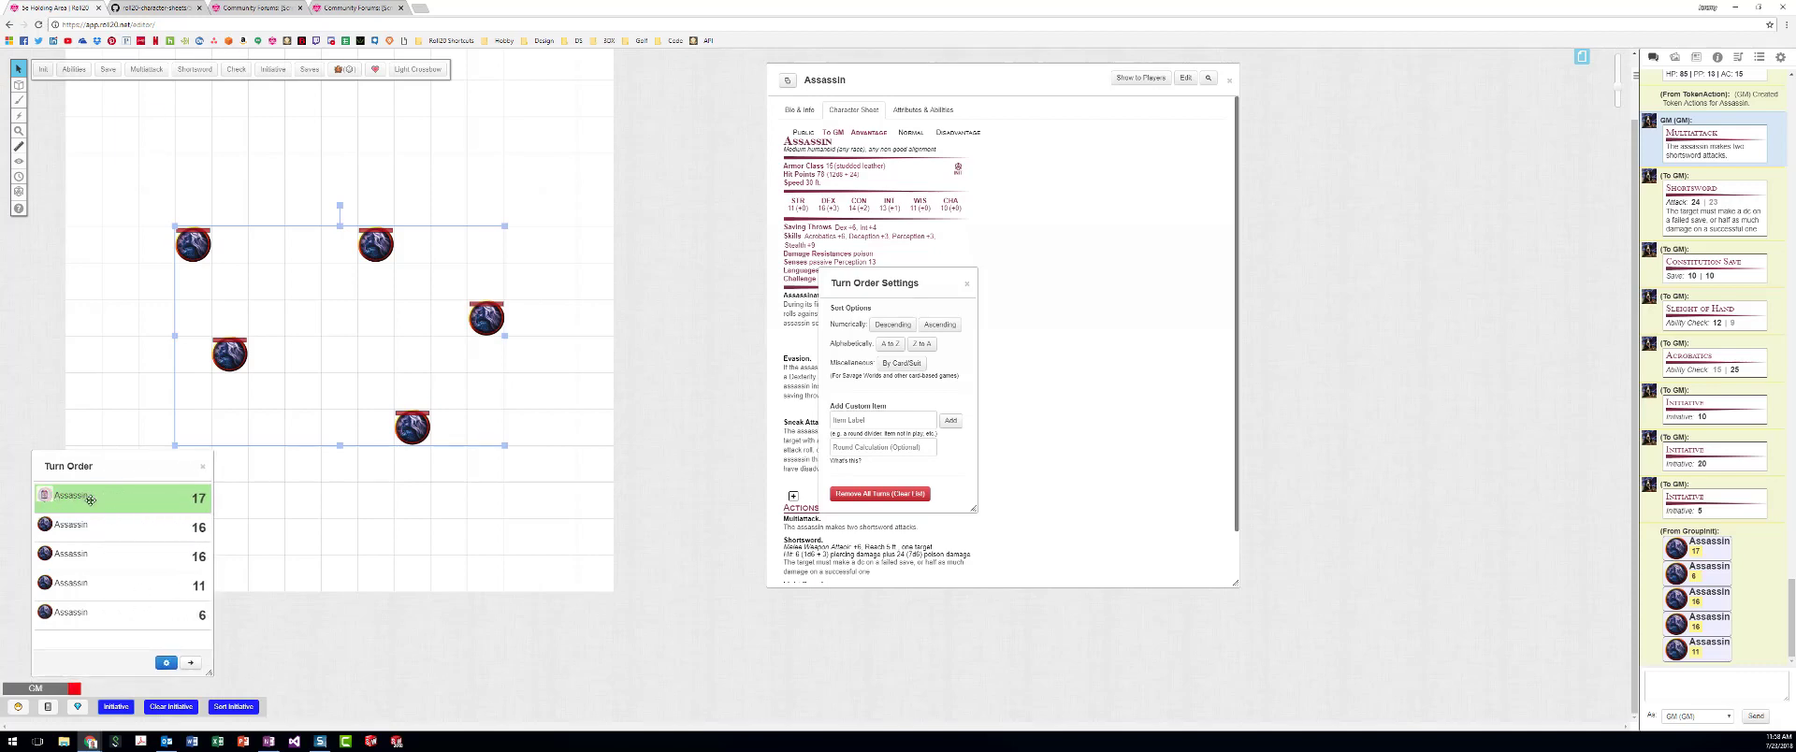
- Rearrange the Assassin entries in the turn order by hand and re-sort them with the Sort Initiative macro
{"action": "left_click_drag", "start_coordinate": [73, 497], "coordinate": [75, 582]}
{"action": "left_click_drag", "start_coordinate": [113, 537], "coordinate": [75, 554]}
{"action": "left_click", "coordinate": [222, 708]}
- Empty the turn order with the Clear Initiative macro, then reopen and close the Turn Order window and deselect the tokens
{"action": "left_click", "coordinate": [169, 707]}
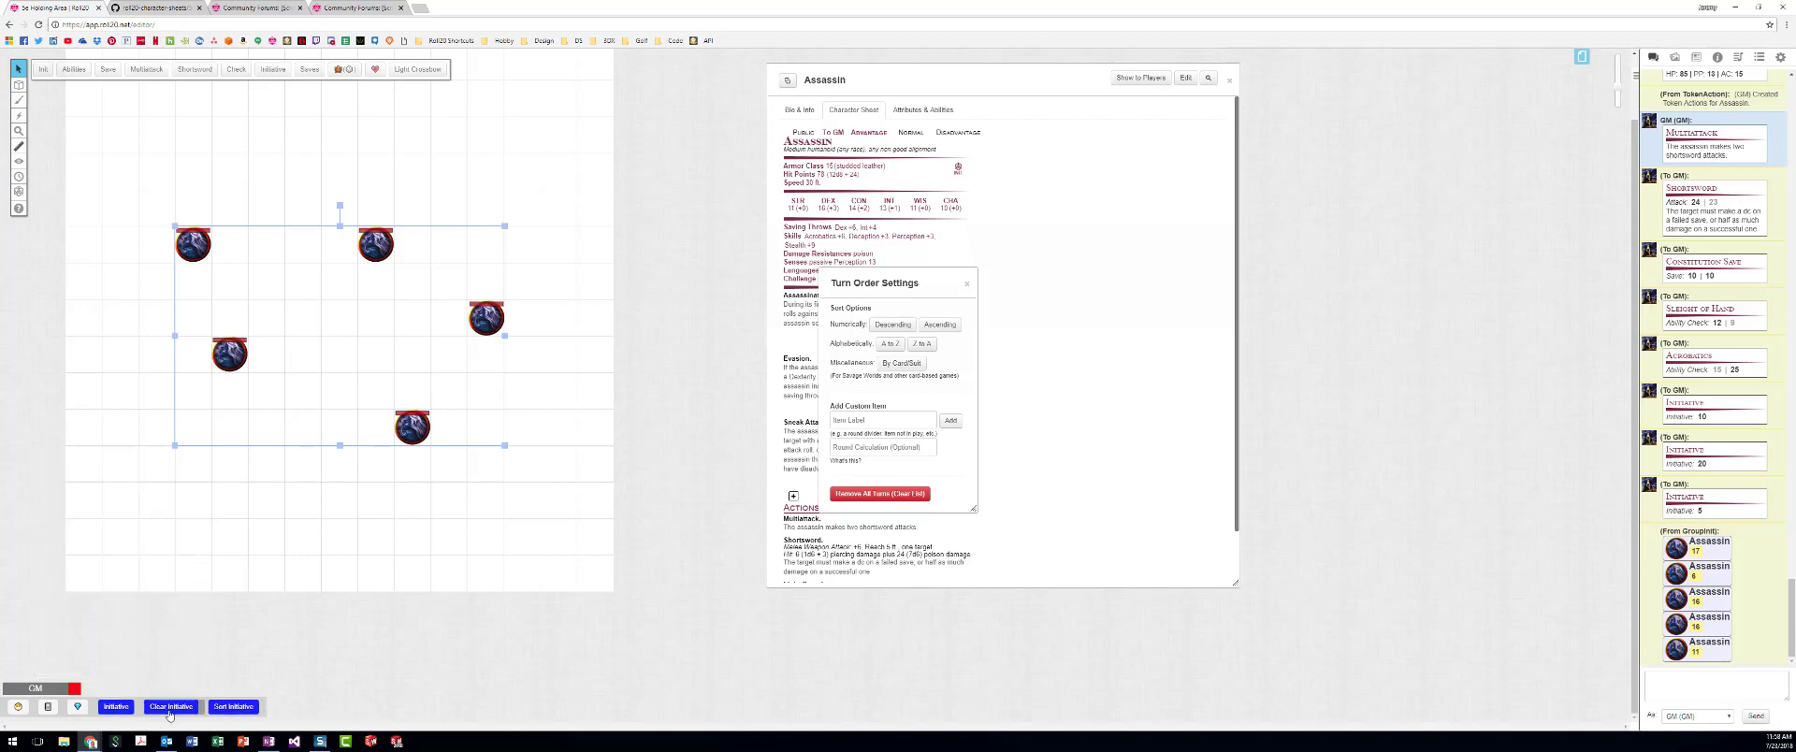
{"action": "left_click", "coordinate": [19, 178]}
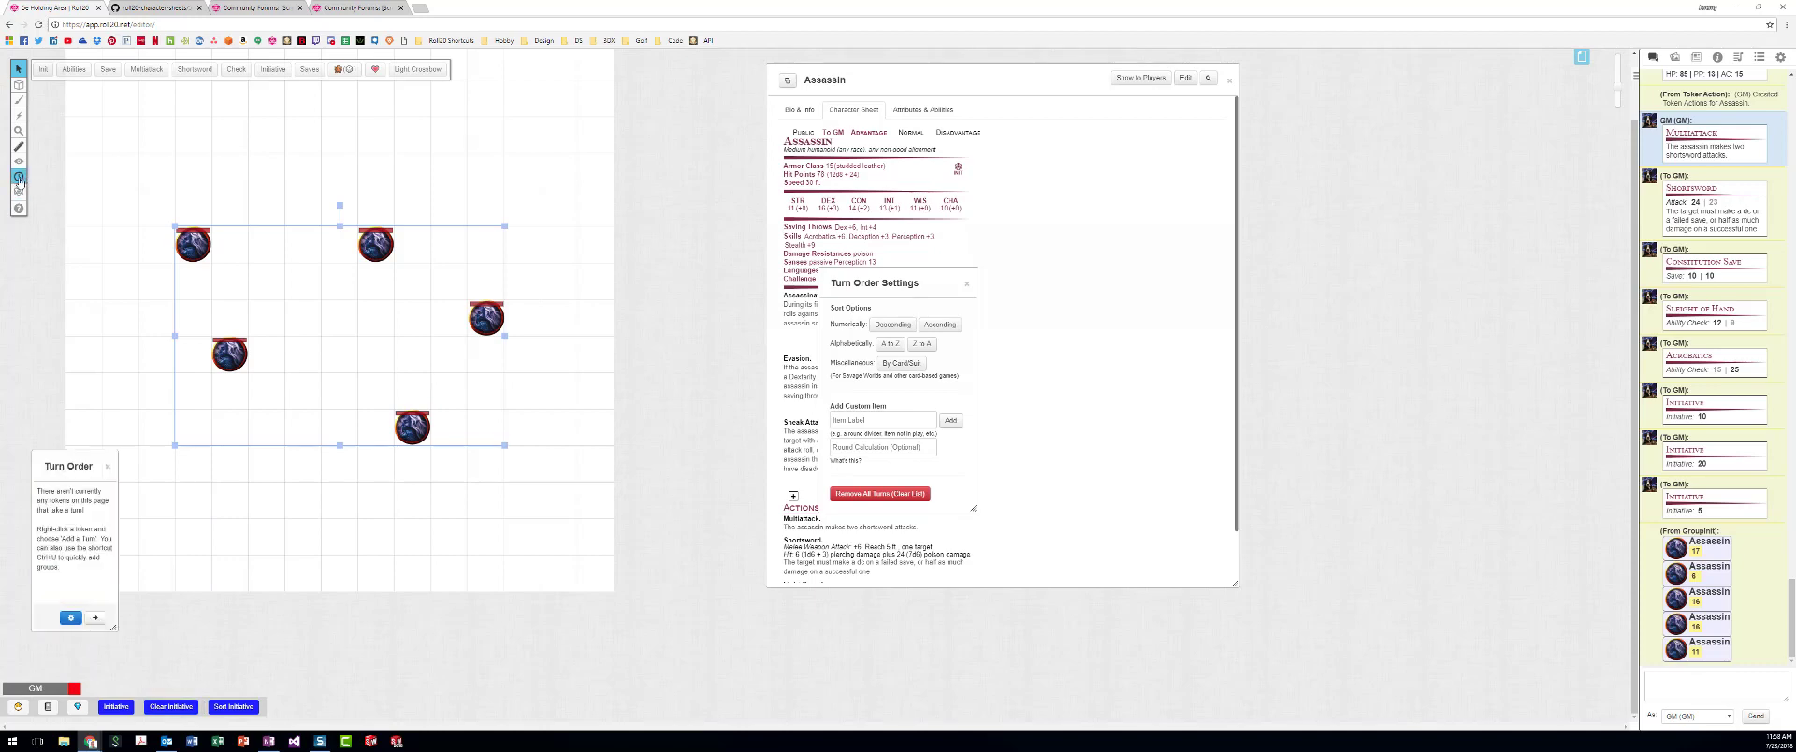
{"action": "left_click", "coordinate": [108, 466]}
{"action": "left_click", "coordinate": [222, 520]}
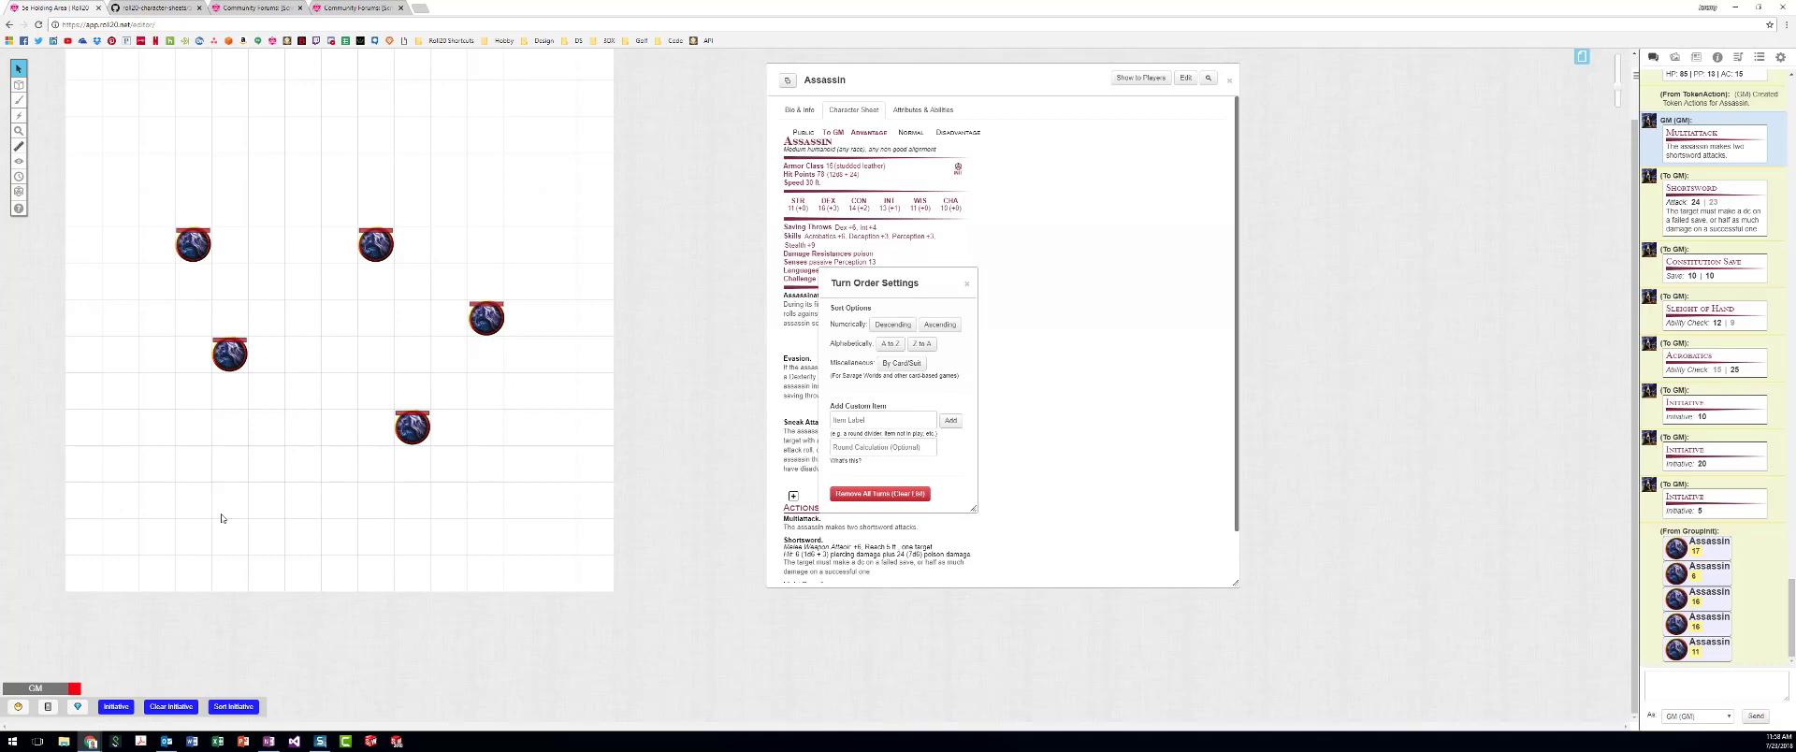
- Roll group initiative again for all five Assassin tokens and inspect the roll breakdowns in the chat
{"action": "left_click_drag", "start_coordinate": [587, 121], "coordinate": [132, 553]}
{"action": "left_click", "coordinate": [114, 708]}
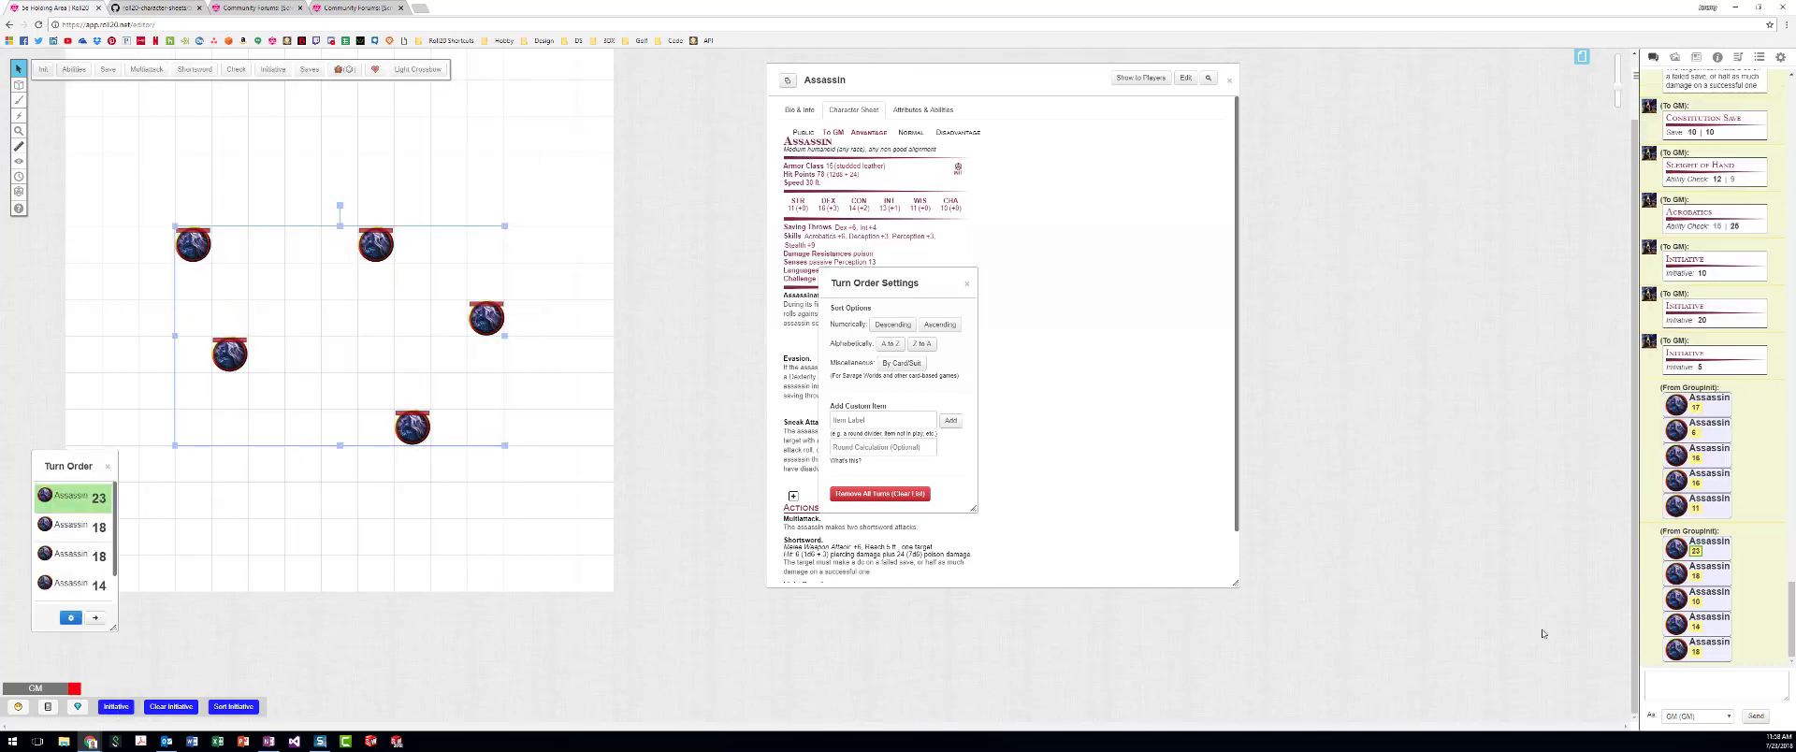
{"action": "mouse_move", "coordinate": [1700, 584]}
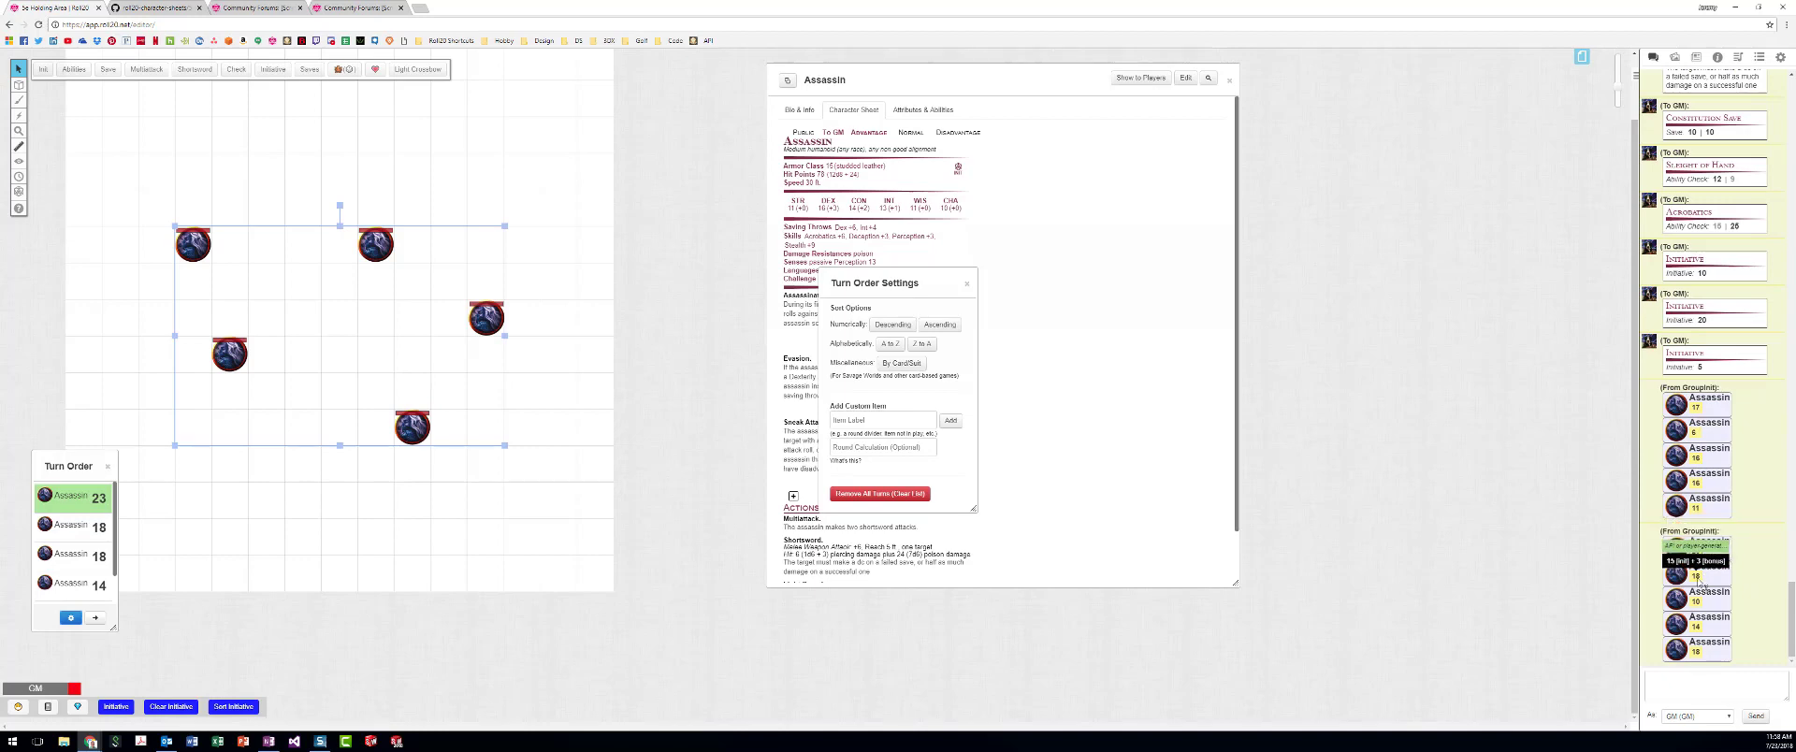
{"action": "mouse_move", "coordinate": [1699, 607]}
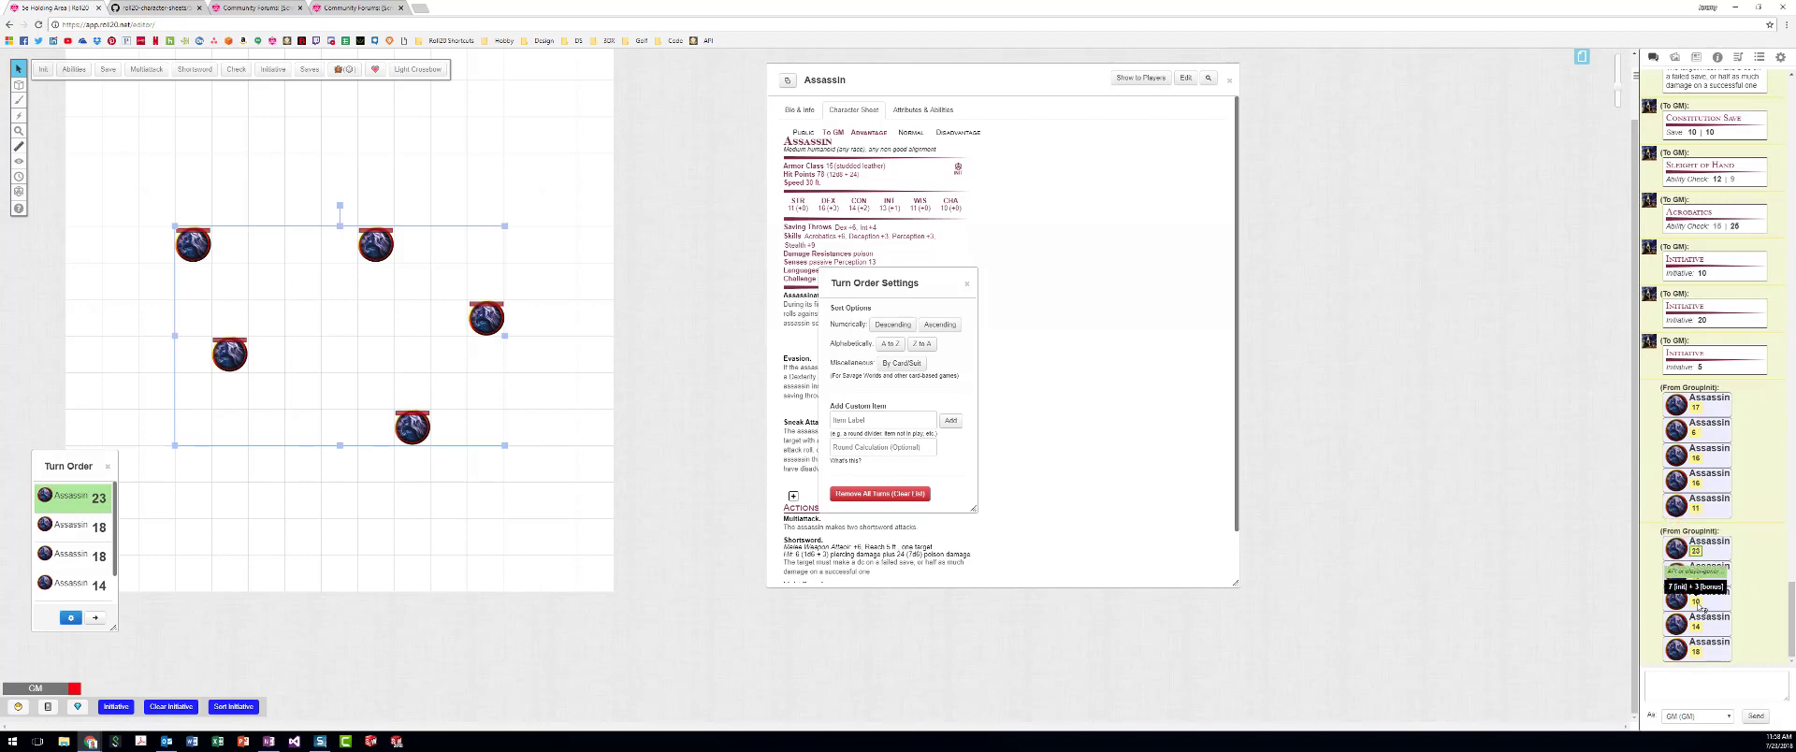